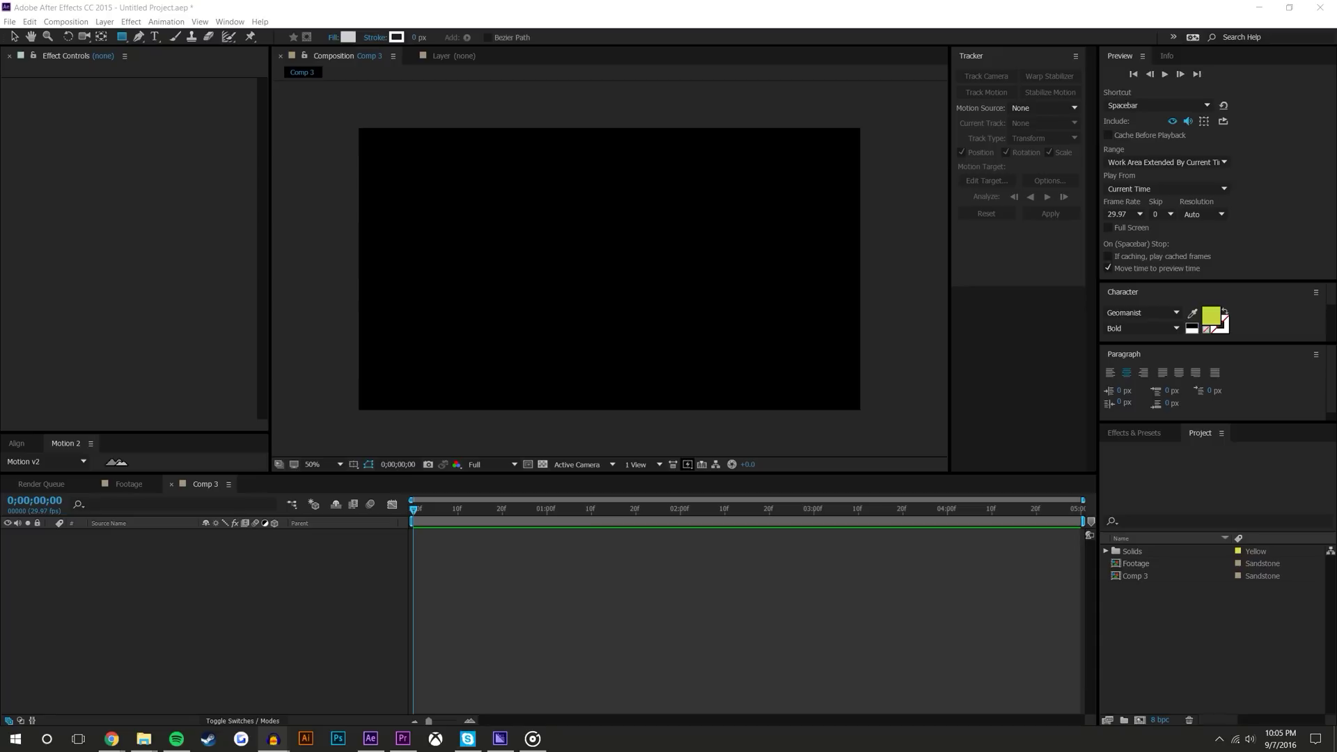
Step: Add the Footage clip from the project items to Comp 3 as a layer
click(1138, 564)
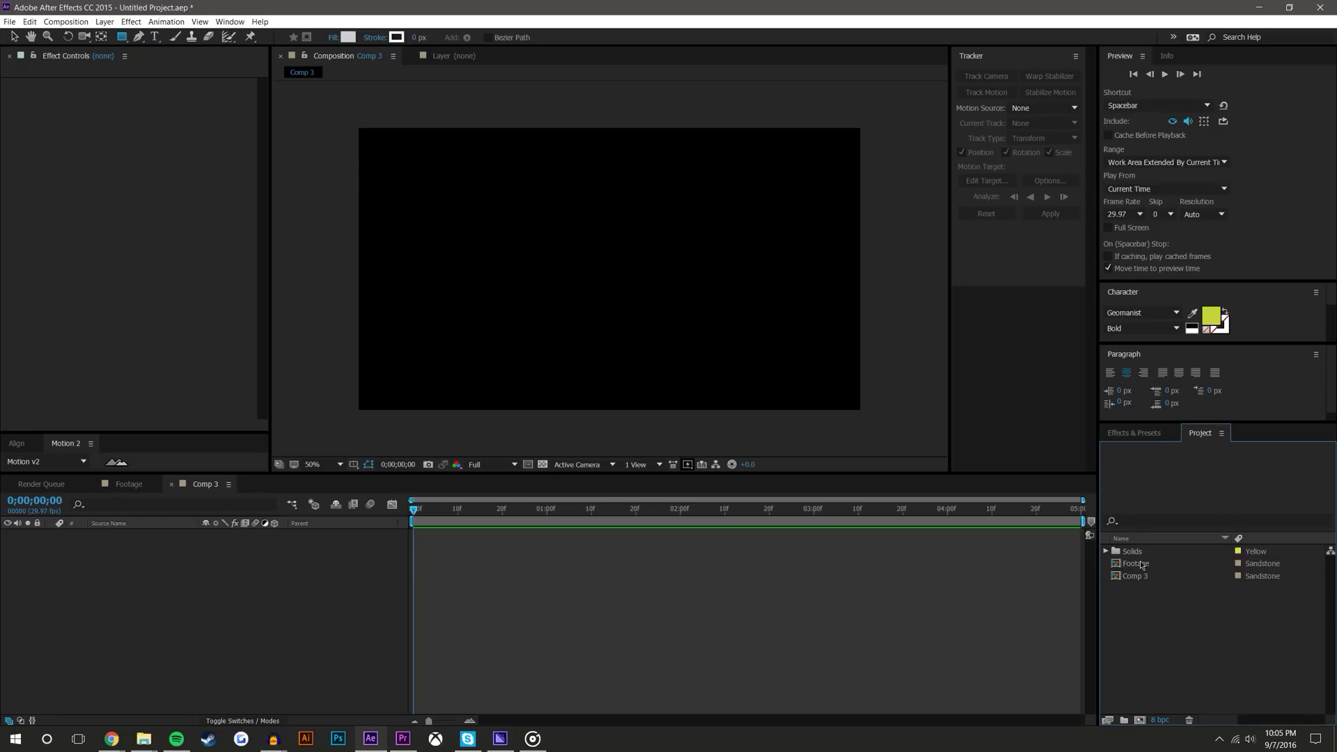
drag(1137, 564, 613, 269)
key(q)
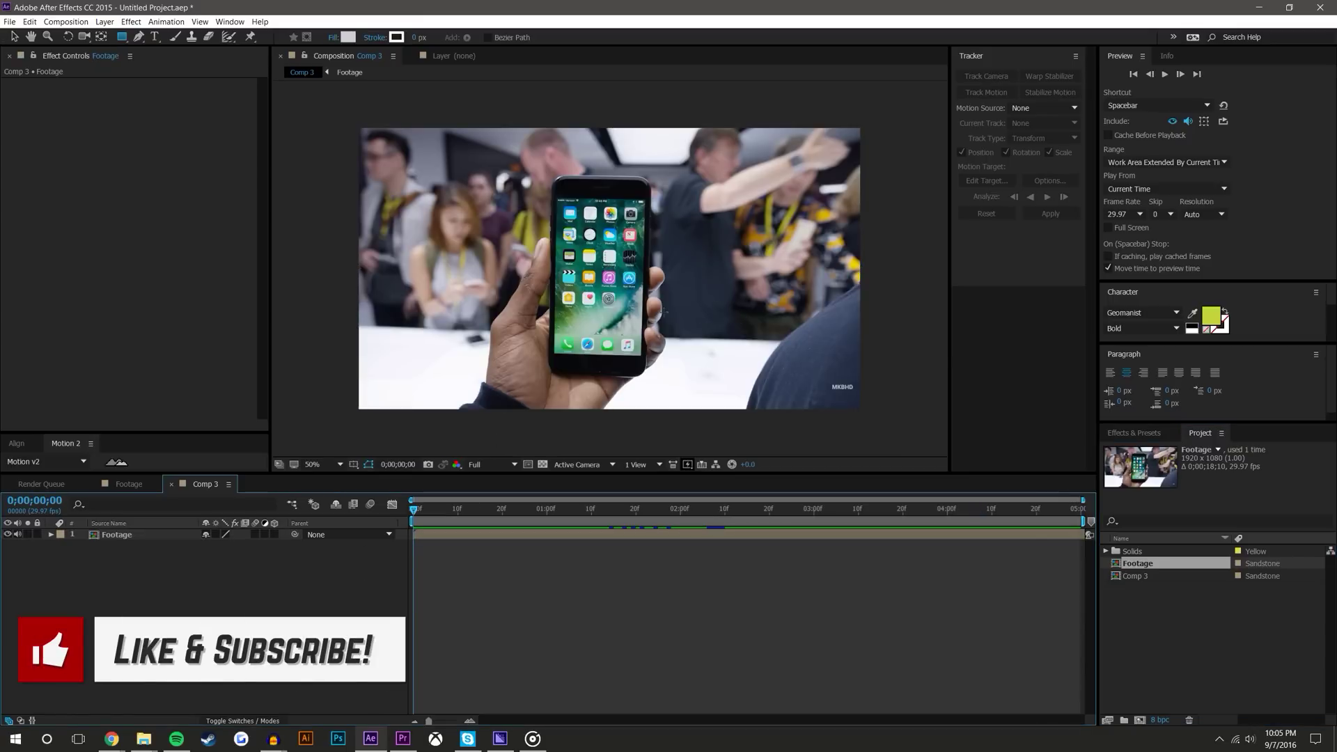
Step: Scrub through the footage to examine how the handheld phone moves within the frame
drag(419, 516, 800, 511)
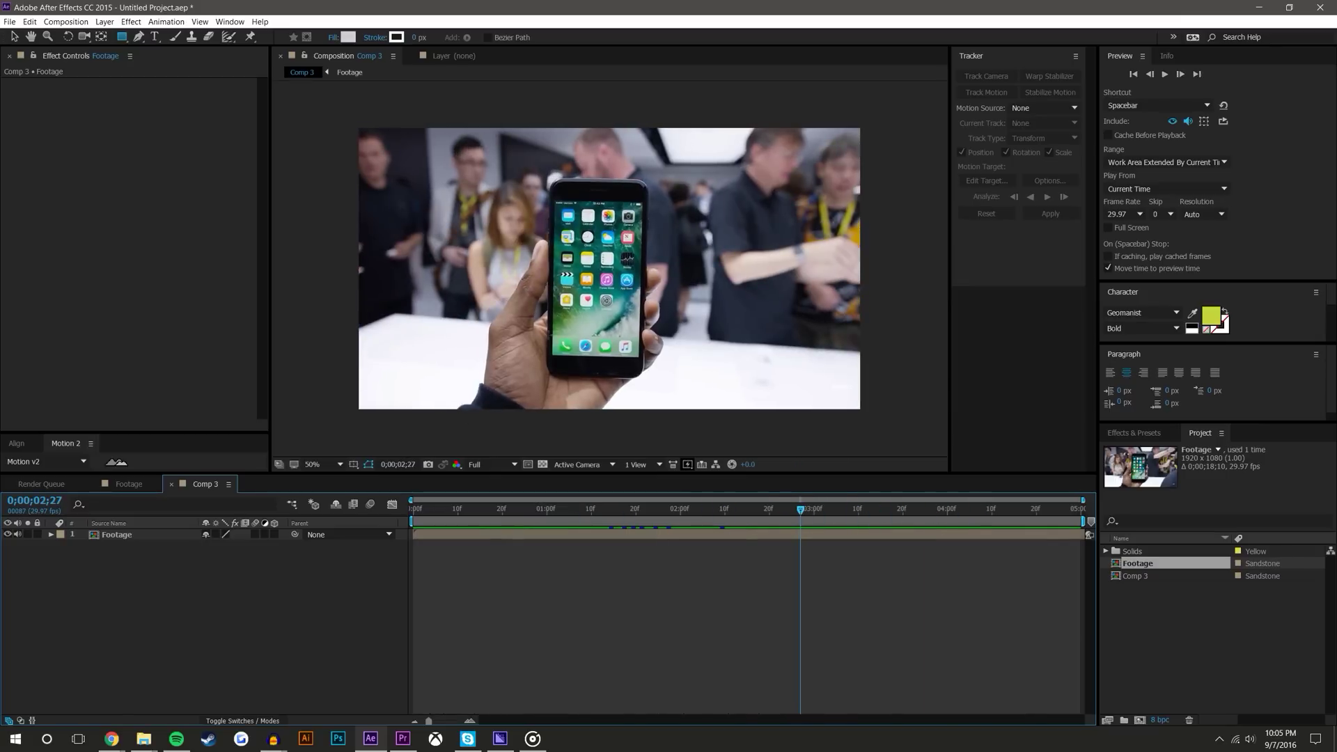
key(v)
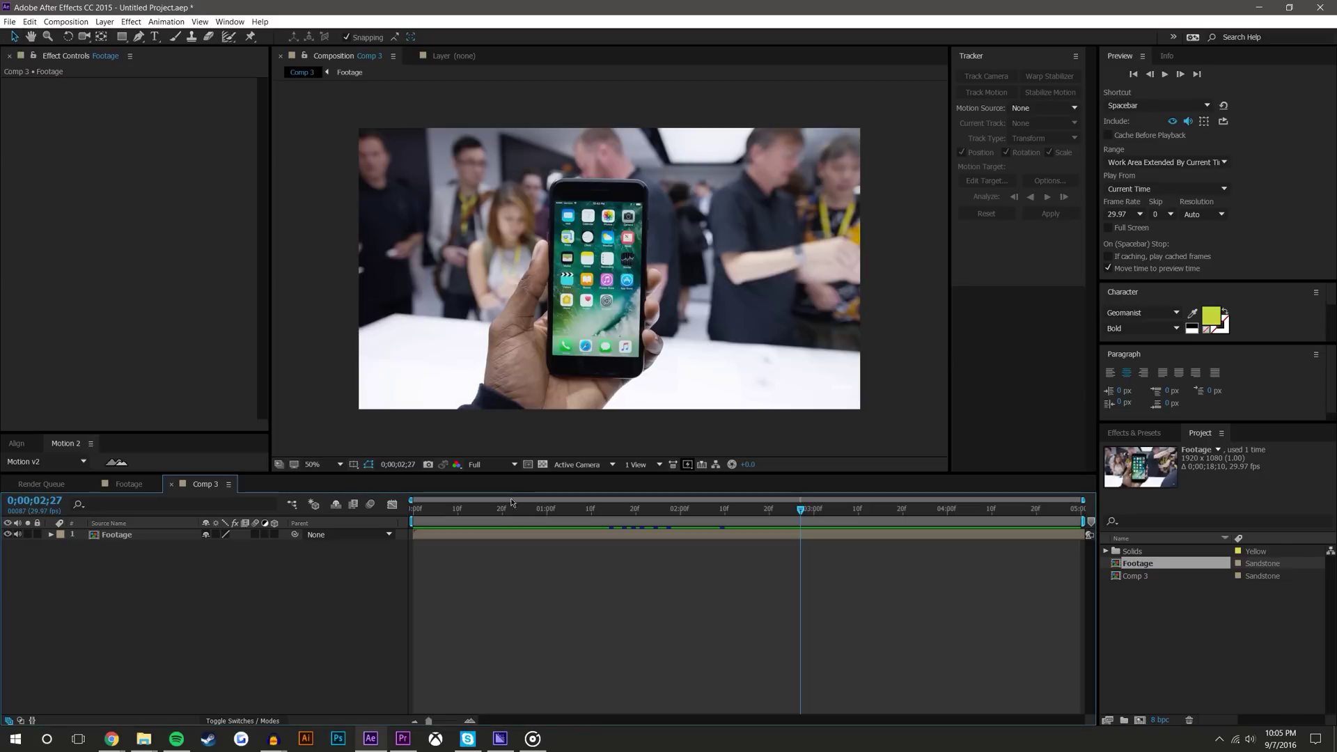
mouse_move(510, 512)
mouse_down()
mouse_move(457, 514)
mouse_move(520, 499)
mouse_up()
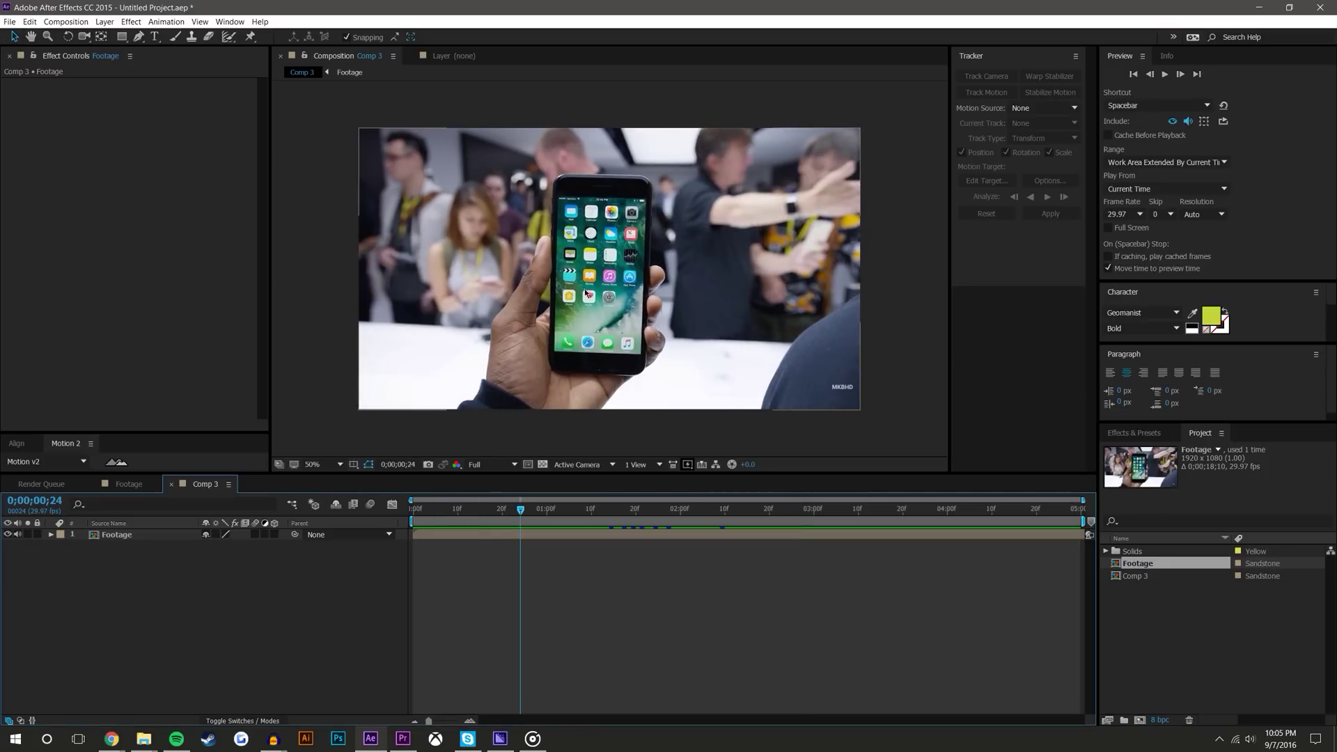
key(slash)
scroll(611, 234, up, 1)
scroll(610, 234, down, 2)
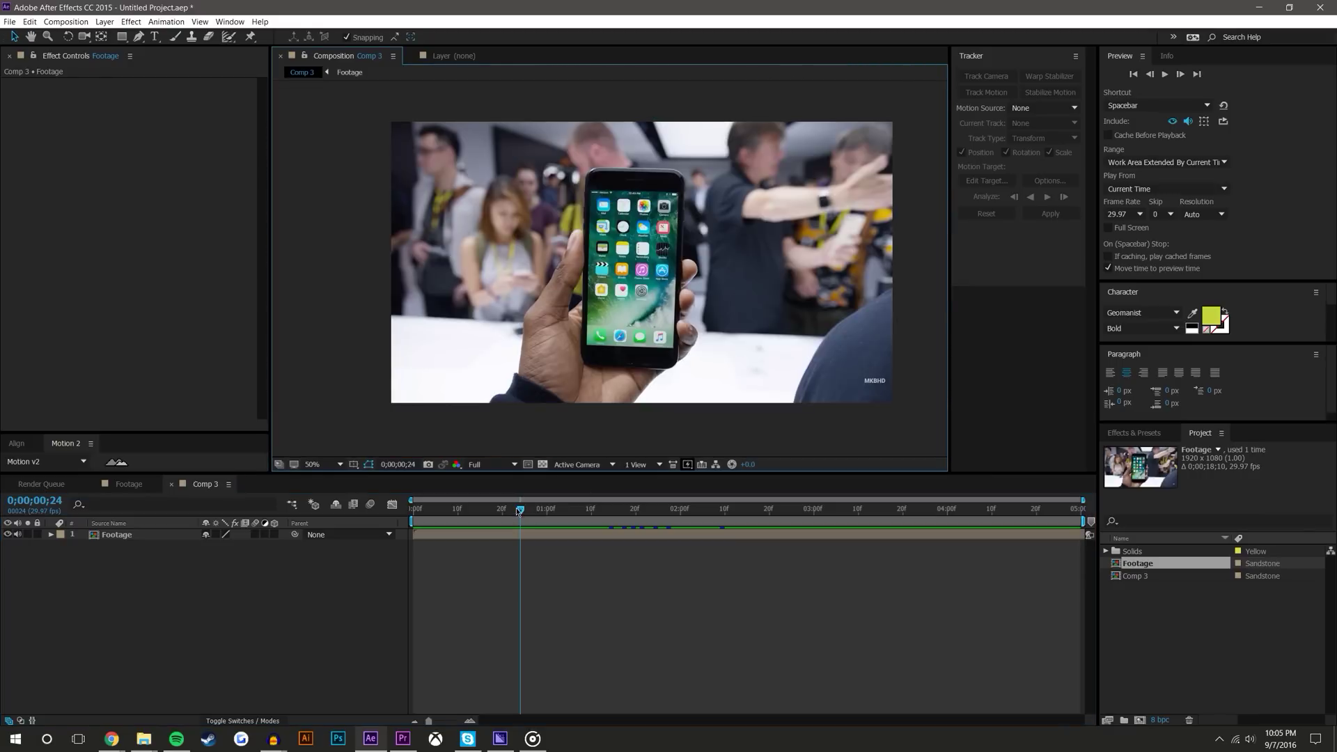
drag(520, 510, 543, 466)
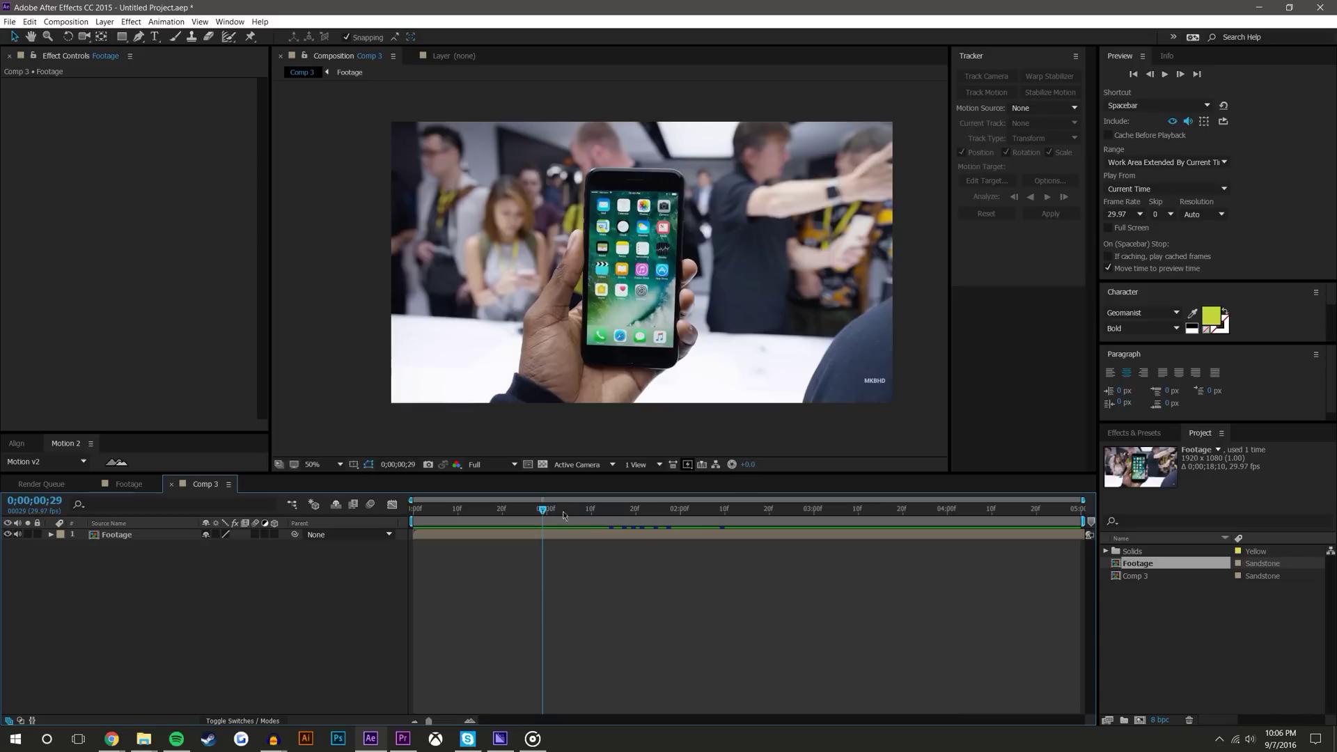
drag(546, 509, 755, 487)
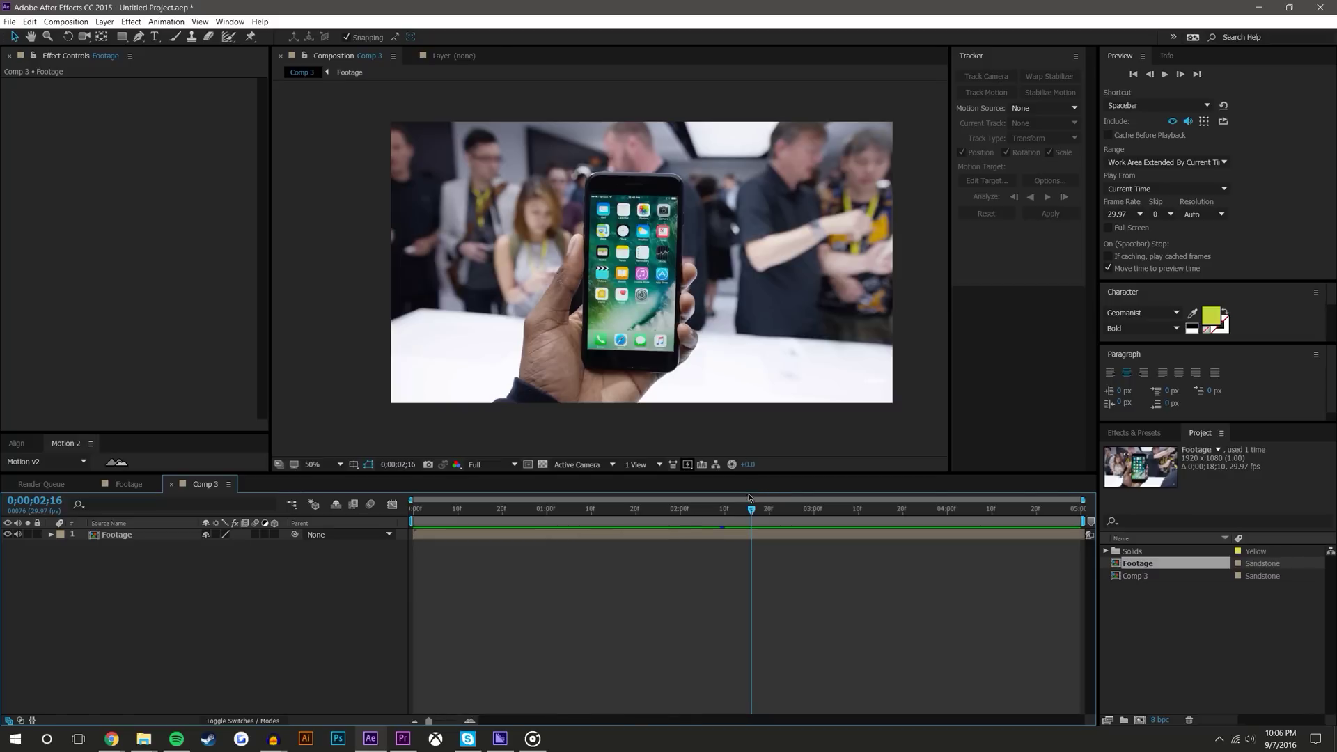
Step: Create a null object layer above the Footage layer in Comp 3
click(106, 23)
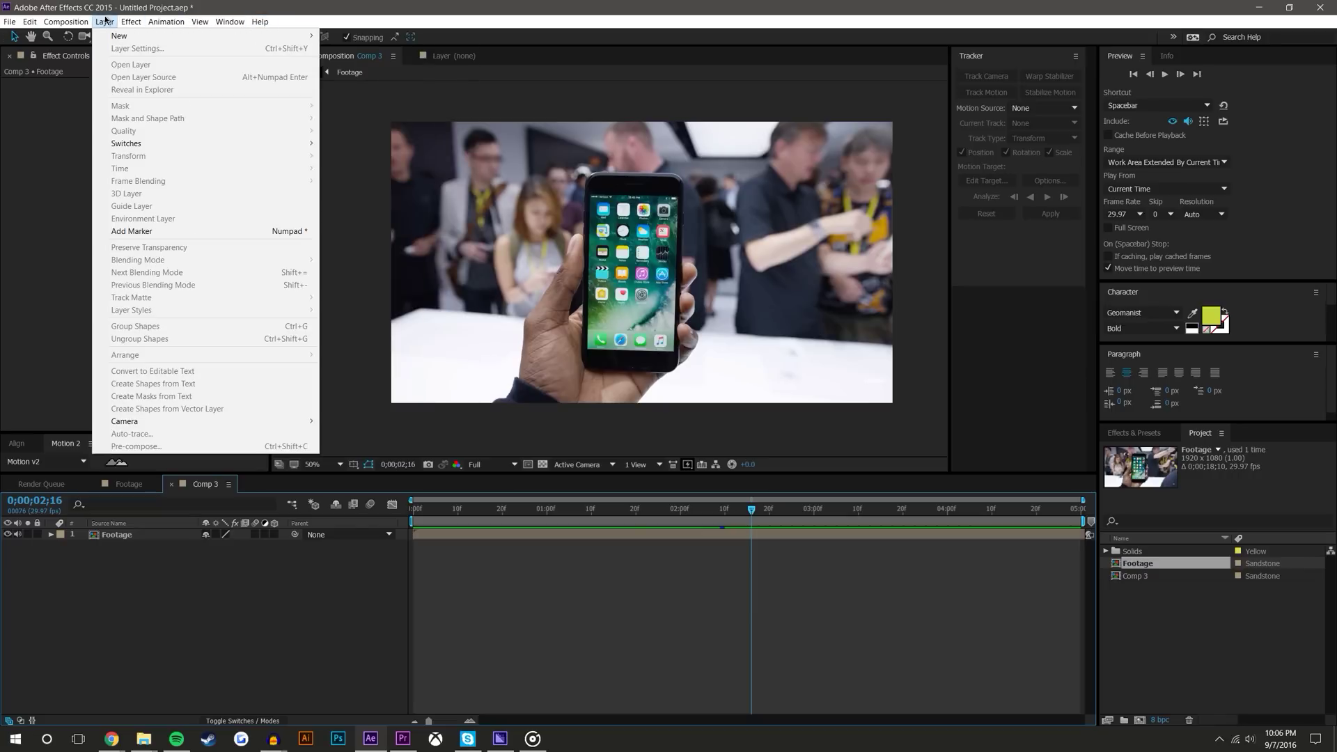
mouse_move(105, 39)
click(355, 86)
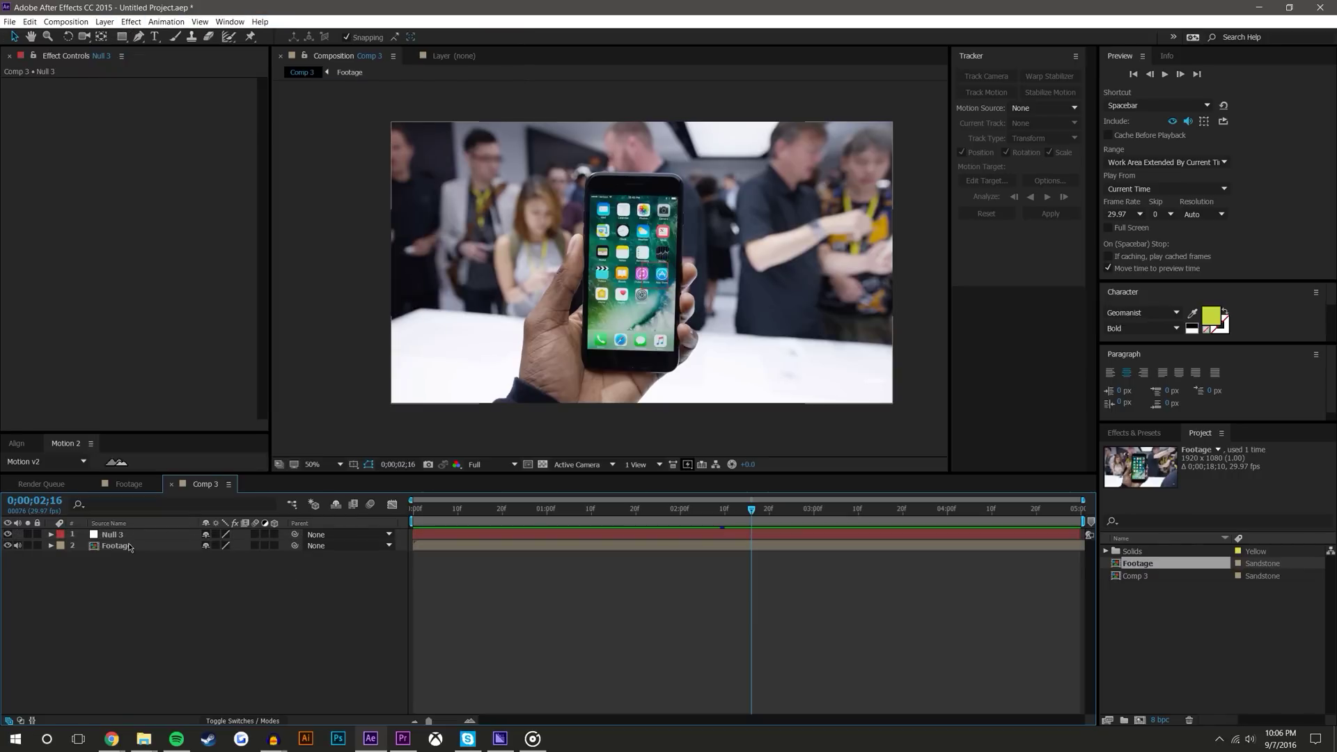
click(919, 582)
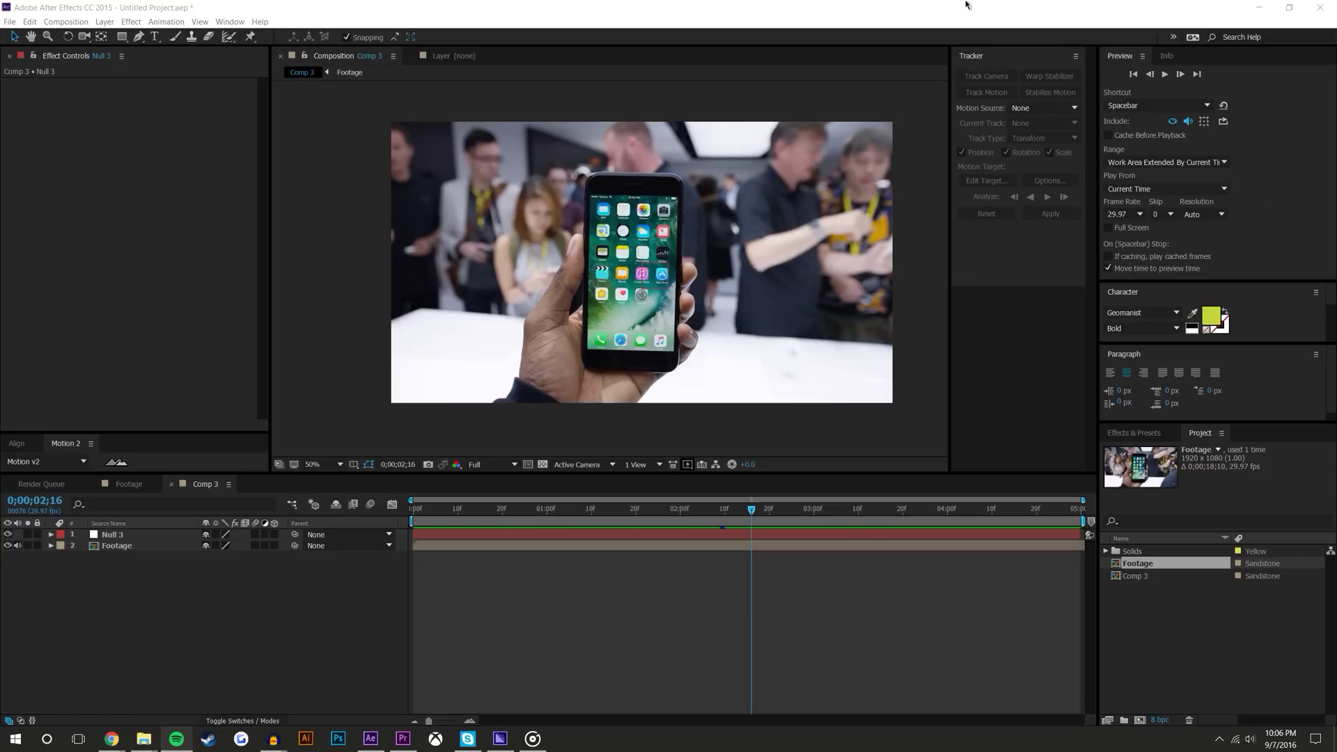
click(622, 593)
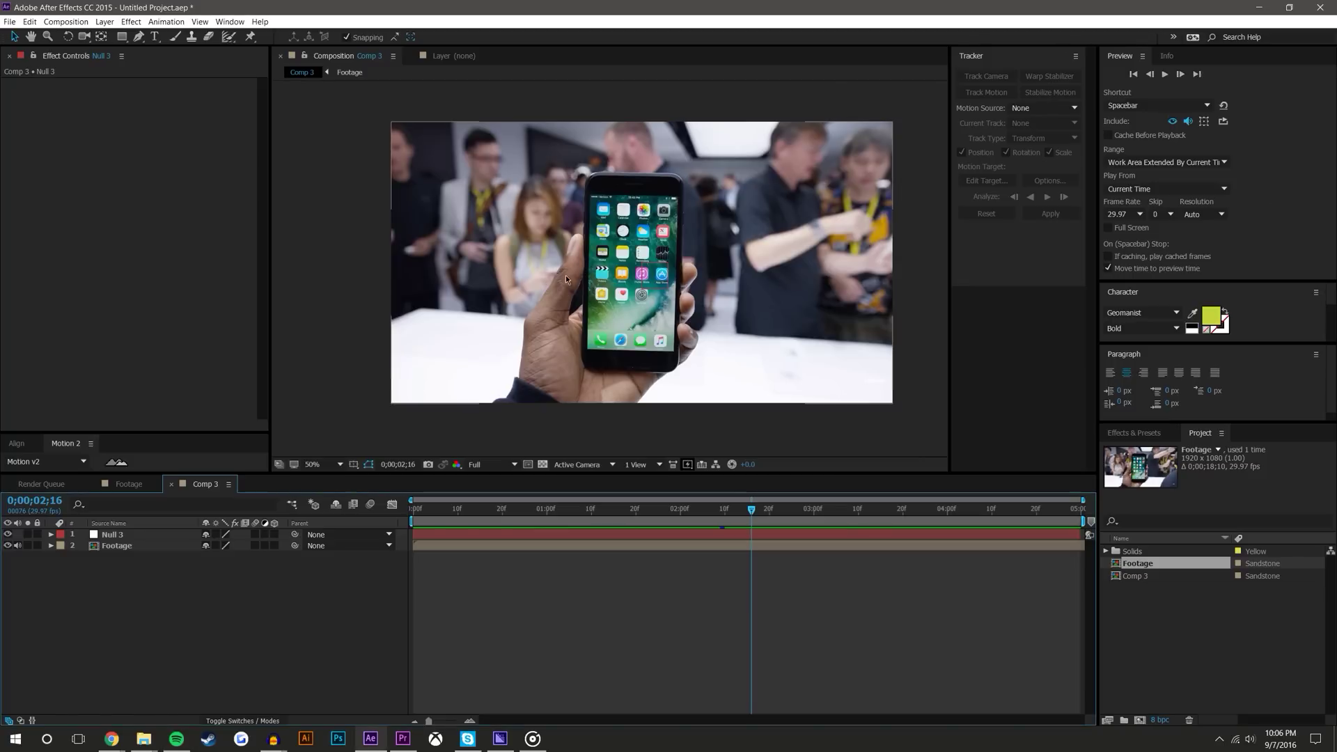
click(986, 61)
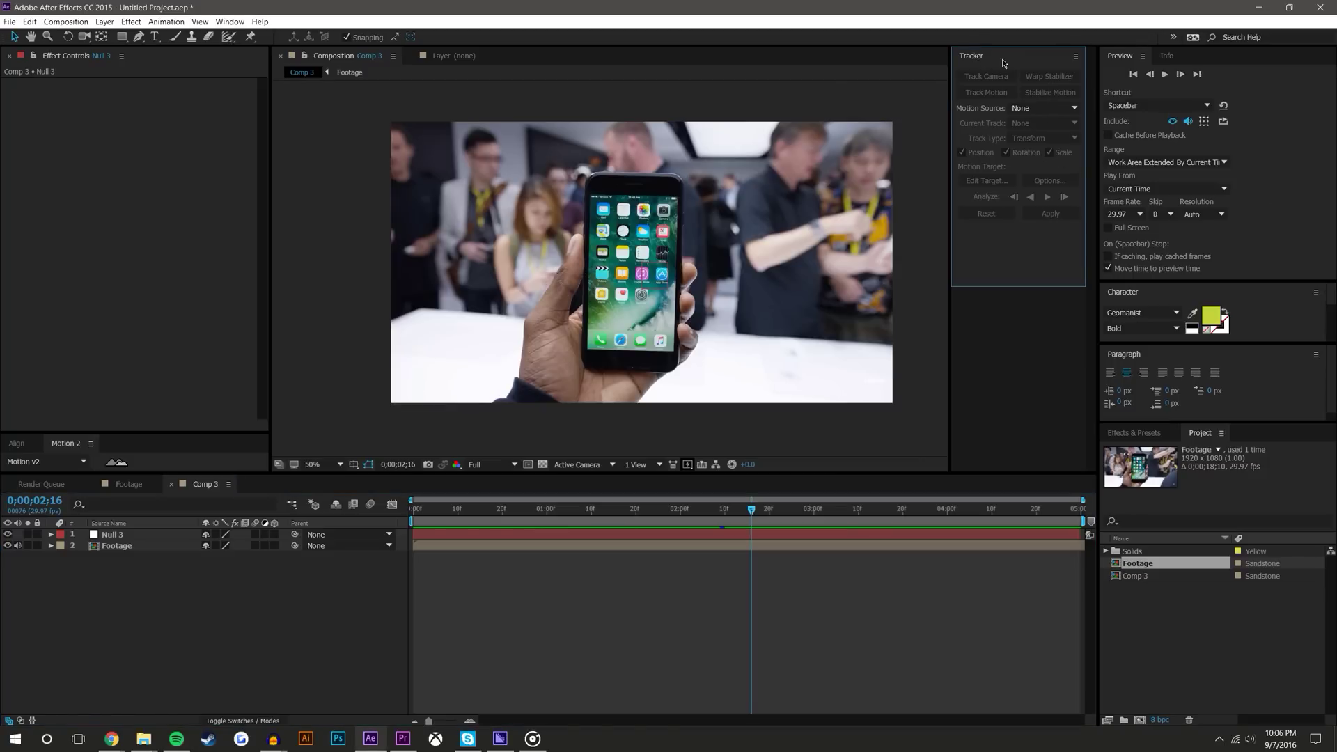
click(228, 22)
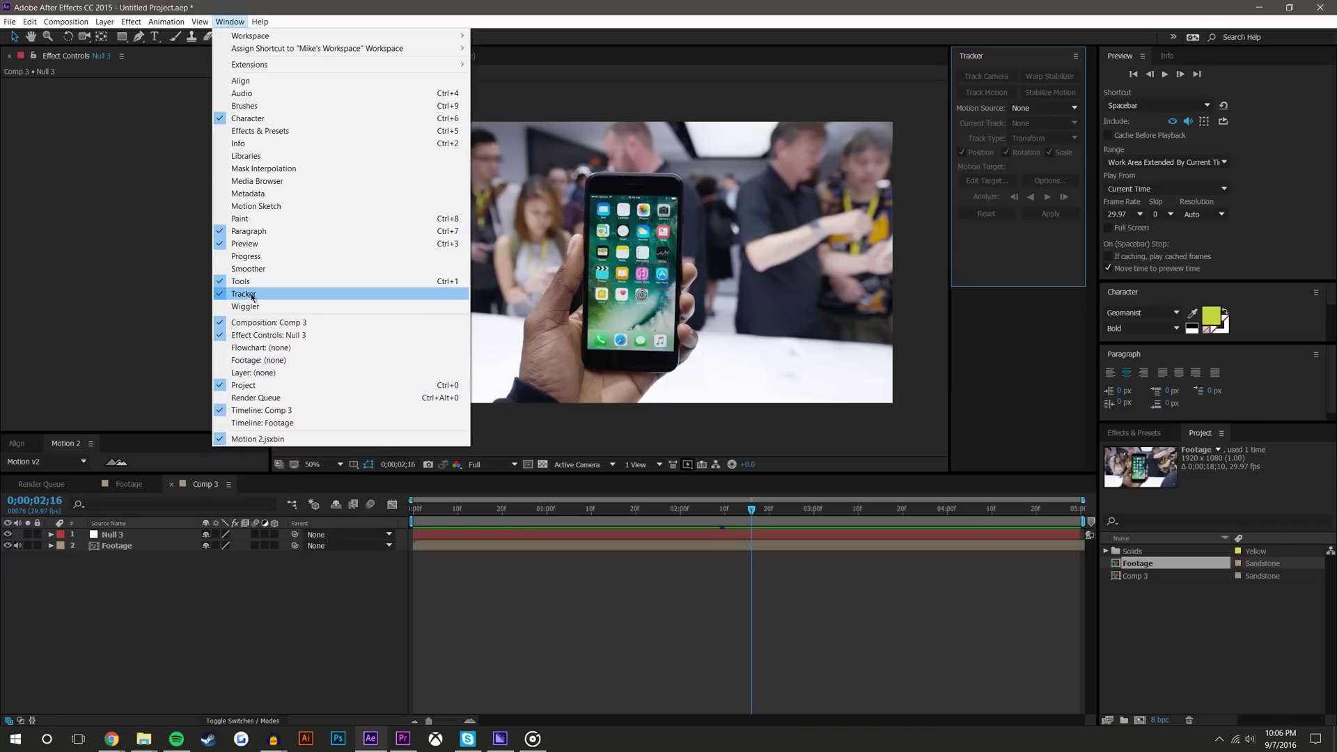
click(927, 654)
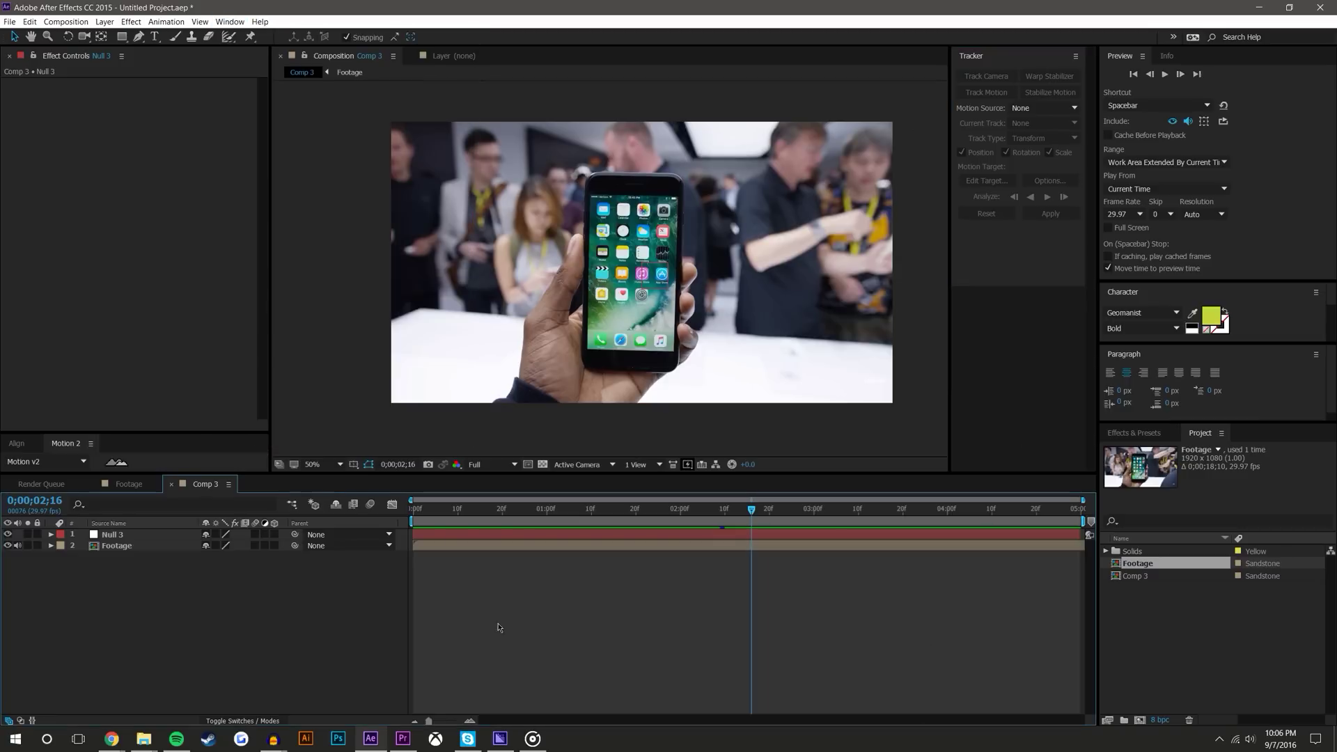
Step: Start Track Motion on the Footage layer with Rotation and Scale enabled in addition to Position
click(120, 548)
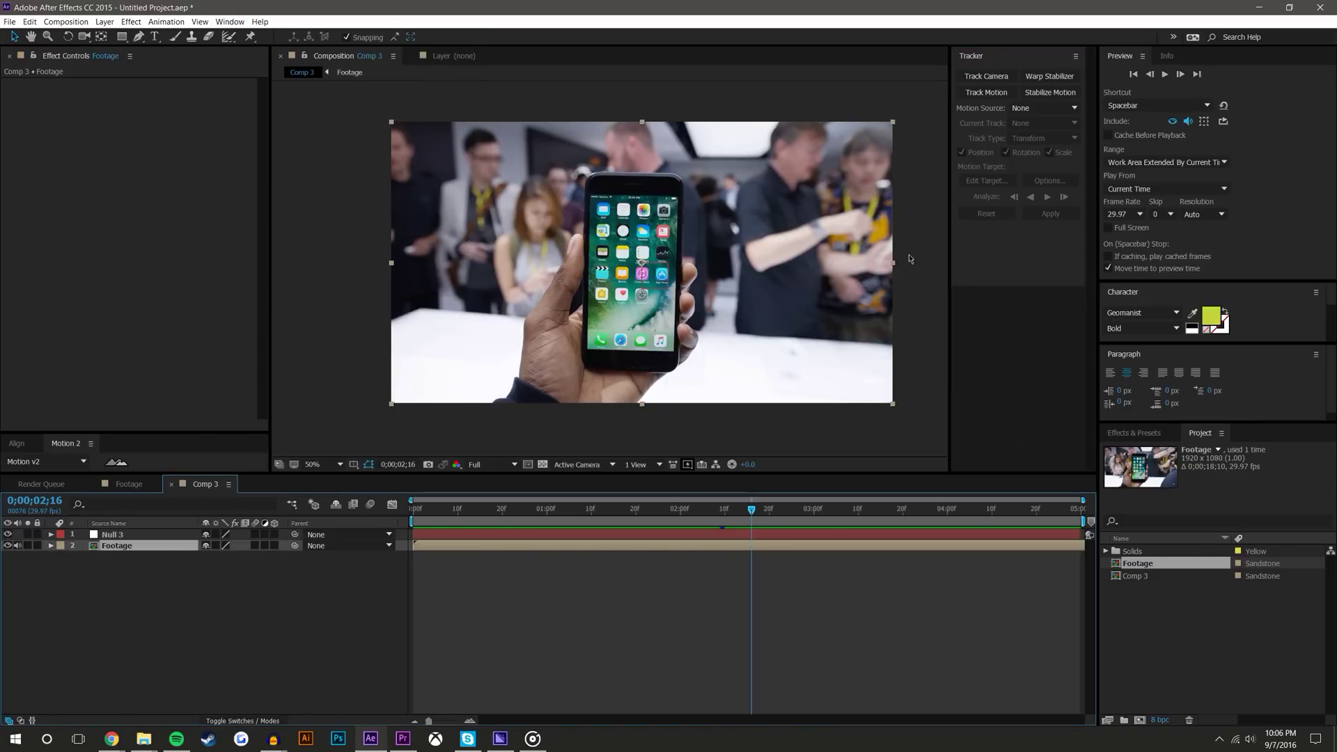
click(992, 97)
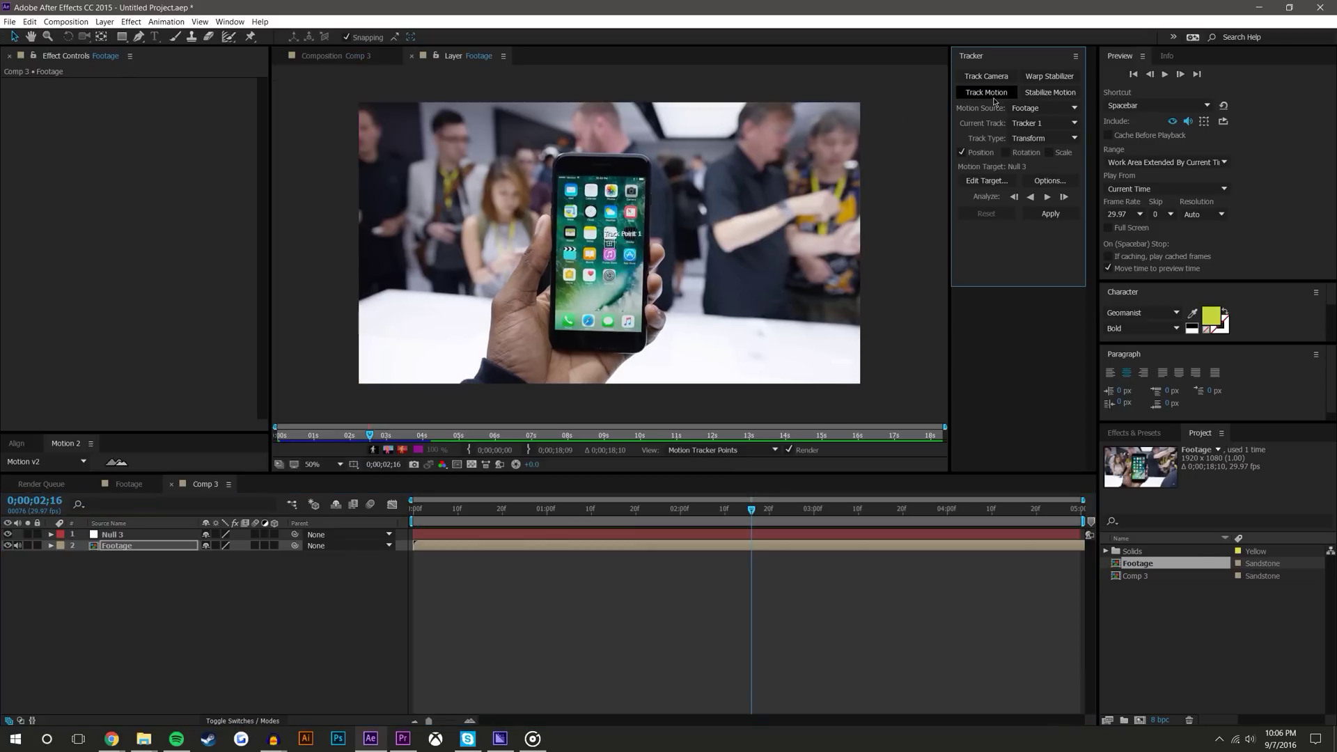
click(1006, 153)
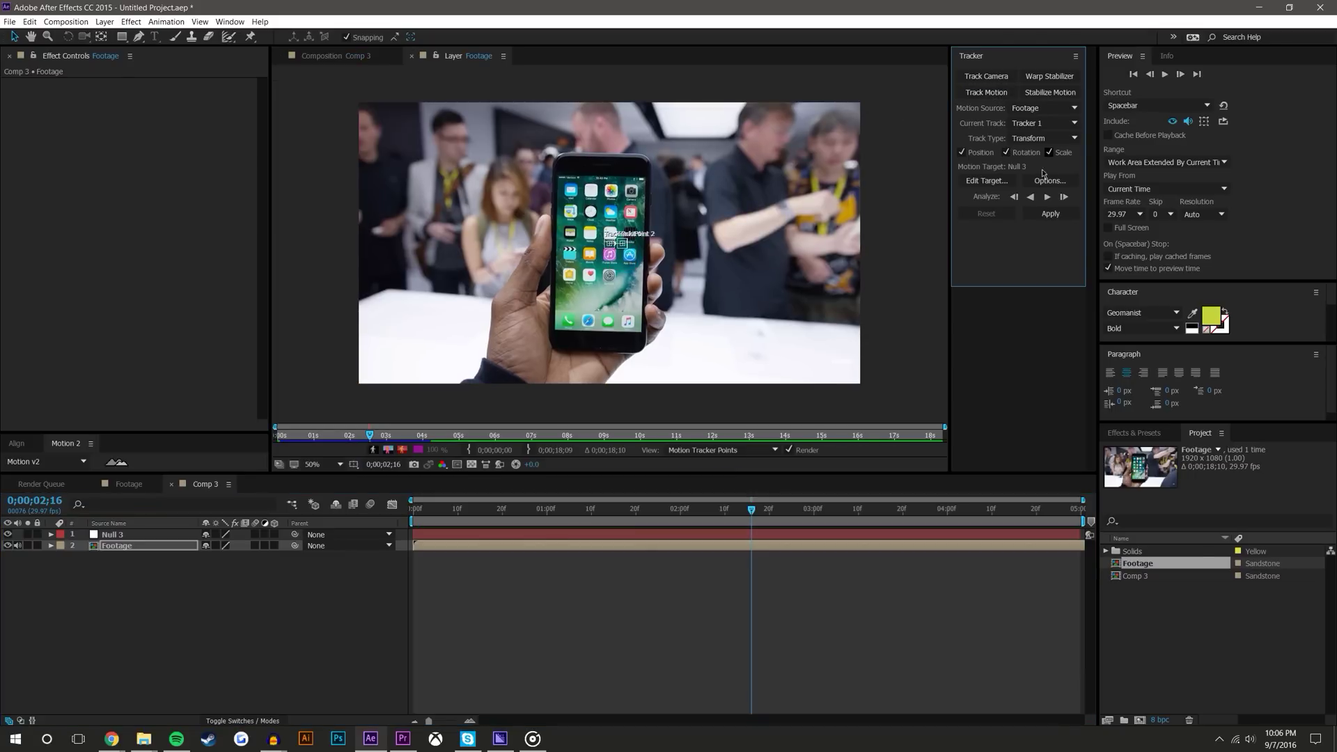
click(1048, 153)
Step: Go to the first frame and place Track Point 1 at the upper-left corner of the phone's display
scroll(613, 248, up, 6)
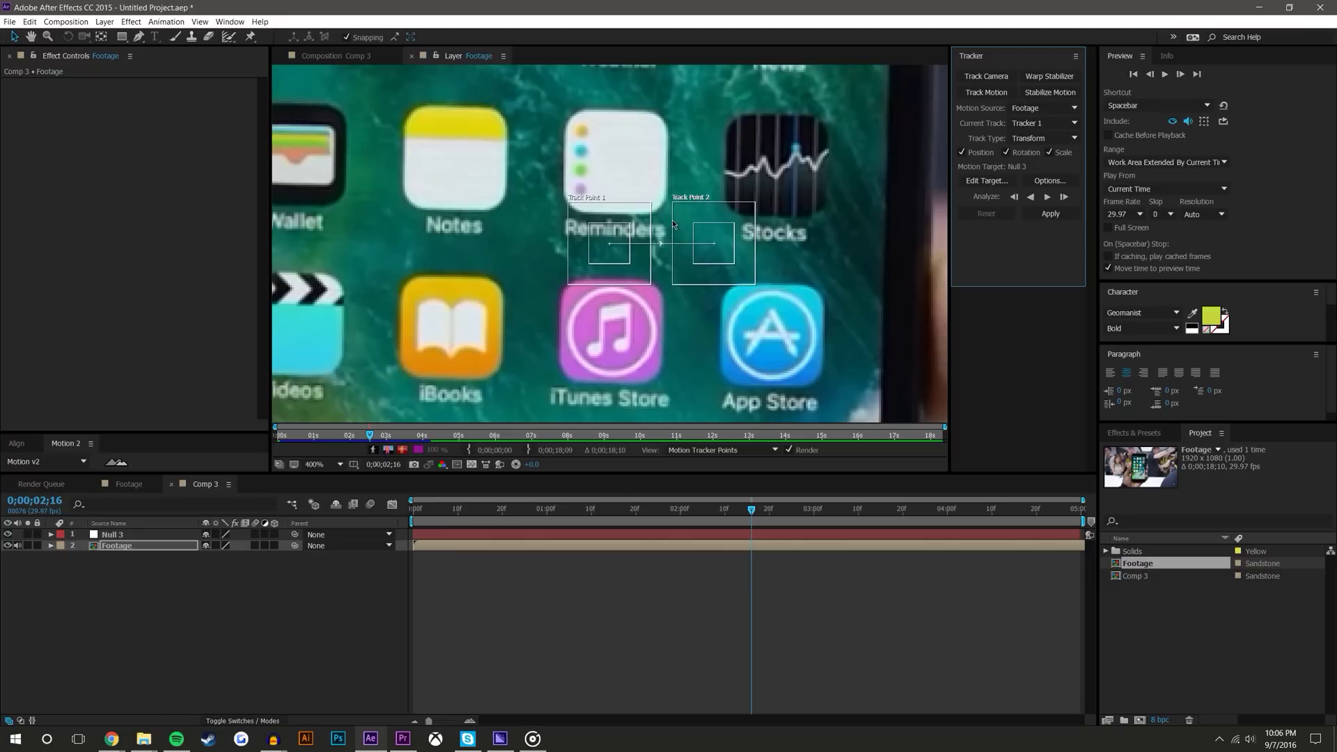
scroll(671, 220, down, 2)
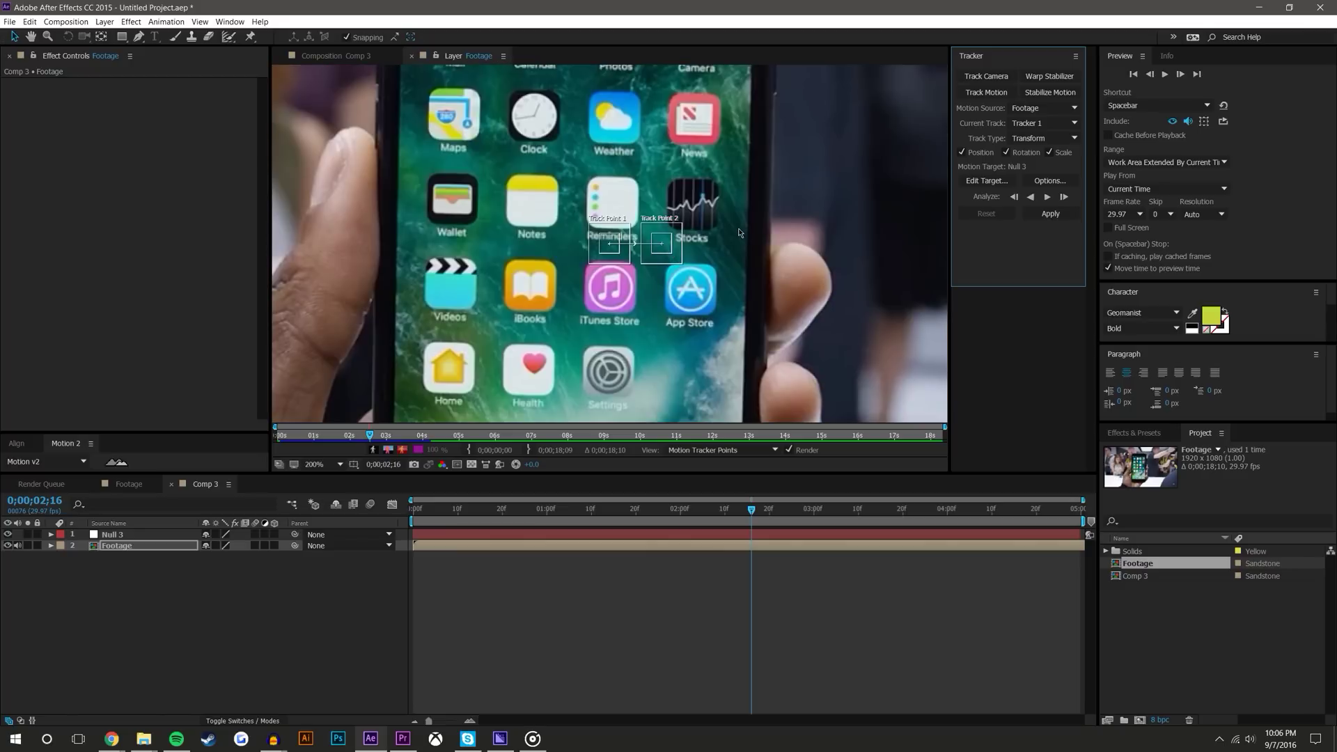
key(Home)
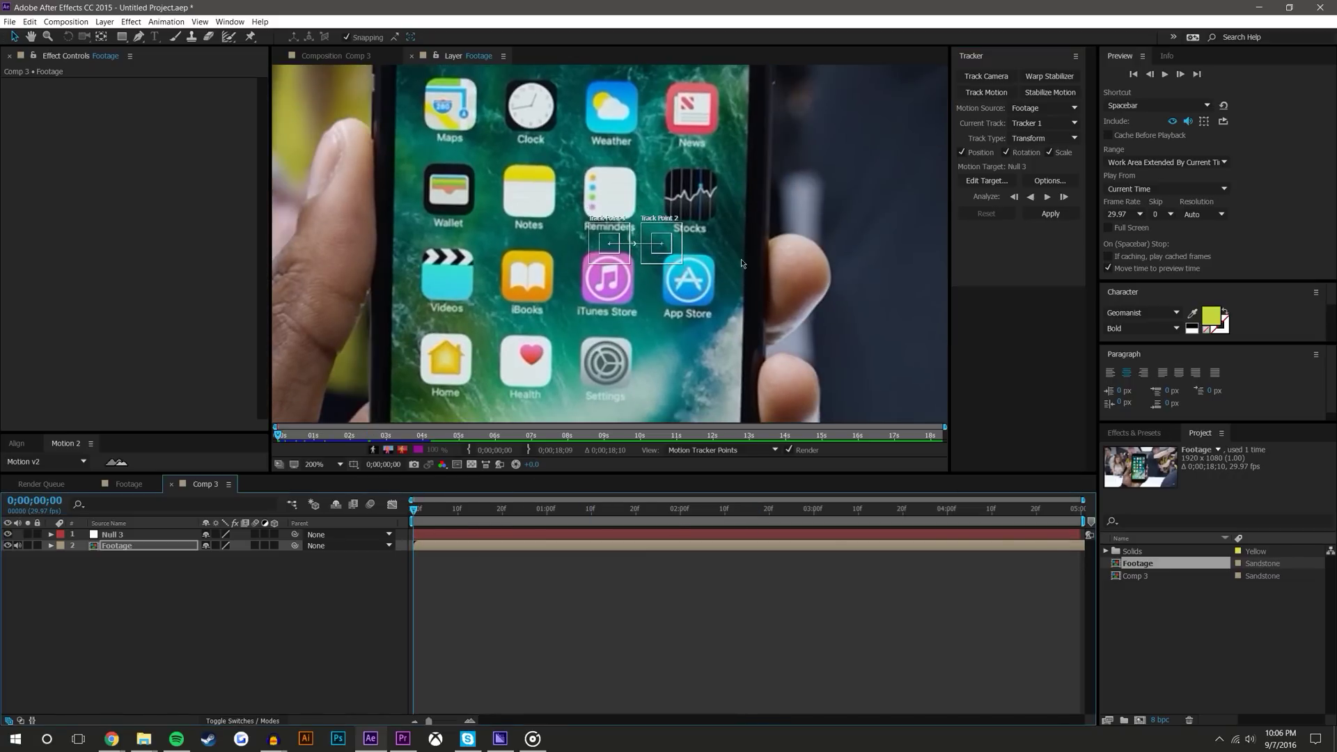
click(142, 534)
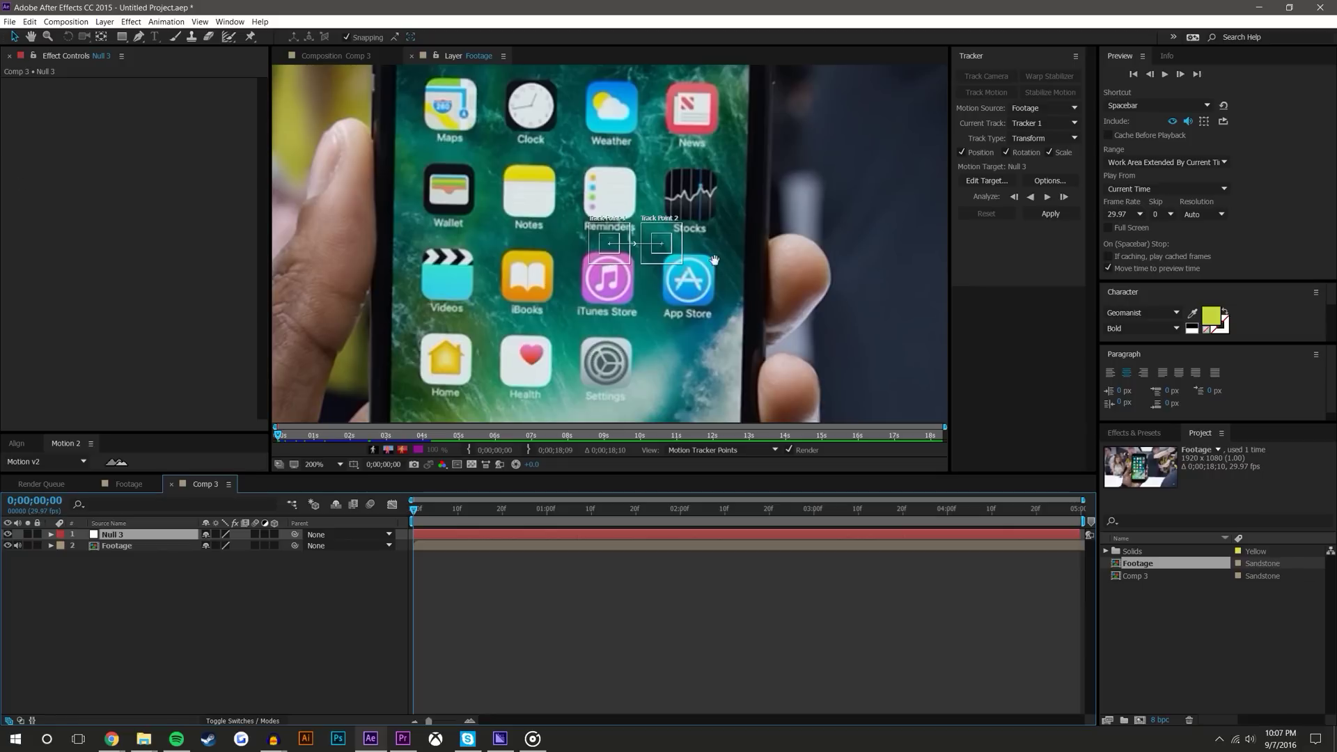
drag(605, 243, 617, 327)
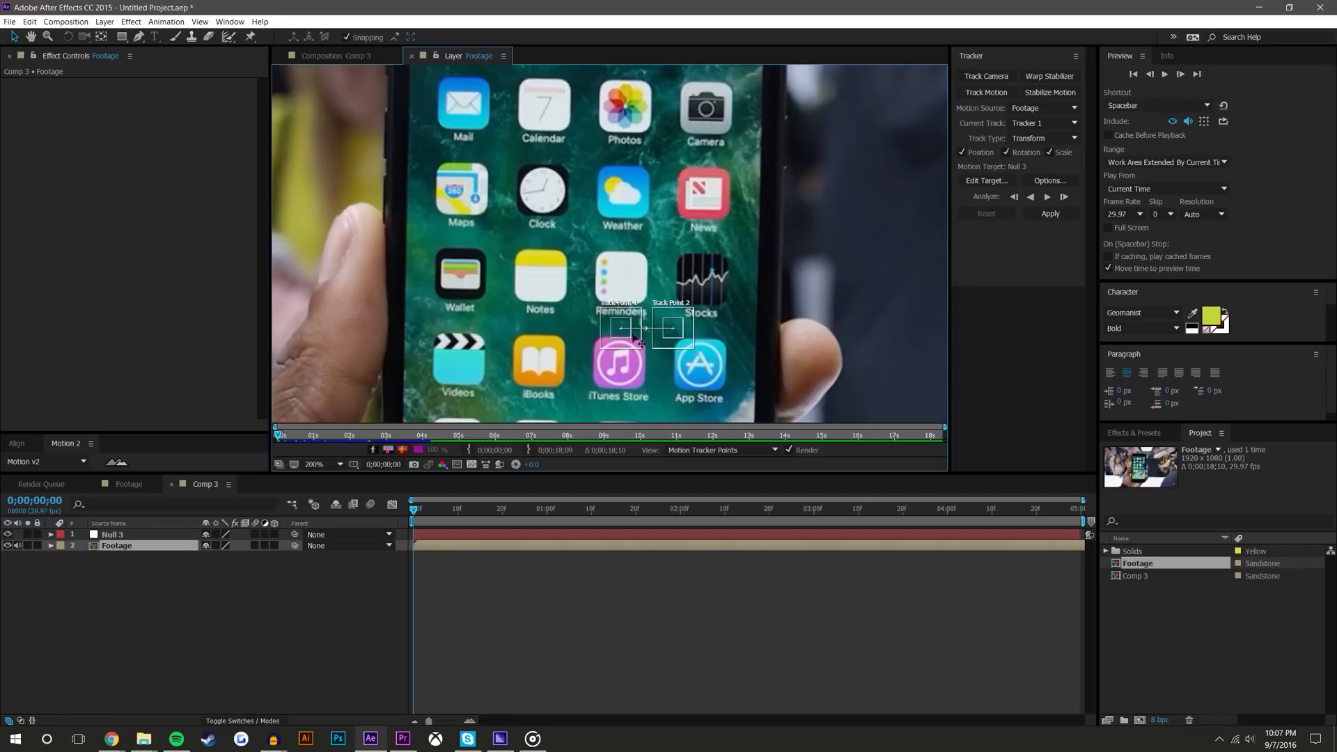
scroll(655, 315, down, 2)
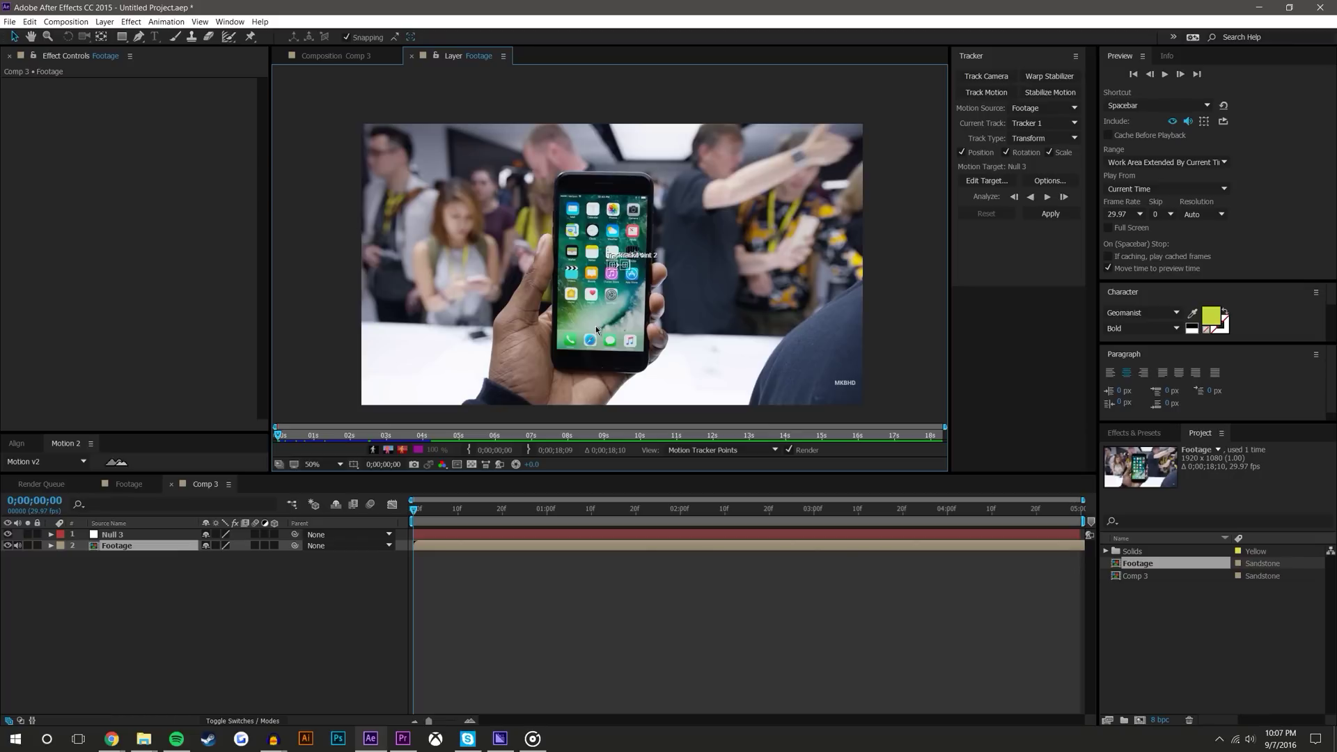
scroll(613, 229, up, 1)
drag(613, 231, 629, 269)
drag(624, 321, 524, 185)
scroll(526, 186, up, 5)
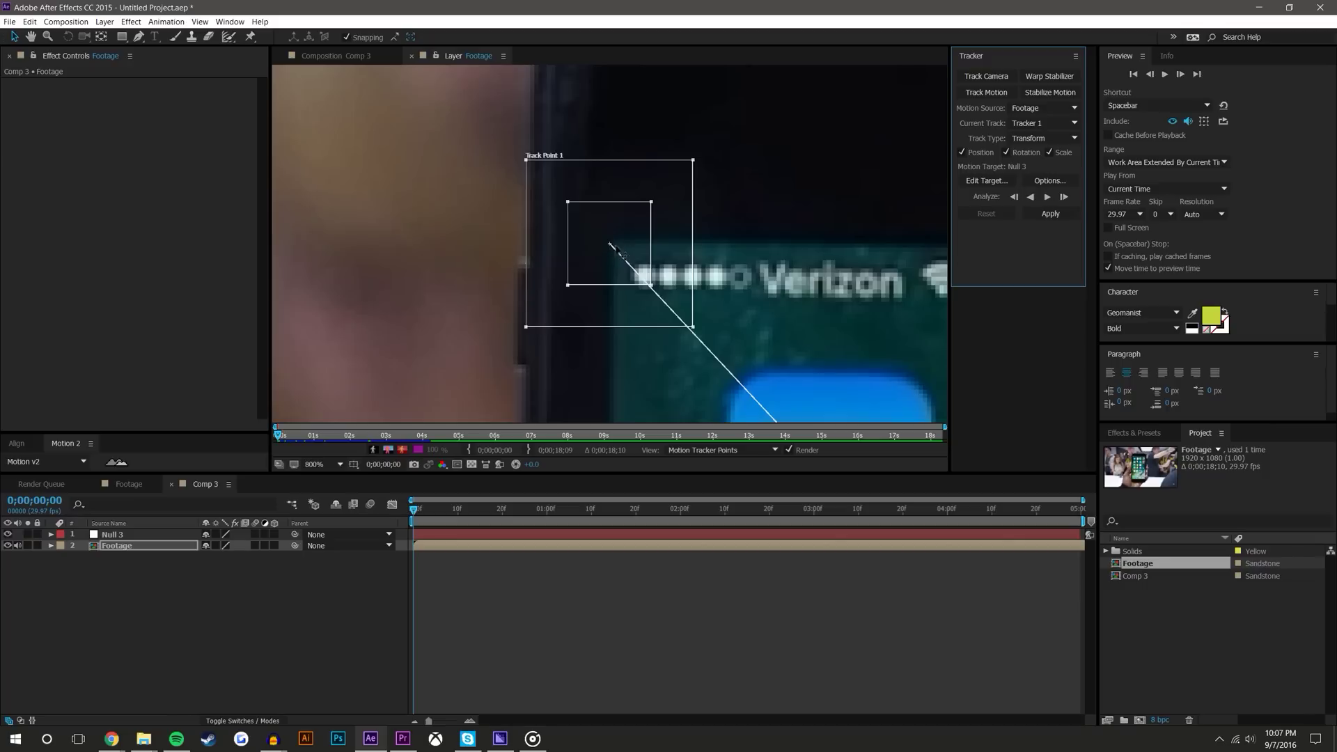
Step: Nudge Track Point 1 exactly onto the display corner and enlarge its outer search region slightly
drag(625, 207, 629, 207)
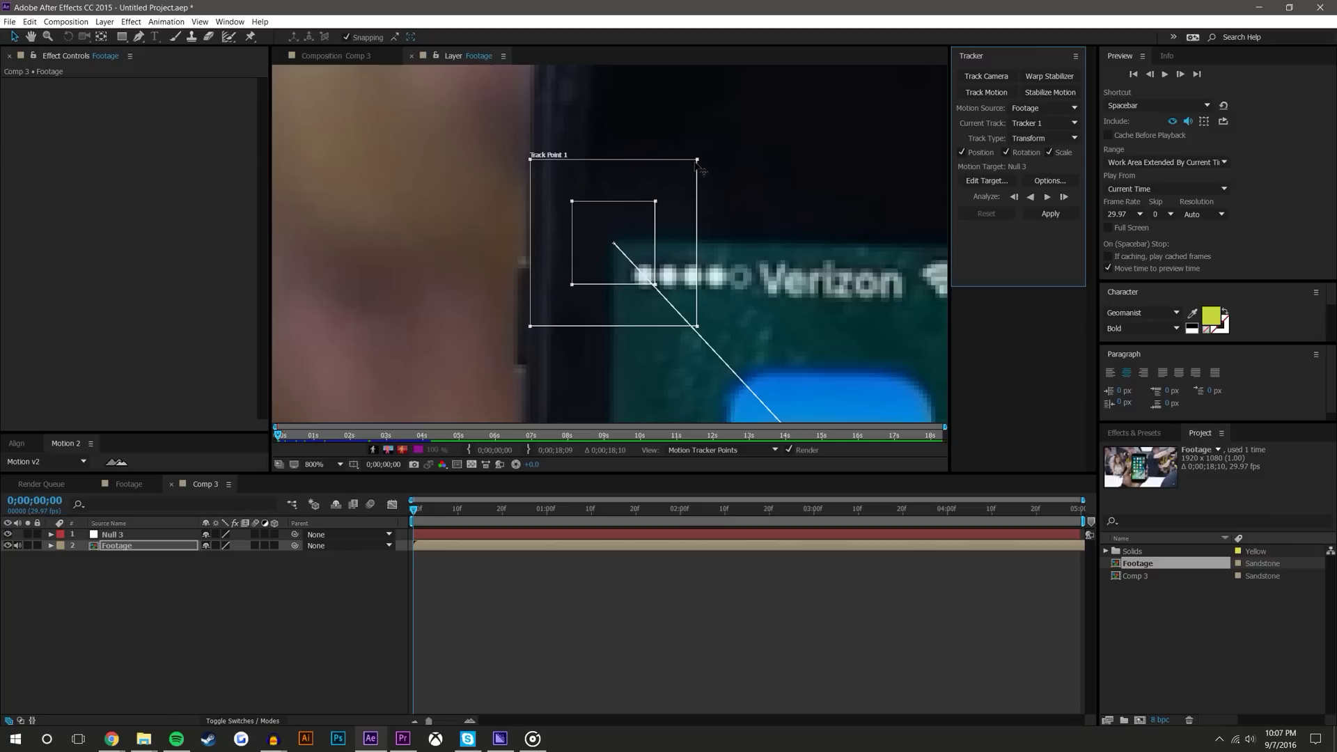
drag(703, 159, 673, 181)
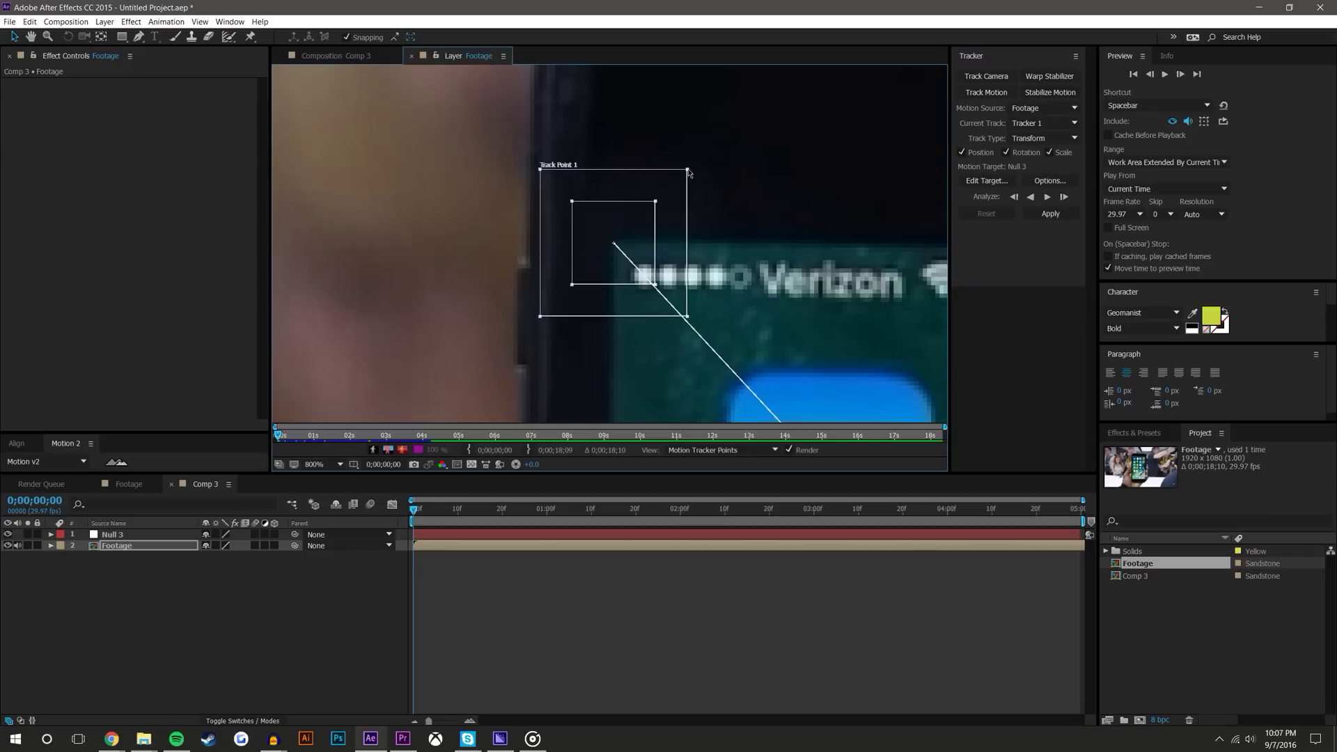
drag(688, 172, 714, 147)
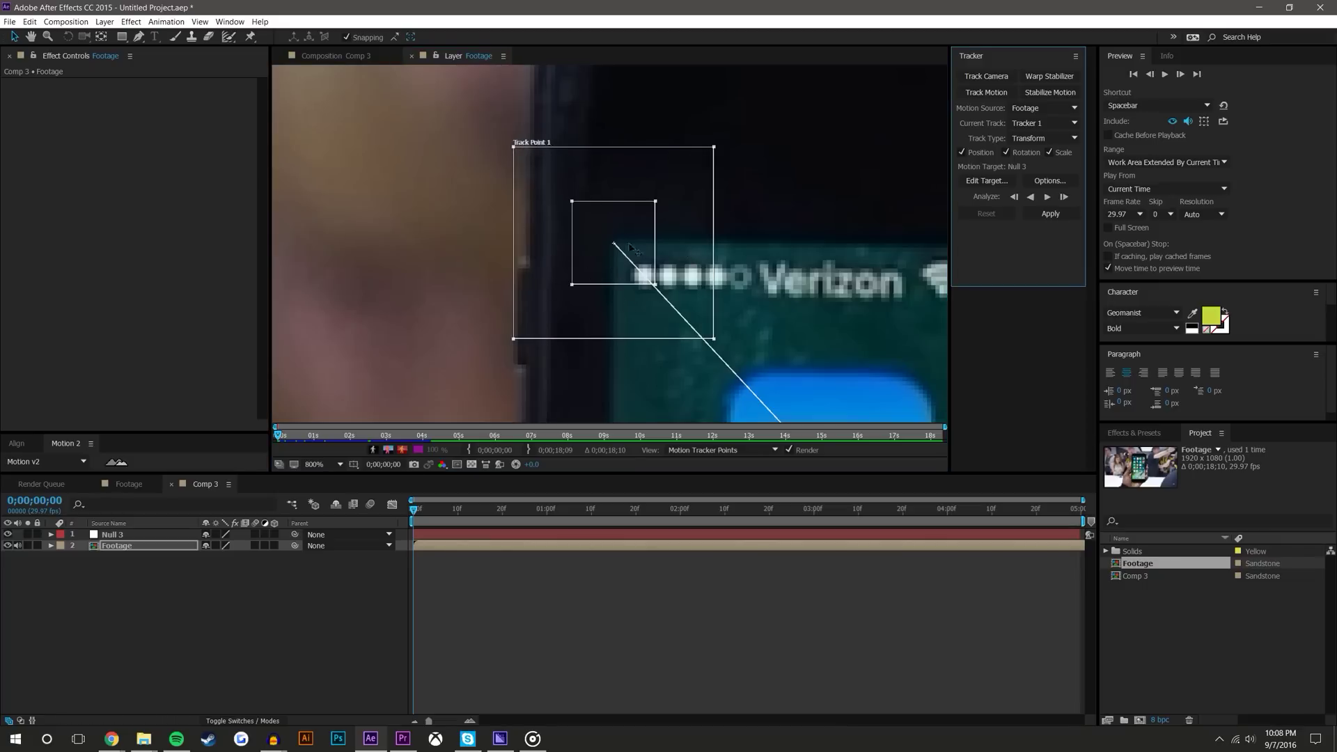
Step: Place Track Point 2 precisely on the lower-right corner of the phone's display
scroll(641, 240, down, 8)
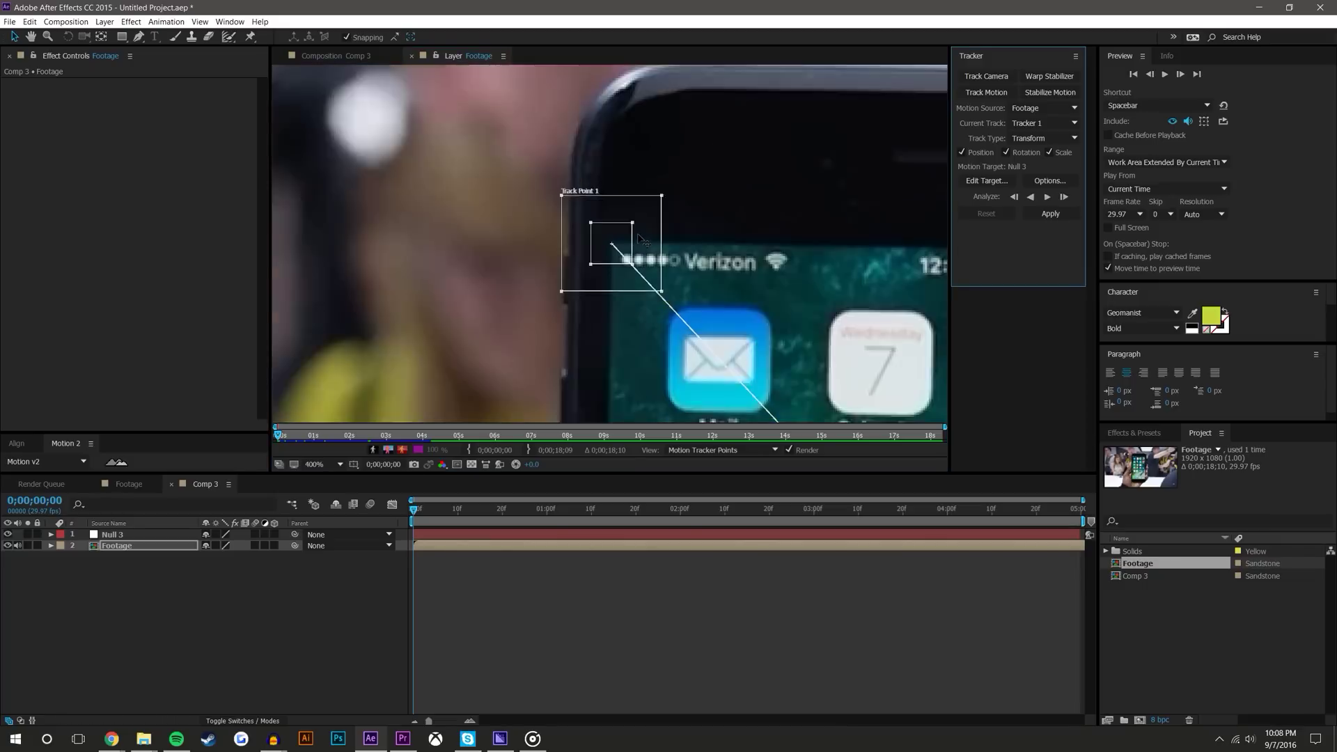
scroll(644, 252, up, 2)
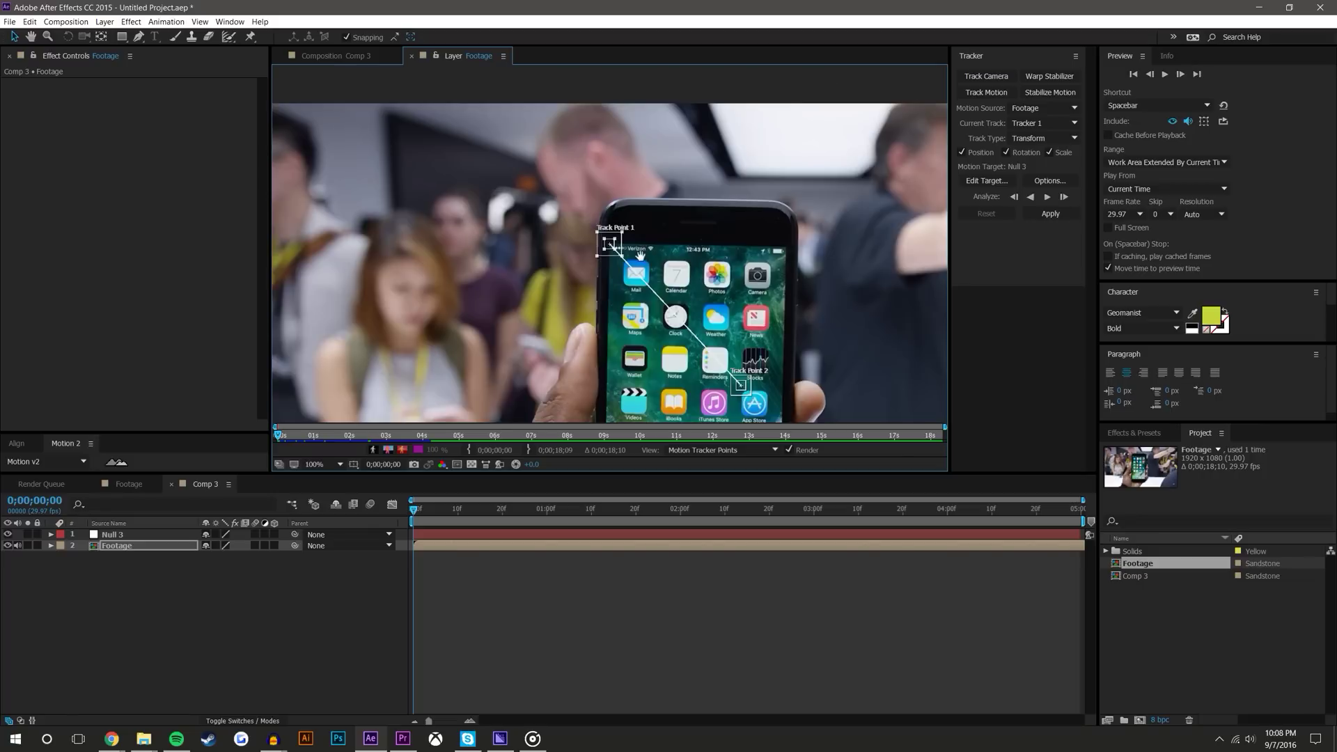
drag(636, 204, 667, 374)
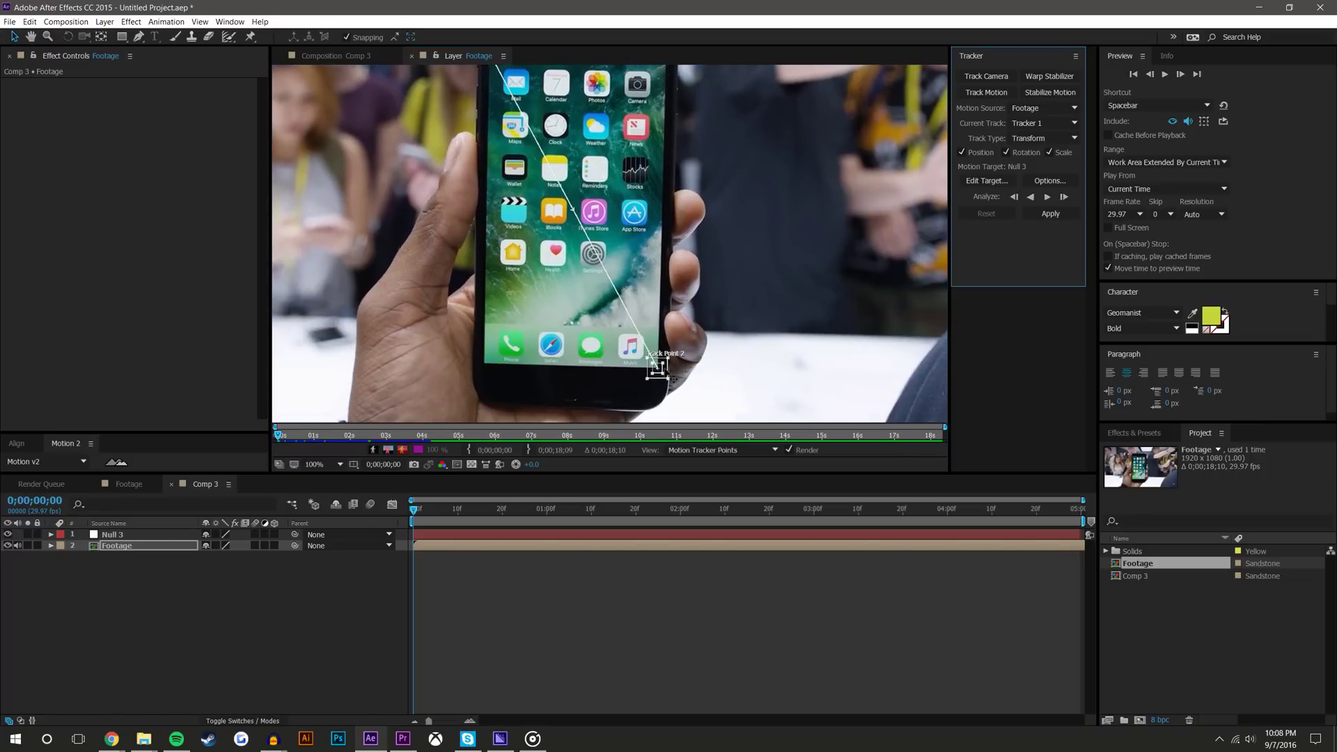
scroll(665, 359, up, 5)
drag(641, 240, 641, 238)
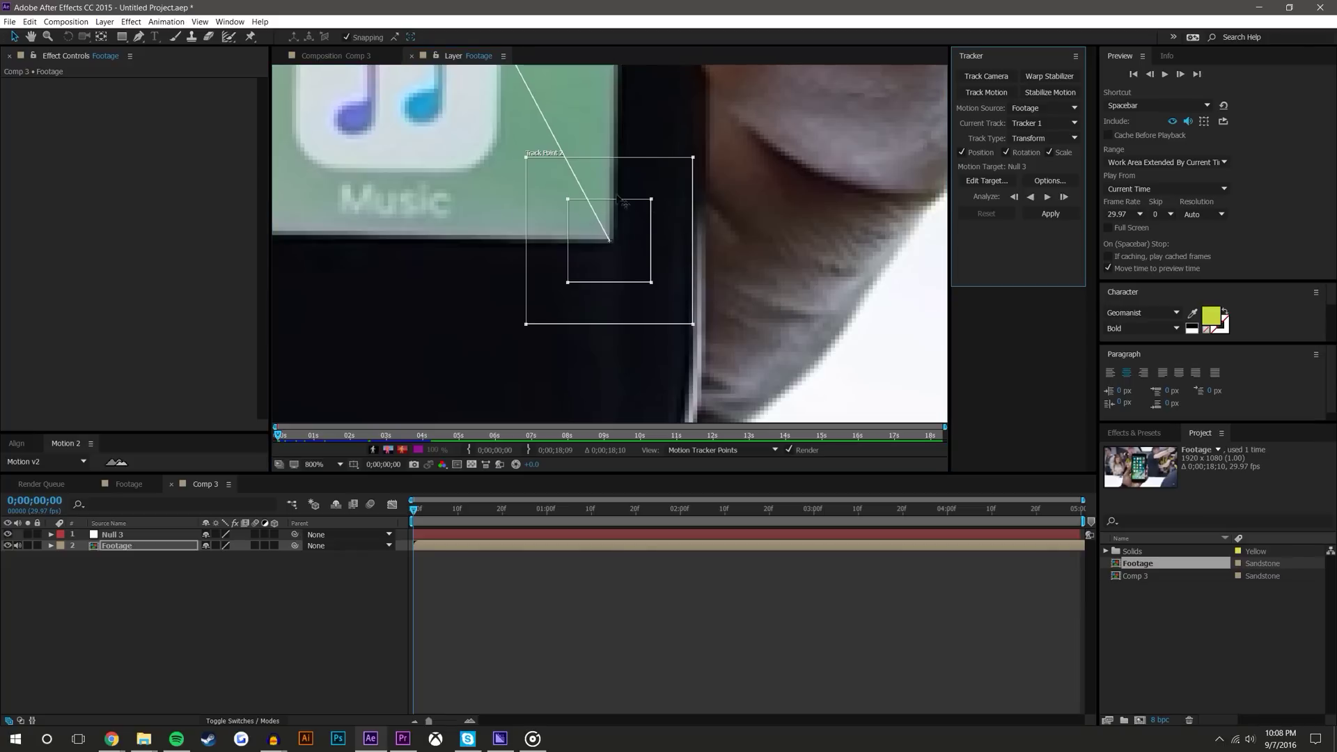
scroll(591, 233, down, 5)
scroll(585, 220, down, 2)
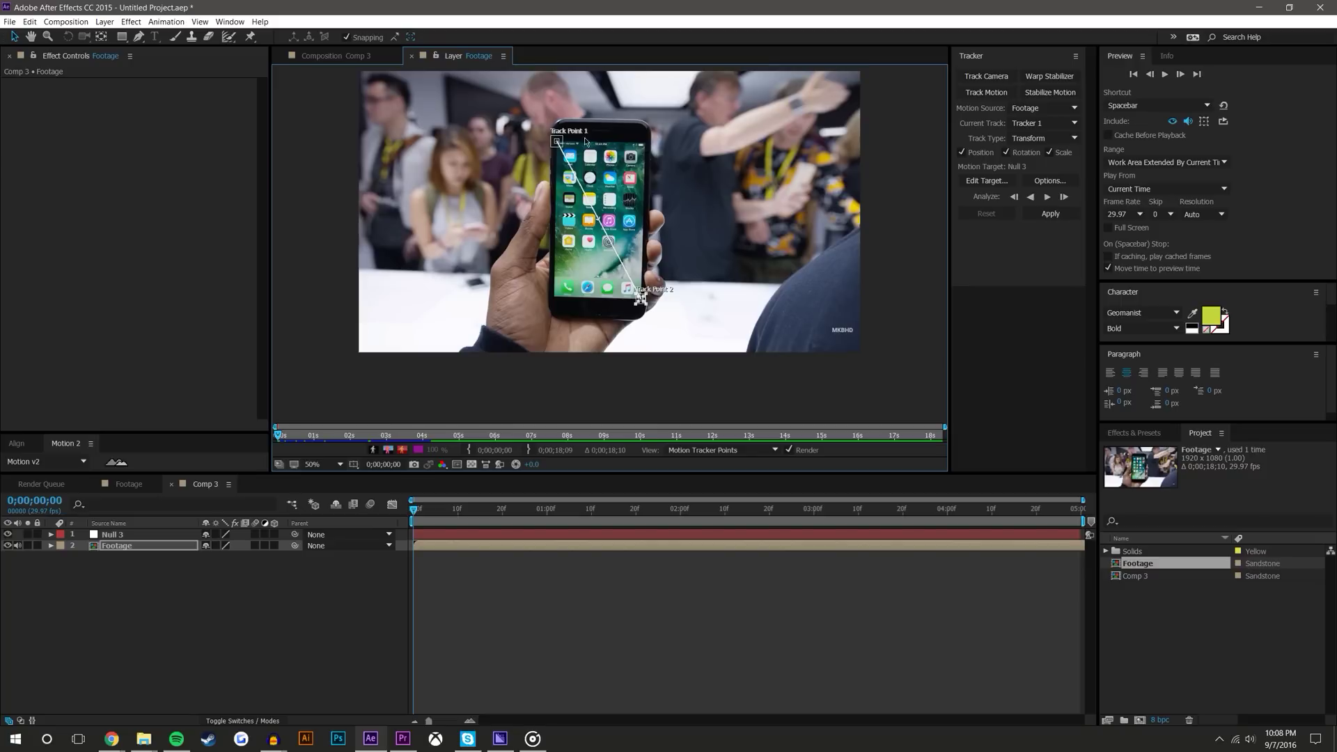
Step: Analyze the first few frames forward one at a time and check Track Point 2's fit on the display corner
click(604, 620)
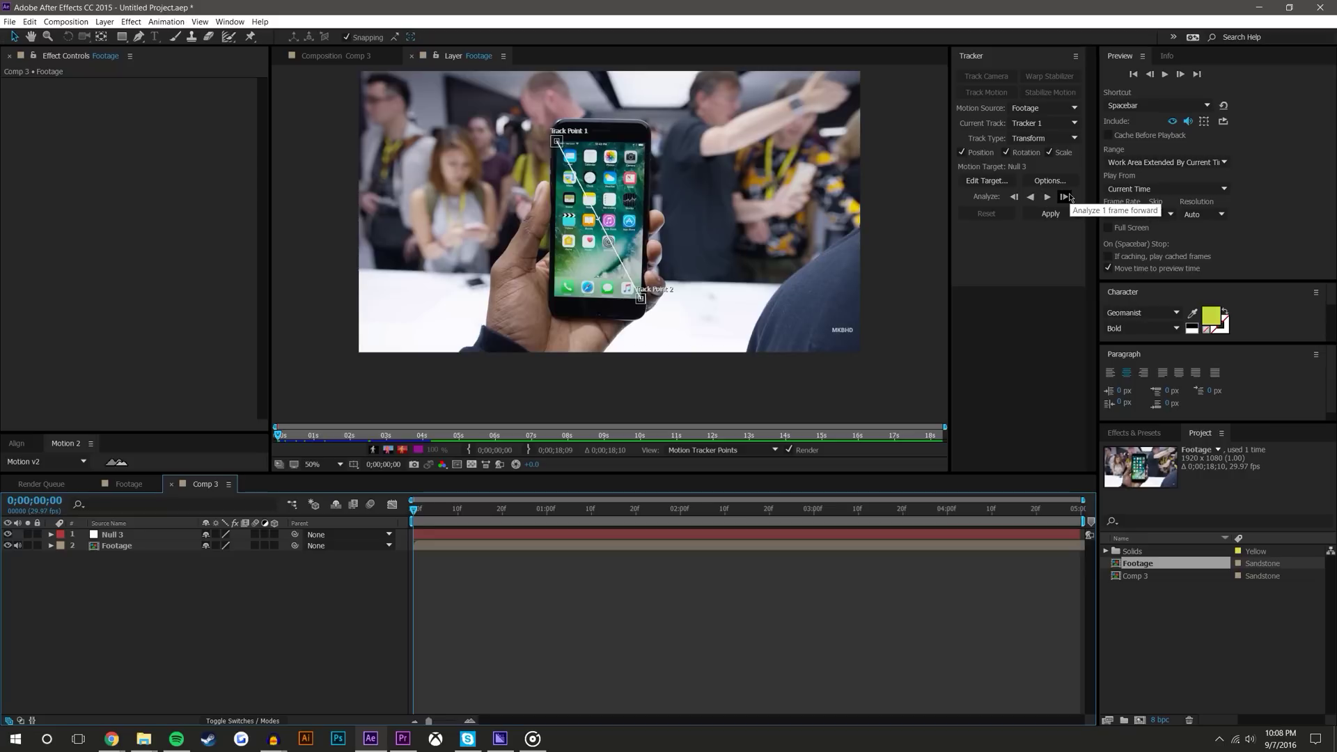
click(1065, 197)
click(1065, 197)
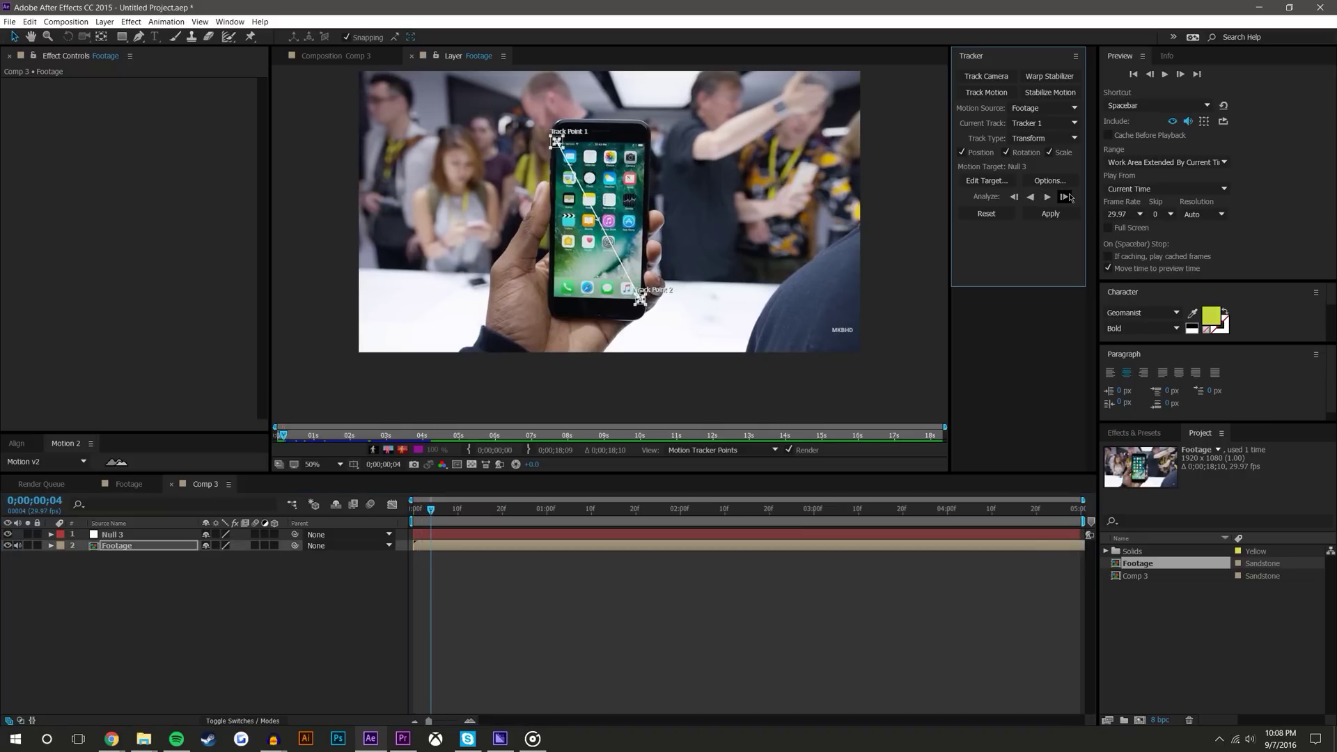
scroll(695, 323, up, 2)
scroll(694, 323, up, 5)
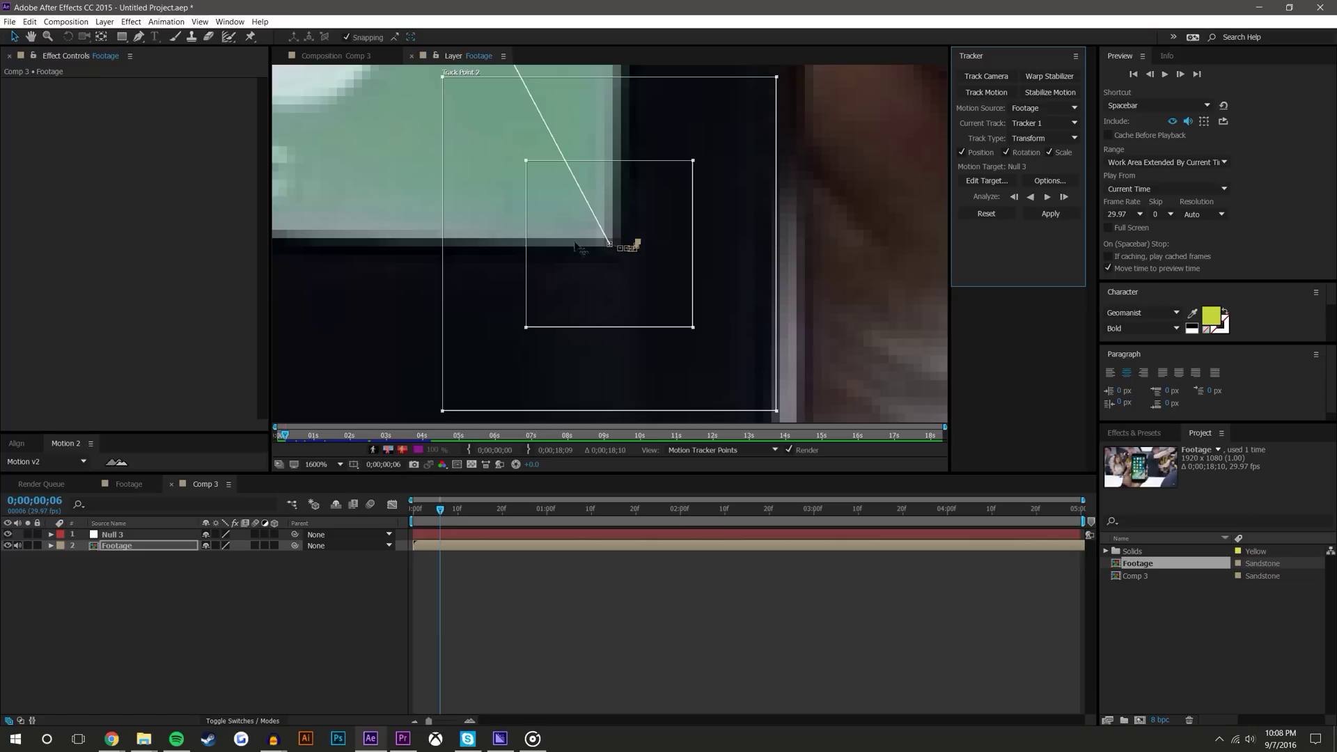
scroll(575, 245, down, 7)
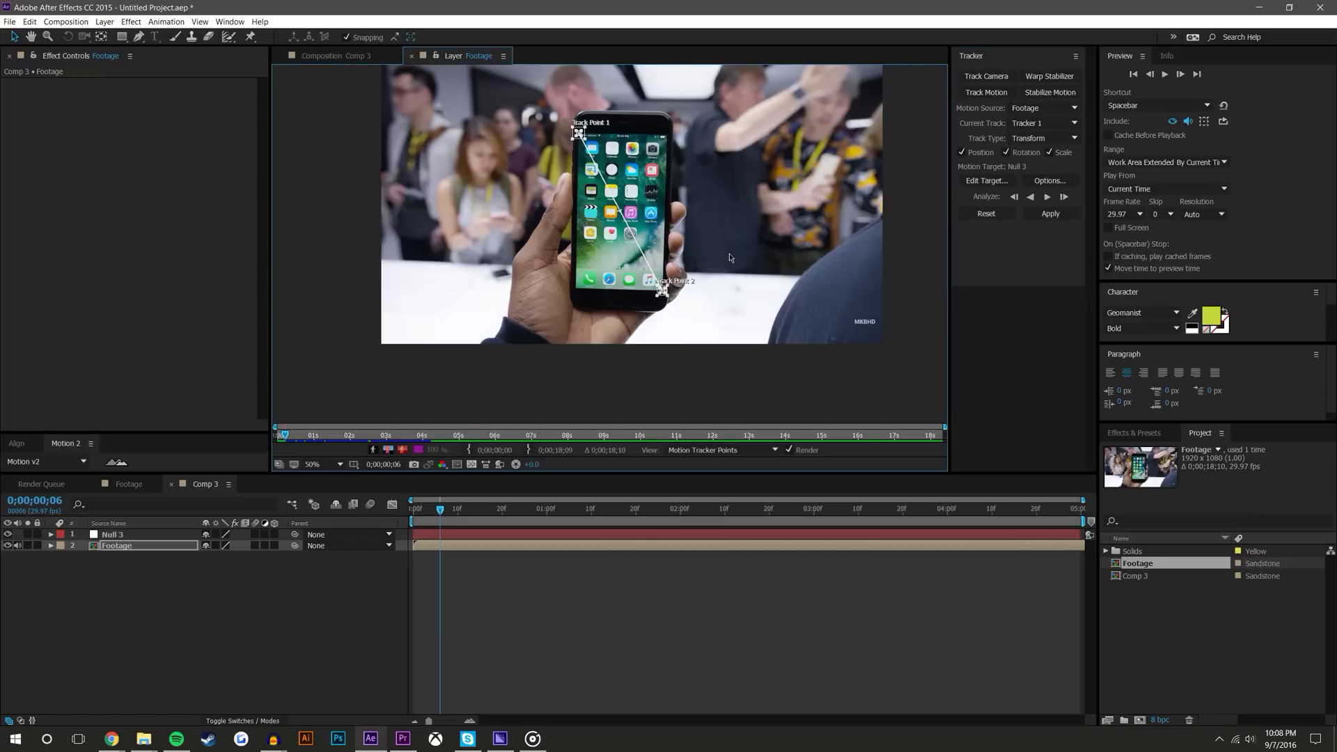
Step: Analyze the rest of the footage forward and go to the last frame showing the phone, at 0;00;04;06
click(1046, 197)
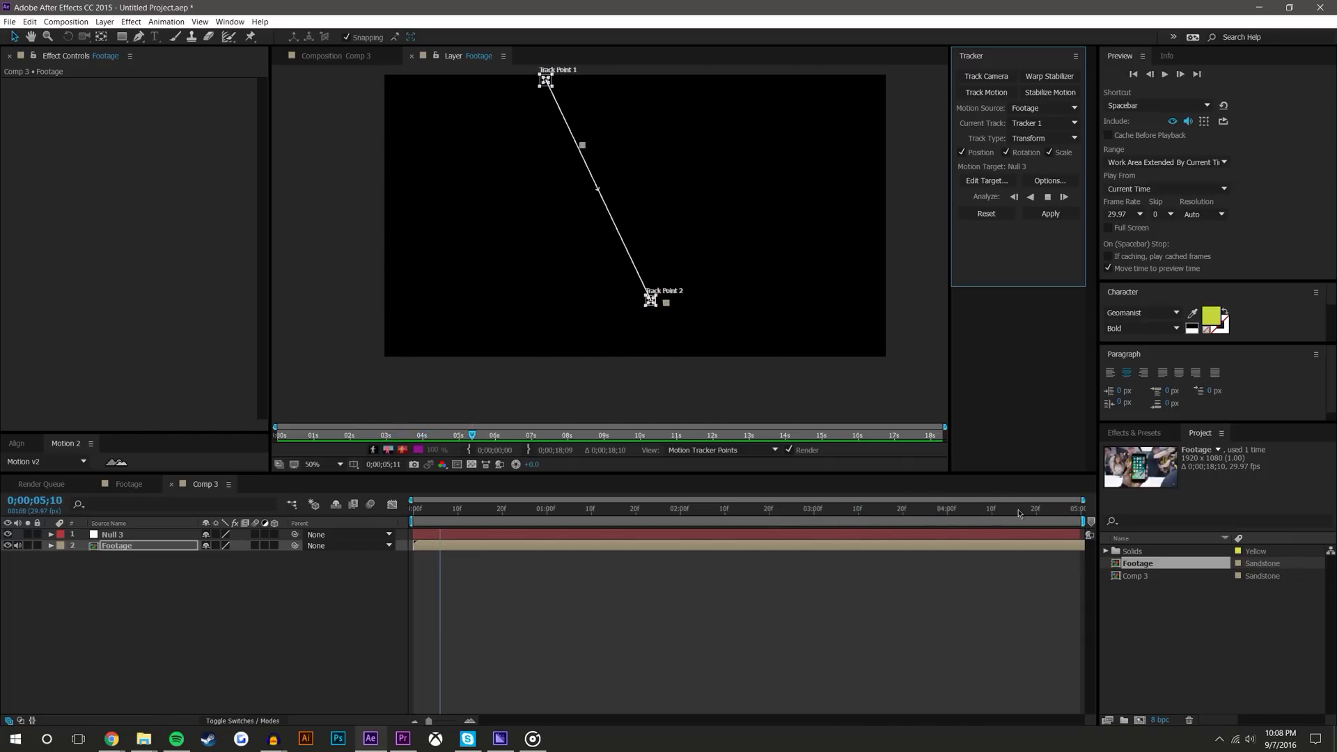
click(947, 509)
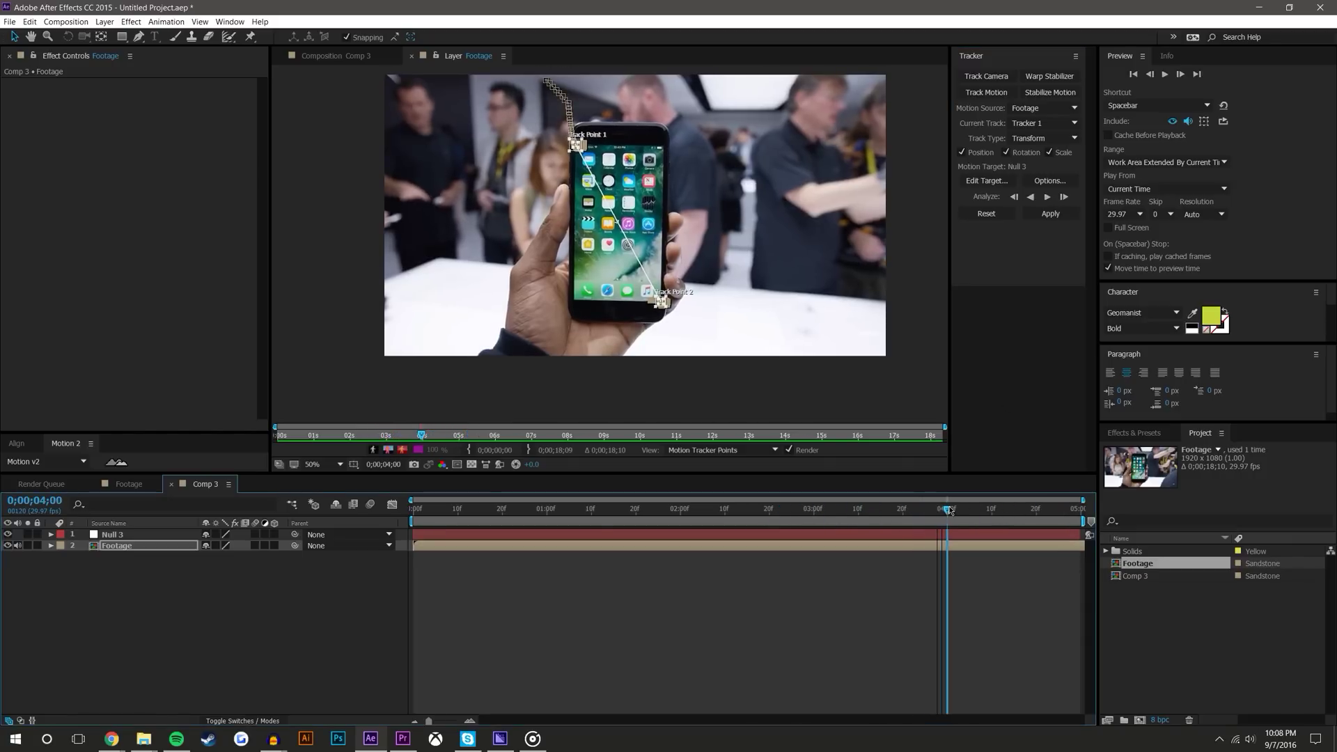
drag(948, 510, 973, 509)
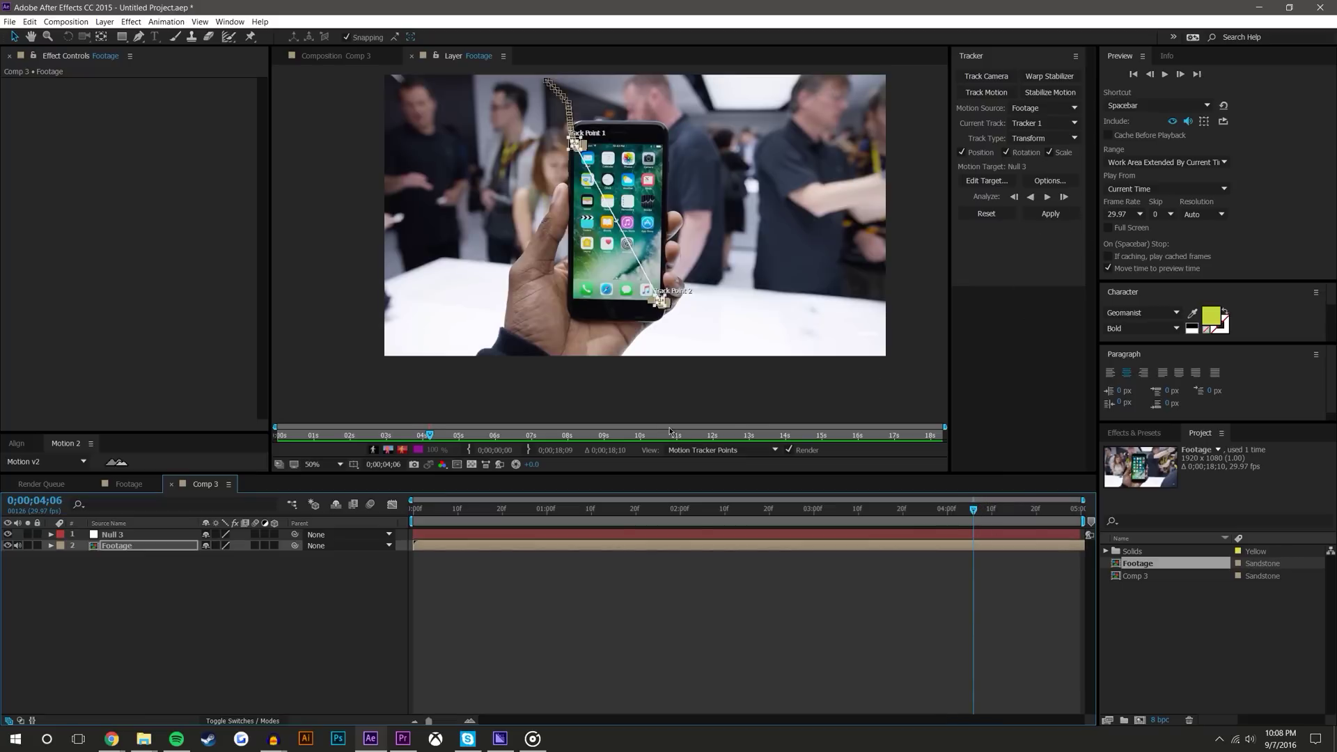
Step: Confirm Null 3 as the motion target and apply the tracking data to it
click(986, 180)
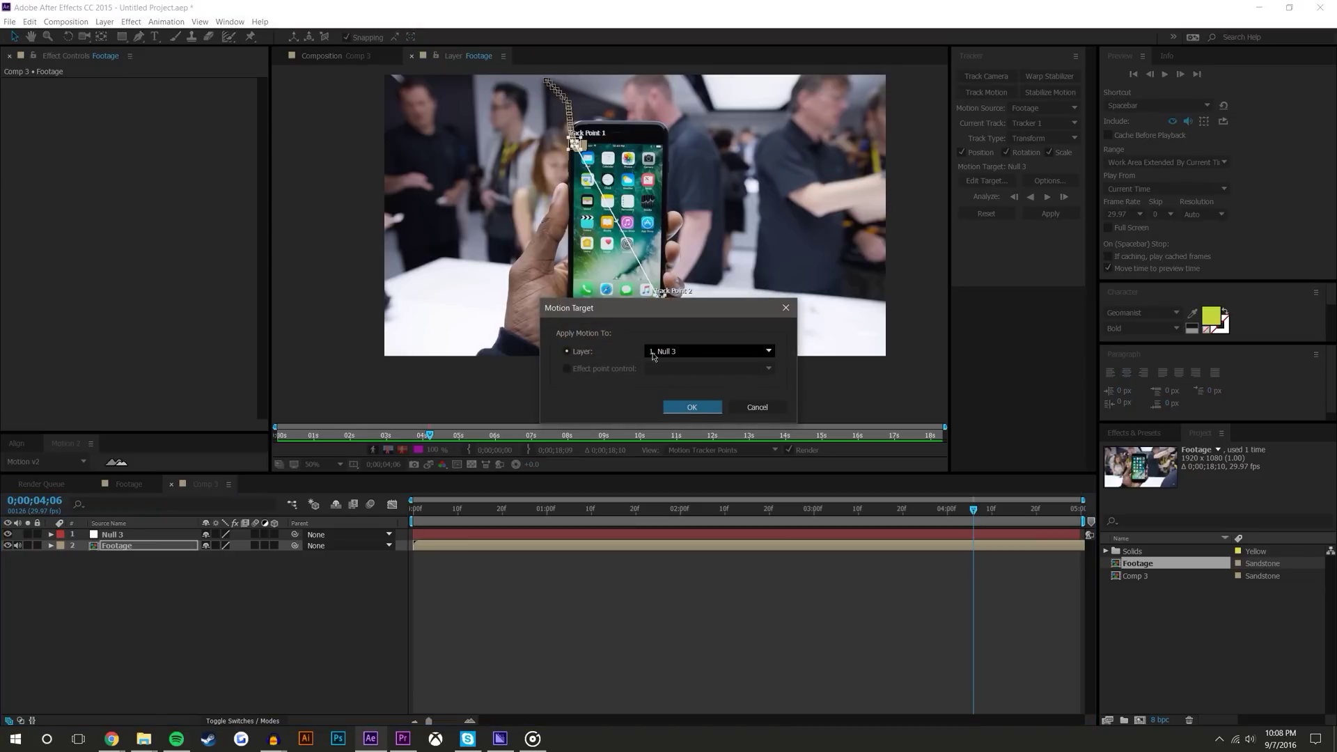
click(691, 407)
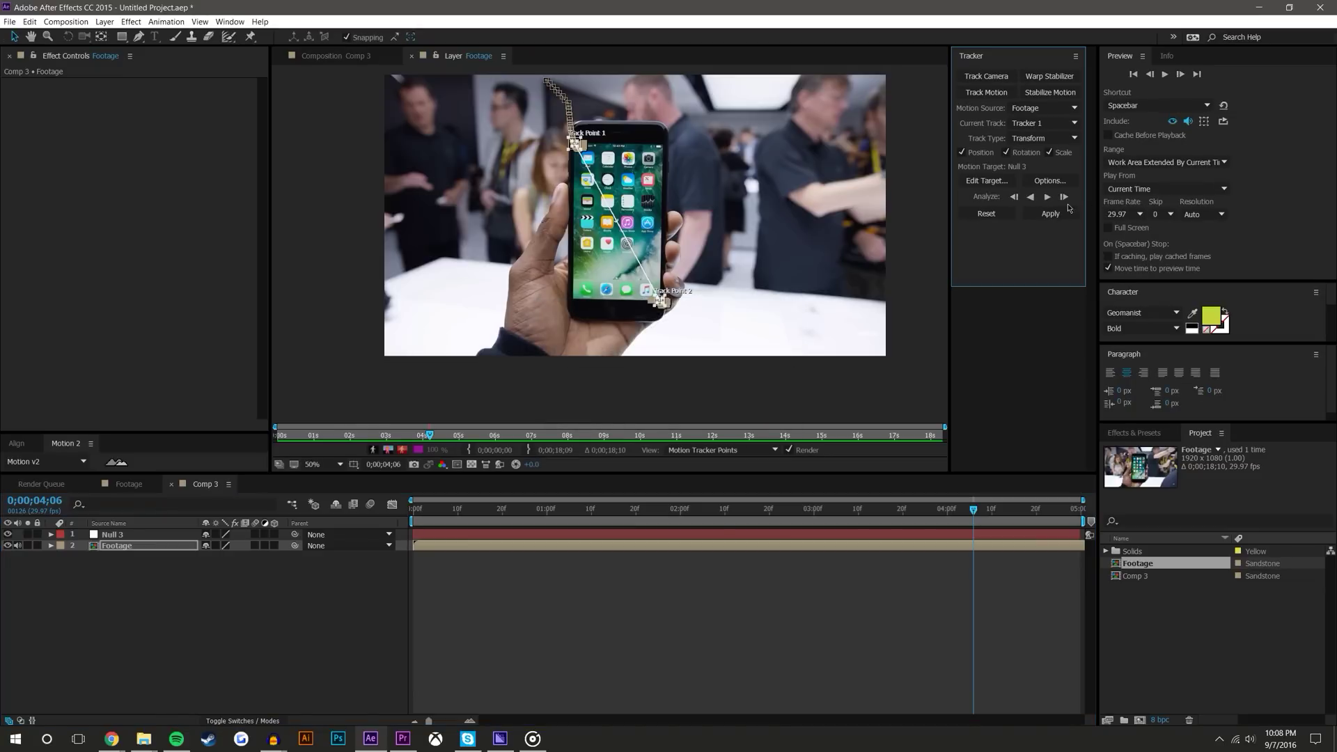
click(1050, 213)
click(677, 380)
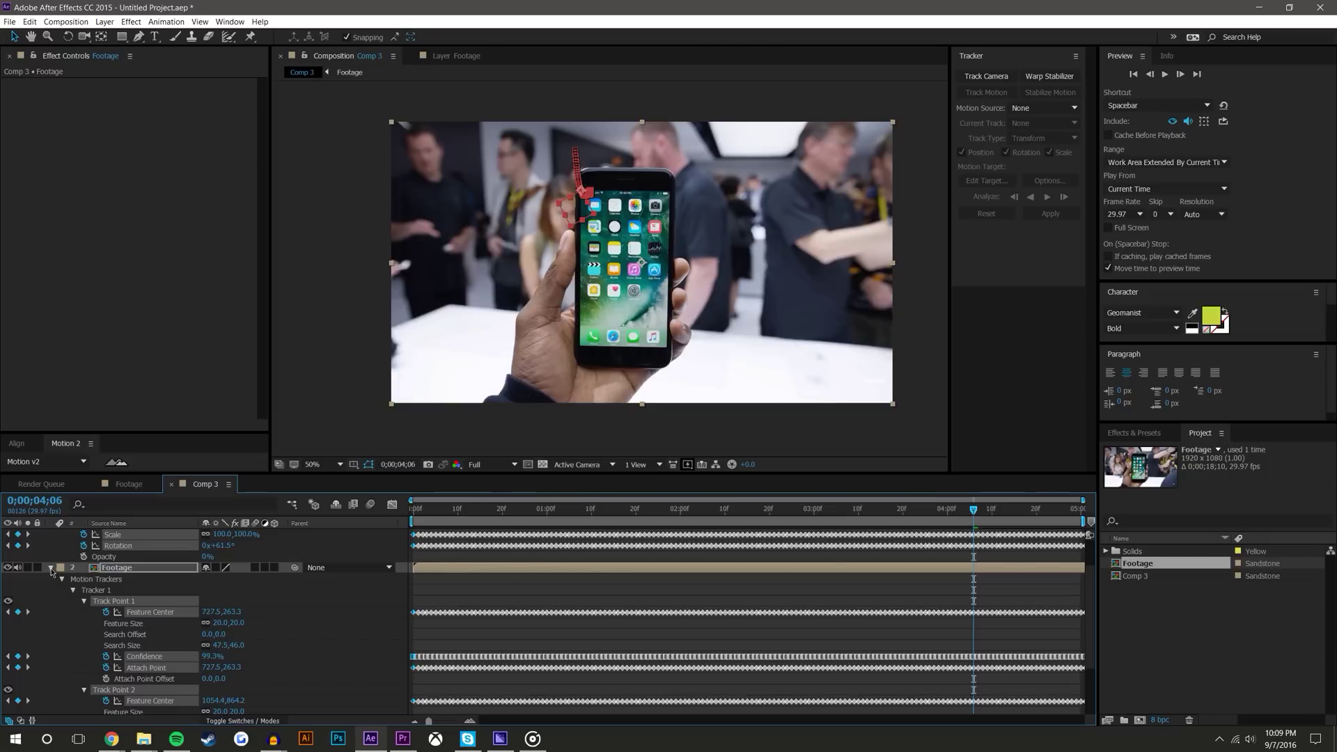
Step: Collapse the layer properties and reveal only Null 3's keyframed Position, Scale and Rotation
click(50, 568)
click(95, 618)
click(131, 534)
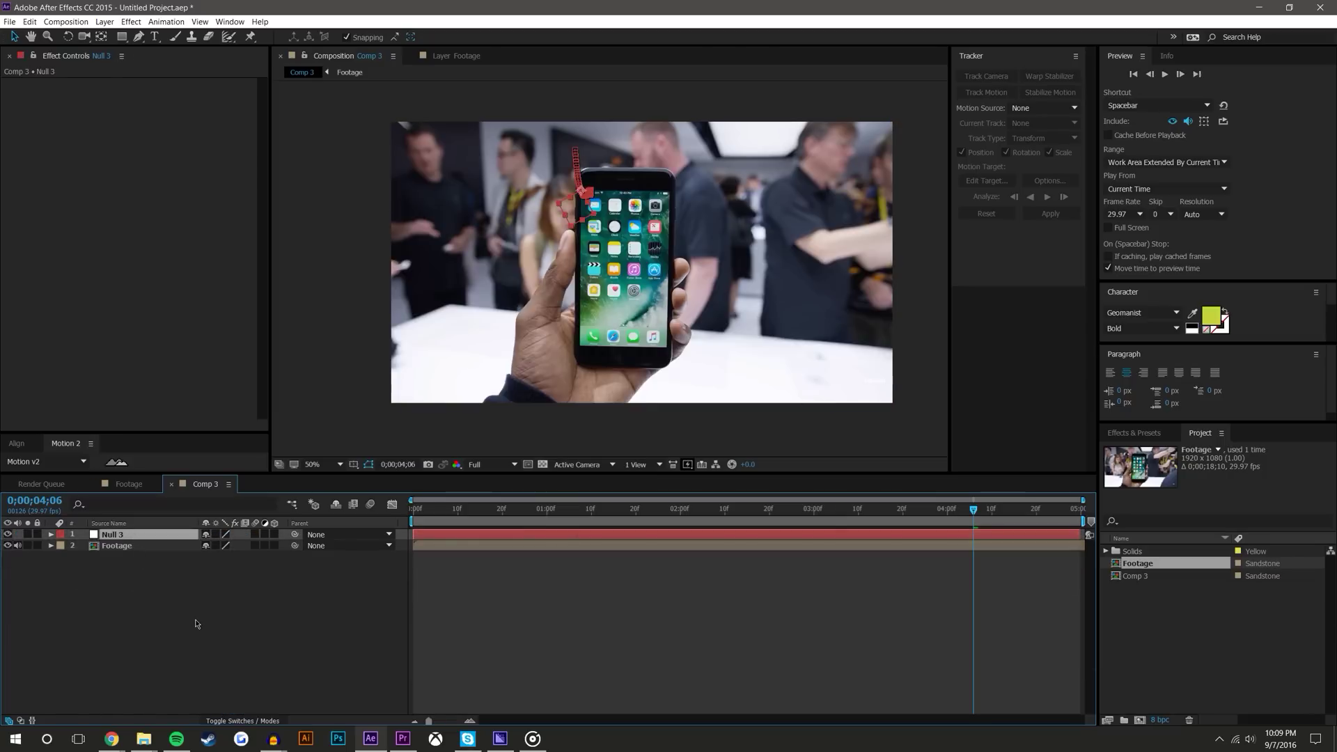
click(196, 623)
click(154, 535)
key(u)
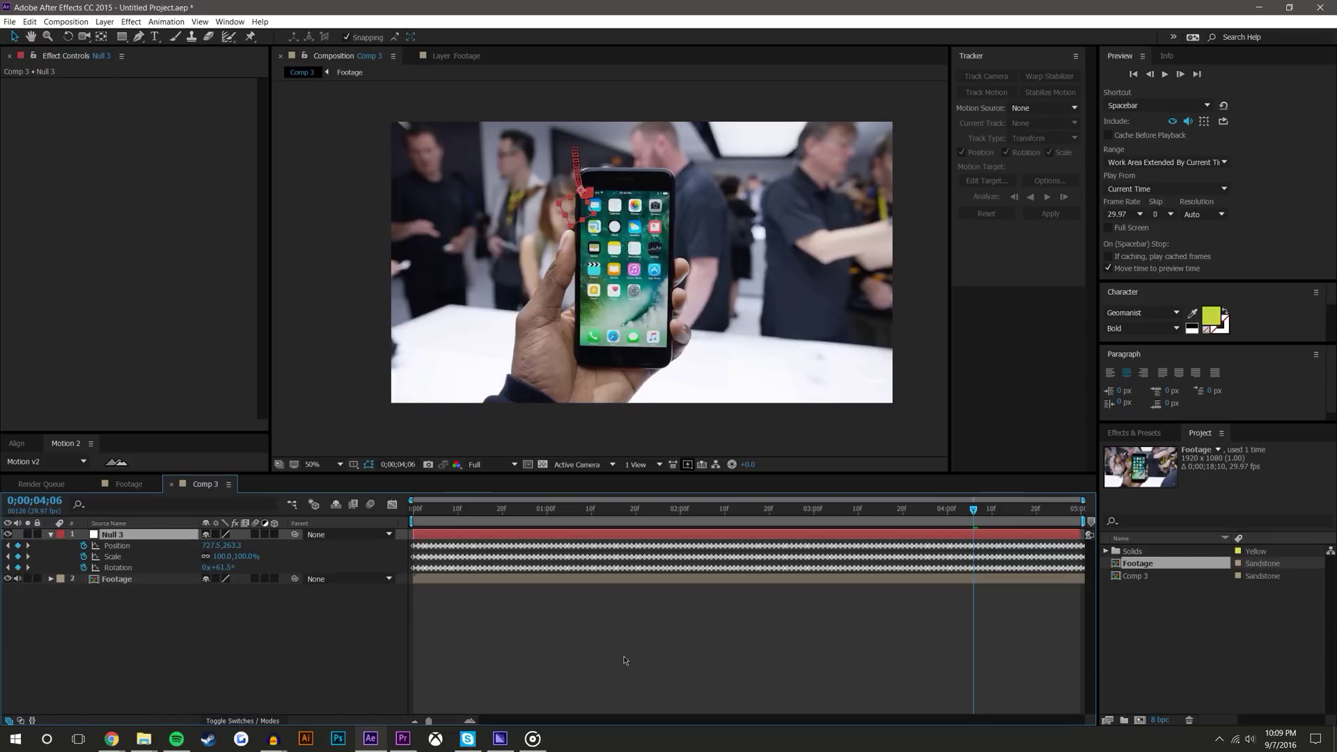
Step: Delete Null 3's Position, Scale and Rotation keyframes that lie after 0;00;04;06
drag(980, 510, 974, 511)
click(977, 546)
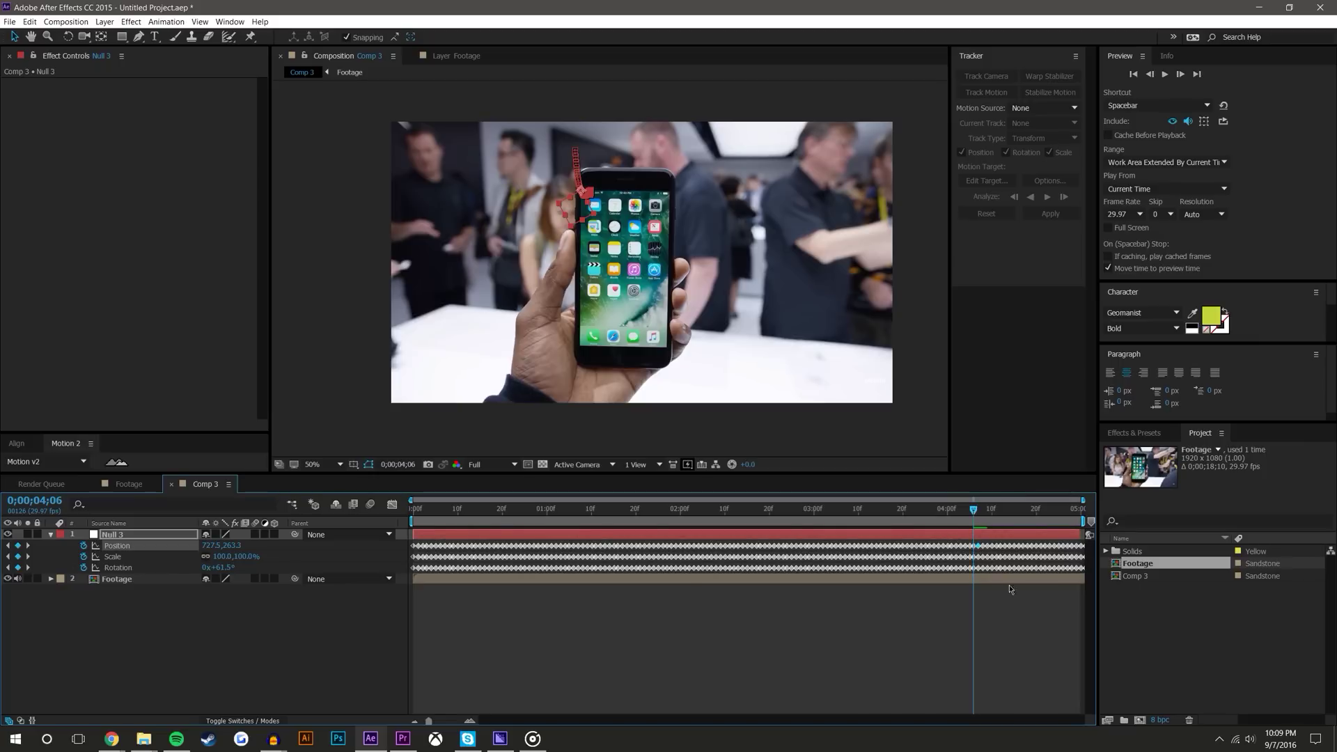
drag(982, 594, 1088, 527)
key(Delete)
click(1023, 621)
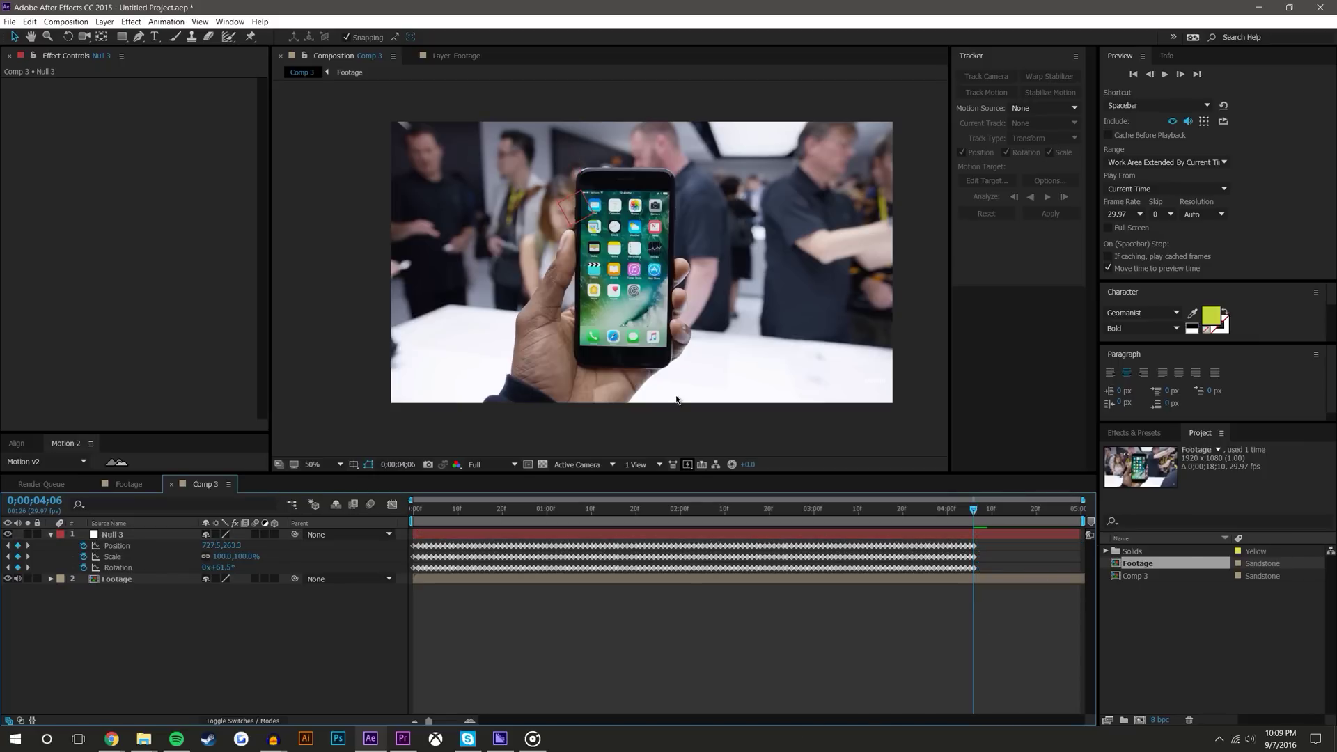
mouse_move(985, 517)
mouse_down()
mouse_move(1055, 510)
mouse_move(977, 509)
mouse_up()
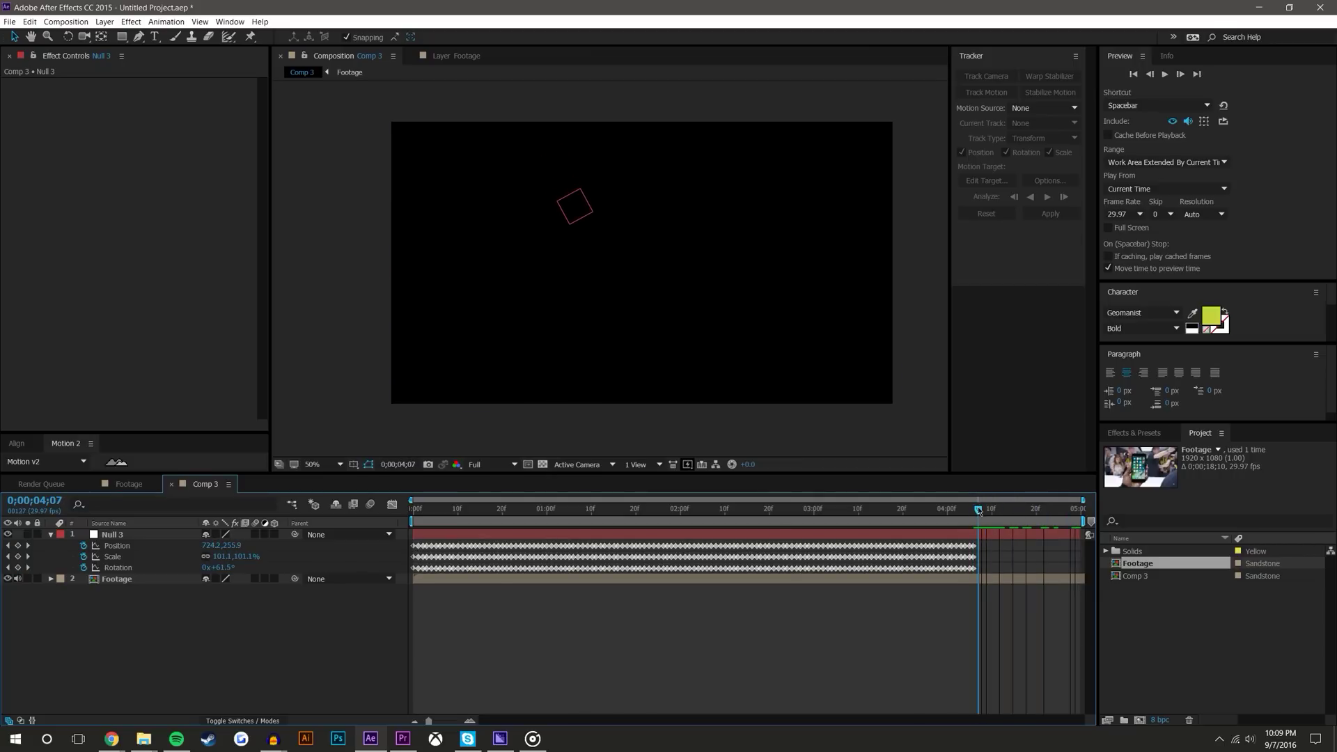
Step: Reveal the Footage layer's tracker keyframes and delete those of both track points after 0;00;04;06
click(126, 578)
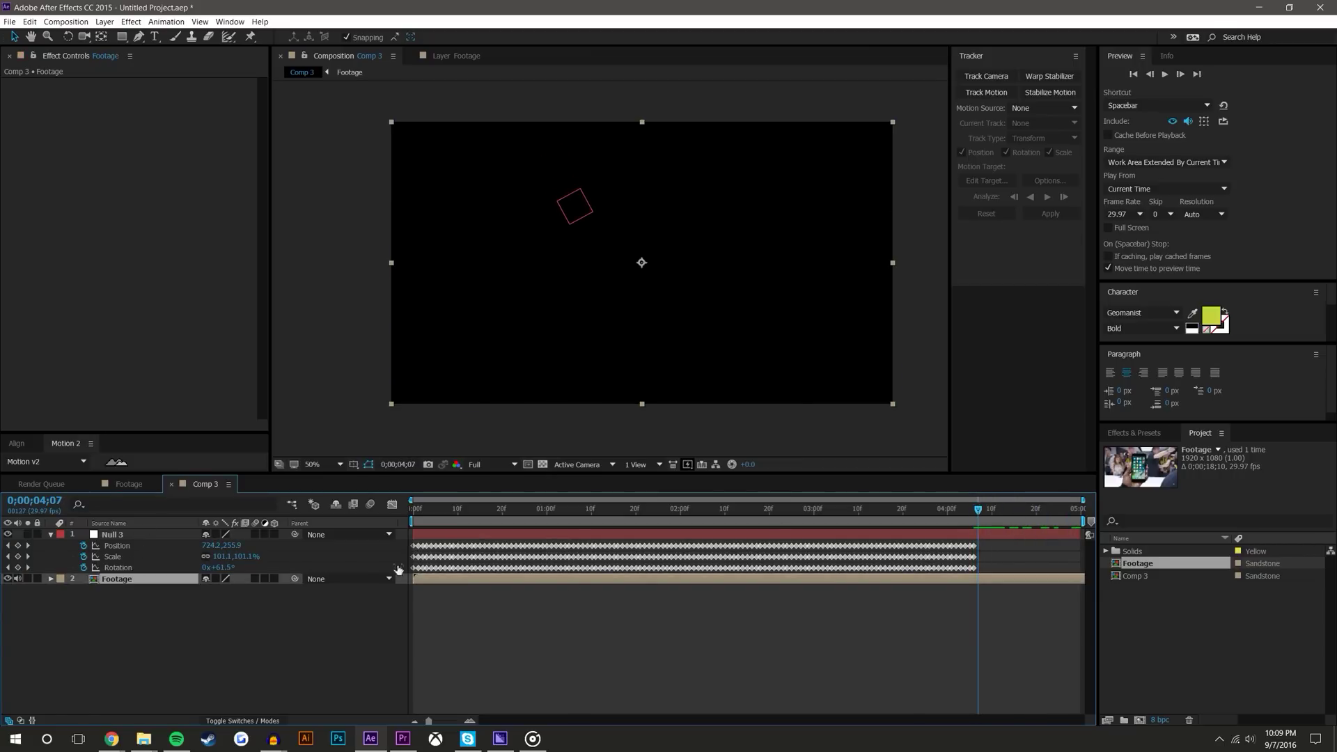
key(u)
click(974, 511)
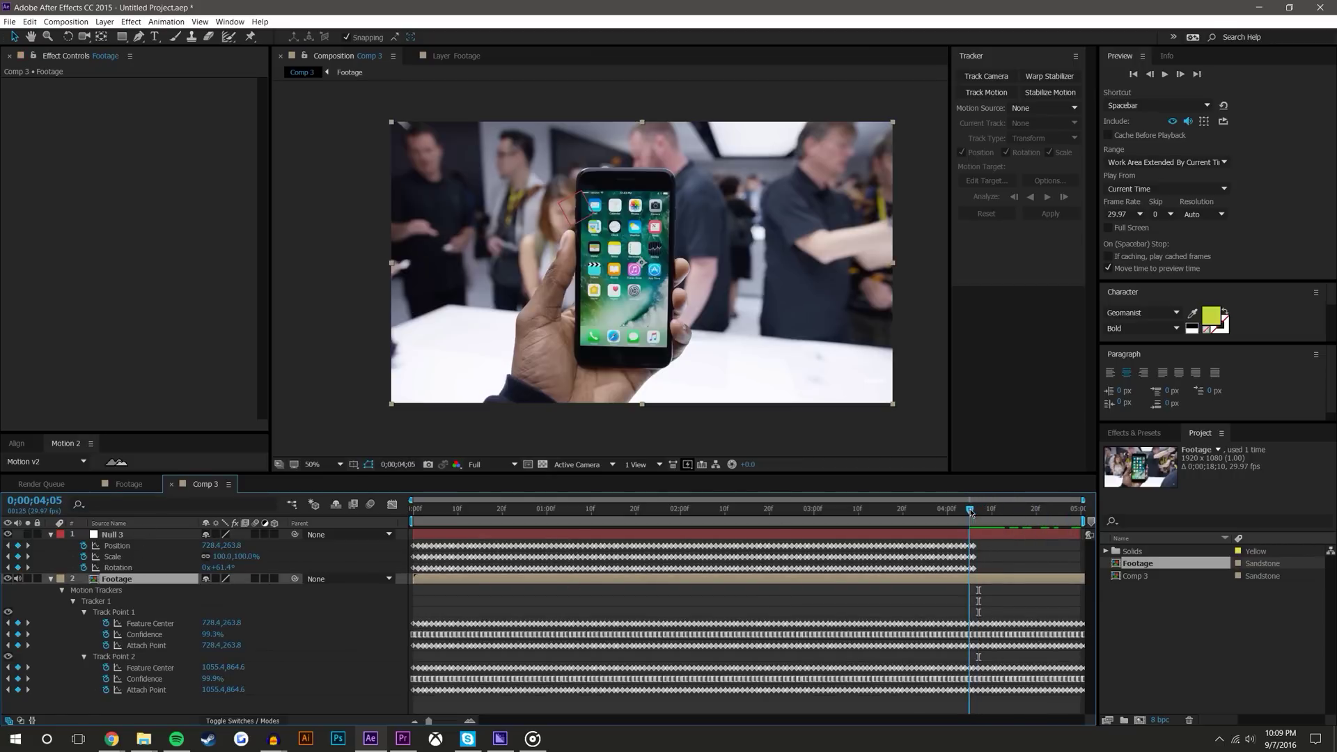
drag(1086, 701, 978, 604)
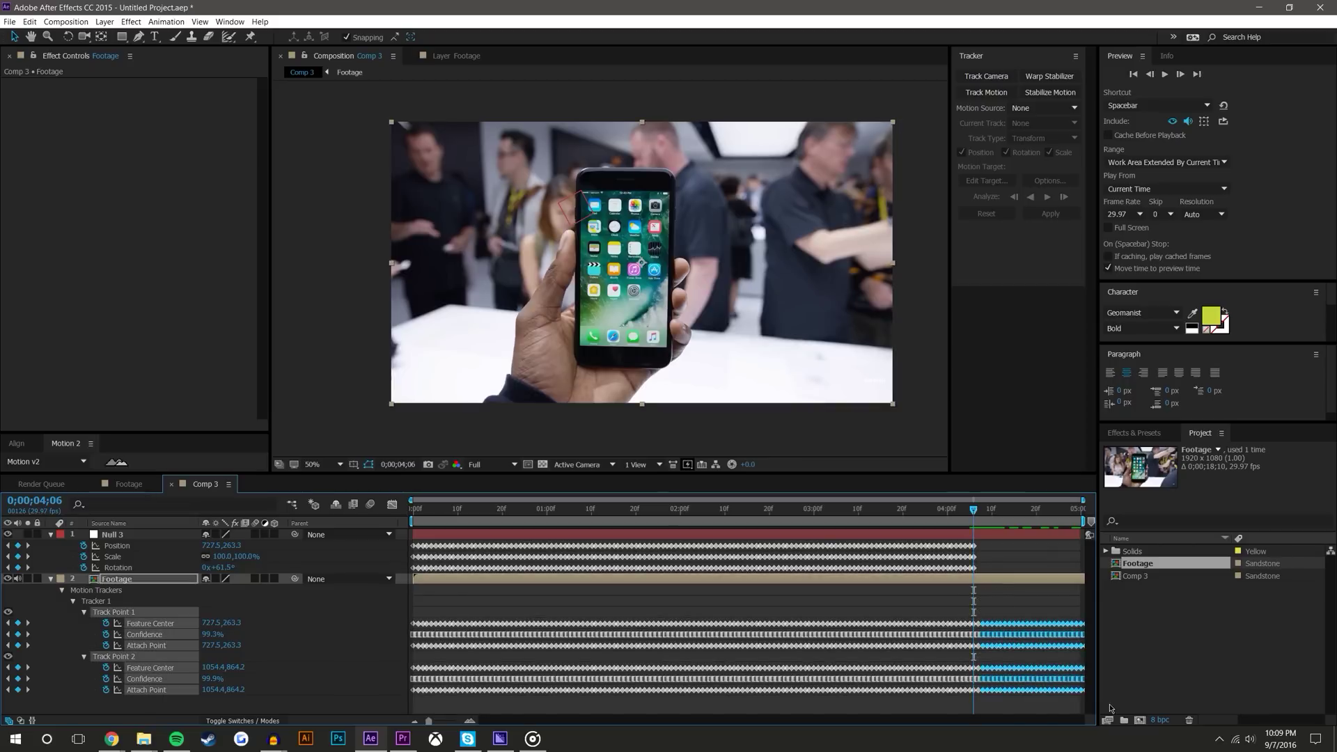
key(Delete)
drag(998, 698, 977, 596)
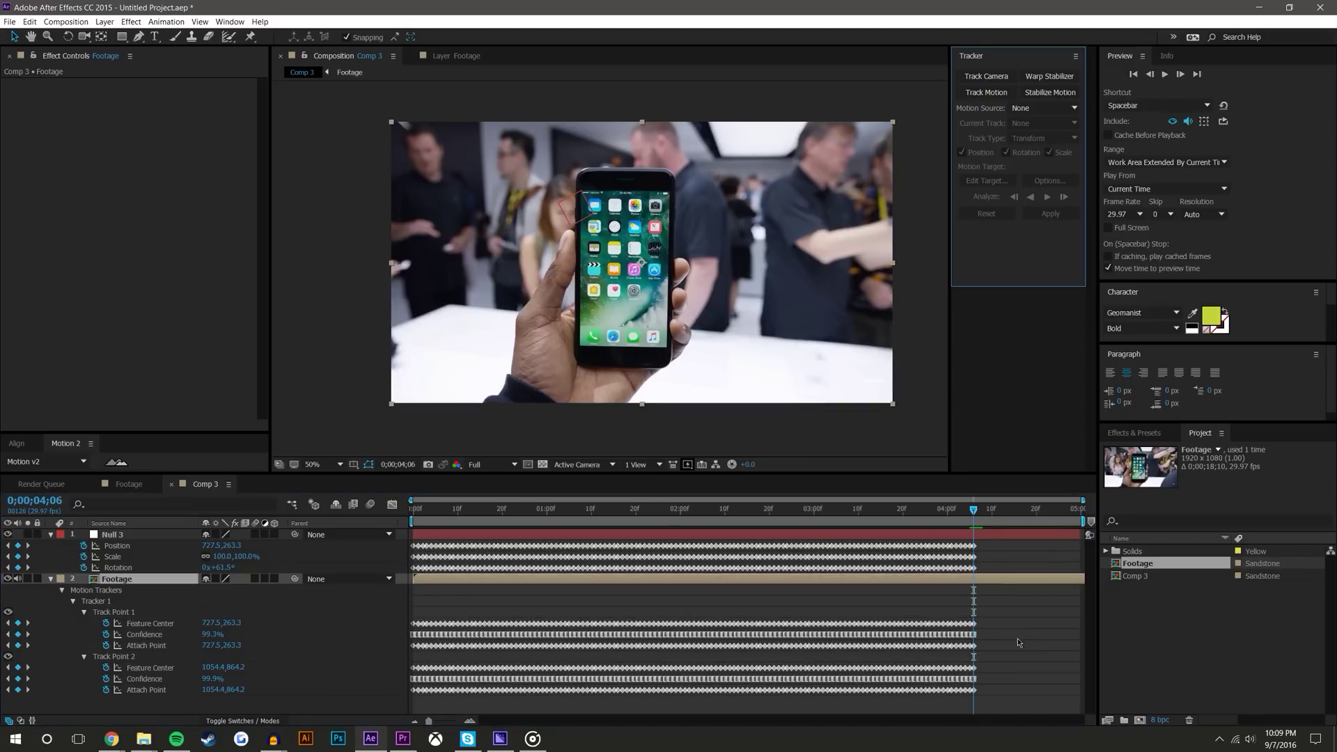
key(Delete)
Step: Delete Null 3's leftover keyframes beyond the composition's end by temporarily sliding the layer earlier, and restore its timing
click(992, 509)
mouse_move(993, 510)
mouse_down()
mouse_move(1076, 509)
mouse_move(930, 515)
mouse_move(1000, 509)
mouse_up()
click(128, 534)
key(u)
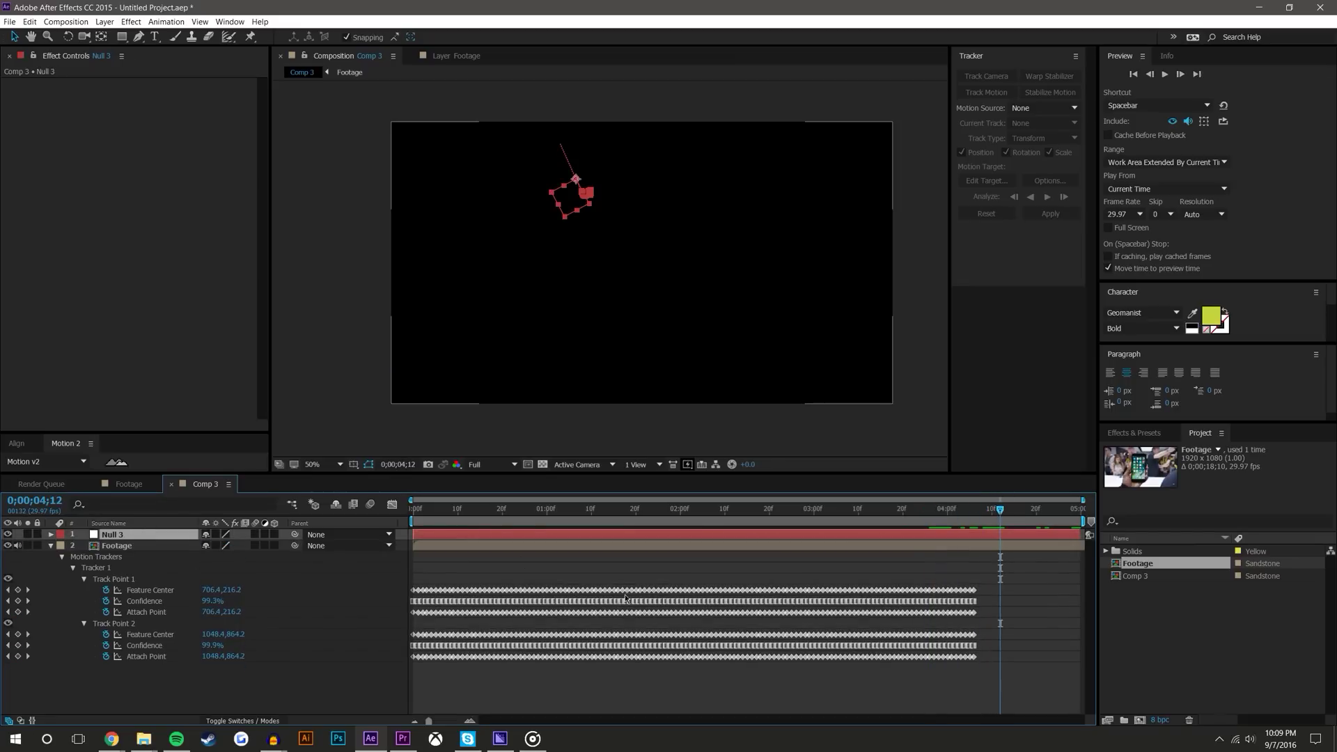
key(u)
click(1029, 635)
drag(1000, 513, 1133, 514)
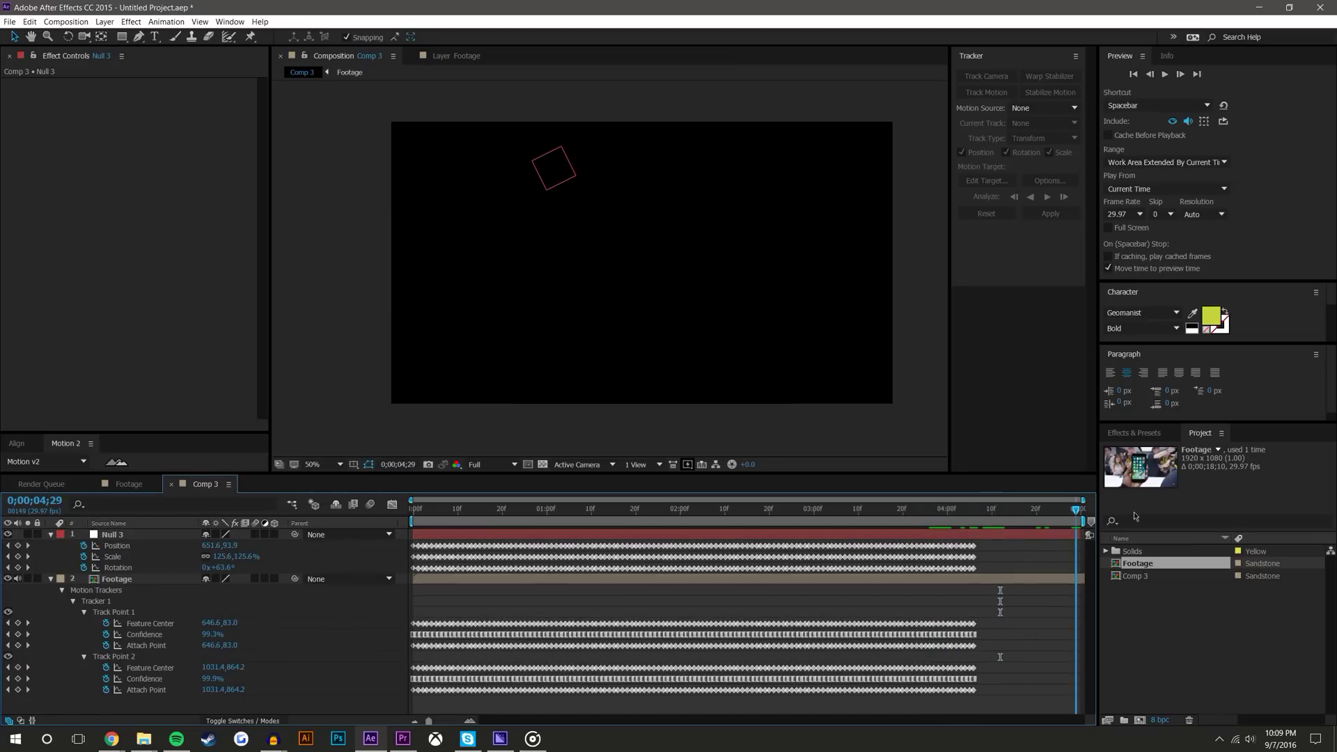
drag(1009, 536, 793, 537)
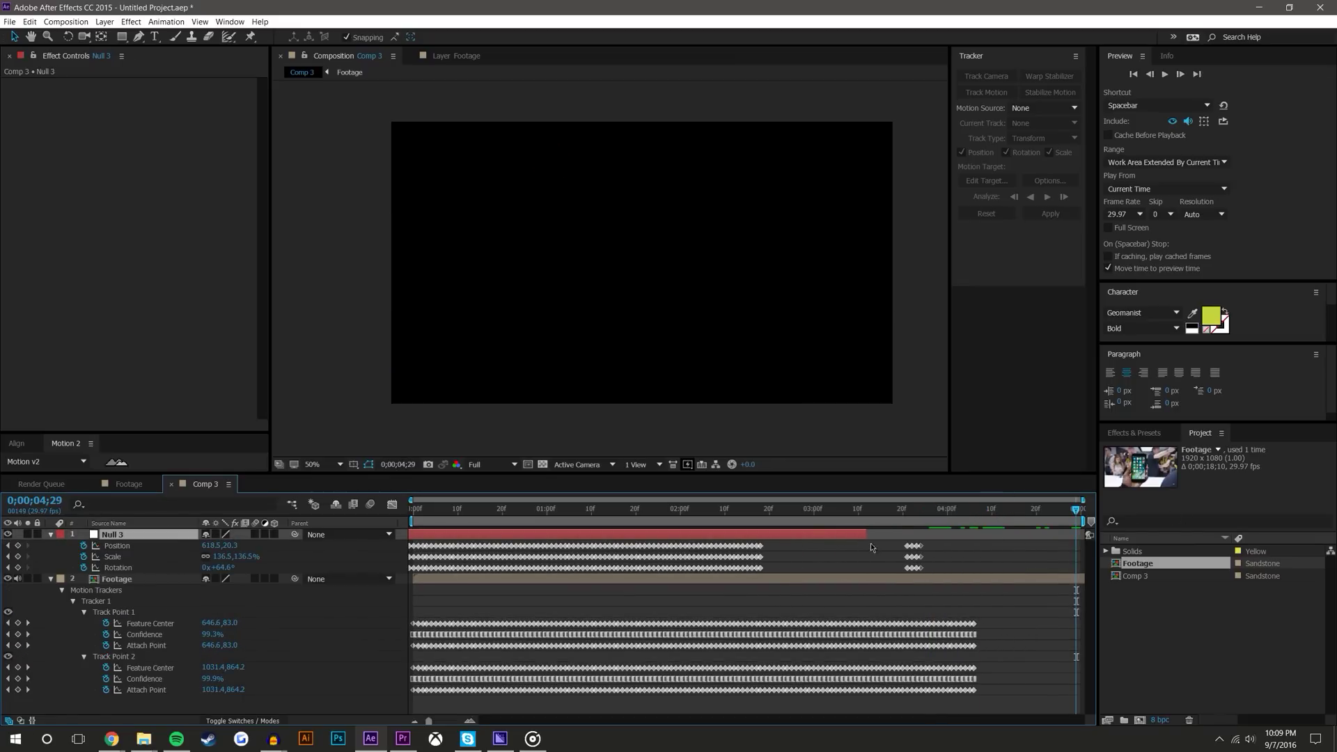
drag(871, 544, 958, 571)
key(Delete)
drag(829, 536, 1038, 535)
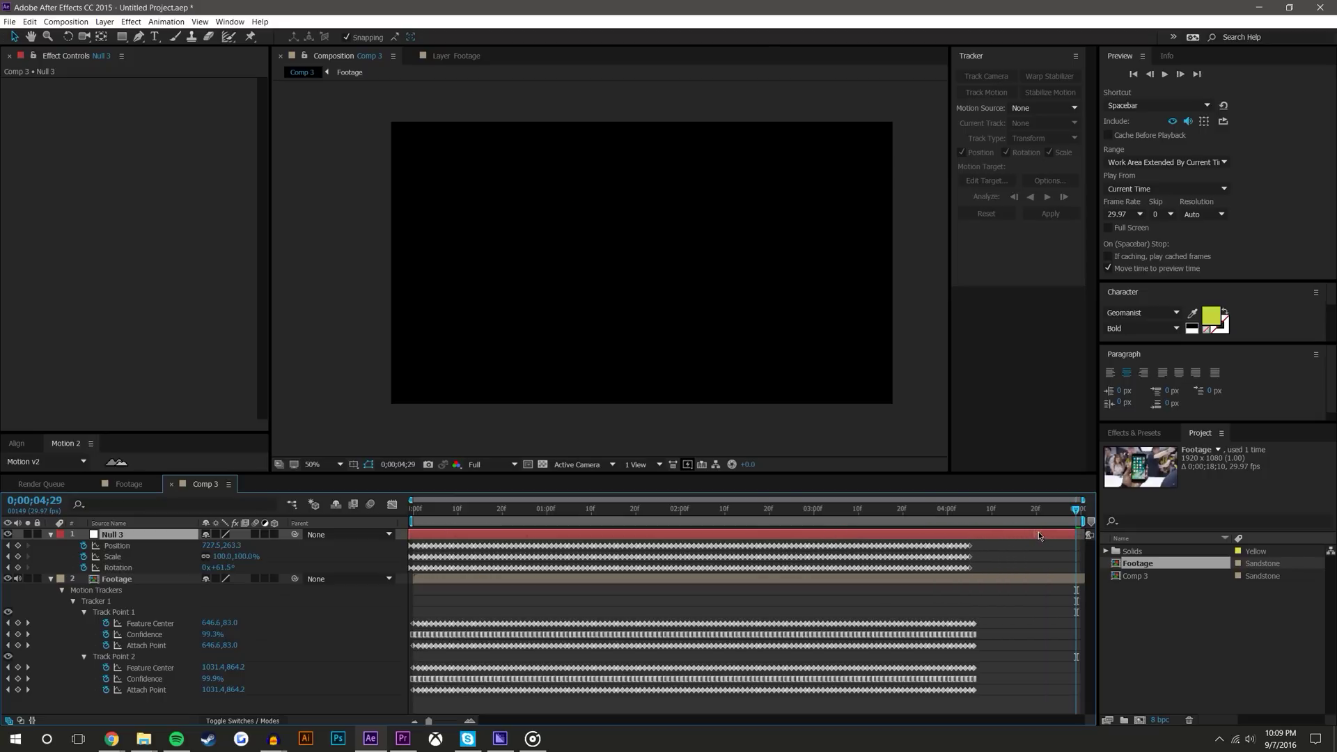
key(ctrl+z)
Step: Scrub to about 0;00;01;22 and examine up close how Null 3 follows the display's upper-left corner
drag(441, 508, 636, 527)
scroll(591, 195, up, 2)
scroll(592, 195, up, 4)
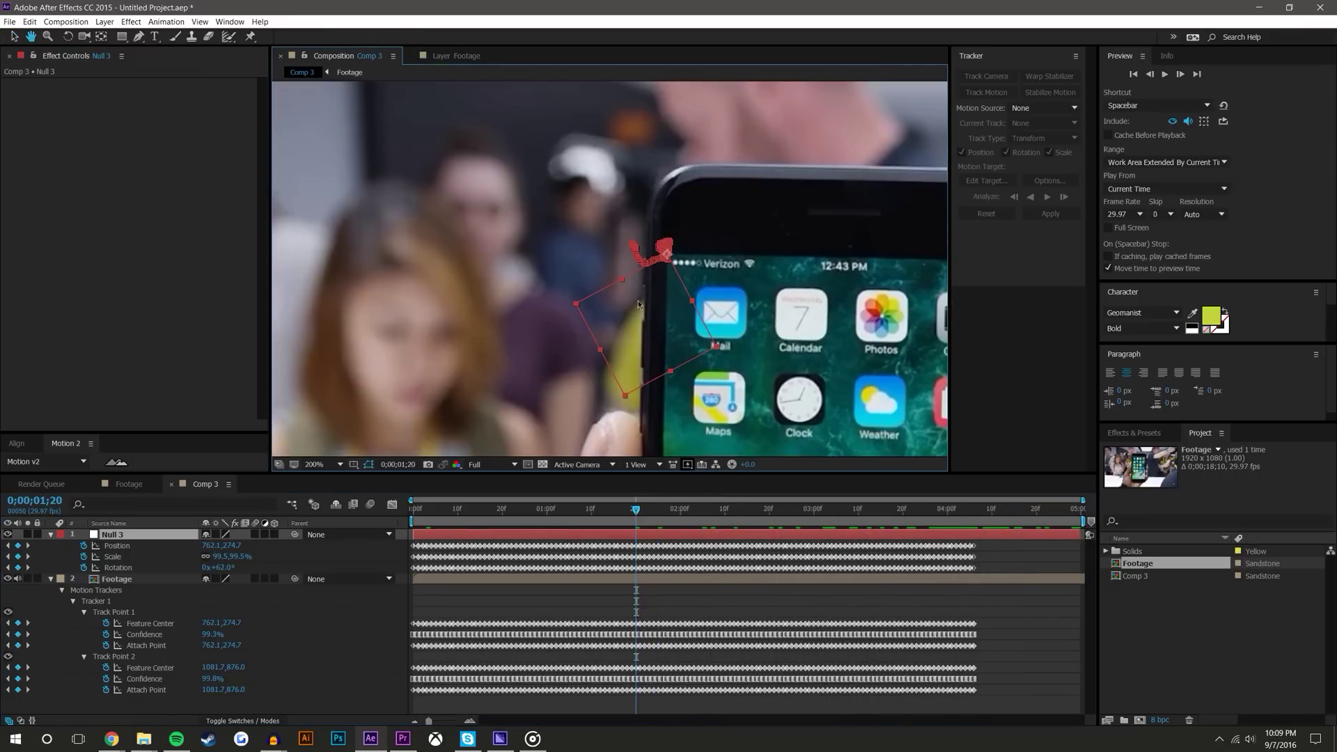
mouse_move(636, 515)
mouse_down()
mouse_move(411, 518)
mouse_move(644, 518)
mouse_up()
scroll(662, 276, down, 3)
scroll(663, 276, down, 2)
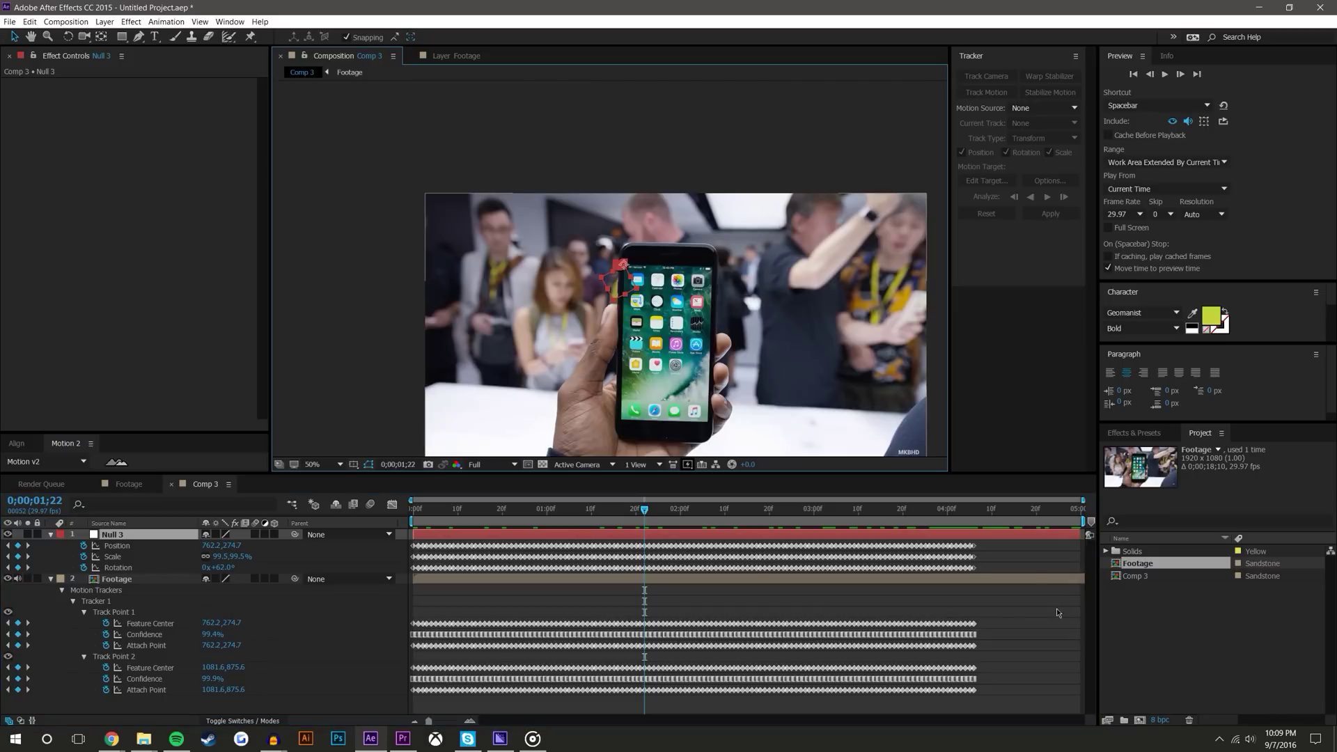
Step: Delete all remaining tracker keyframes from the Footage layer and collapse the properties of both layers
drag(1058, 613, 379, 717)
key(Delete)
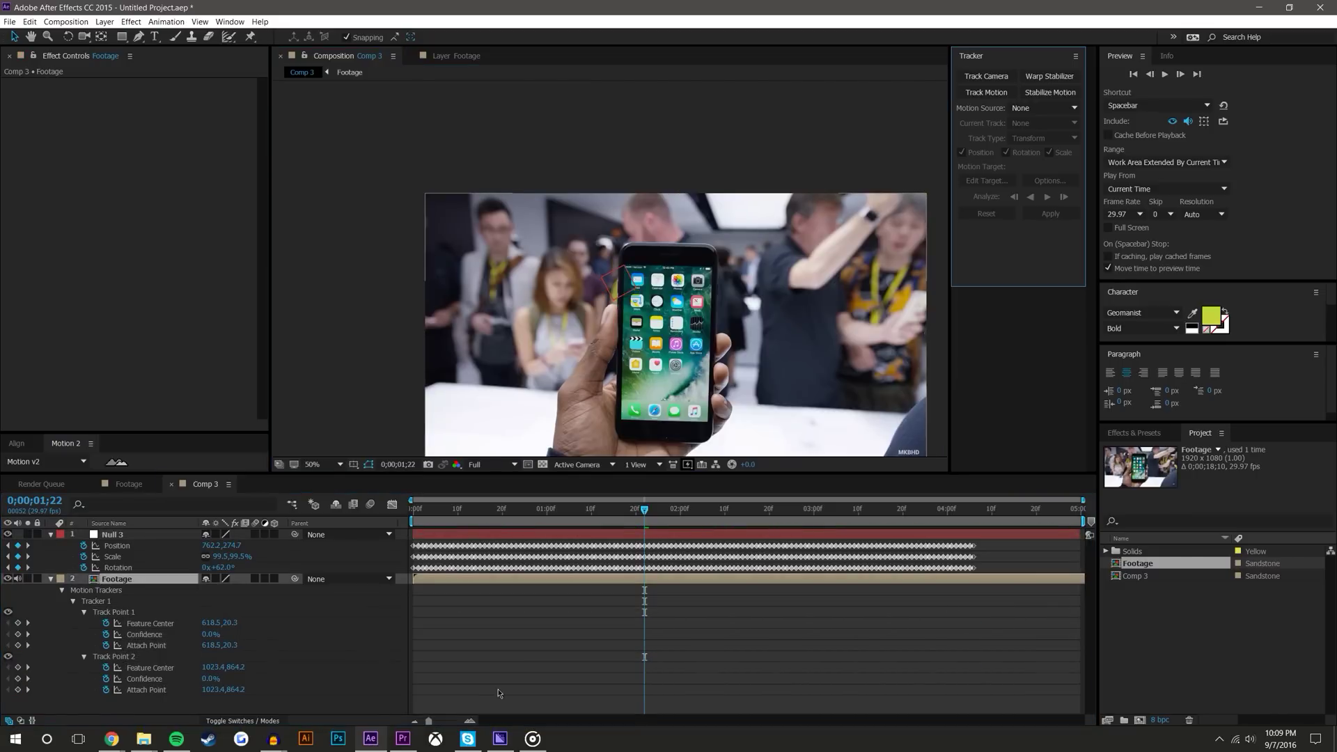
click(499, 693)
click(51, 579)
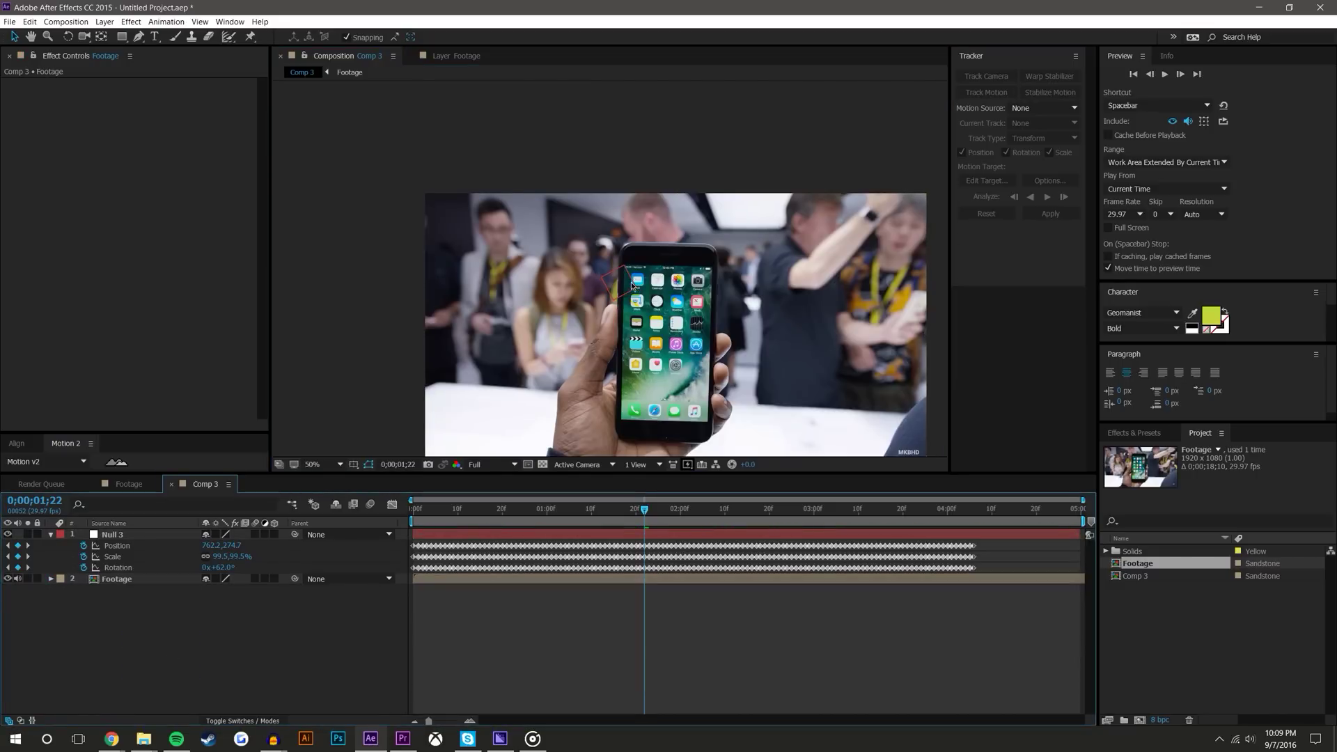
click(51, 534)
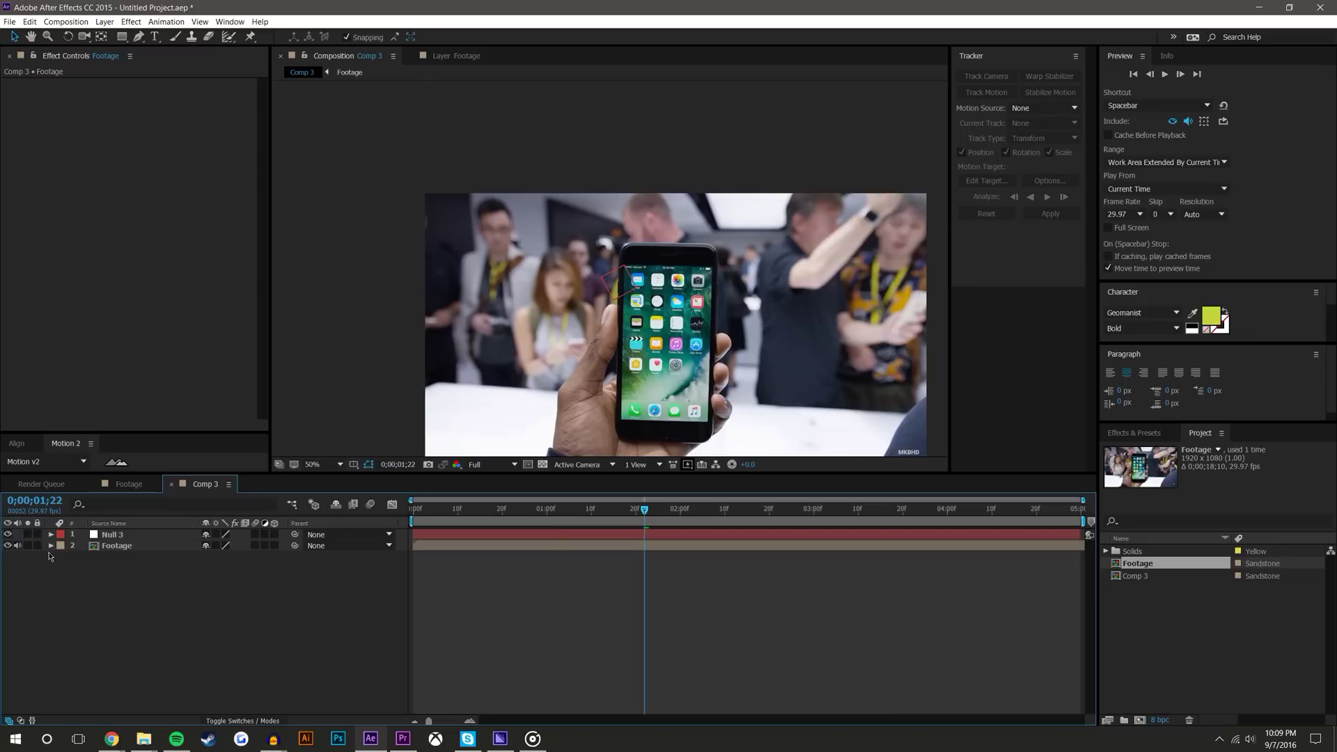
Step: Lock the Footage and Null 3 layers and check that neither can be selected in the composition
click(37, 545)
drag(580, 242, 638, 303)
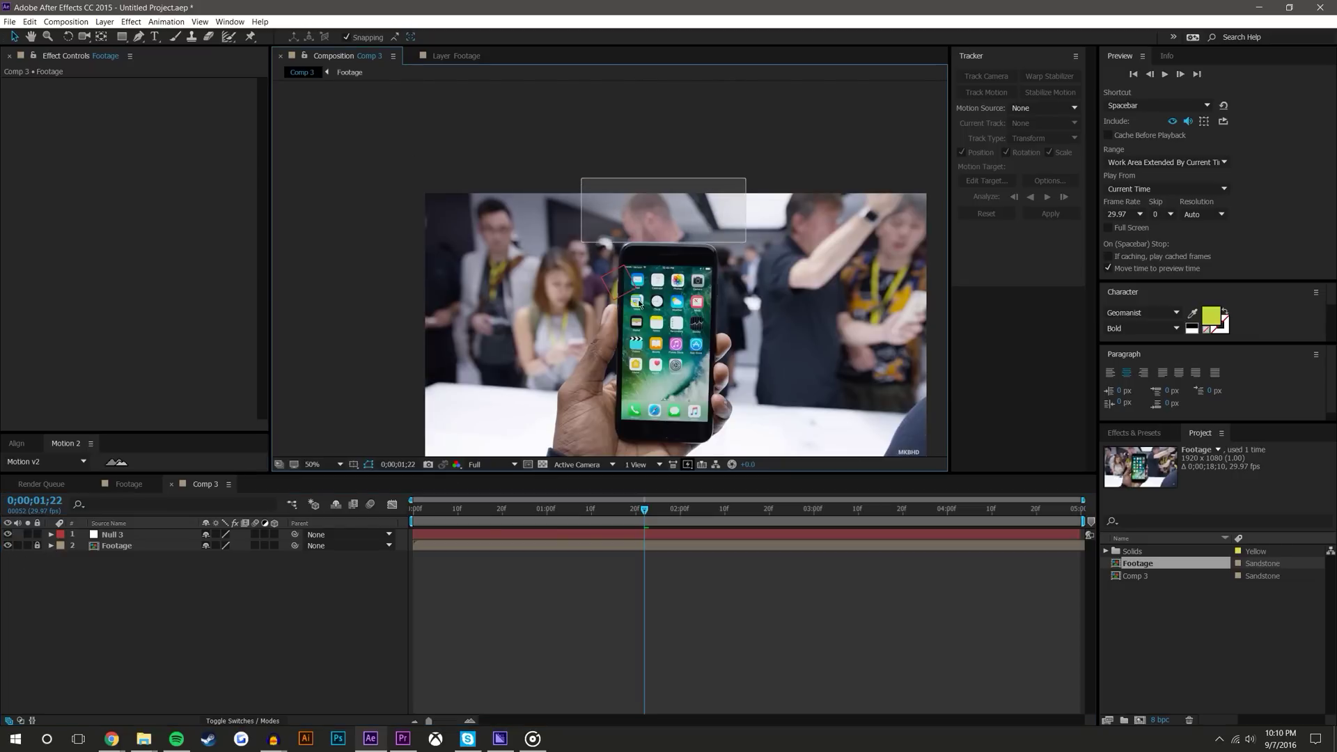
click(672, 600)
click(114, 535)
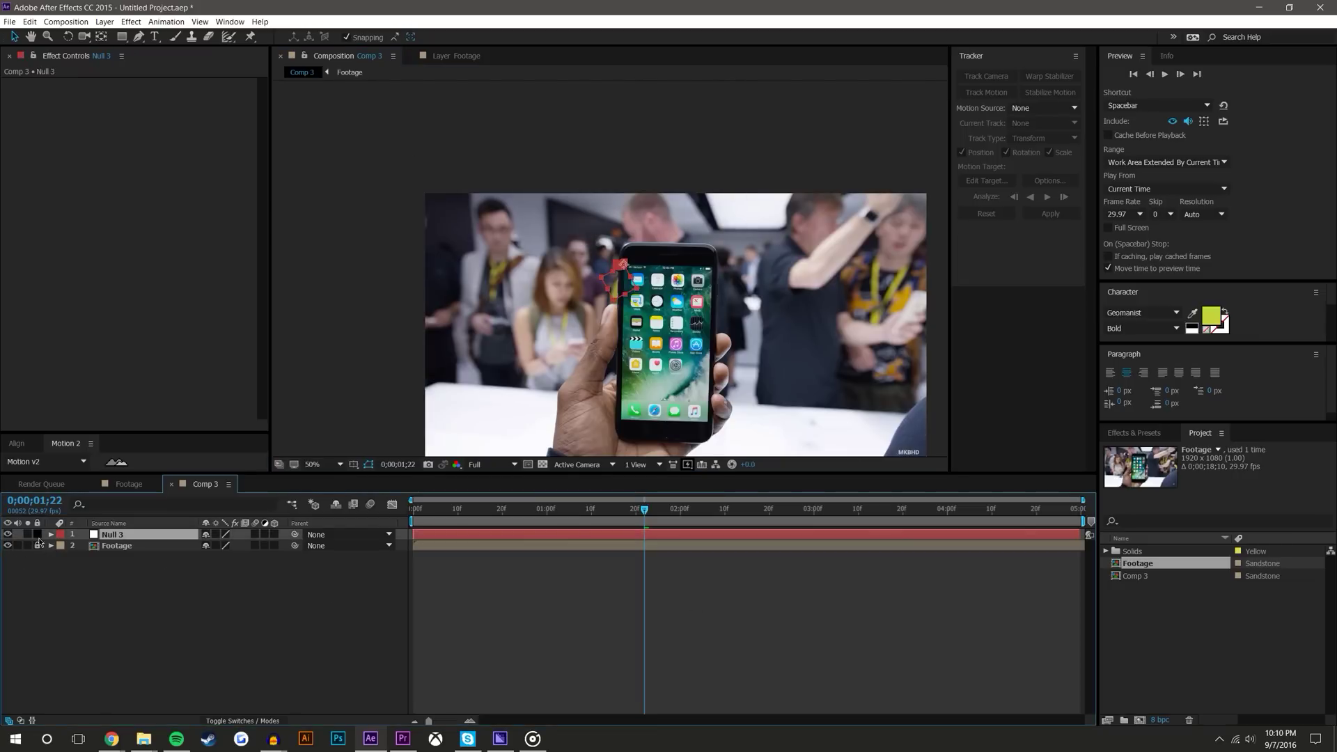
click(36, 535)
click(621, 280)
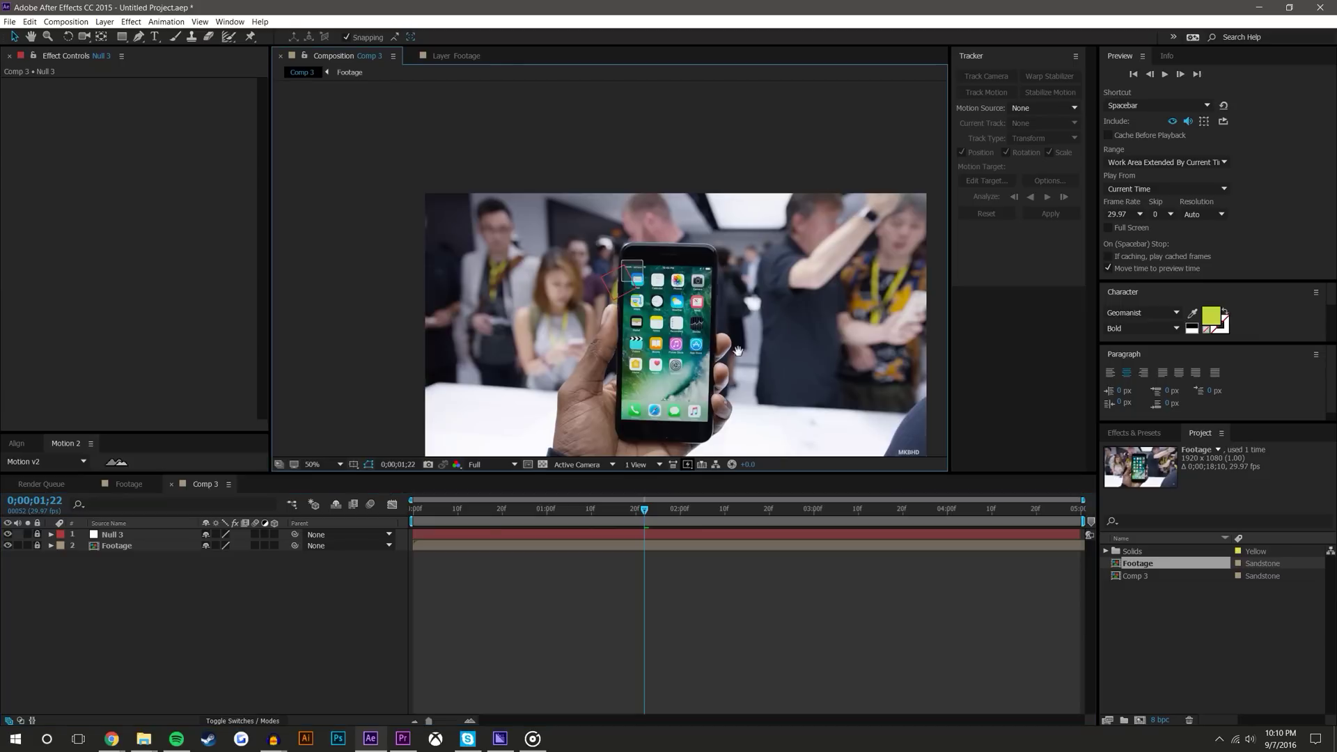
Step: Start a Pen tool shape path just below the frame at the sleeve's left end and trace the sleeve's upper edge toward the cuff
drag(738, 351, 725, 182)
scroll(725, 182, up, 2)
drag(379, 379, 601, 296)
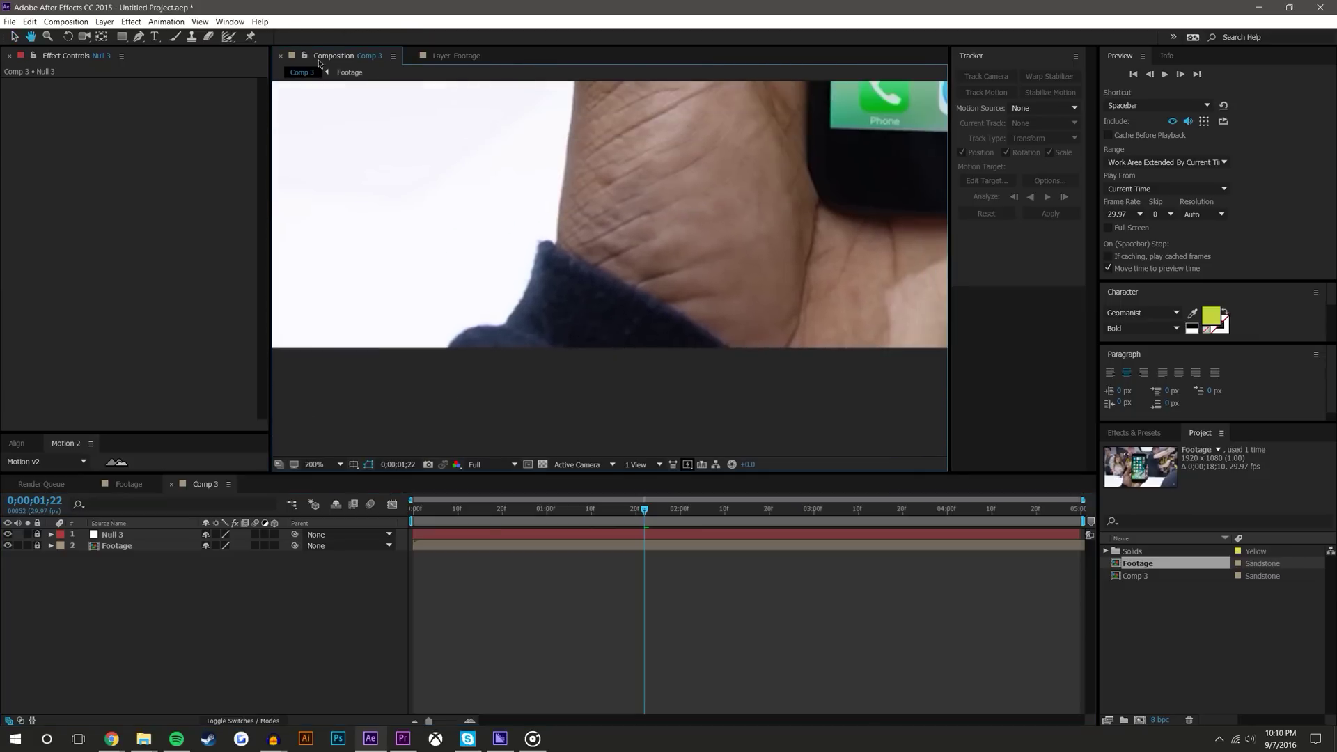
click(139, 37)
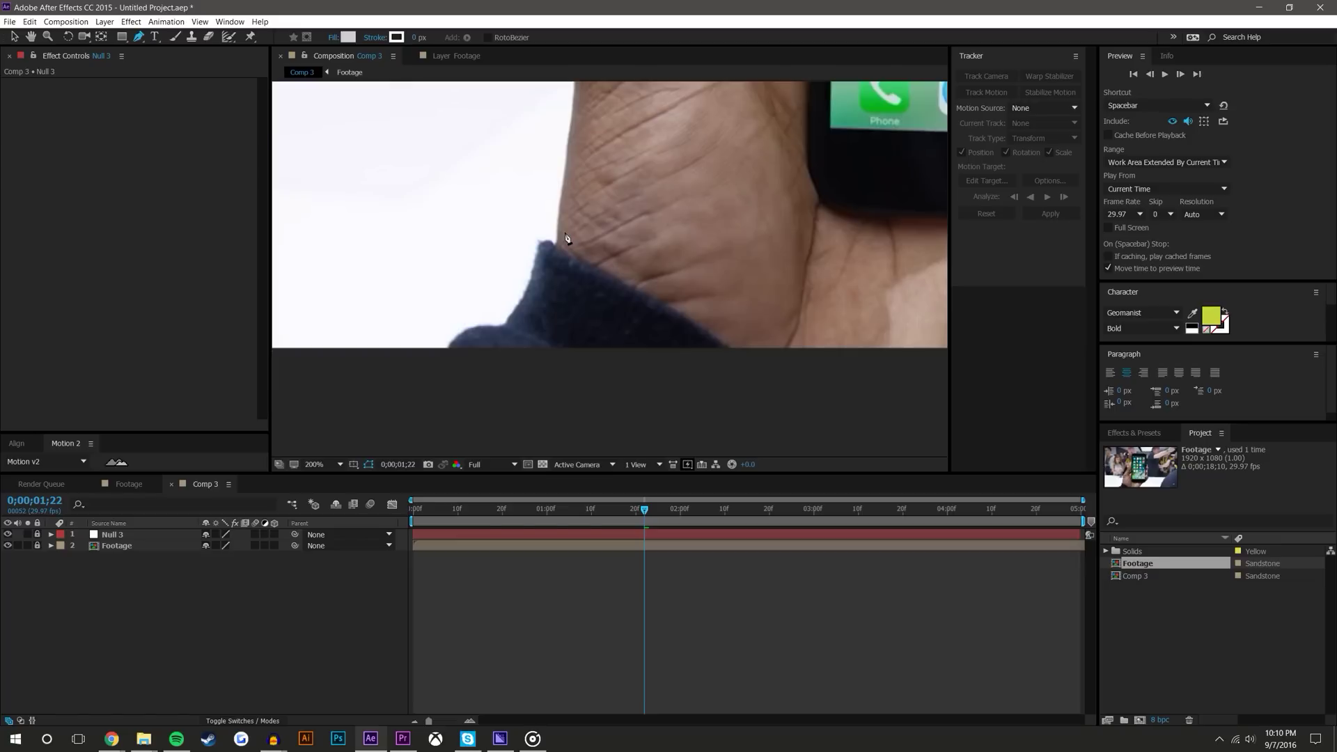
scroll(493, 315, up, 1)
drag(491, 348, 629, 303)
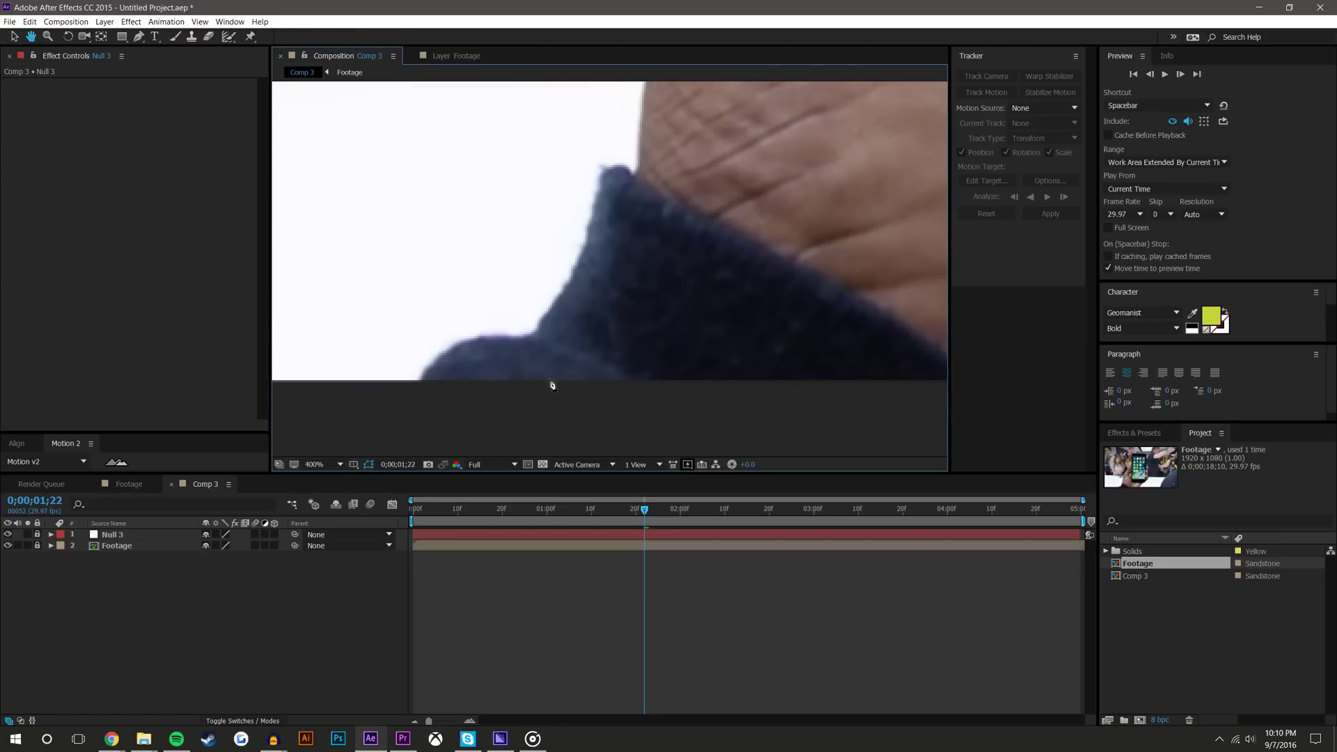
key(g)
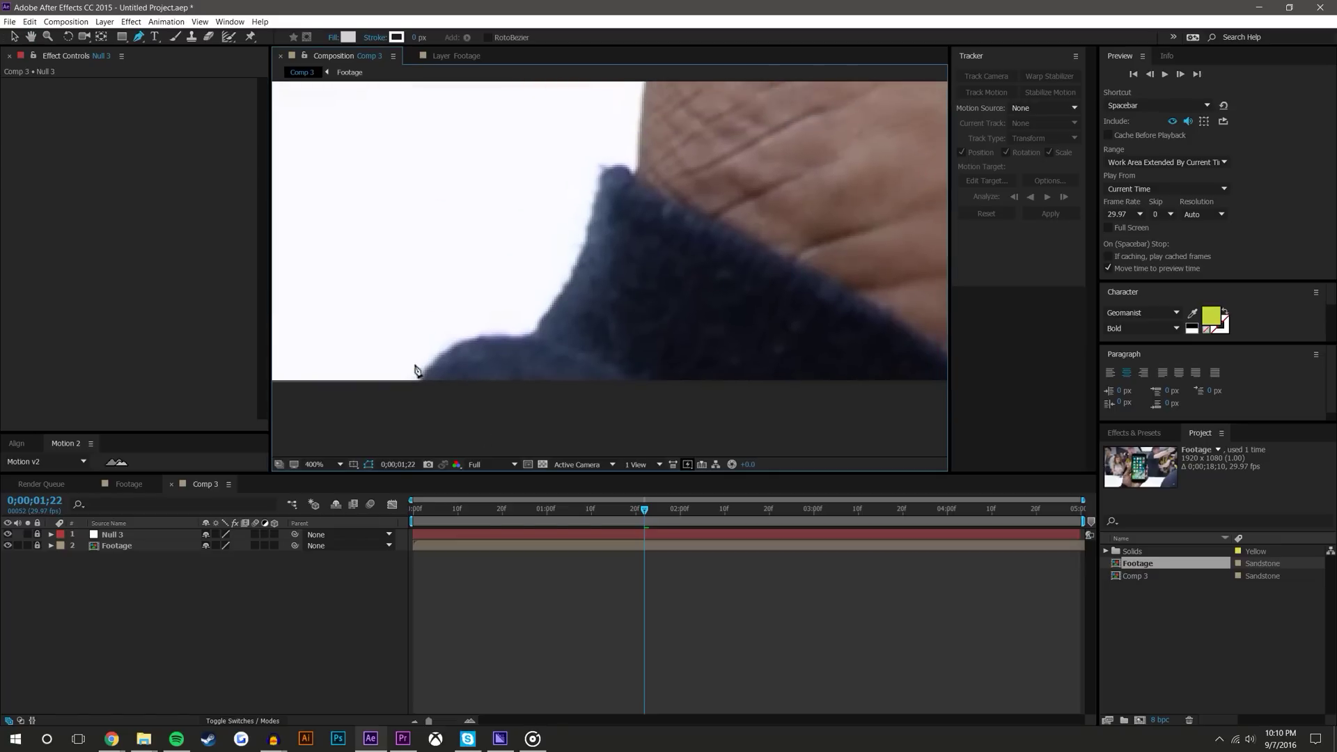
scroll(573, 253, up, 2)
scroll(411, 327, down, 2)
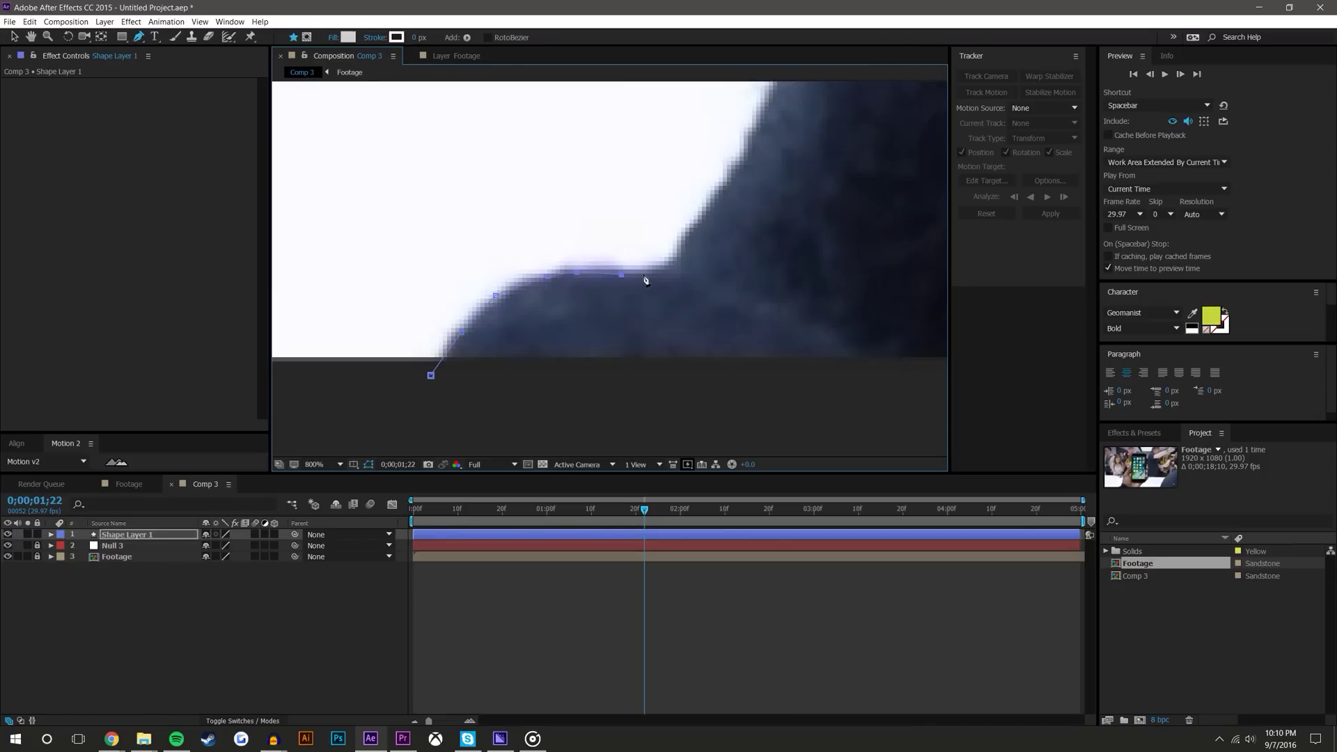
click(649, 273)
click(670, 262)
click(680, 241)
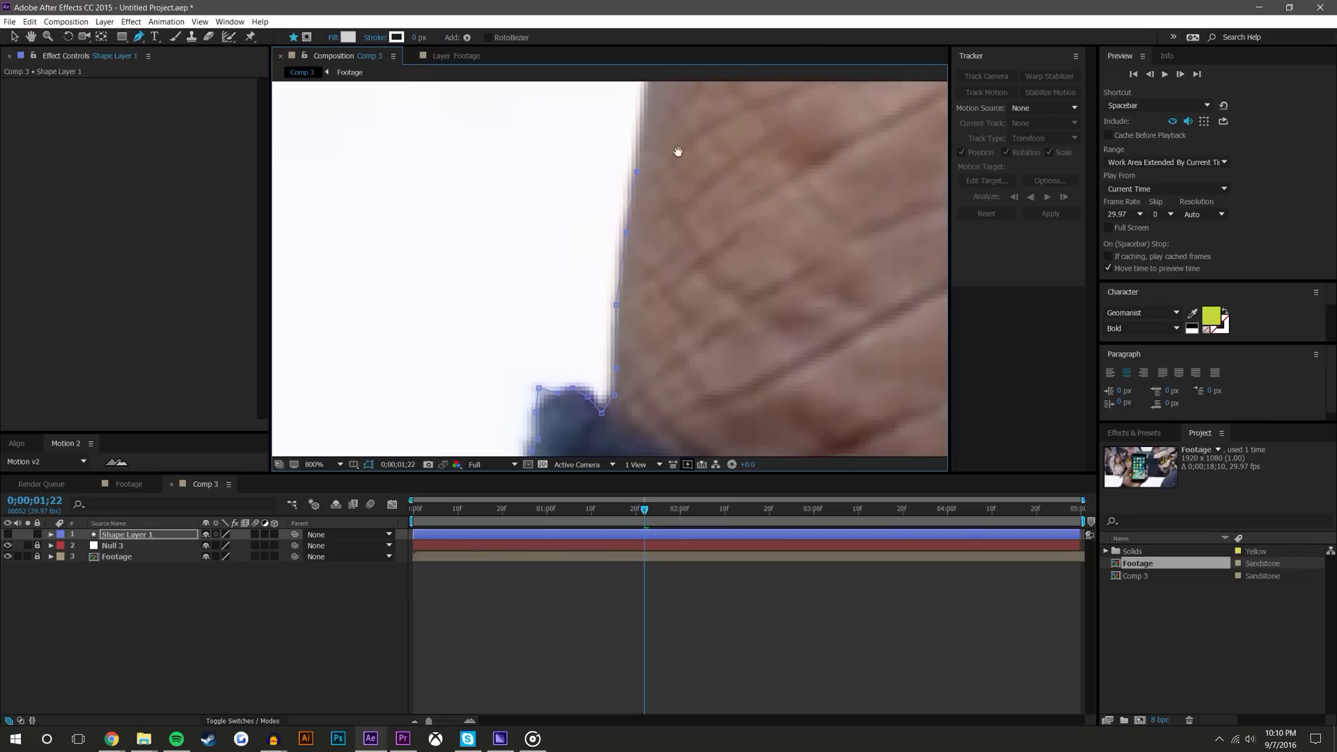
Step: Extend the path up the left edge of the wrist to the bend where the white table meets the darker background
drag(681, 146, 625, 310)
click(588, 257)
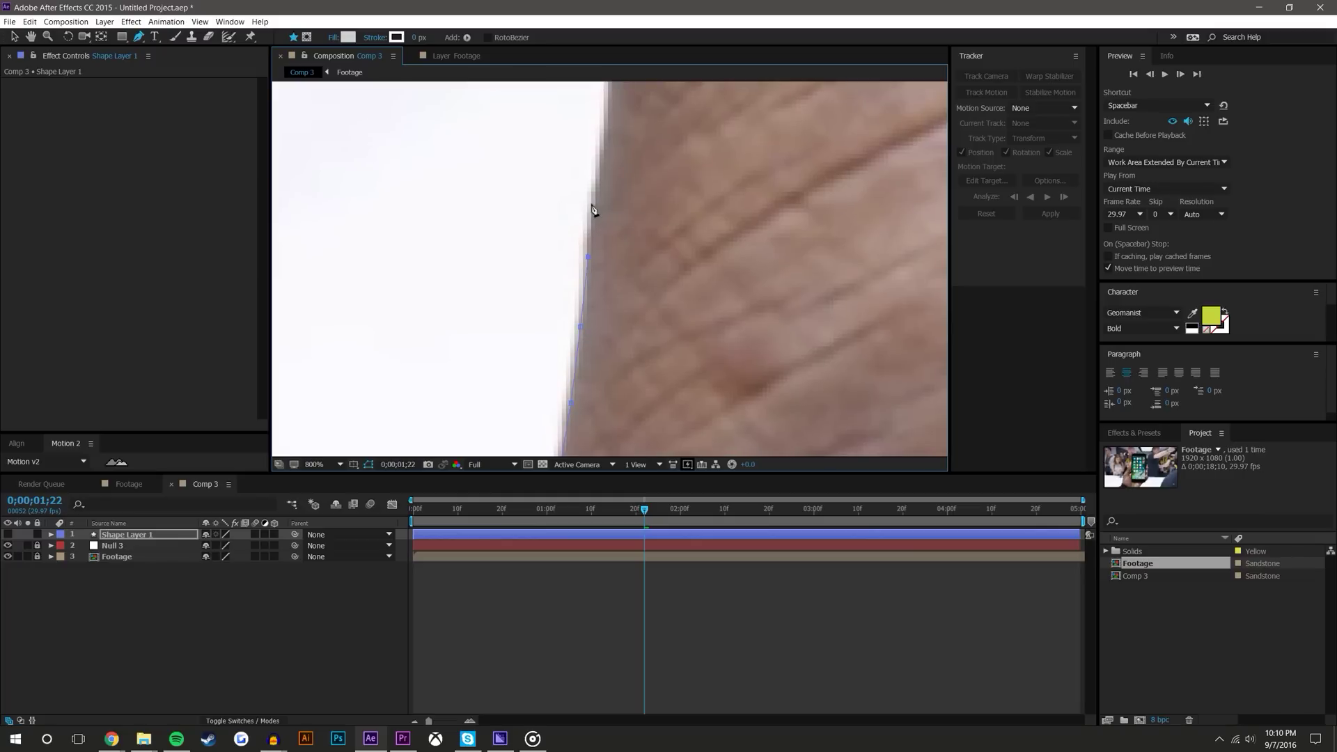
click(592, 204)
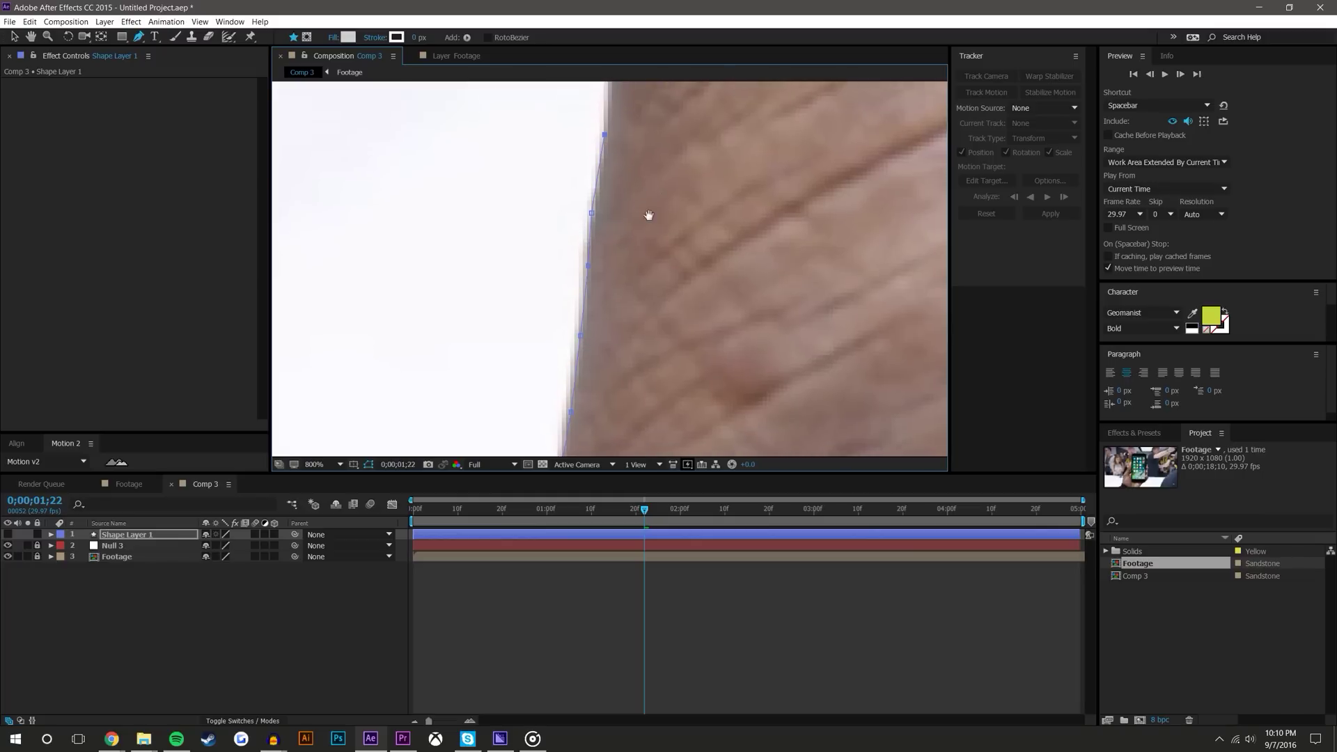
drag(647, 215, 567, 376)
click(537, 290)
click(542, 220)
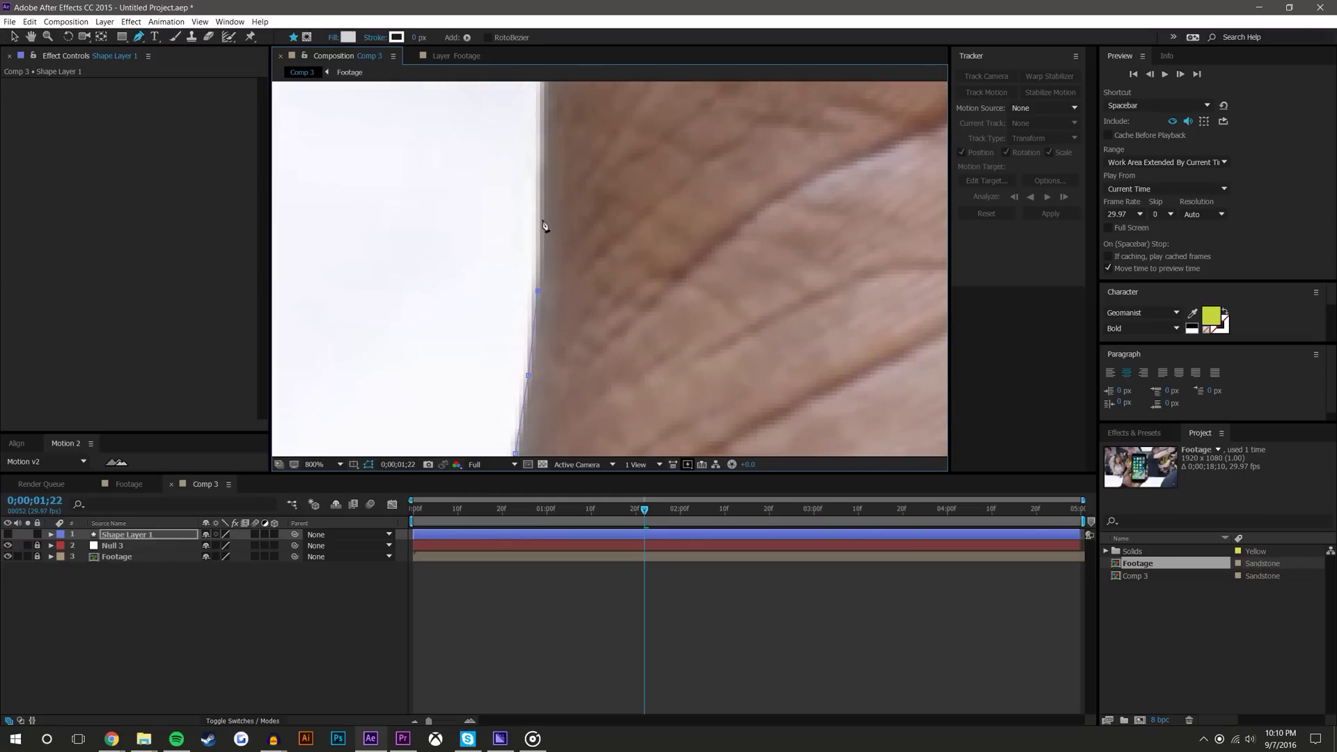
drag(549, 150, 608, 358)
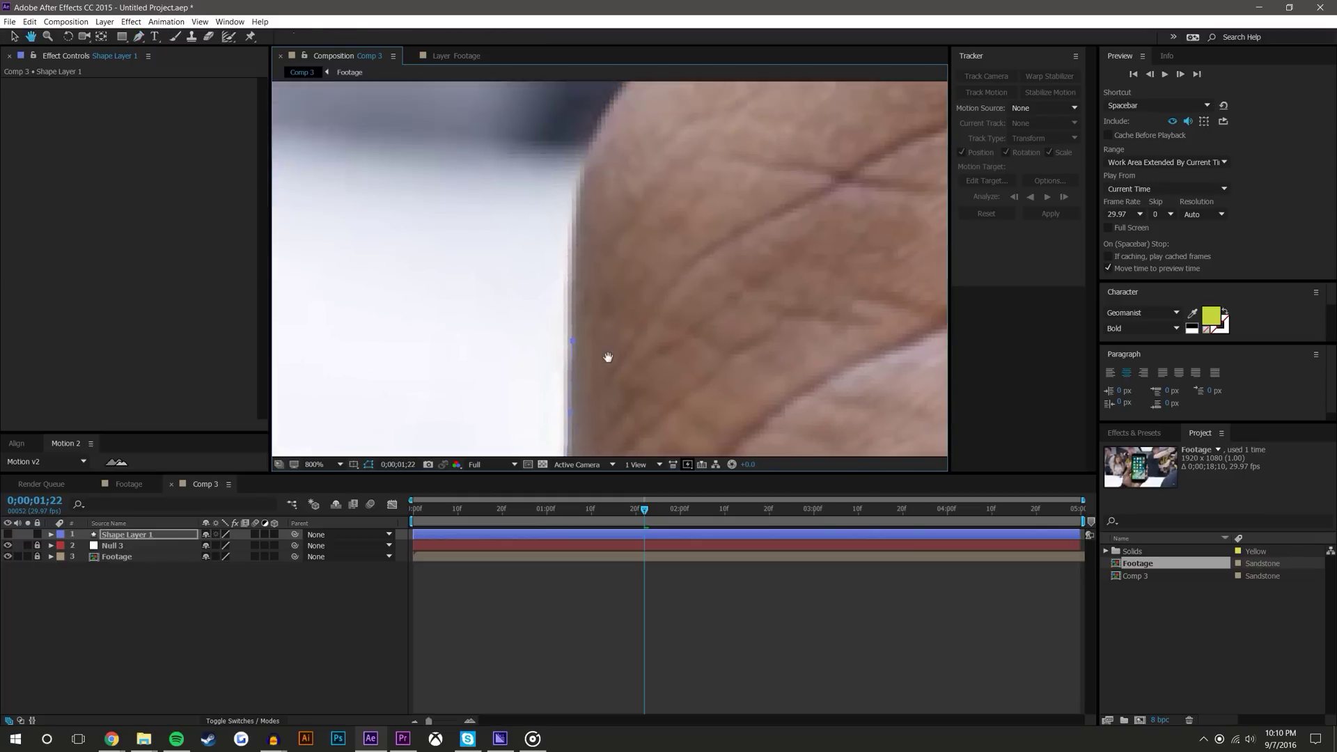
click(574, 296)
click(573, 228)
click(583, 180)
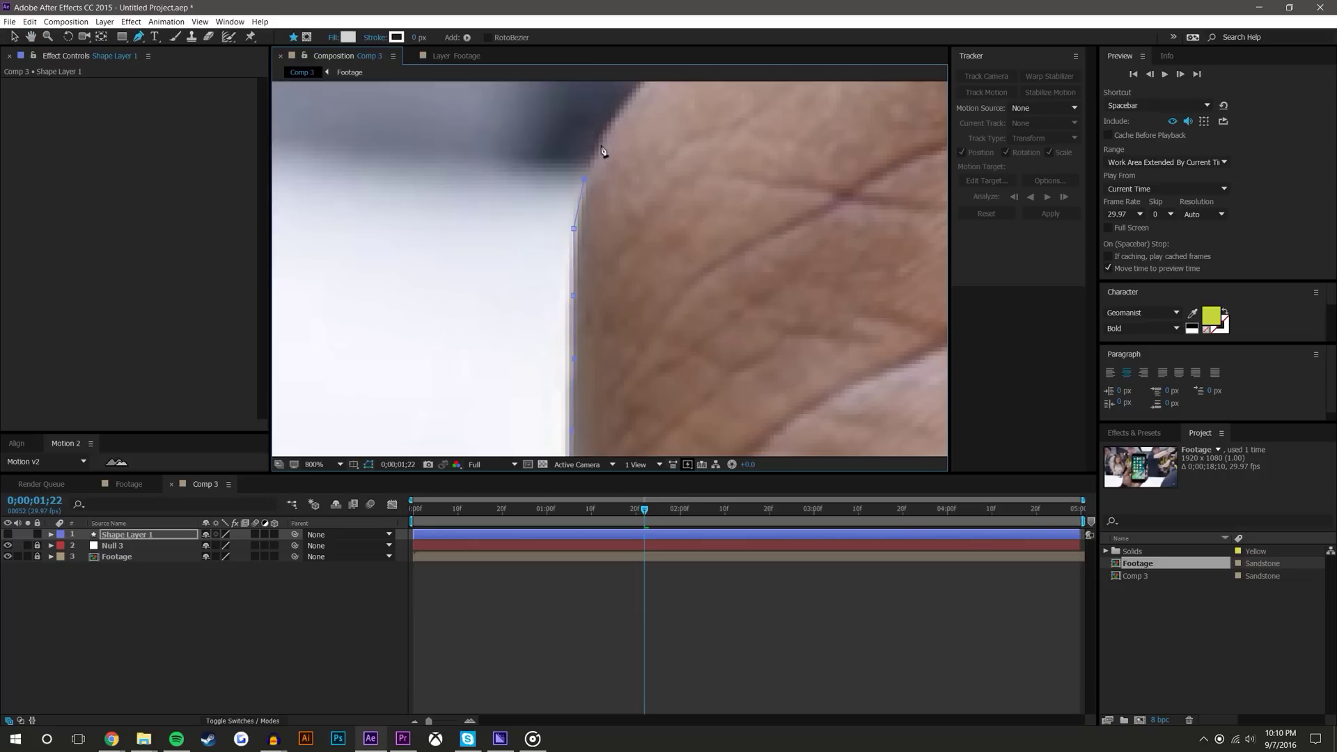
Step: Trace the path around the rounded heel of the hand with closely spaced points
click(602, 139)
click(632, 101)
drag(733, 186, 673, 402)
click(607, 267)
click(644, 227)
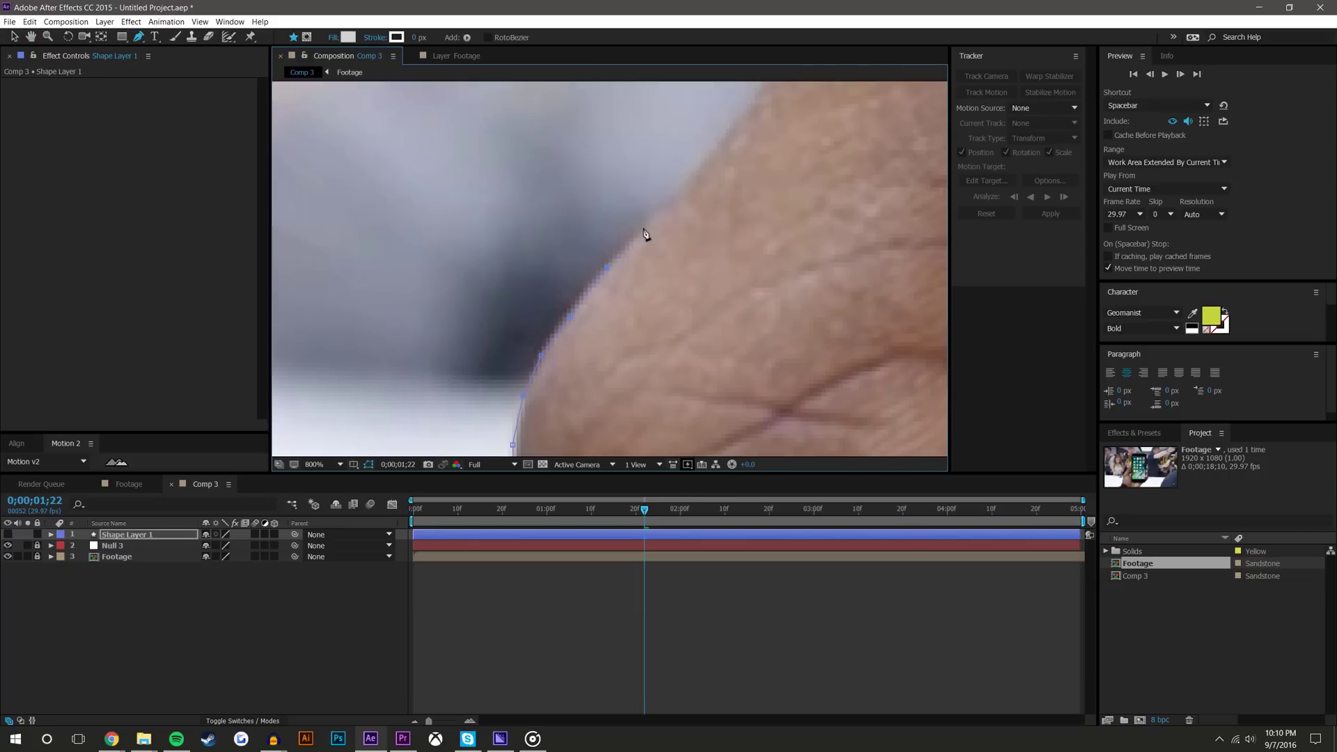
click(678, 200)
click(709, 153)
Step: Carry the path diagonally up the outer edge of the hand to the first skin creases below the thumb joint
drag(815, 114, 688, 315)
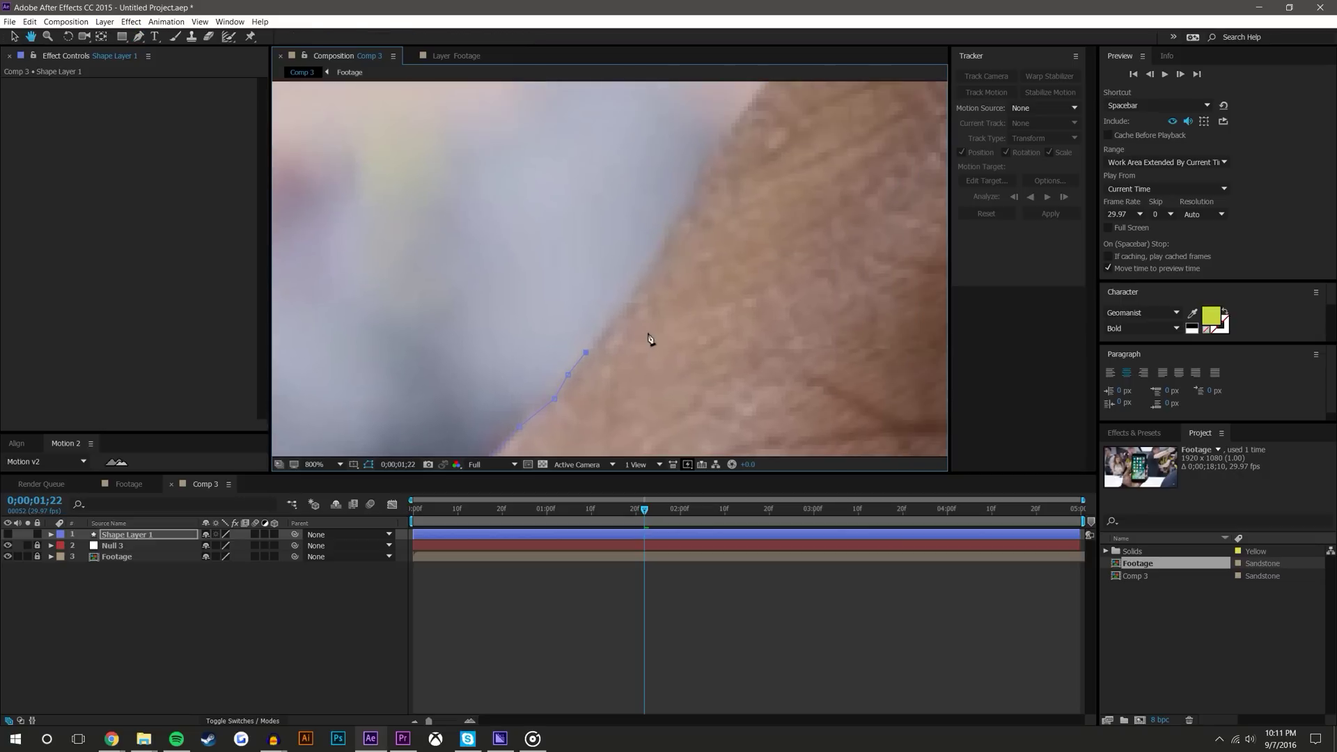
click(618, 315)
click(647, 267)
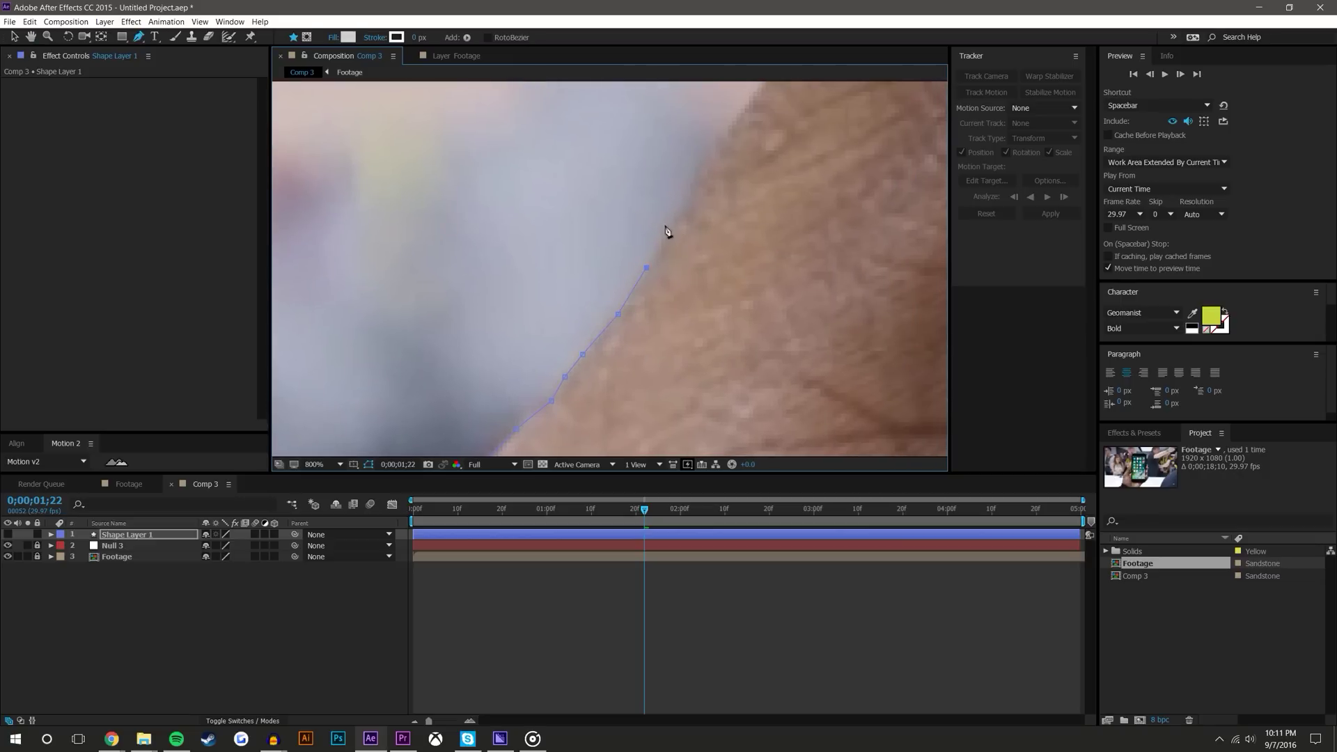
click(676, 218)
drag(738, 205, 623, 404)
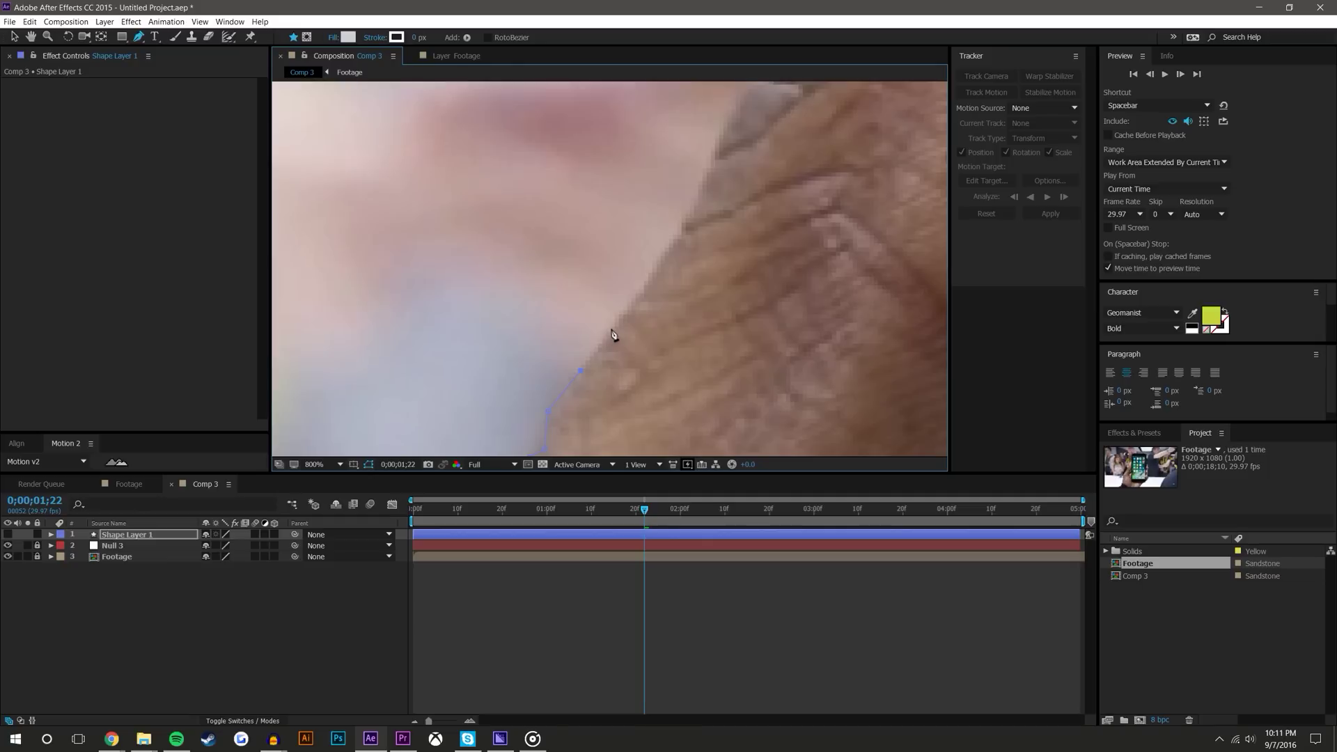
click(638, 293)
click(683, 226)
Step: Trace the path along the wrinkled outer edge of the thumb joint
drag(729, 156, 692, 418)
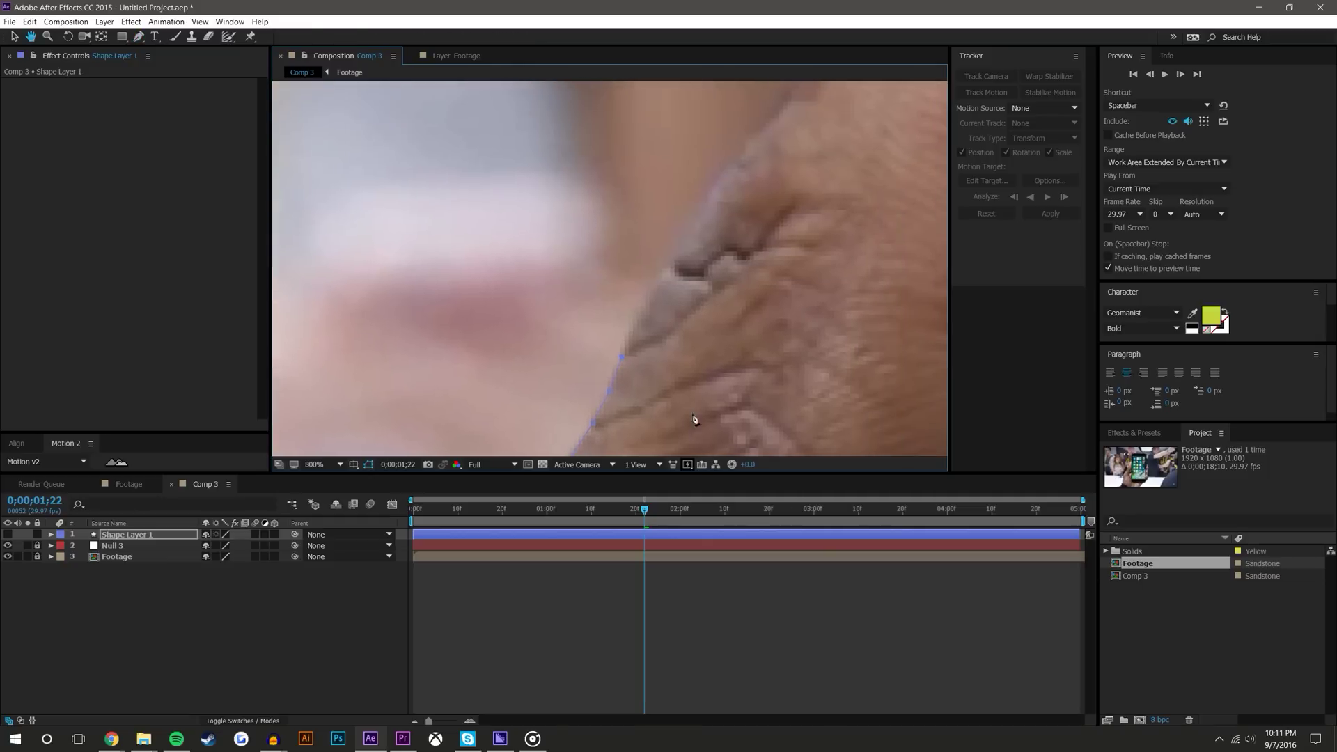
click(638, 311)
click(656, 272)
click(670, 249)
click(697, 201)
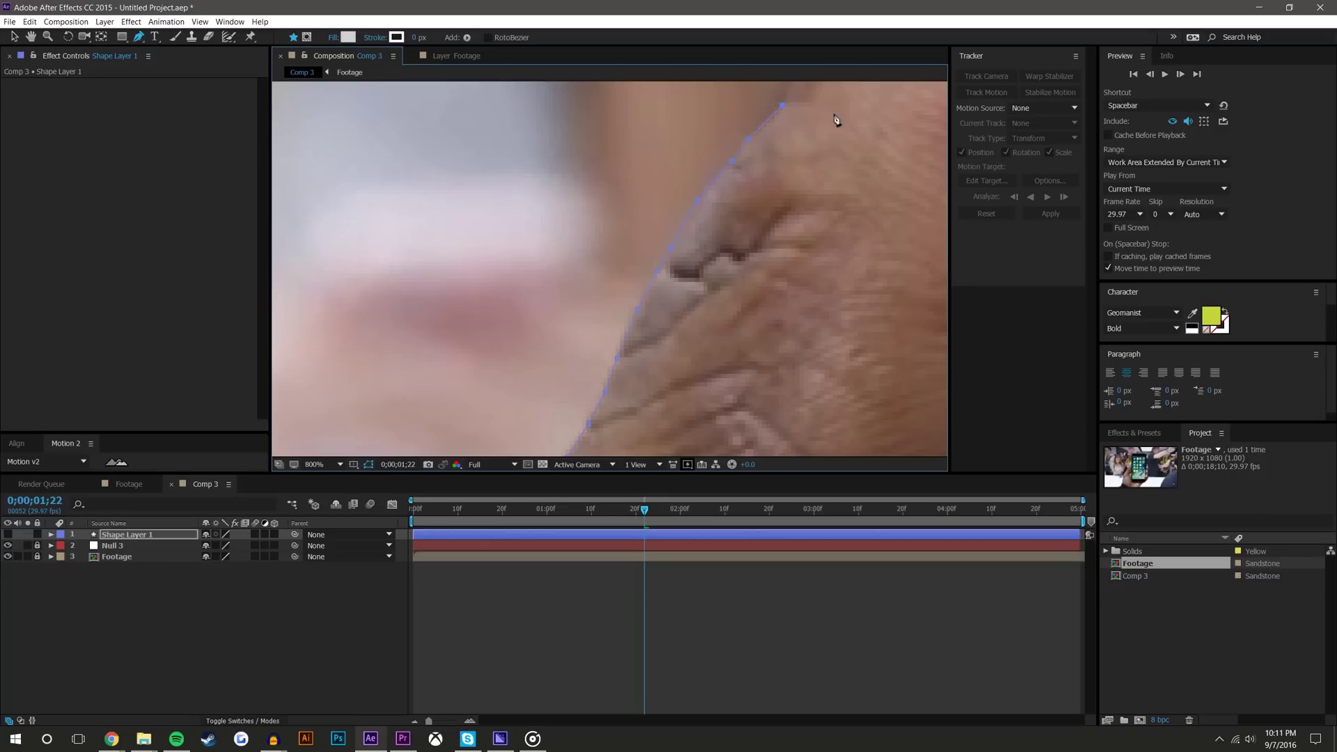
Step: Continue the path from the thumb joint up along the outer edge of the thumbnail
drag(787, 183, 648, 418)
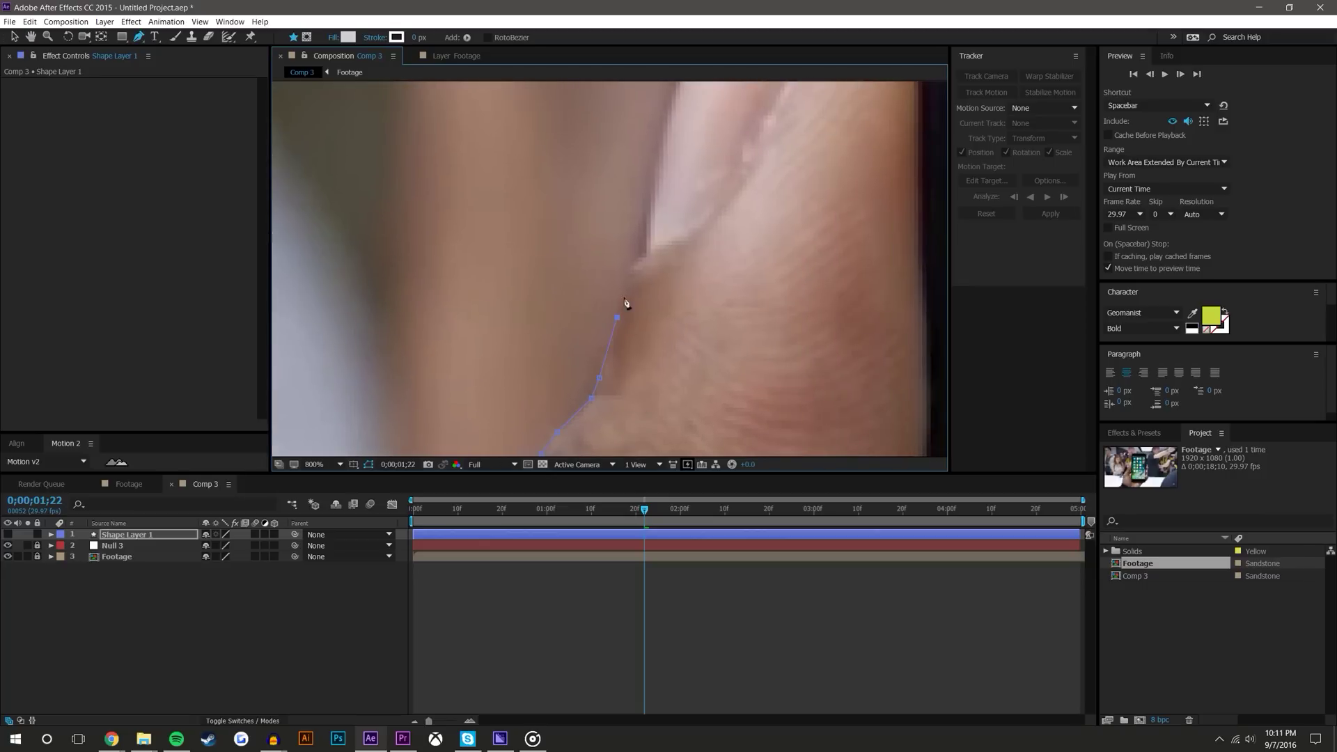
click(638, 257)
drag(717, 135, 603, 394)
click(591, 289)
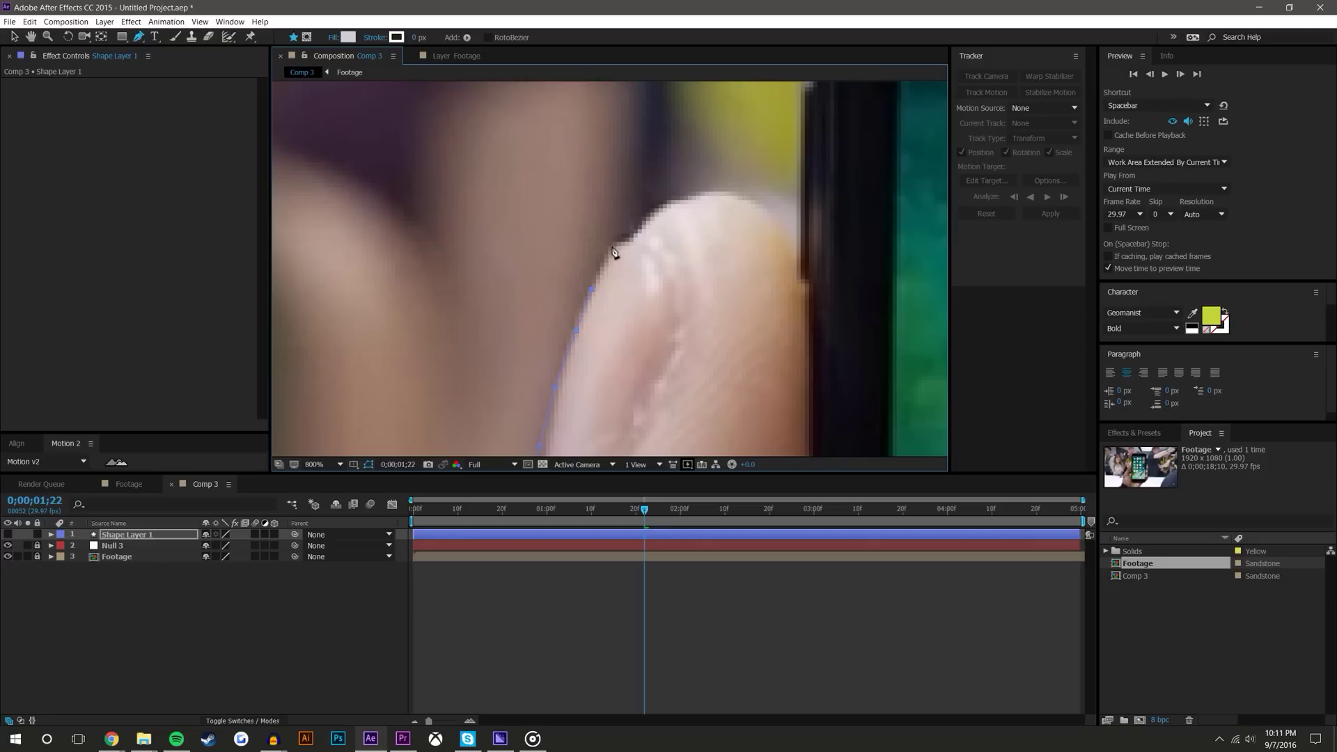
Step: Trace the path around the rounded tip of the thumb to where it meets the phone's left edge
click(628, 241)
click(641, 223)
click(665, 209)
click(688, 200)
click(705, 193)
click(757, 206)
click(785, 240)
Step: Run the path up the phone's left edge above the thumb, following the outline of the protruding side buttons
drag(812, 177, 748, 306)
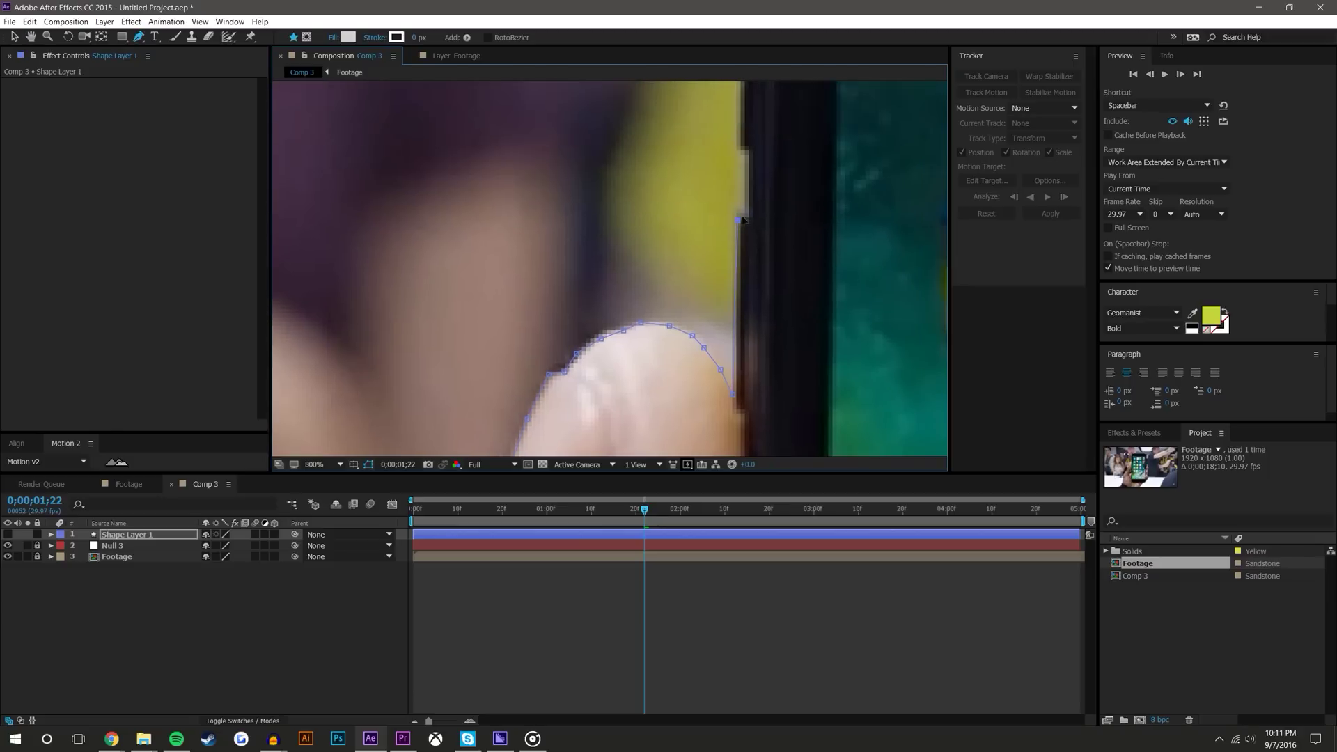
click(746, 213)
click(748, 153)
scroll(741, 150, up, 5)
scroll(724, 202, right, 1)
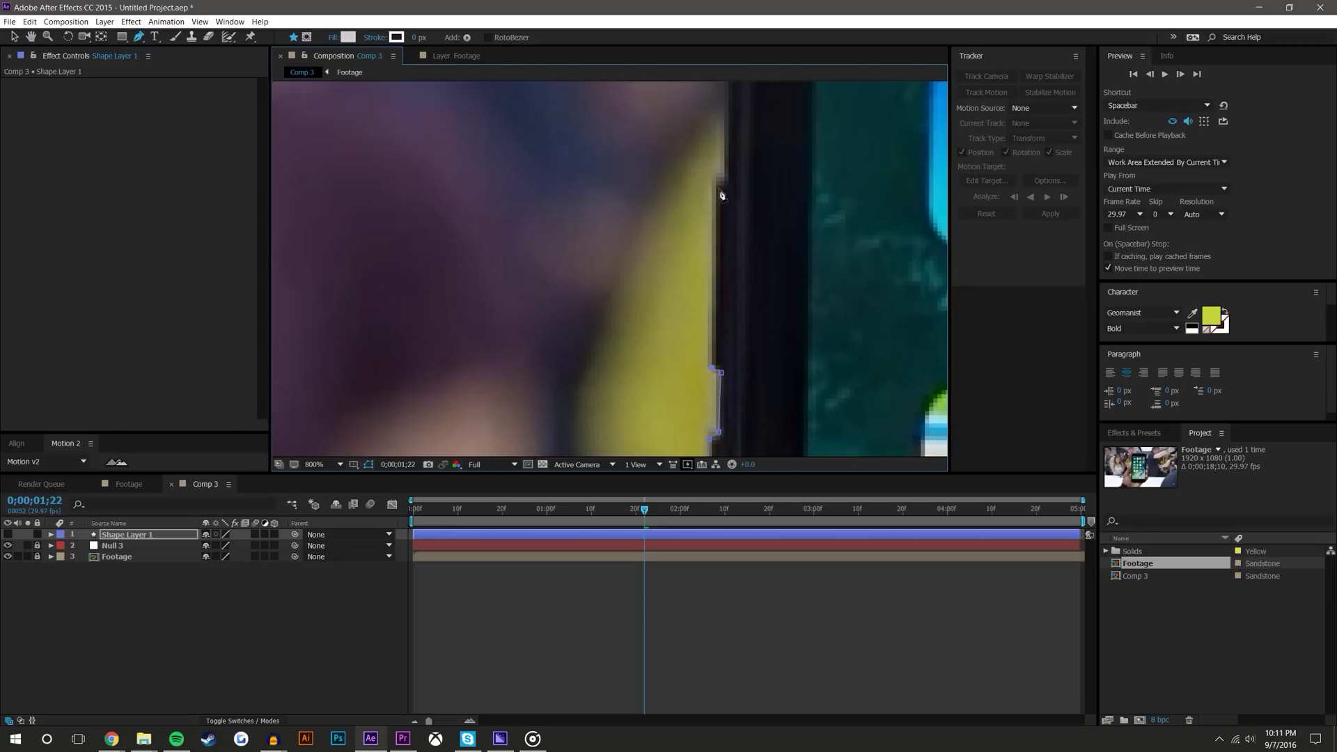
scroll(717, 230, up, 1)
scroll(696, 251, right, 1)
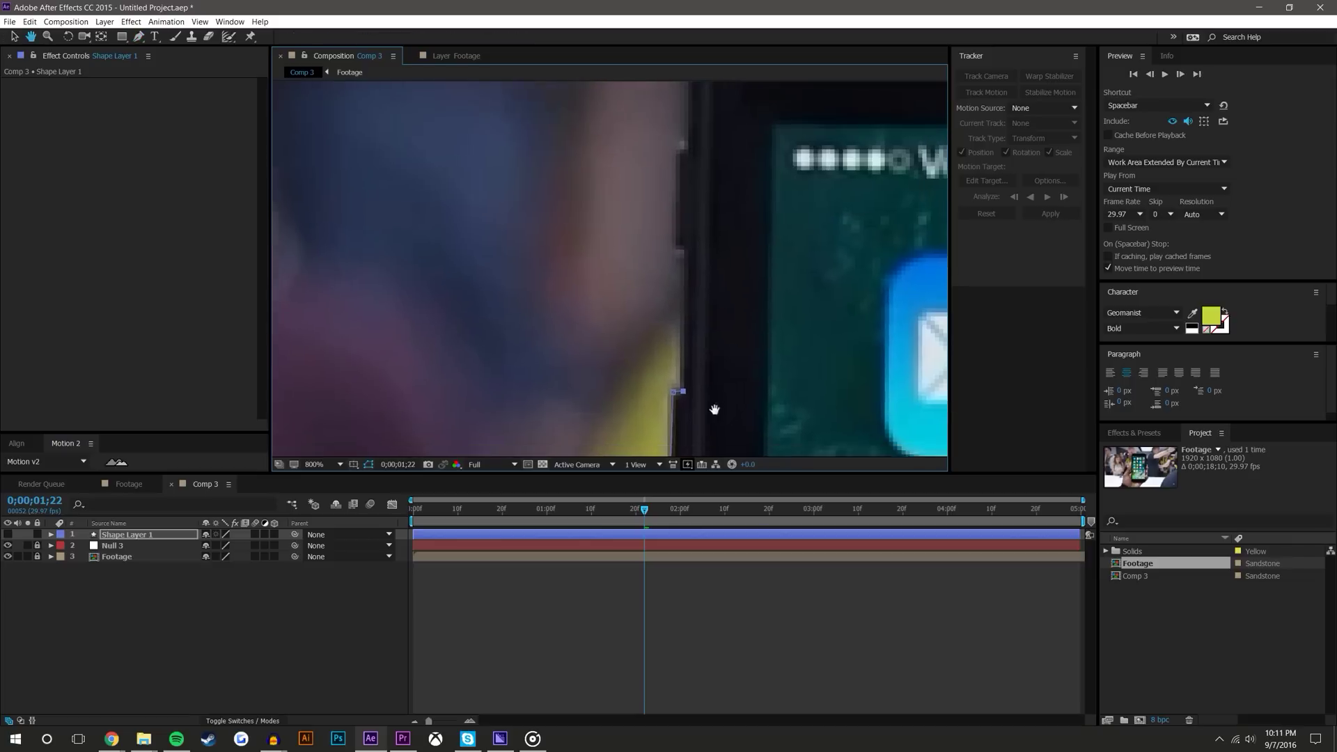
Step: Outline the notch of the uppermost left-side switch and continue the path up to the start of the phone's rounded corner
click(676, 261)
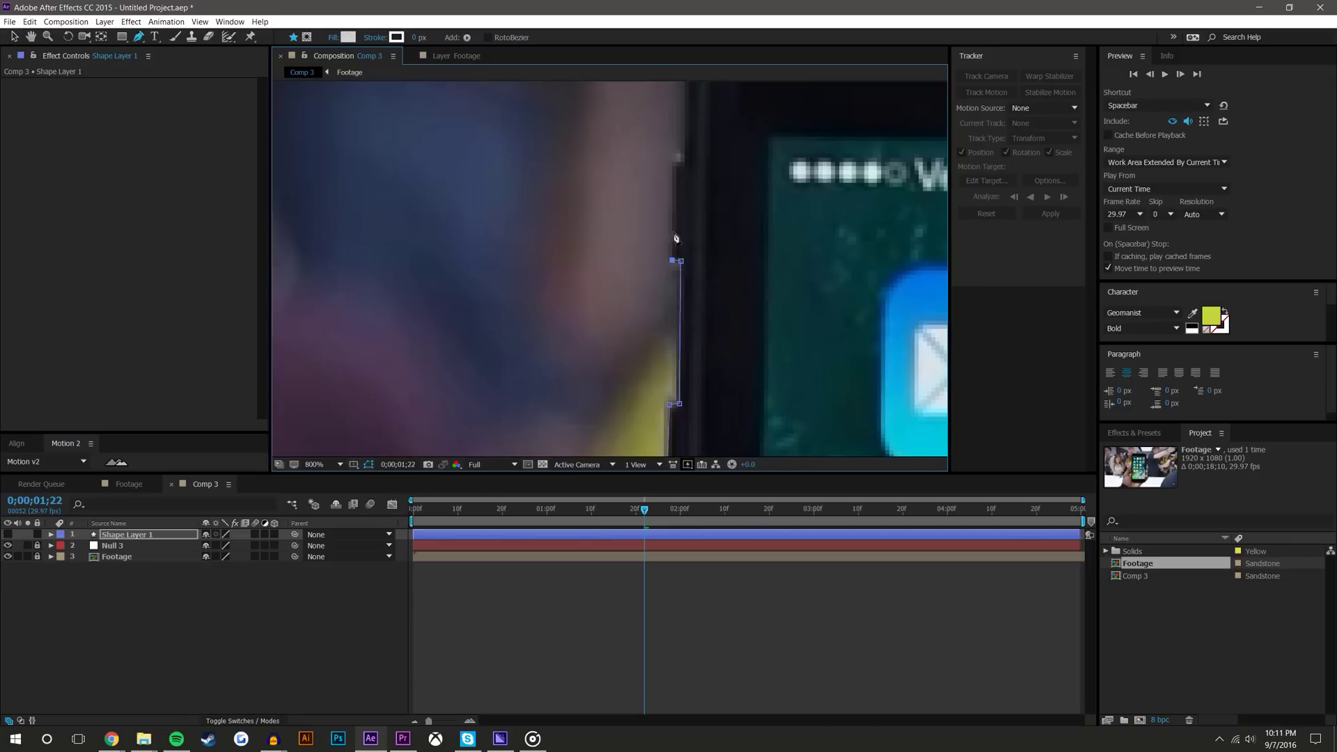
click(673, 160)
scroll(696, 244, up, 5)
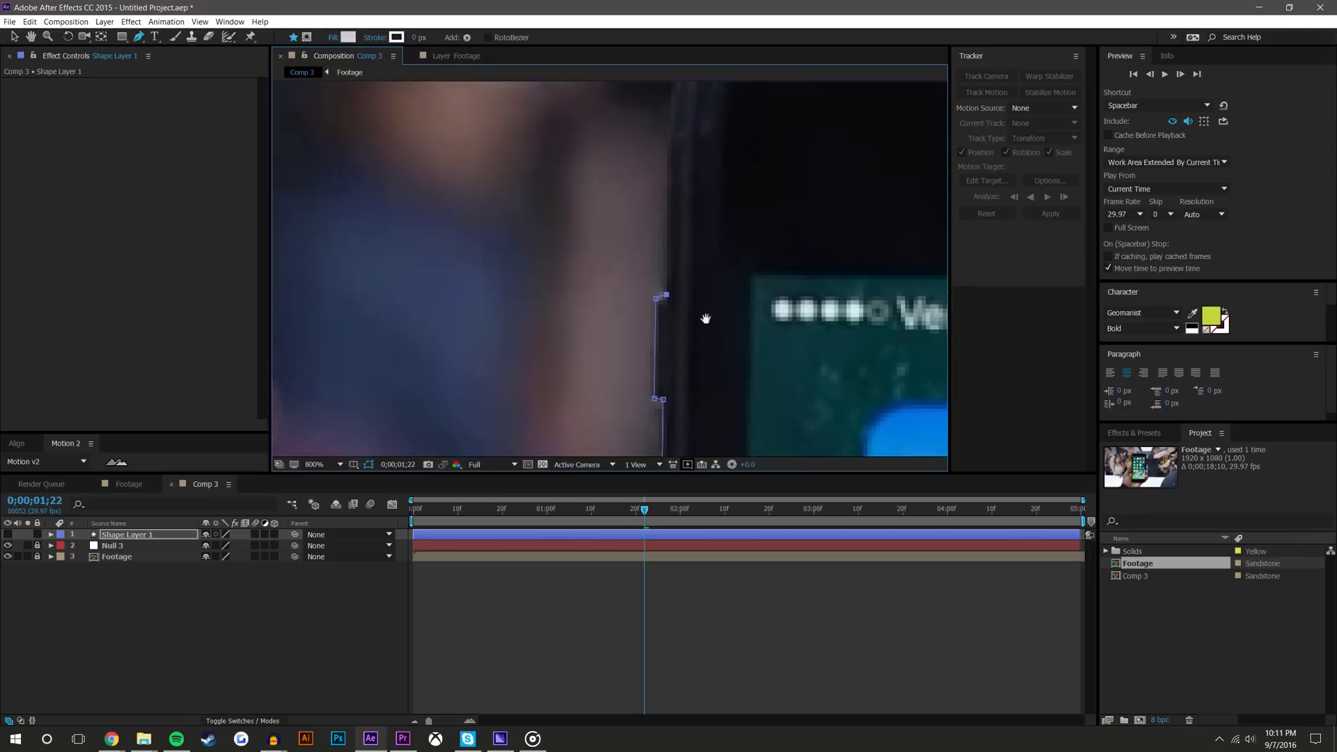
scroll(669, 264, right, 1)
click(648, 248)
click(652, 179)
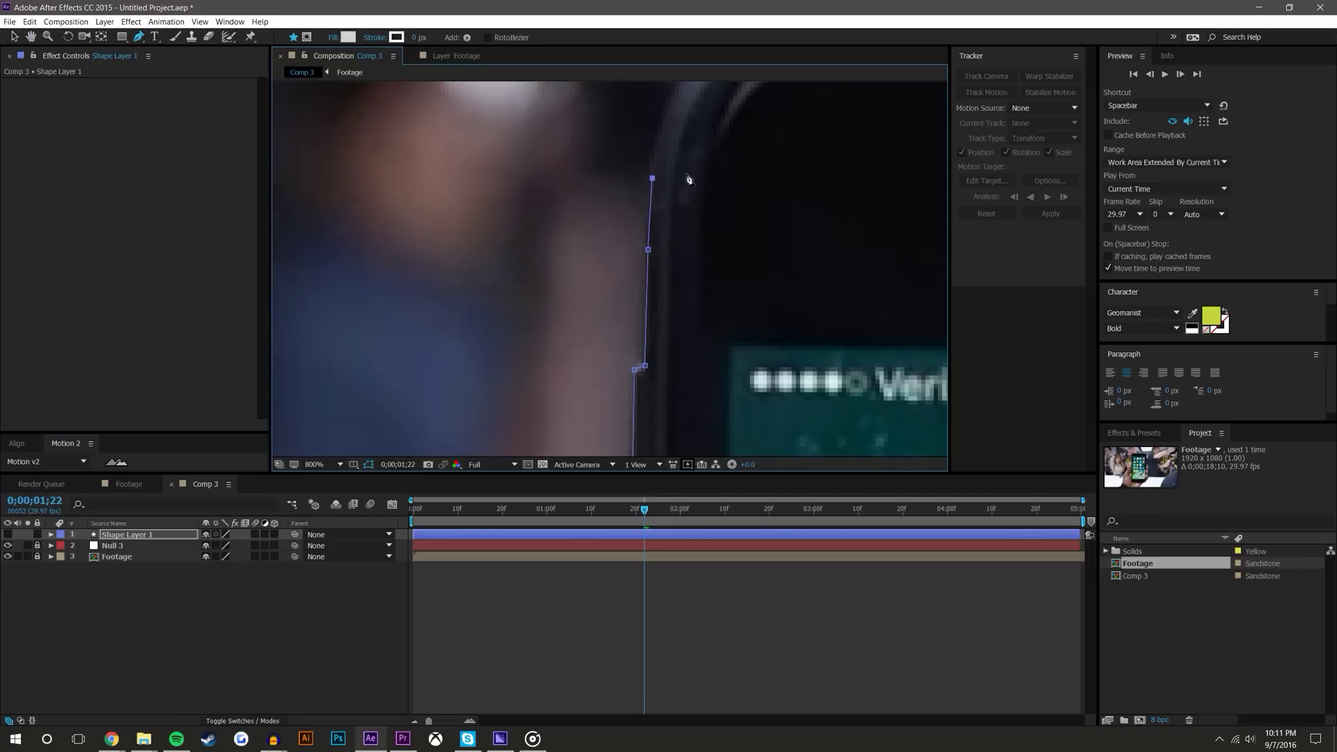
Step: Trace the path around the phone's rounded upper-left corner onto its top edge
scroll(626, 313, up, 5)
scroll(627, 314, right, 2)
click(559, 320)
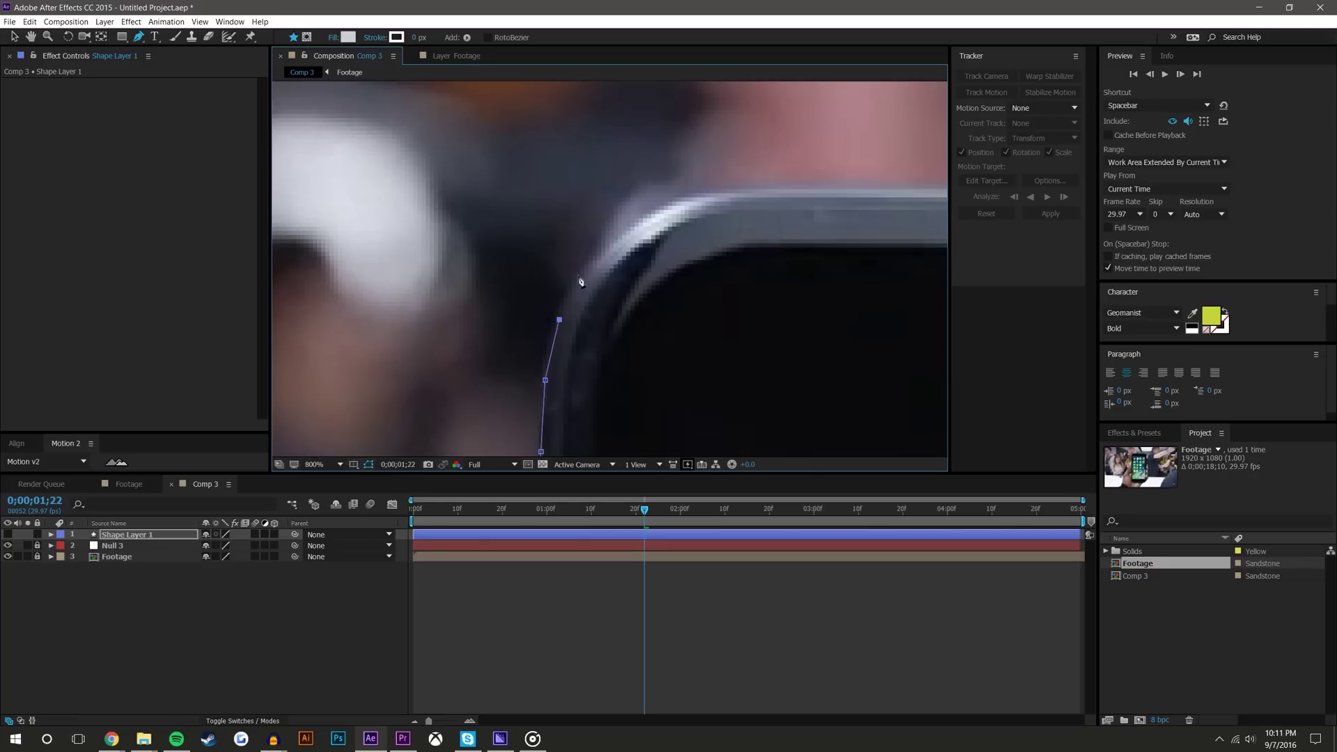
click(578, 275)
click(603, 250)
click(631, 224)
click(660, 210)
click(698, 197)
Step: Span the path across the phone's top edge and trace around its rounded upper-right corner
drag(831, 200, 370, 281)
scroll(671, 263, down, 1)
drag(671, 263, 437, 242)
key(g)
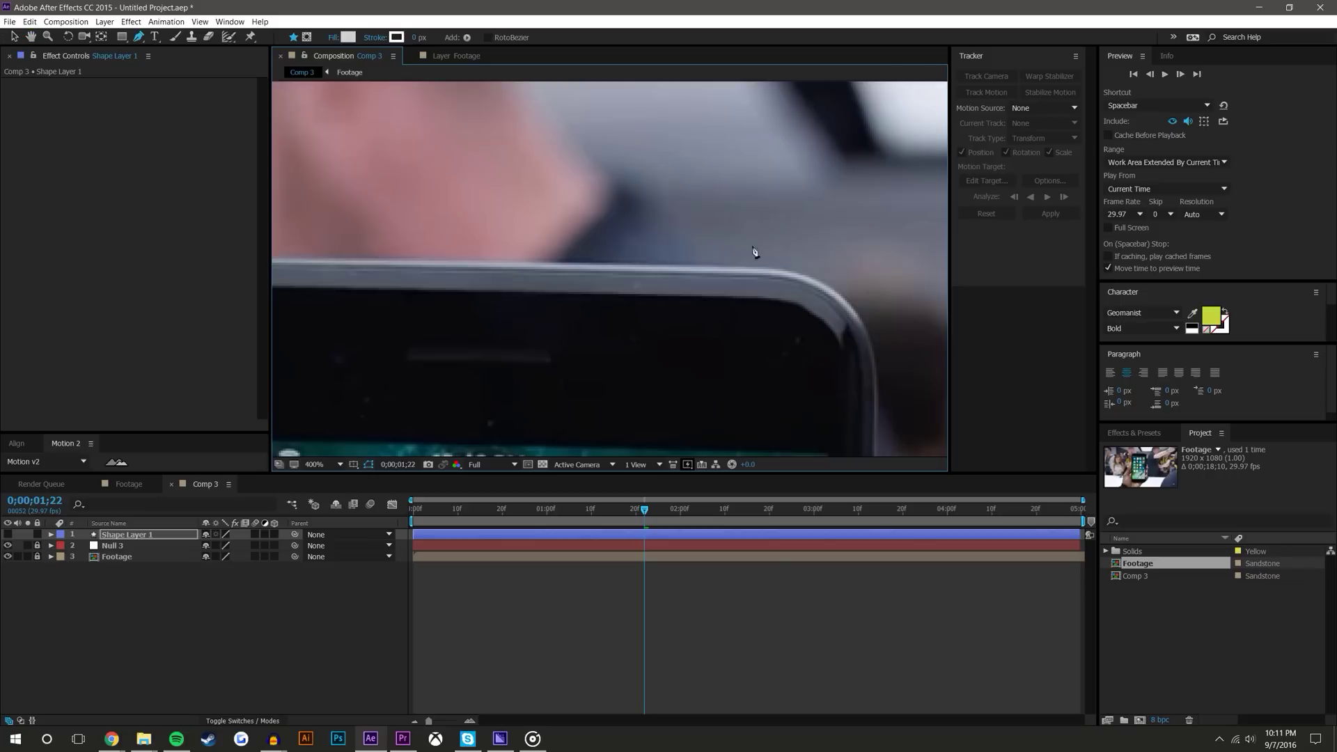
scroll(784, 256, up, 1)
click(588, 308)
click(642, 317)
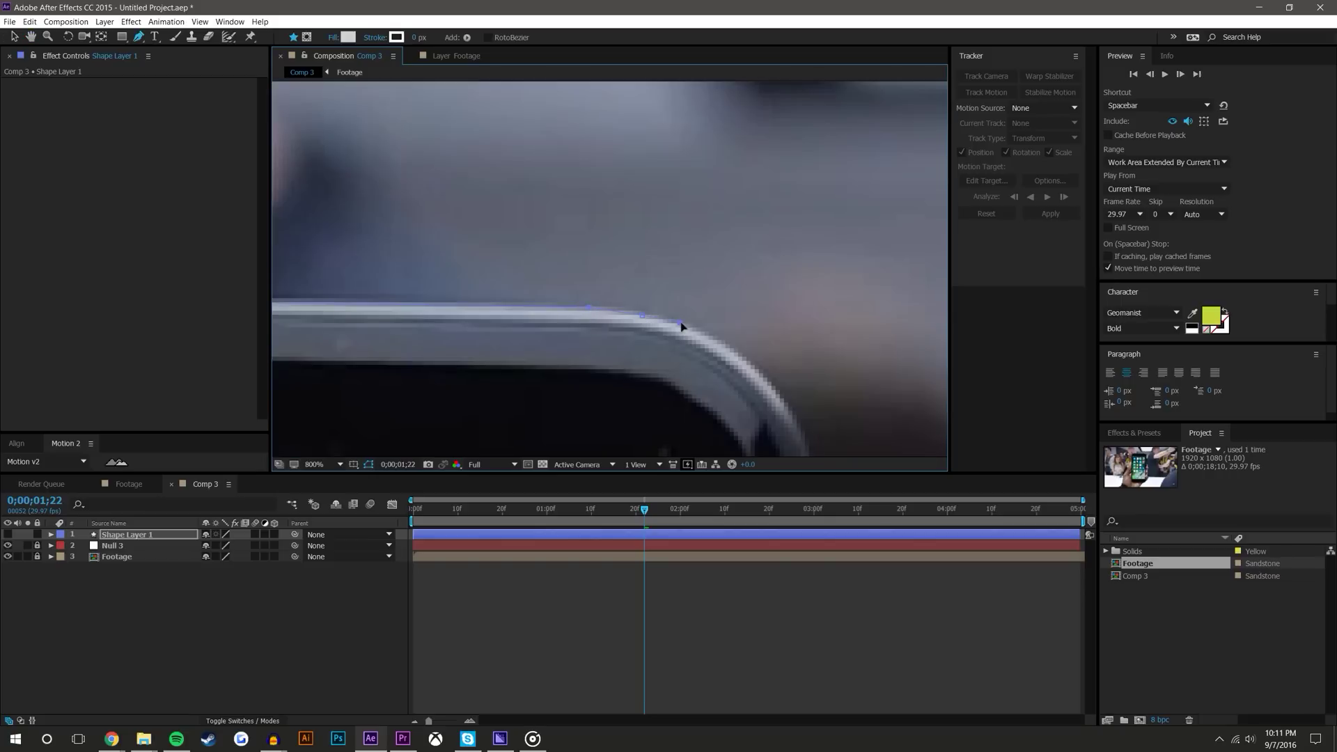
click(745, 357)
click(768, 383)
drag(853, 420, 769, 183)
click(719, 204)
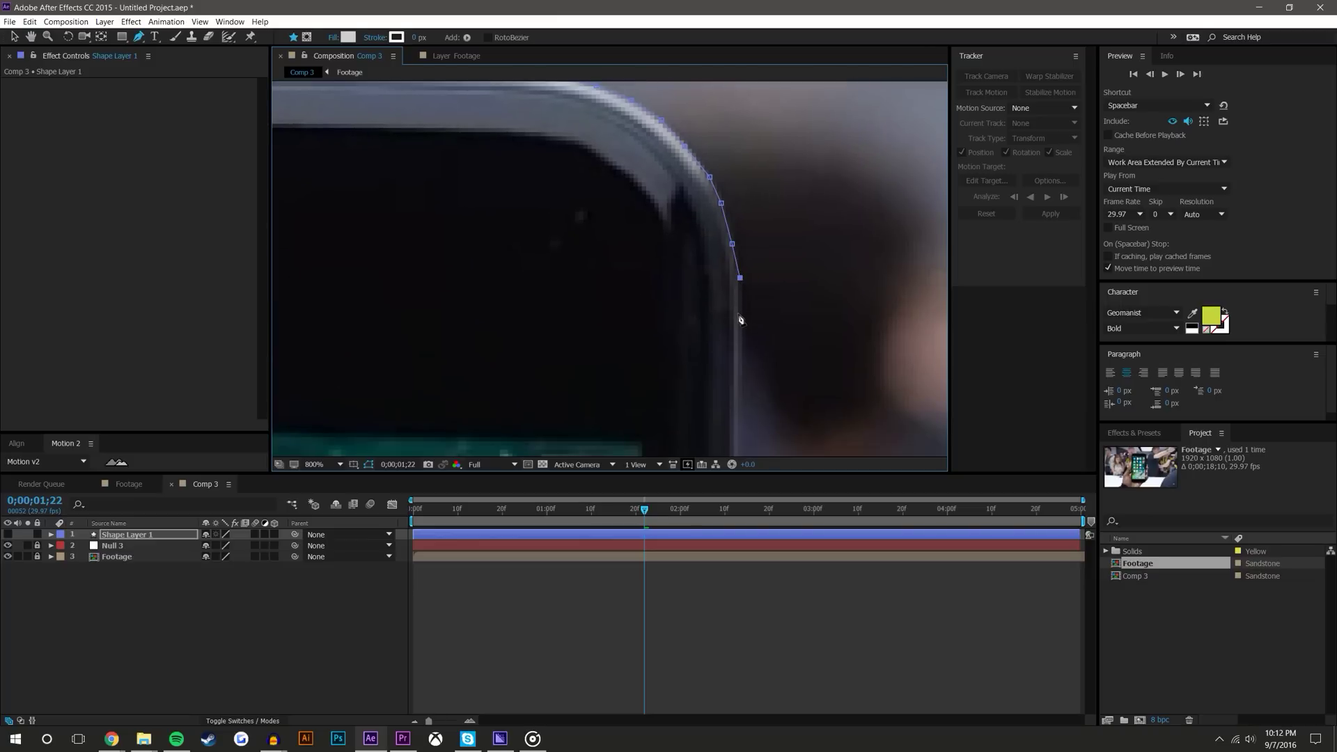
Step: Extend the path down the phone's right edge and outline the protruding side button beside the Camera icon
click(738, 314)
drag(738, 314, 740, 314)
scroll(735, 285, down, 3)
click(720, 307)
drag(756, 370, 748, 142)
scroll(742, 276, down, 1)
scroll(669, 306, up, 1)
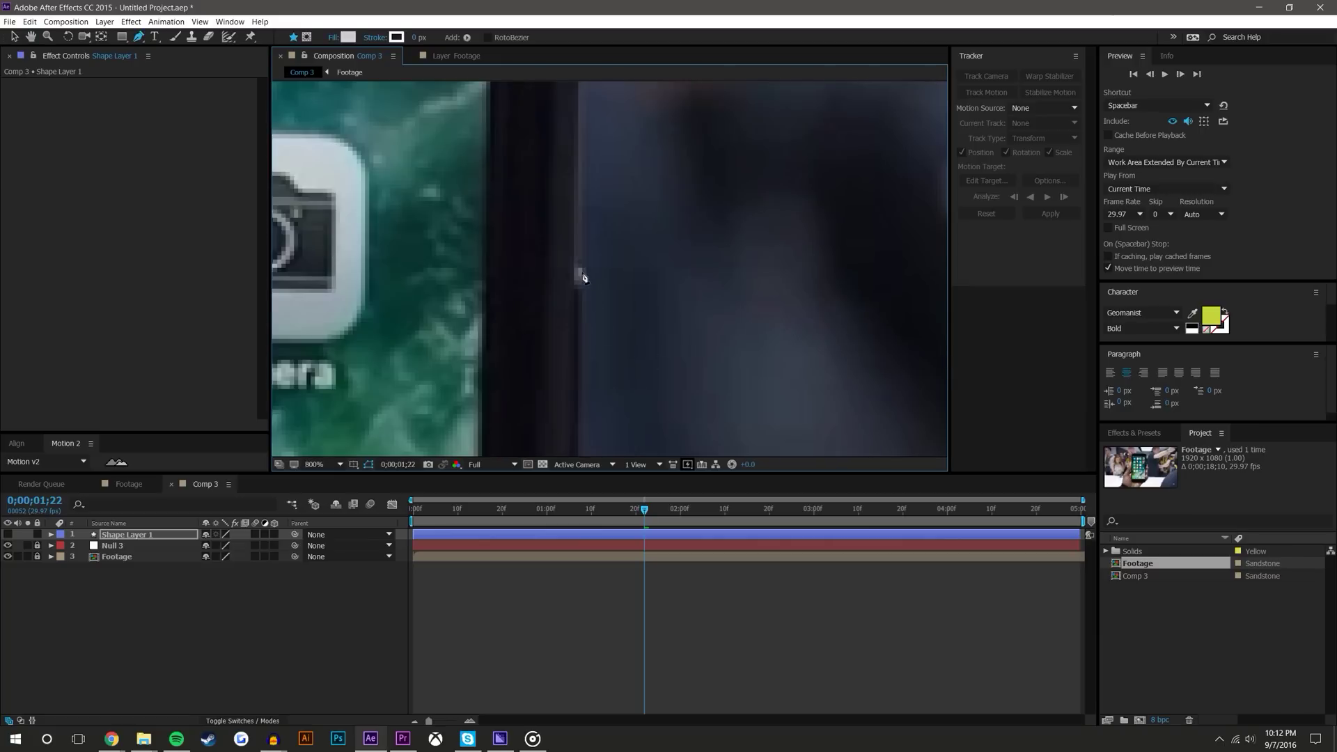
click(576, 266)
scroll(683, 341, down, 4)
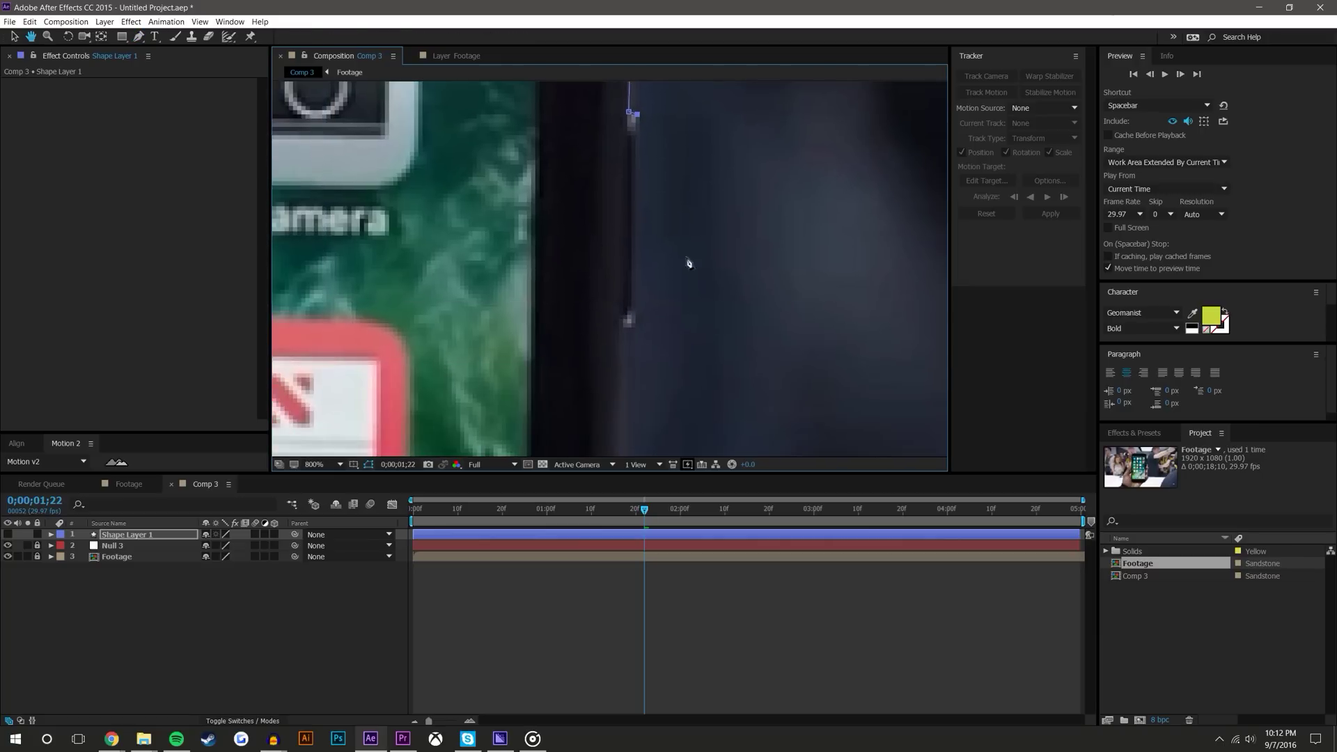
click(631, 326)
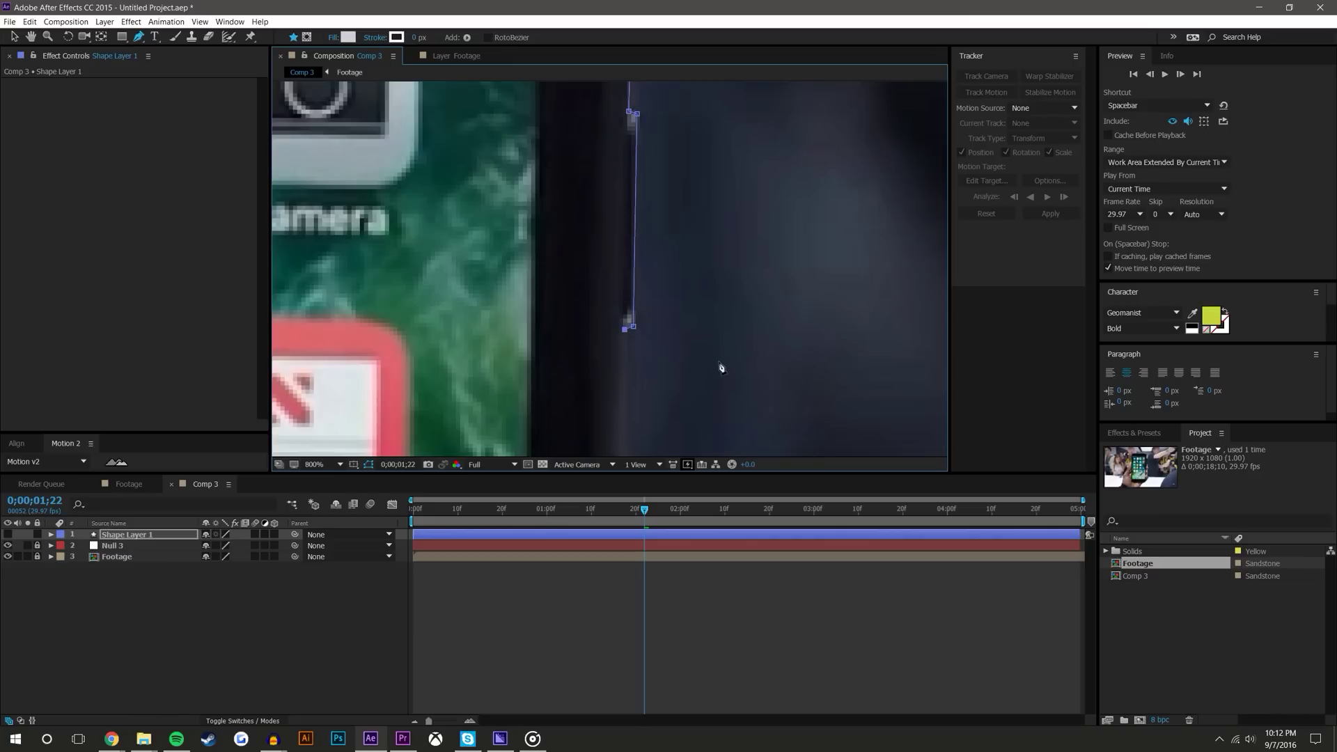
Step: Extend the path straight down the phone's right edge to the top of the first fingertip
drag(719, 367, 766, 131)
scroll(700, 326, down, 1)
drag(717, 346, 742, 93)
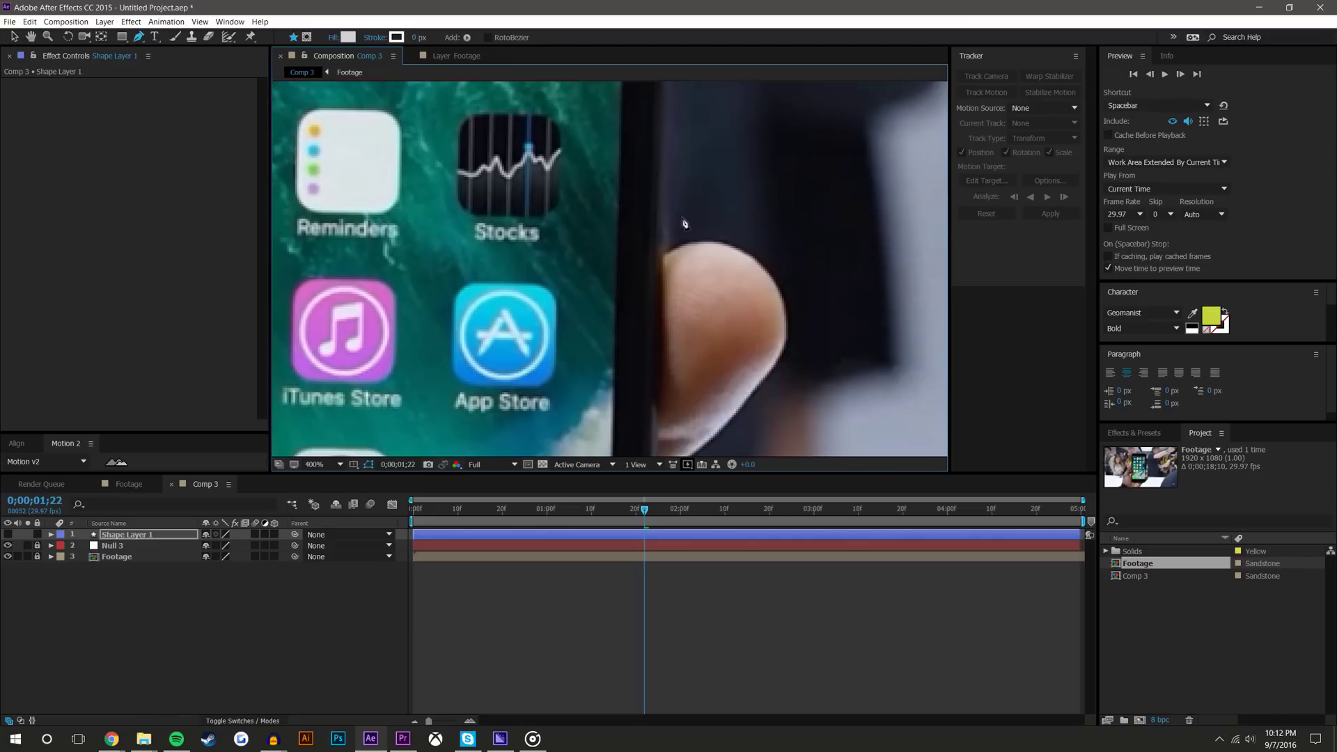
scroll(684, 224, up, 1)
click(571, 346)
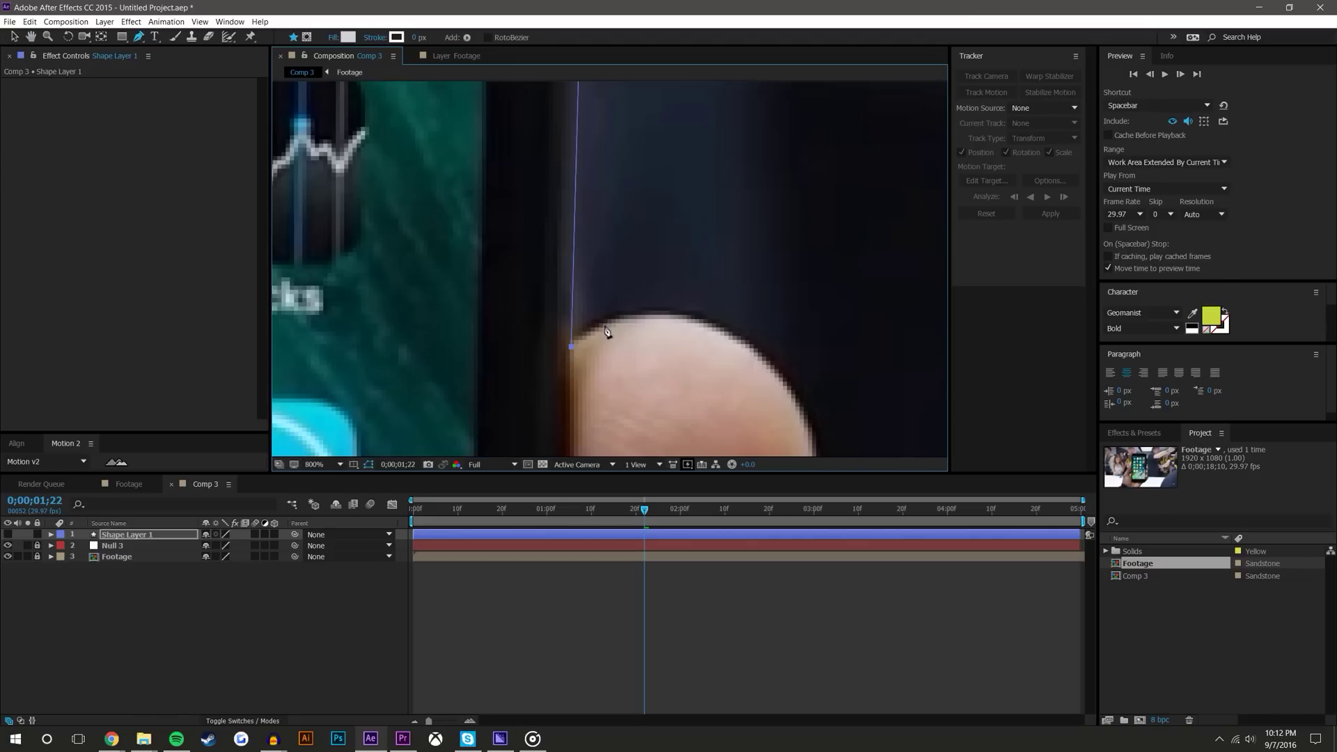
Step: Trace the path over the first fingertip's rounded top and down its outer side
click(604, 325)
click(641, 316)
click(678, 315)
click(713, 326)
click(773, 370)
click(793, 398)
drag(815, 393, 791, 134)
click(785, 168)
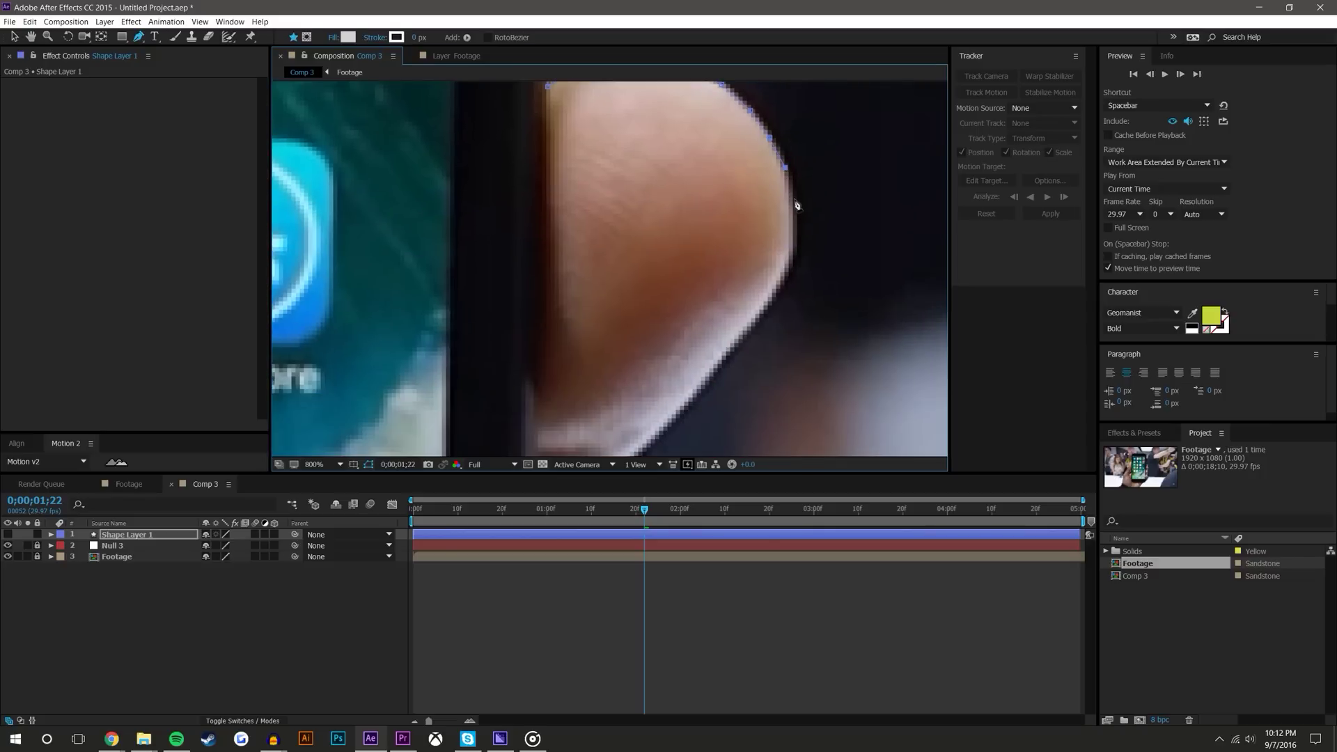
click(791, 209)
click(791, 259)
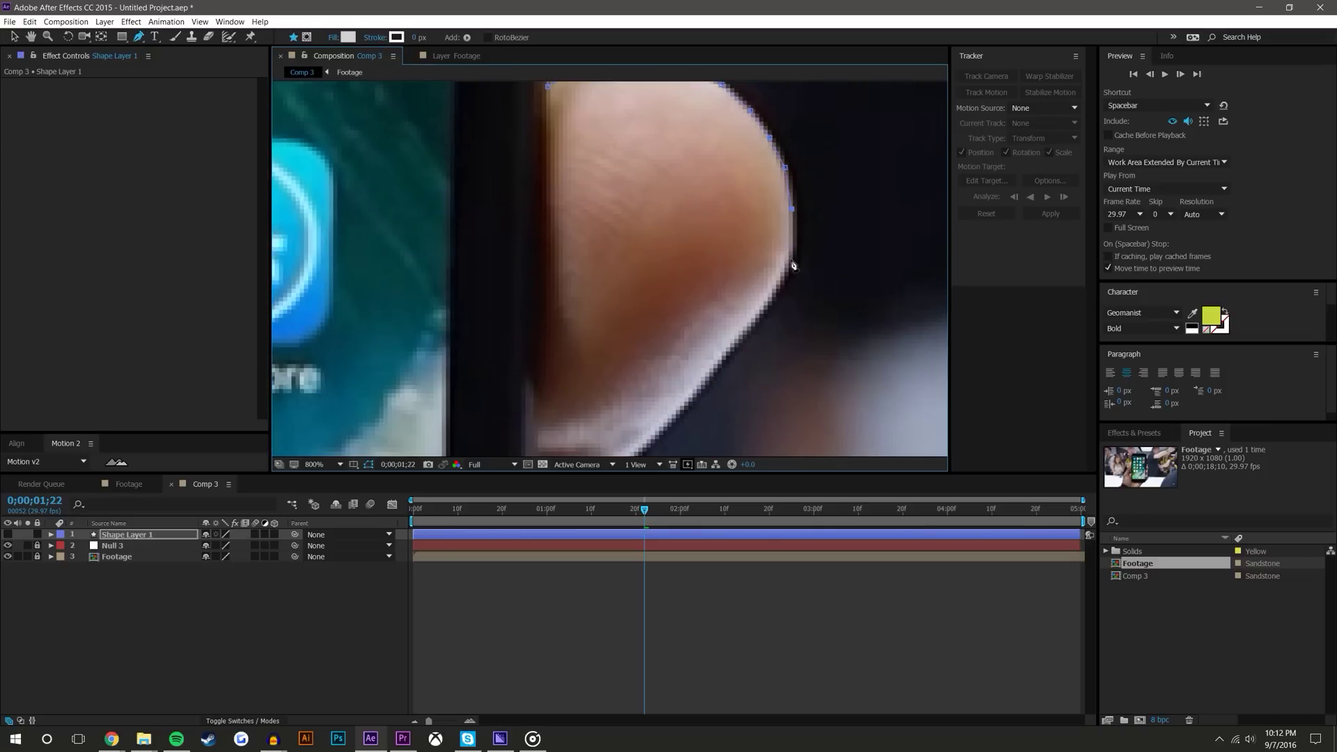
Step: Trace the first finger's slanted underside back toward the phone, down to the gap above the second fingertip
click(745, 338)
click(718, 360)
click(690, 409)
drag(689, 411, 738, 247)
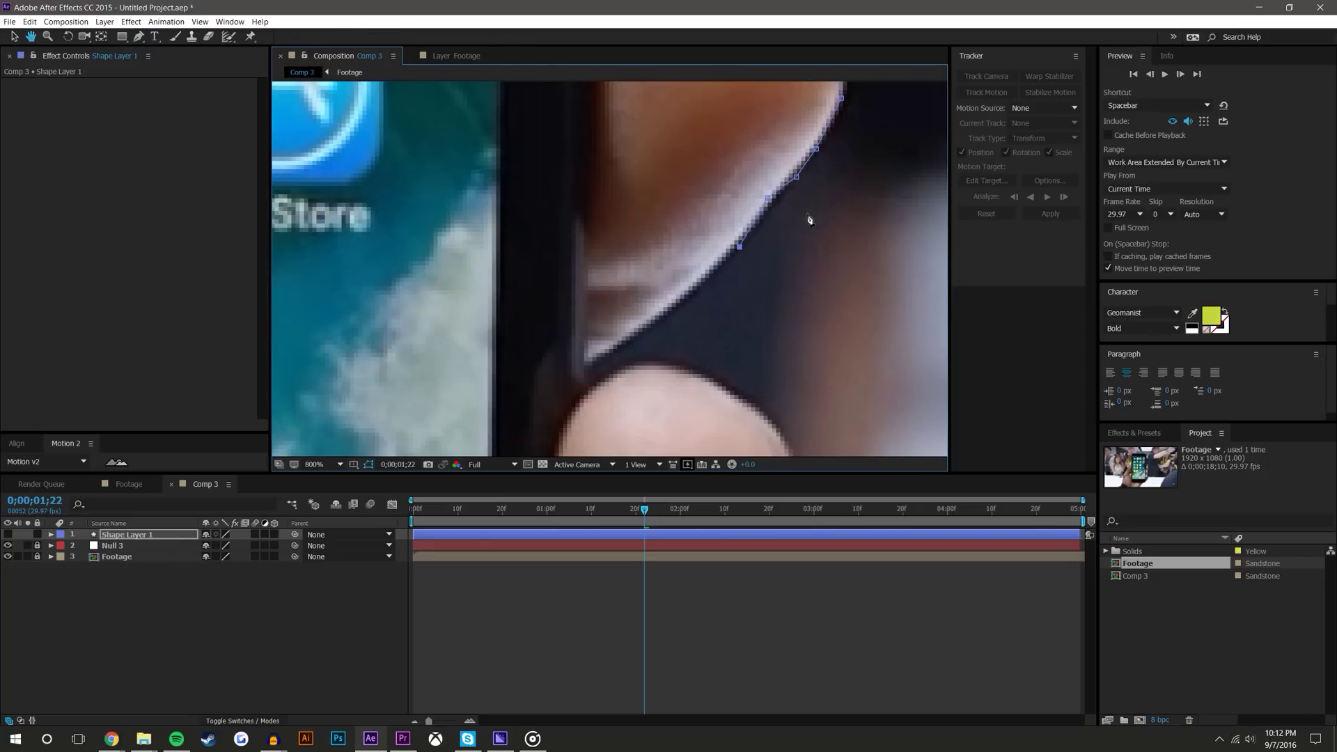
click(713, 274)
click(673, 307)
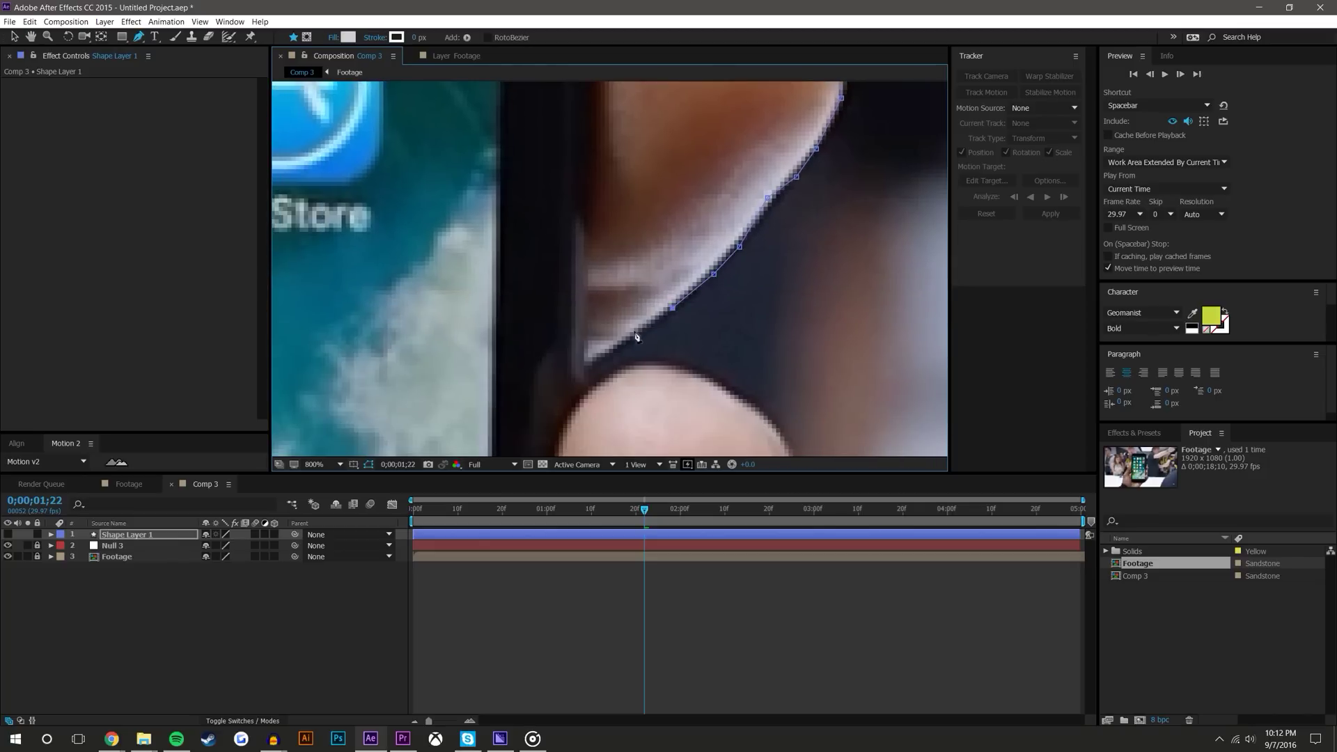
click(596, 359)
Step: Trace the path over the second fingertip's rounded top and down its outer side
click(588, 396)
click(607, 377)
click(638, 364)
click(671, 367)
click(709, 381)
click(740, 399)
drag(804, 443, 626, 159)
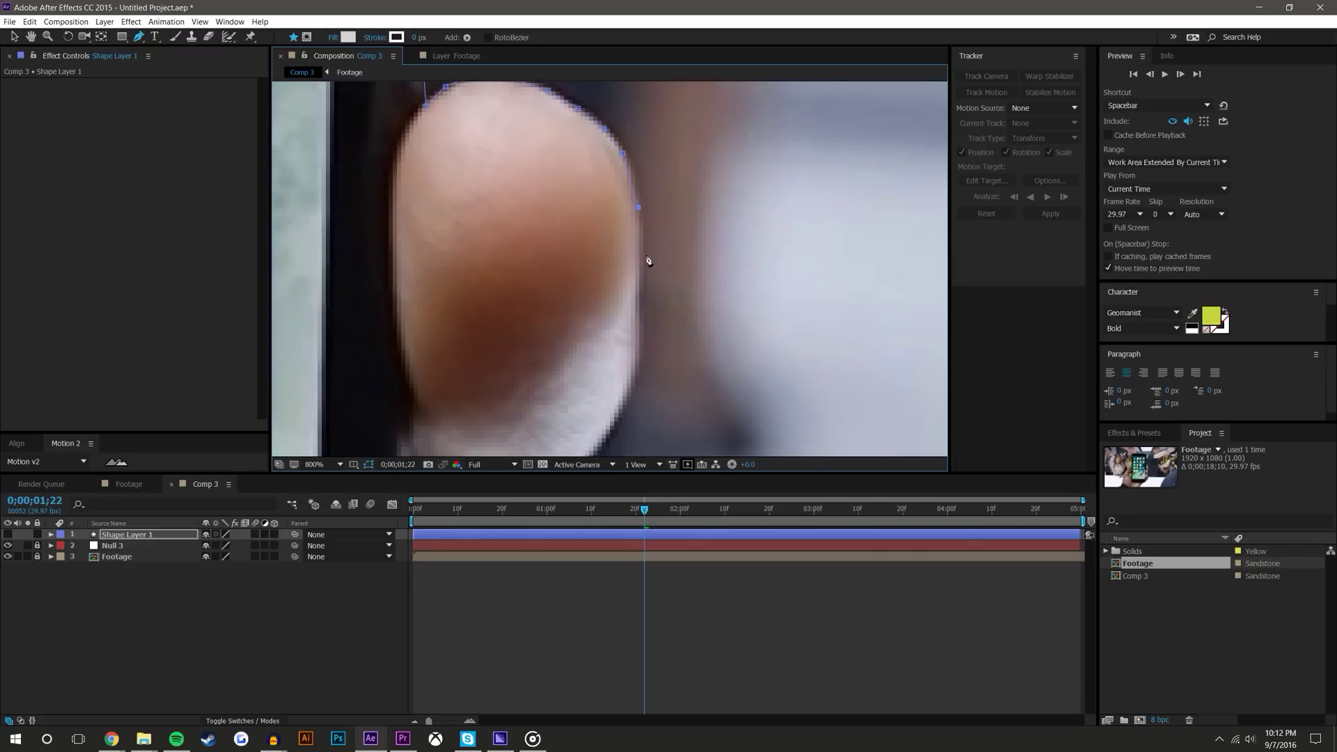
click(640, 335)
click(636, 377)
Step: Trace the second finger's underside inward to the notch where it meets the lowest fingertip
drag(677, 432, 770, 259)
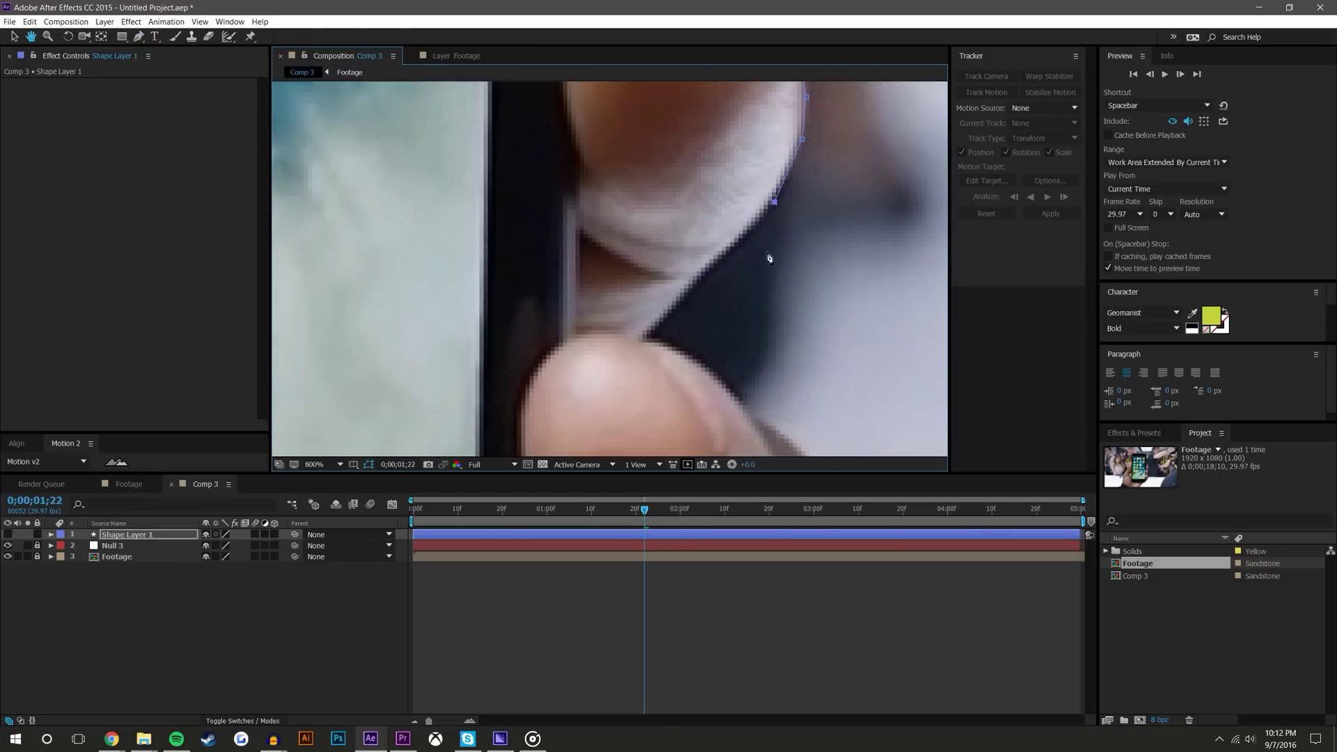
click(716, 258)
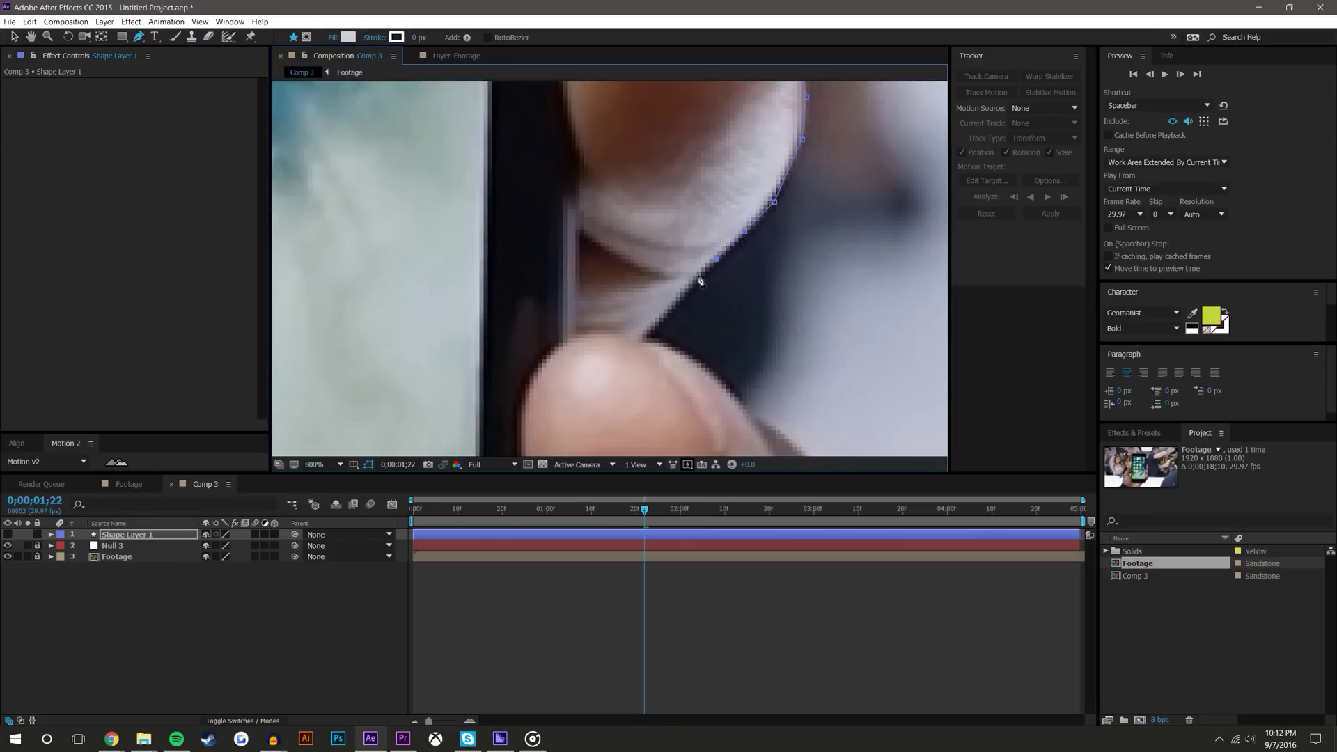
click(672, 305)
click(651, 331)
Step: Extend the path over the top of the lowest fingertip to the notch where the outer bulge begins
click(639, 341)
click(665, 345)
click(693, 359)
click(726, 386)
drag(778, 325, 626, 111)
click(593, 200)
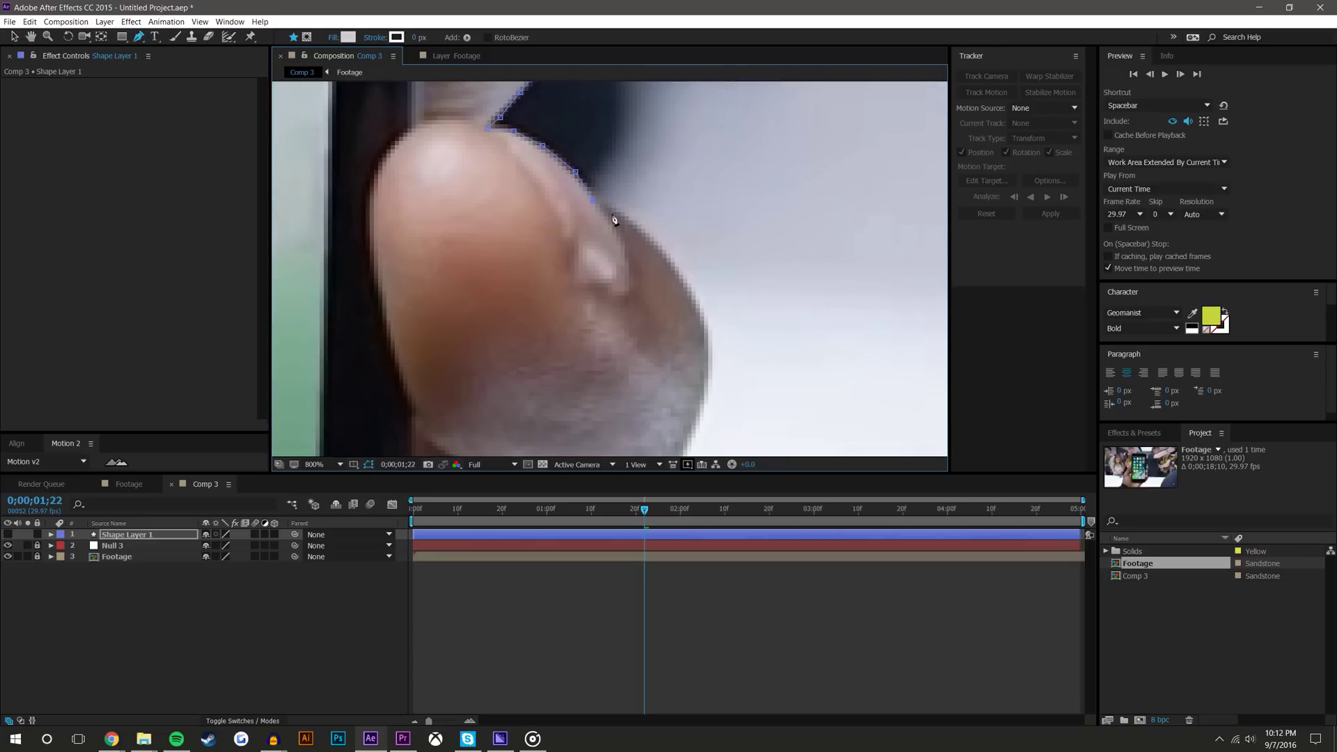
Step: Outline the lowest finger's outer bulge and continue down its edge to the skin crease
click(666, 261)
click(683, 283)
click(699, 319)
click(704, 355)
click(699, 398)
drag(741, 426, 779, 271)
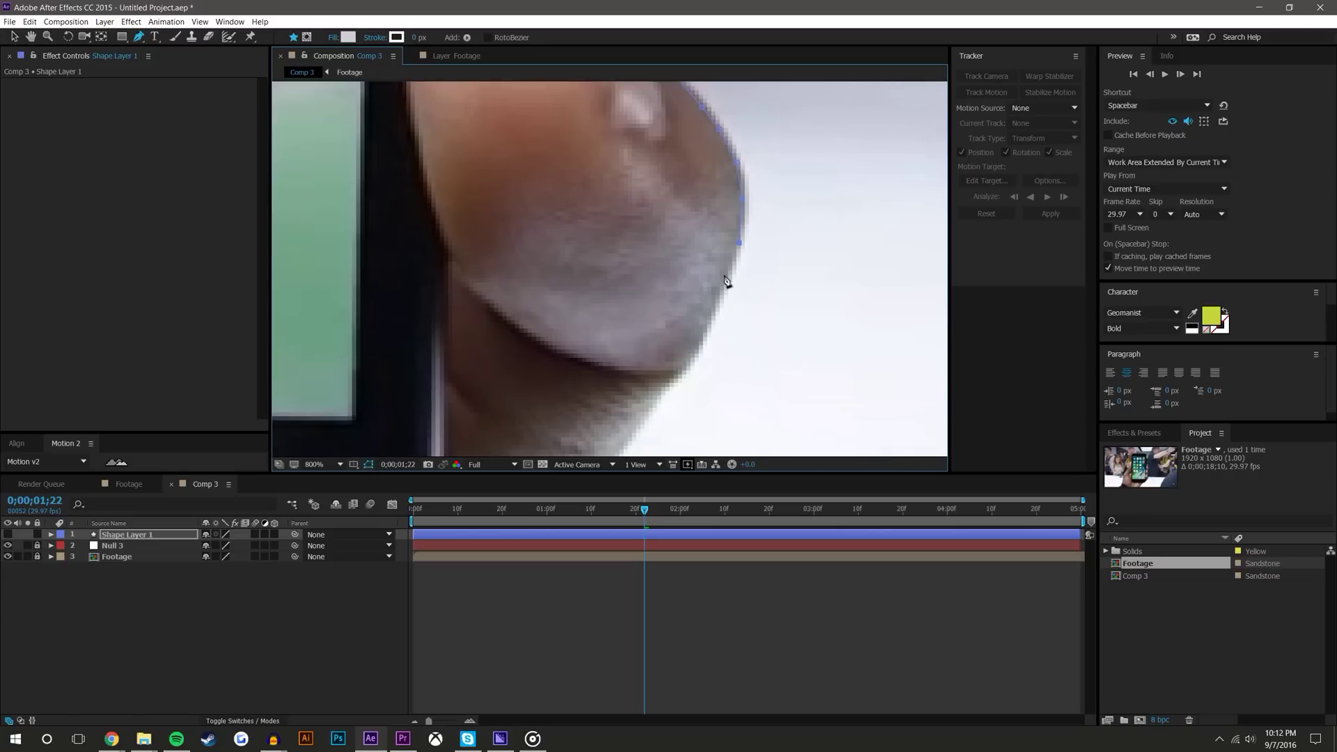
click(706, 339)
click(692, 360)
click(678, 373)
click(663, 385)
Step: Continue the Pen path along the lowest finger's slanted edge toward the phone's lower-right corner
drag(767, 358, 815, 210)
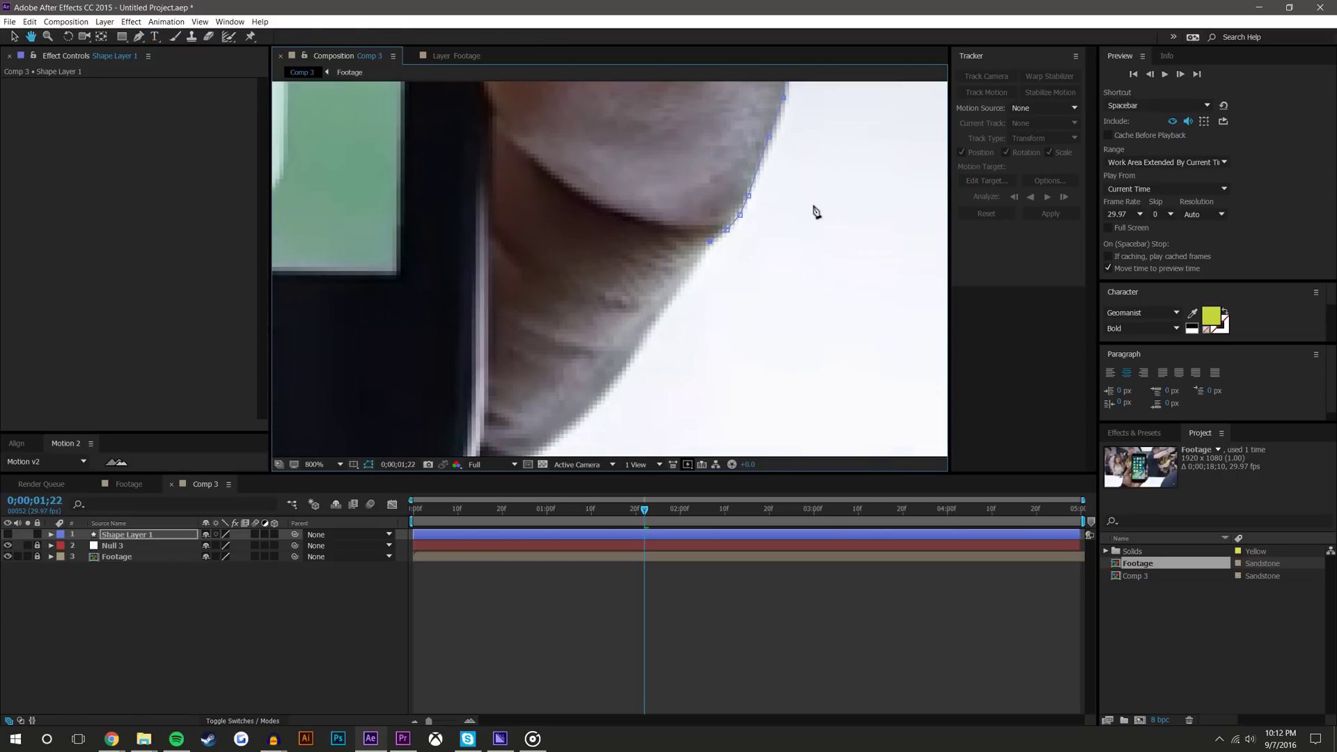
click(228, 36)
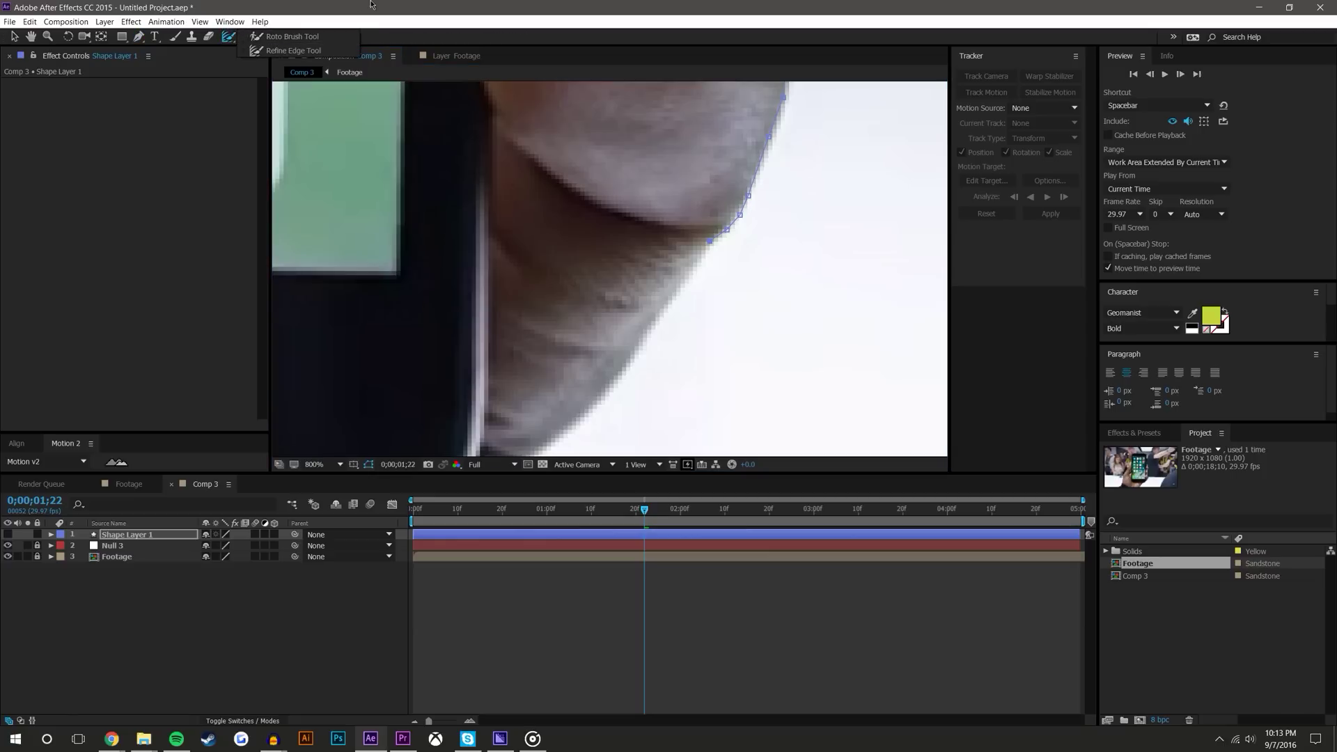
key(g)
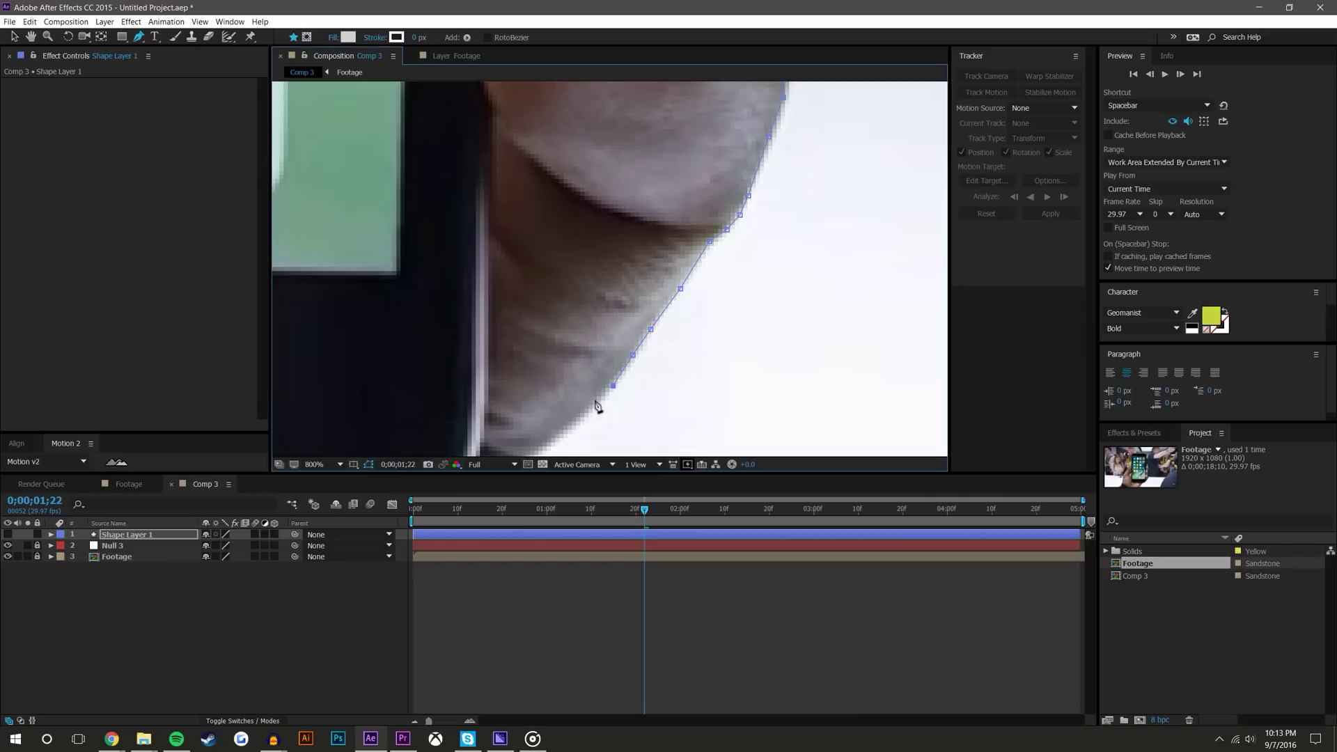
drag(682, 377, 735, 188)
click(633, 226)
click(607, 254)
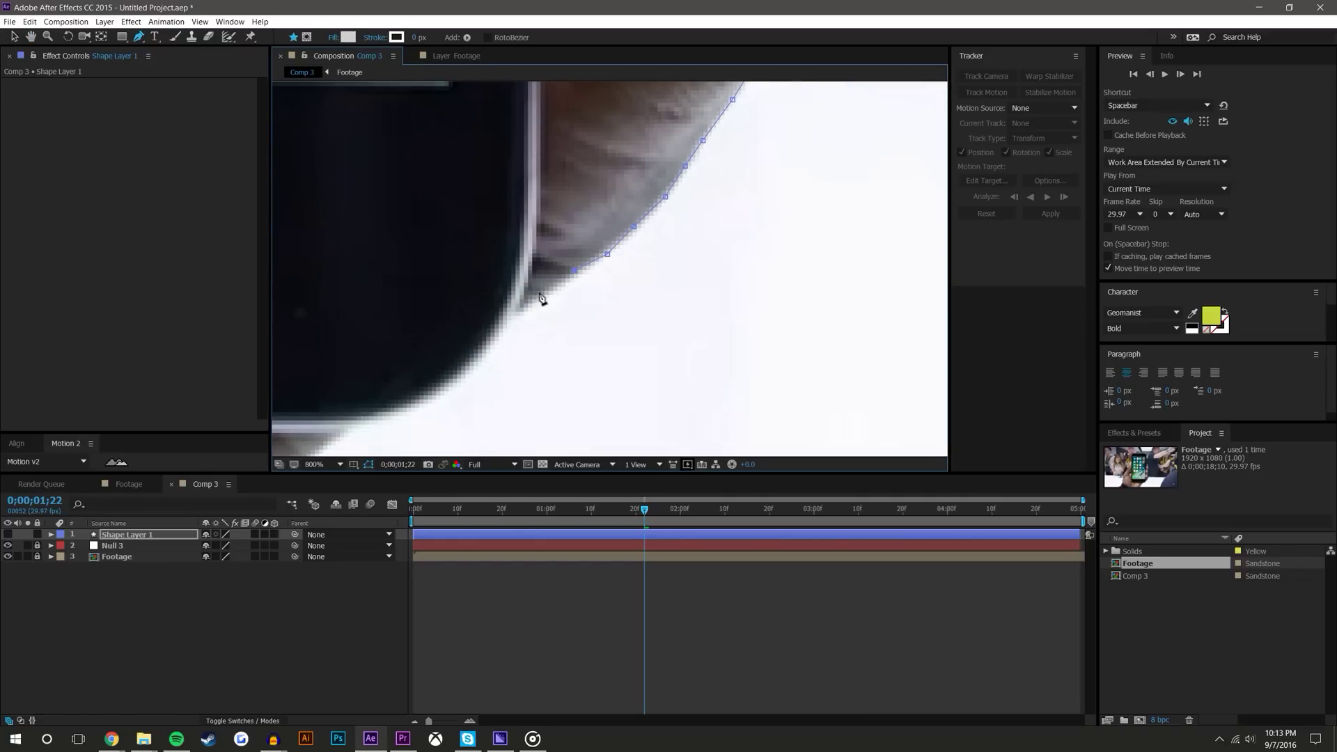
Step: Trace the path around the phone's rounded lower-right corner to where the palm emerges beneath it
drag(698, 266, 786, 190)
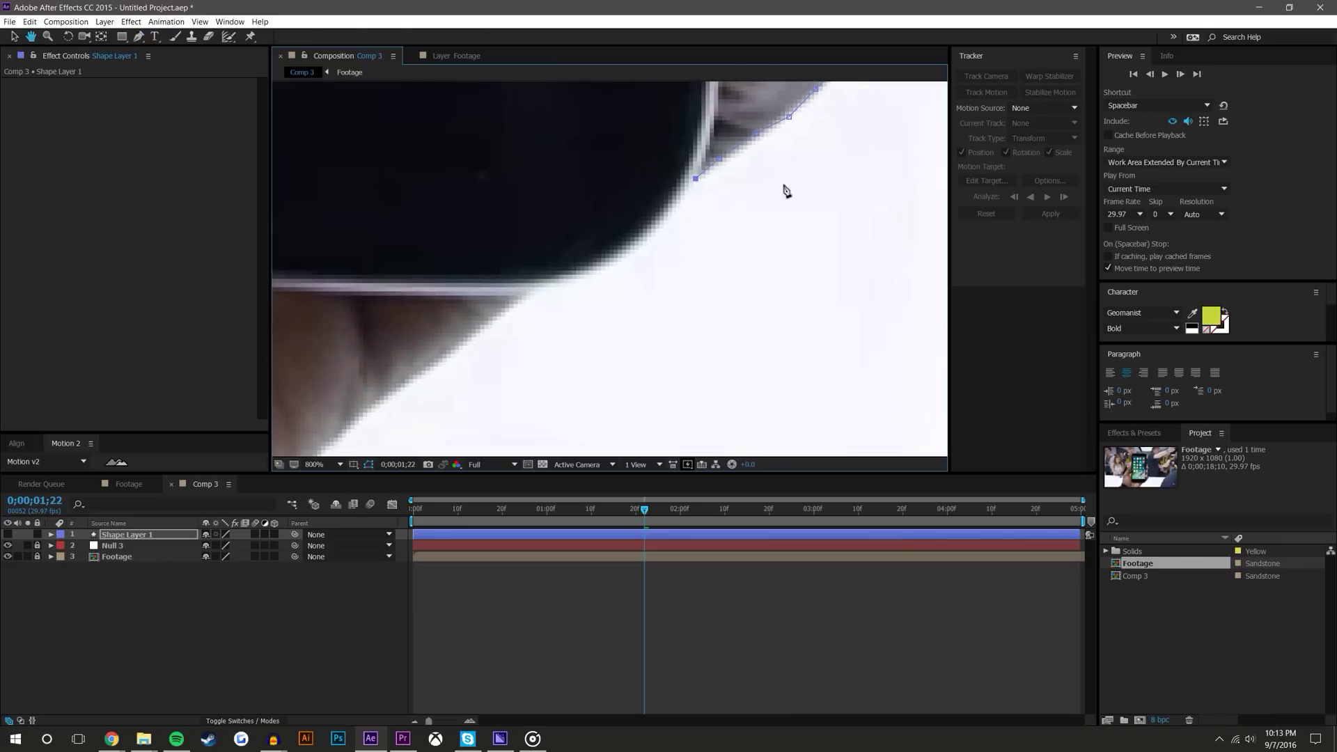
click(676, 217)
click(658, 238)
click(635, 257)
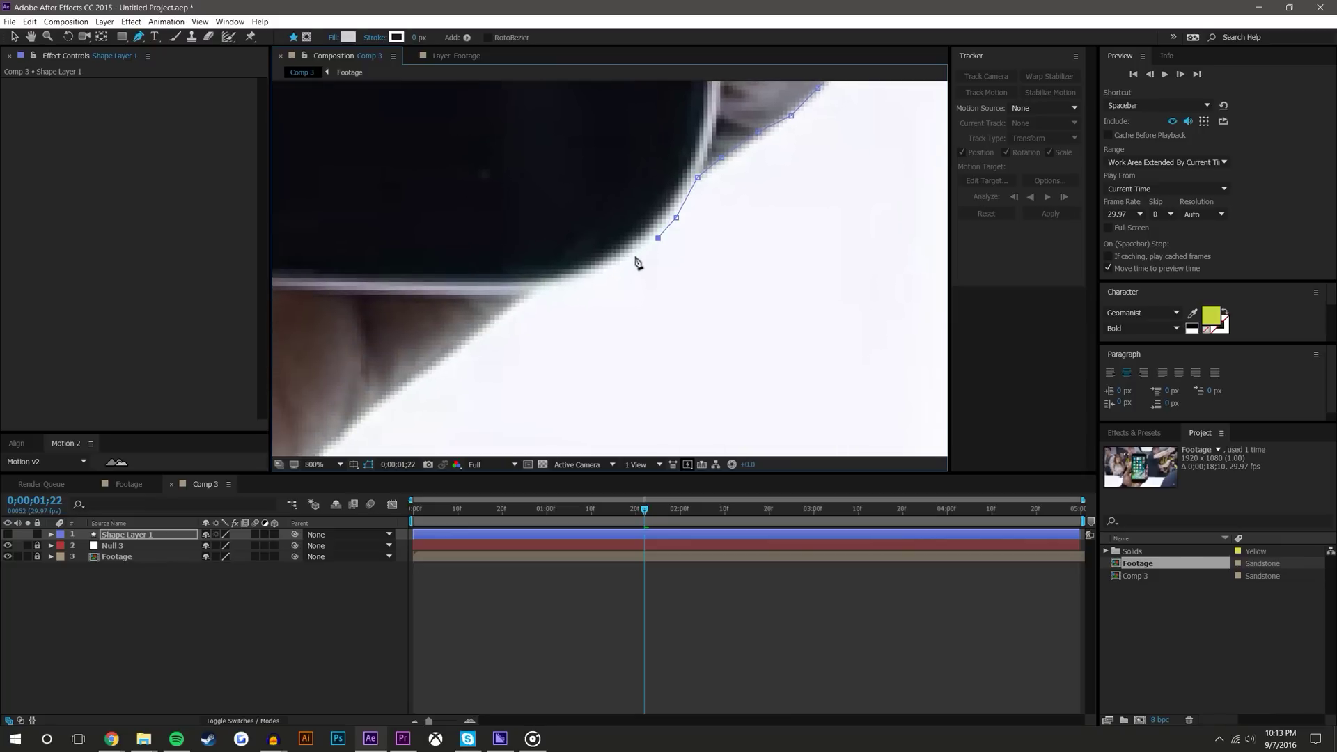
click(611, 270)
click(586, 281)
click(565, 288)
click(530, 293)
Step: Trace the upper part of the palm's edge, starting just below the phone's bottom edge
drag(696, 328, 877, 257)
click(680, 246)
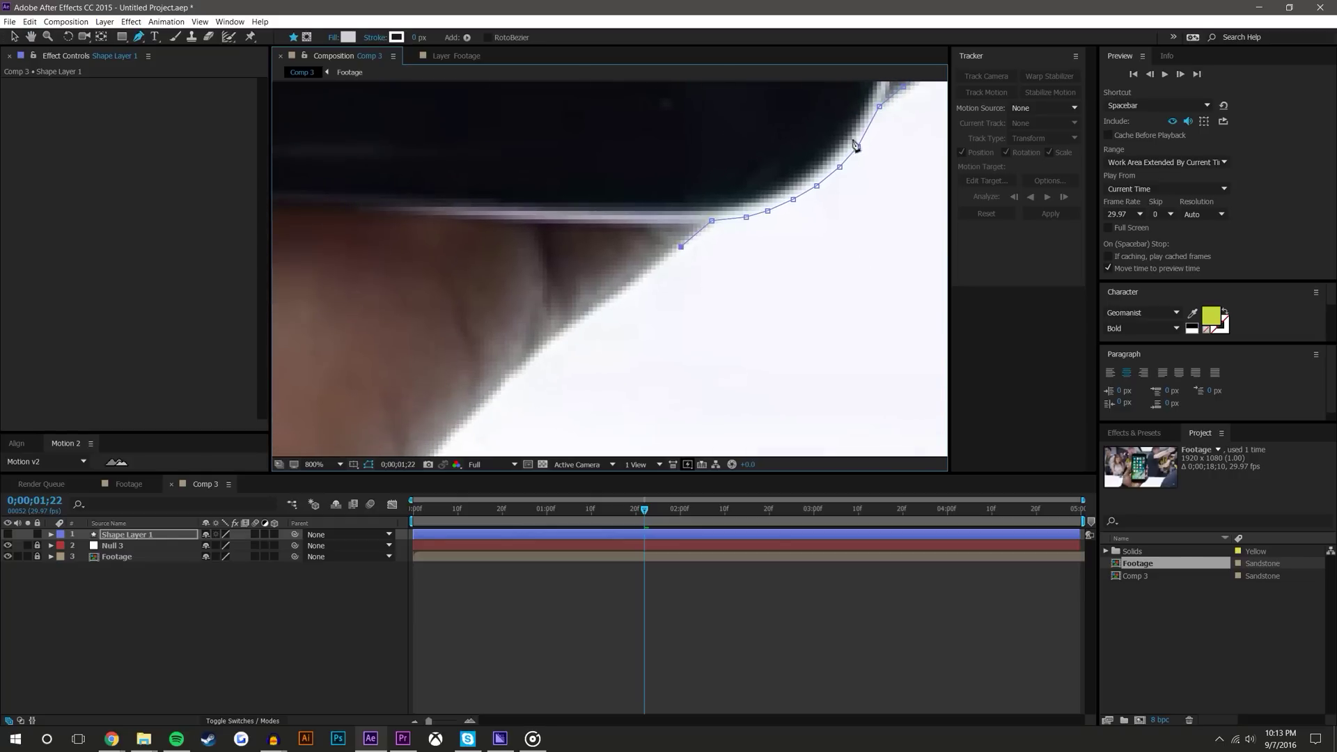
click(622, 290)
click(571, 324)
click(534, 353)
click(505, 378)
Step: Continue the path diagonally down the palm's edge to the end of the dark skin crease
drag(494, 402, 706, 259)
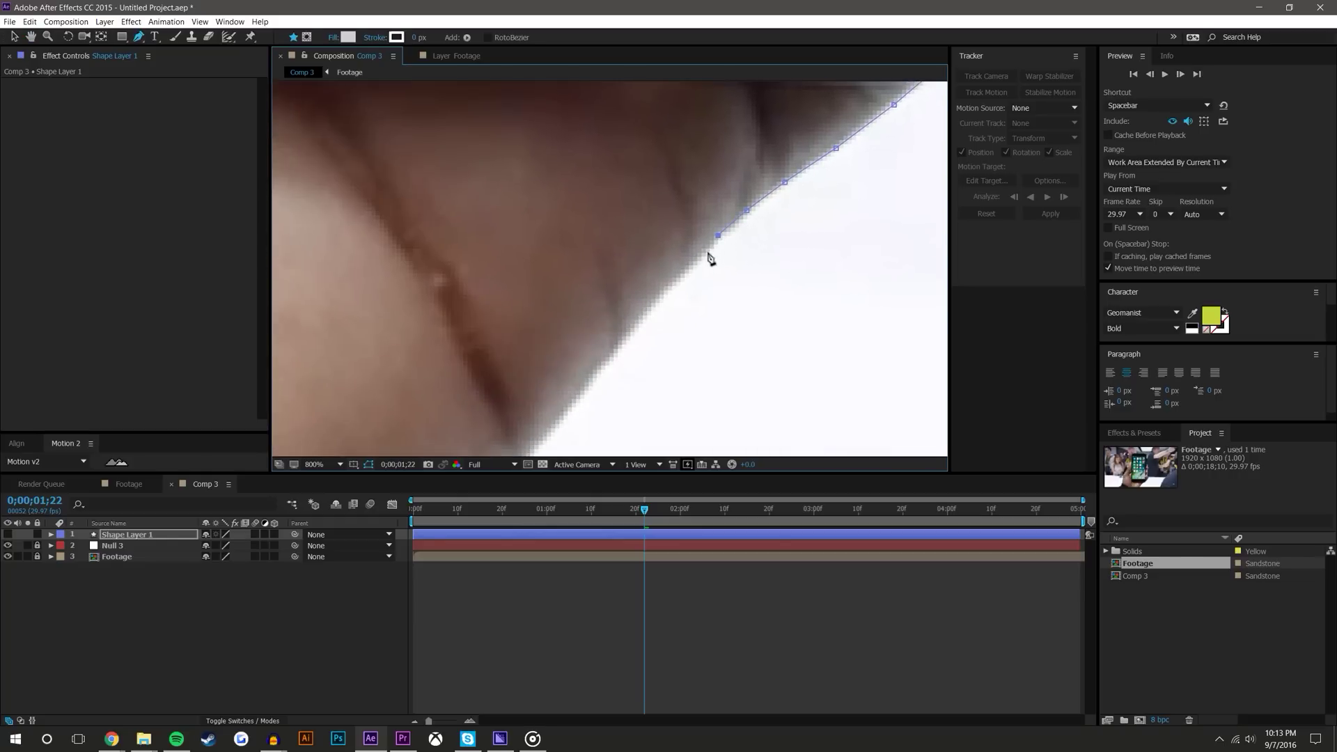
click(685, 268)
click(637, 327)
click(600, 369)
click(569, 407)
Step: Extend the path down the last stretch of the palm's edge and past the bottom of the frame
drag(659, 373, 731, 260)
click(683, 314)
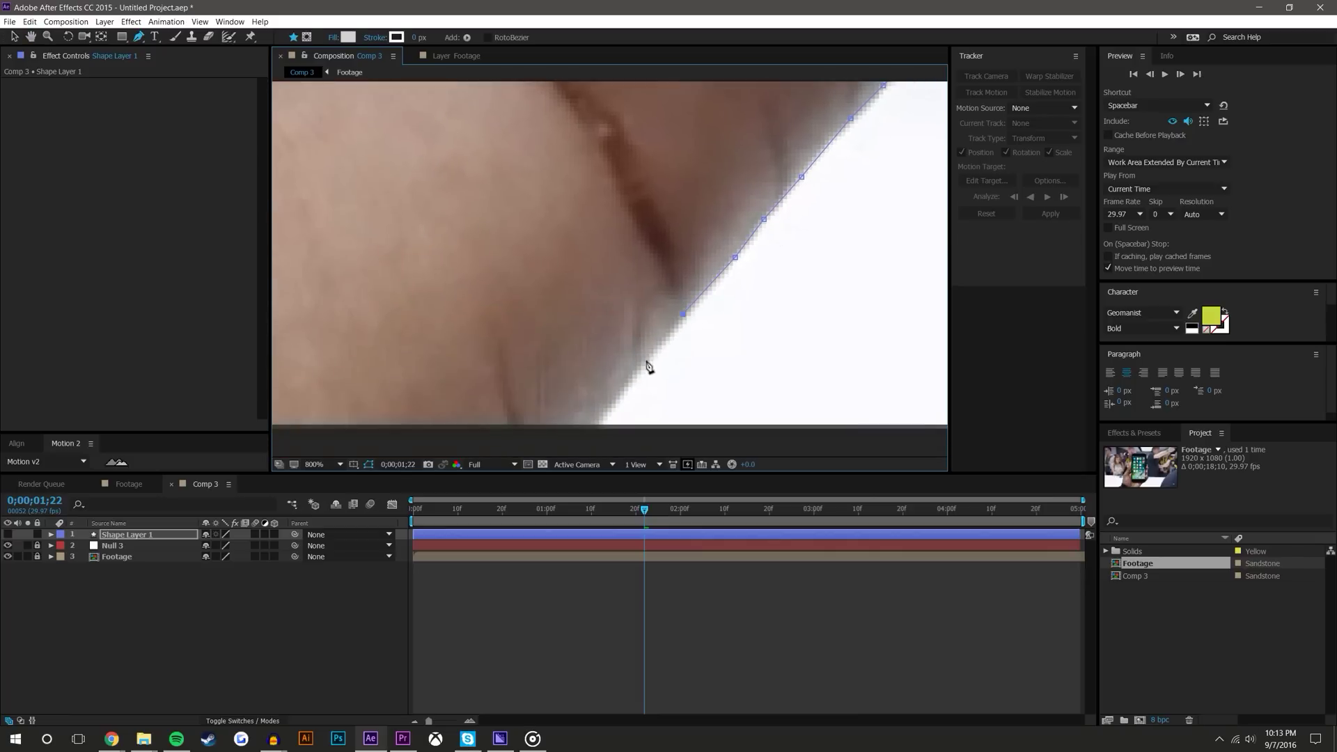
click(646, 362)
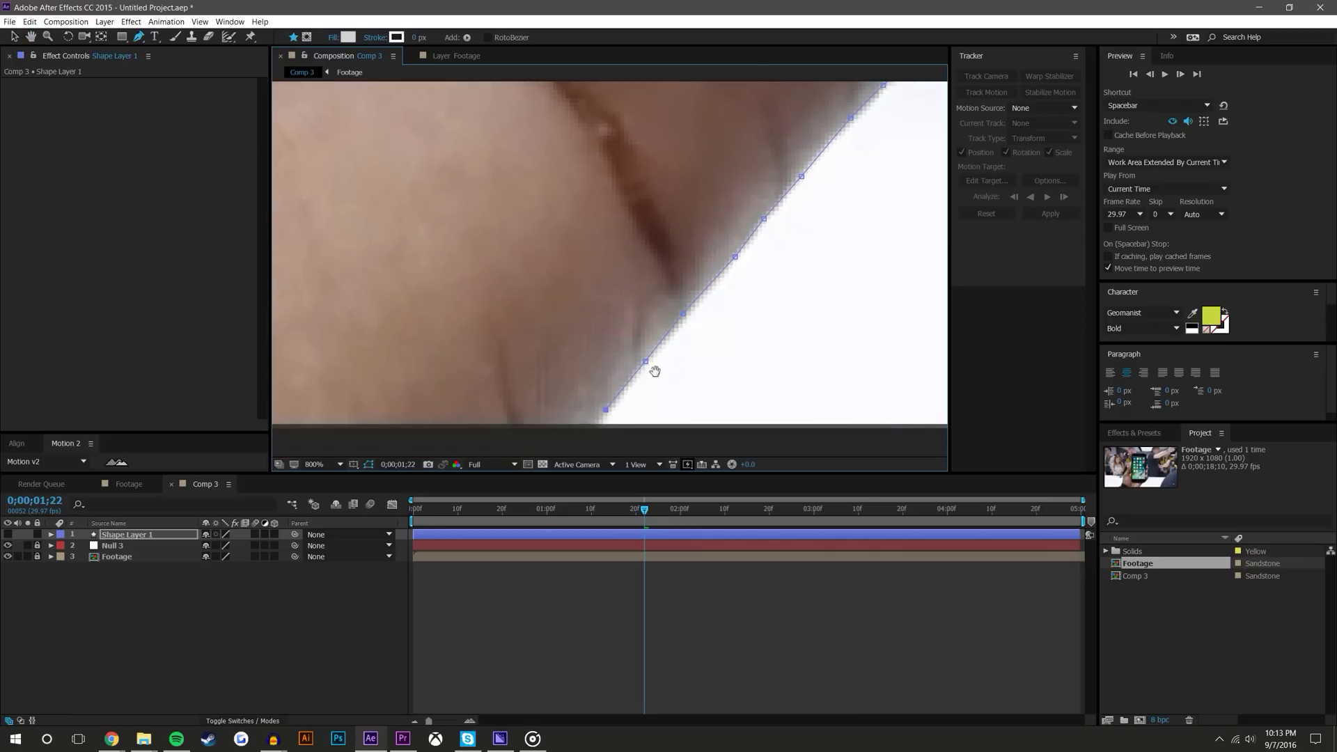
drag(631, 406, 743, 337)
click(705, 379)
Step: Run the path beneath the frame back to the sleeve and close it at its starting point
scroll(750, 352, down, 5)
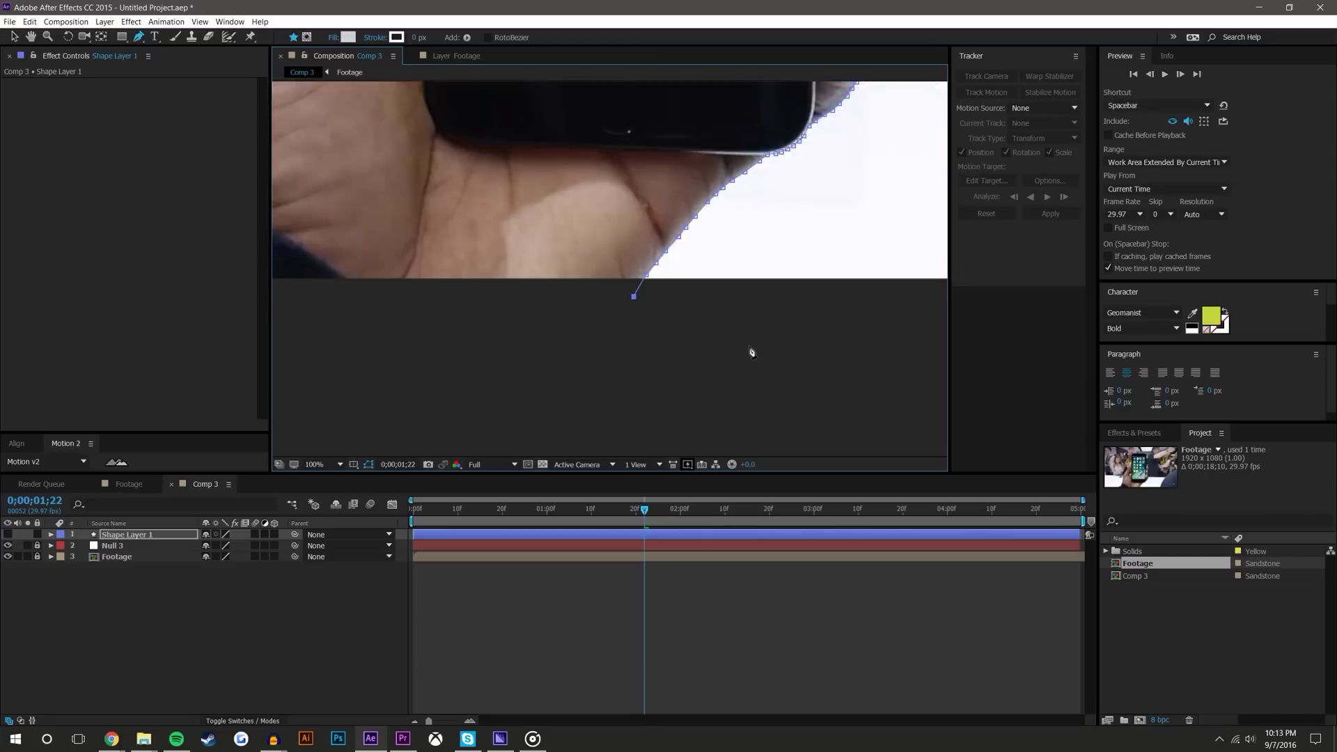
click(597, 296)
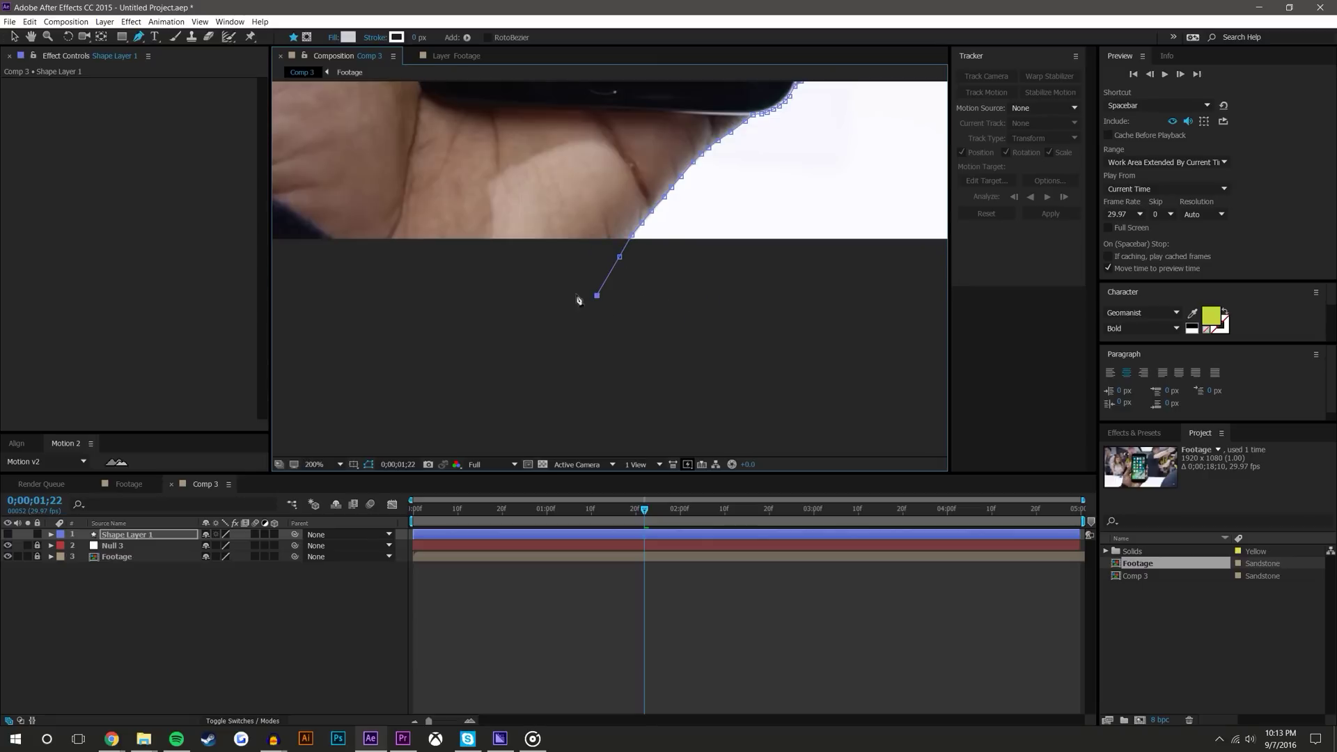
drag(557, 282, 1018, 315)
click(543, 355)
click(507, 306)
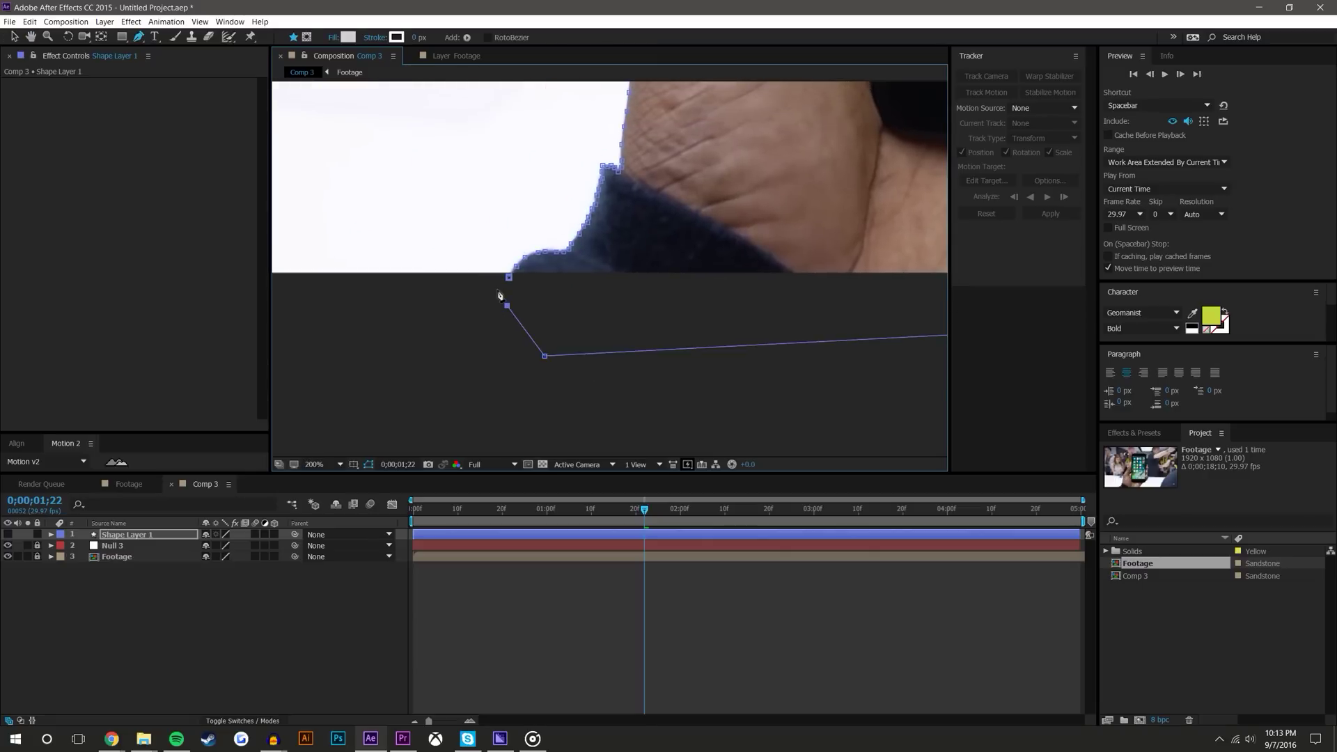
scroll(501, 298, up, 2)
click(613, 278)
click(631, 243)
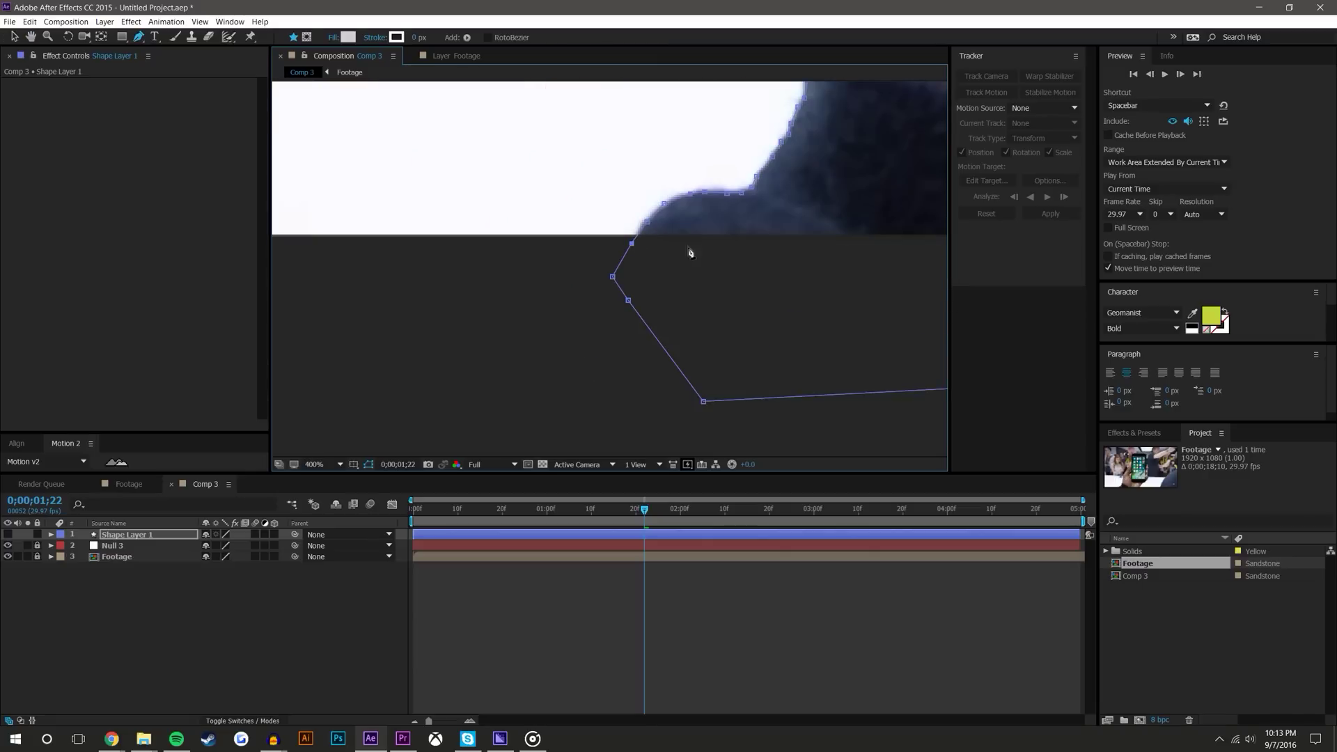
Step: Make Shape Layer 1 visible again, switch to the Selection tool, and deselect the layer
scroll(698, 256, down, 1)
drag(725, 243, 465, 436)
scroll(599, 327, down, 4)
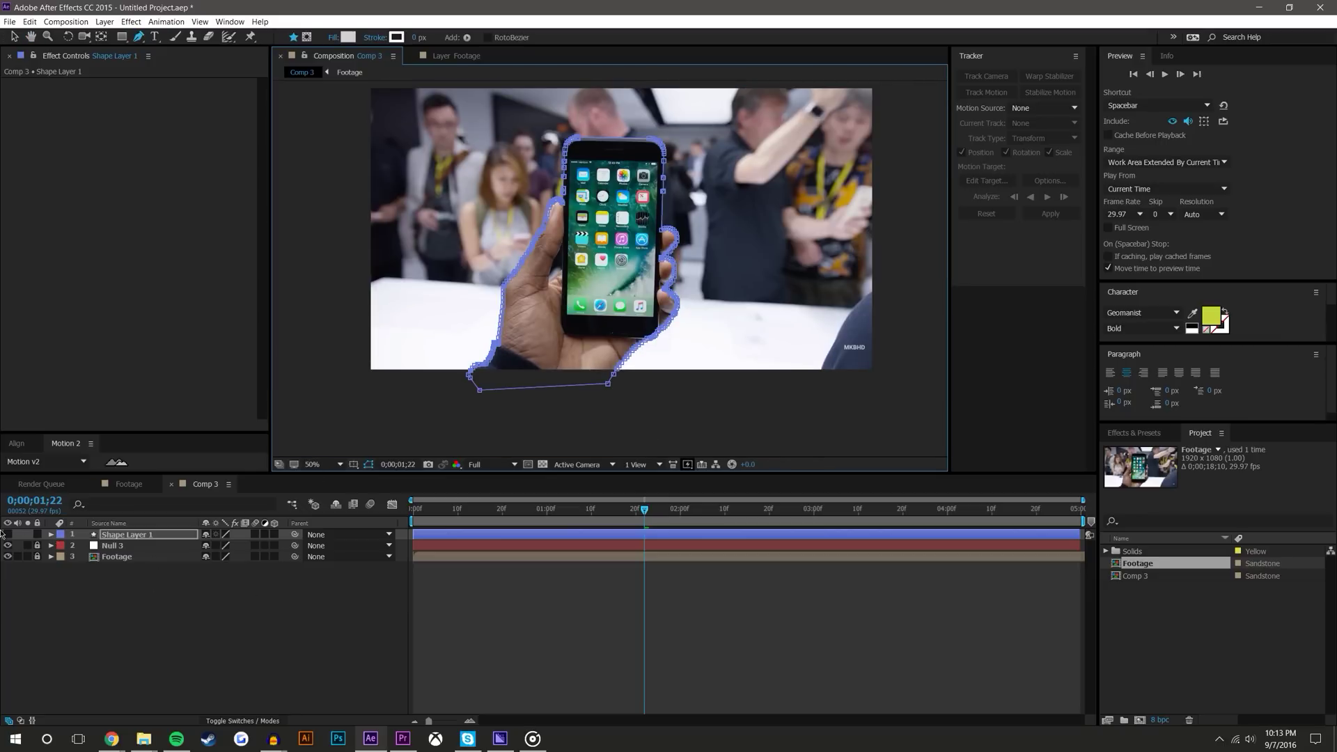
click(7, 535)
click(14, 36)
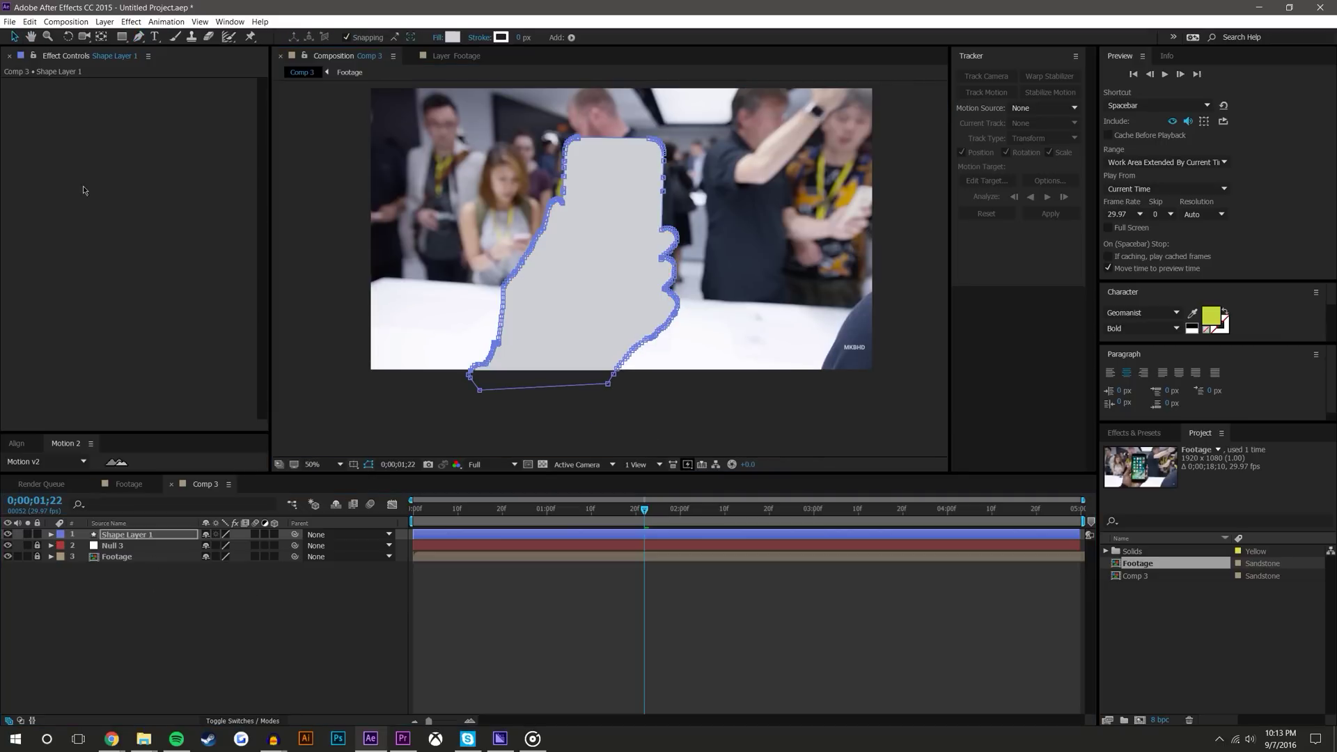
click(263, 653)
Step: Examine the filled silhouette's edges around the fingers and its fit over the whole hand
scroll(669, 134, up, 1)
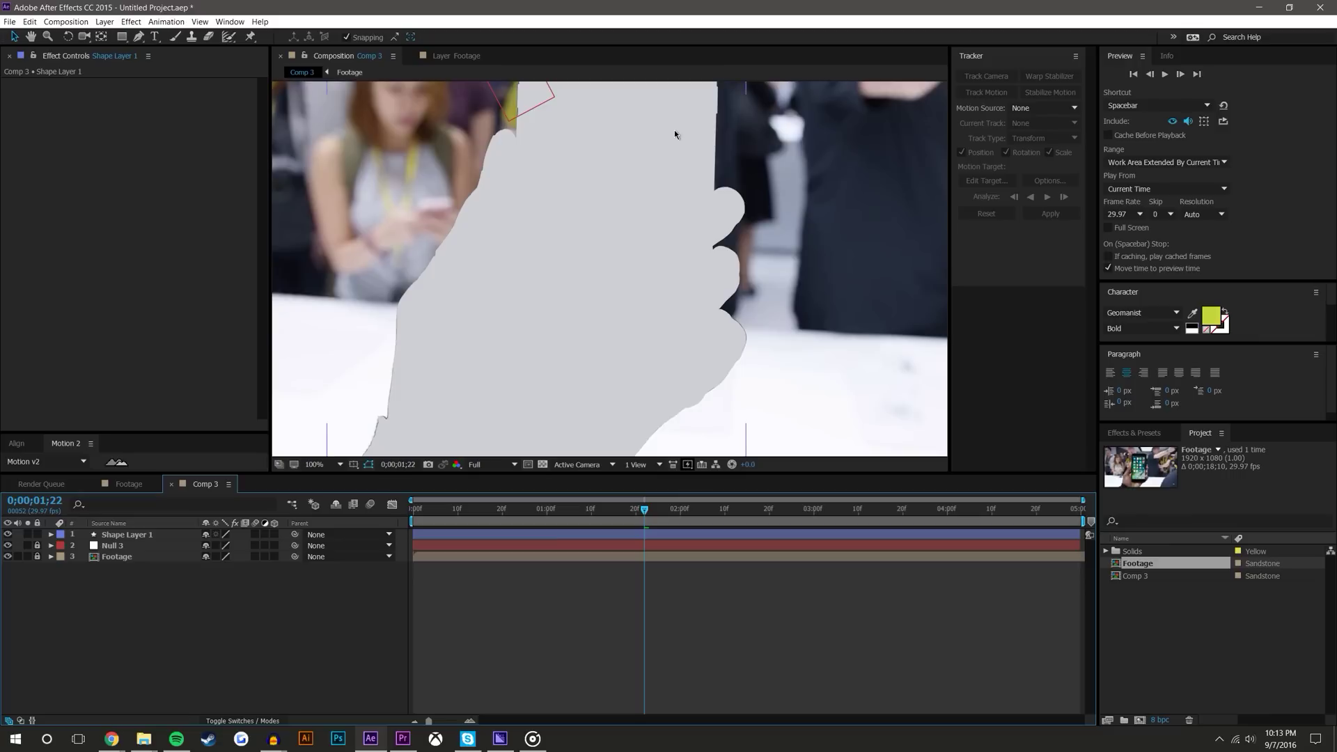
scroll(861, 395, up, 1)
key(space)
drag(841, 356, 535, 264)
scroll(536, 265, up, 1)
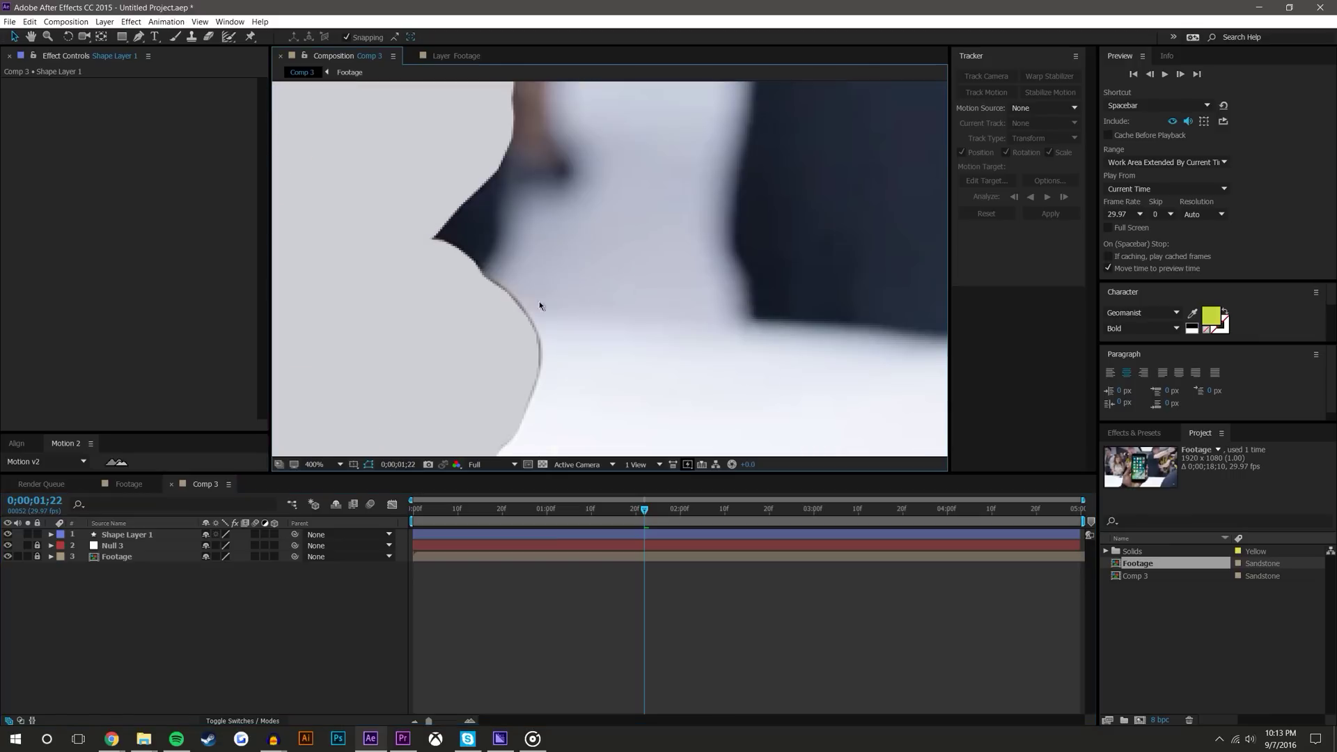
scroll(557, 352, down, 6)
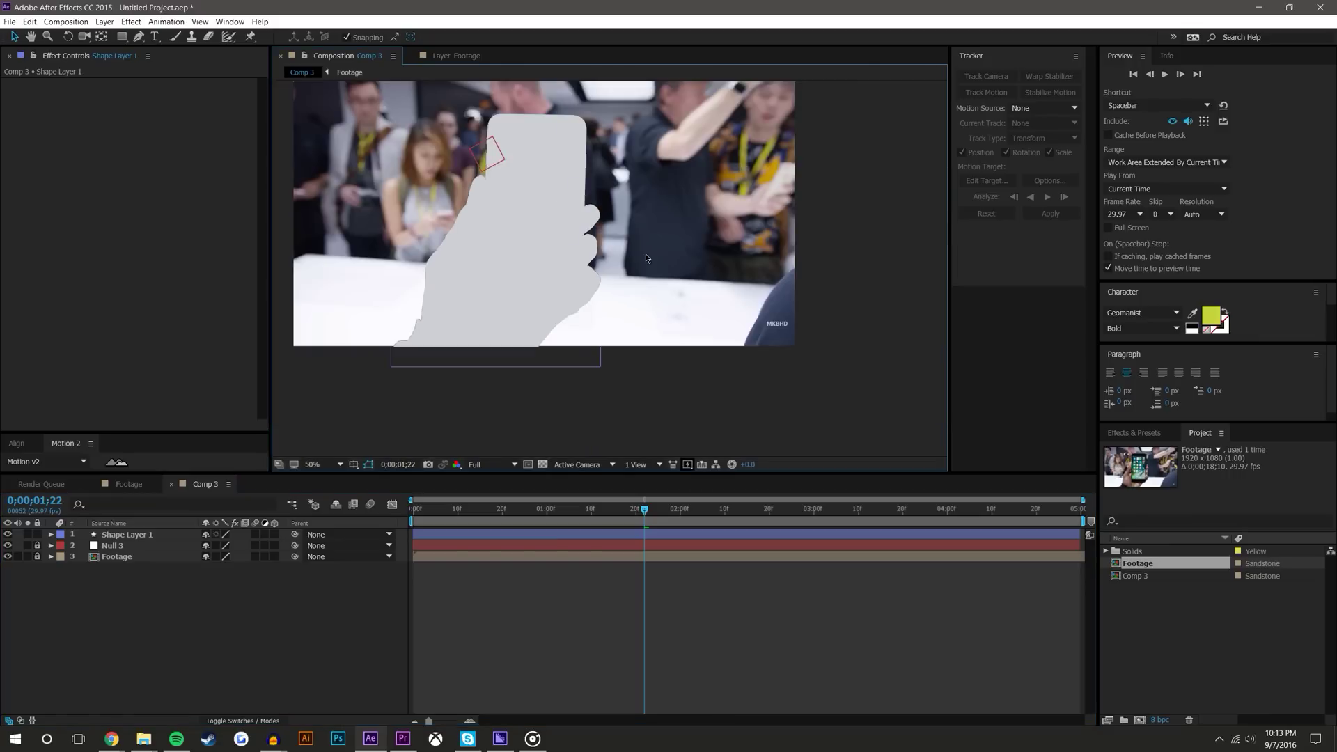
click(259, 606)
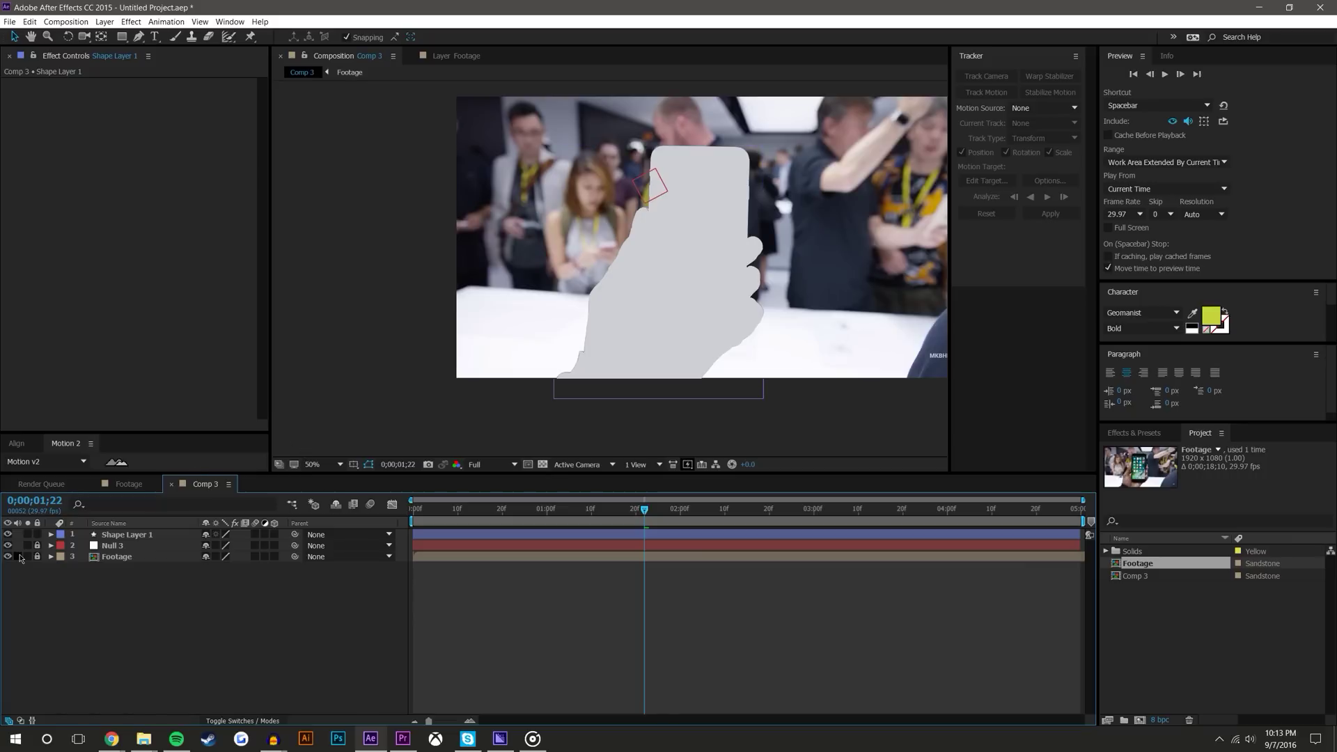
Step: Add a new mask to Shape Layer 1, reveal its Mask Path, and deselect the layer
right_click(132, 536)
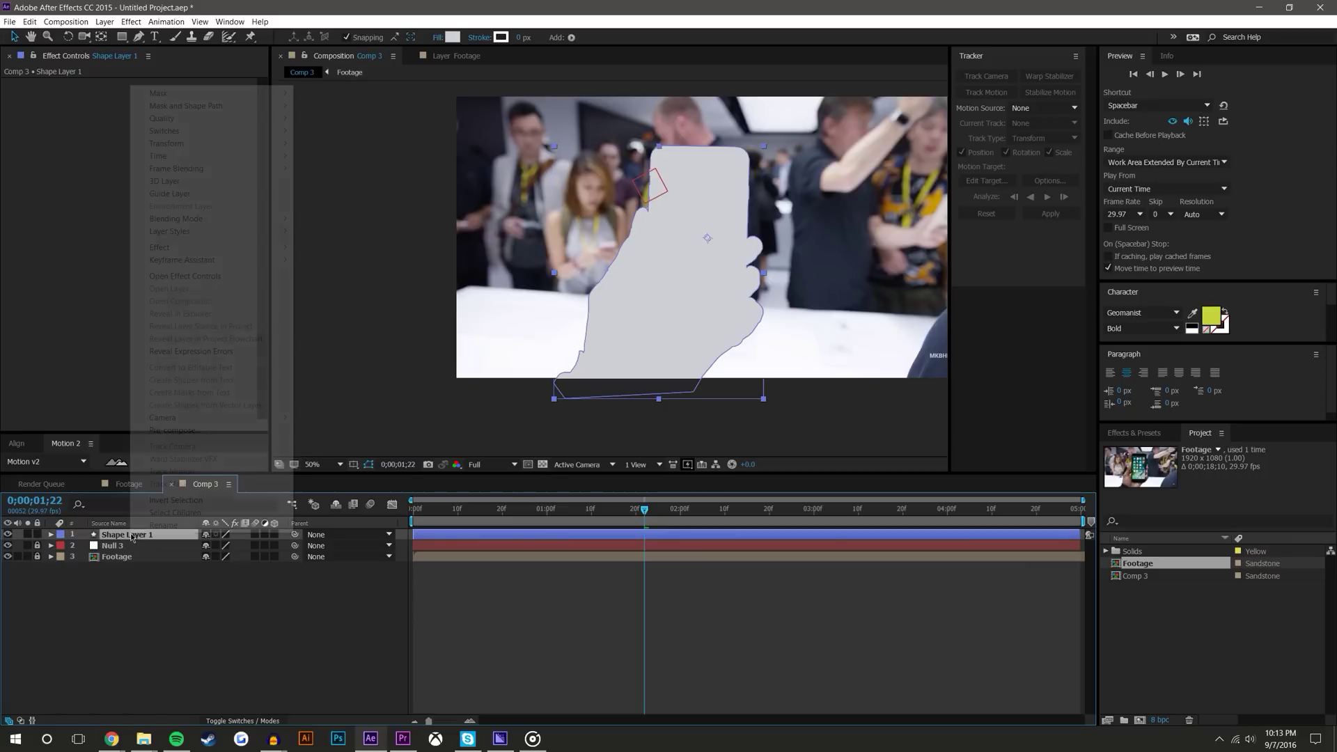
mouse_move(200, 94)
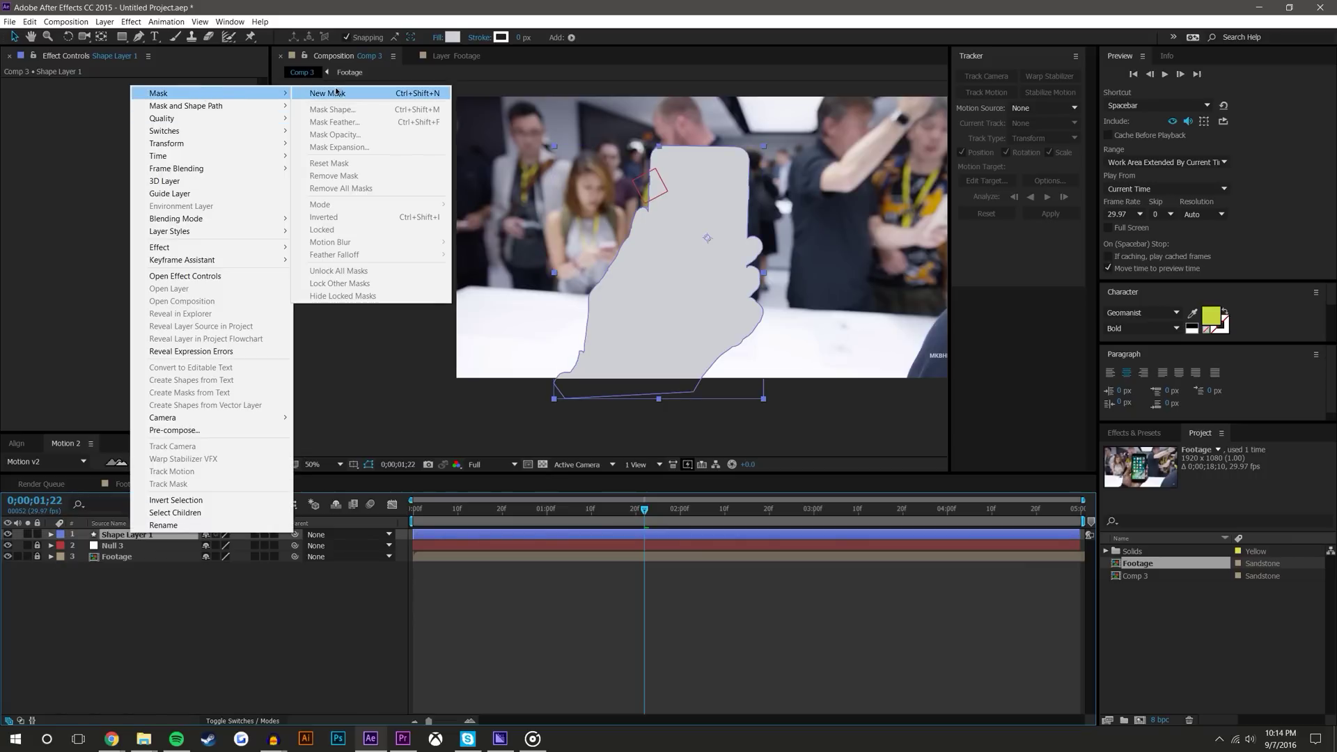
click(341, 93)
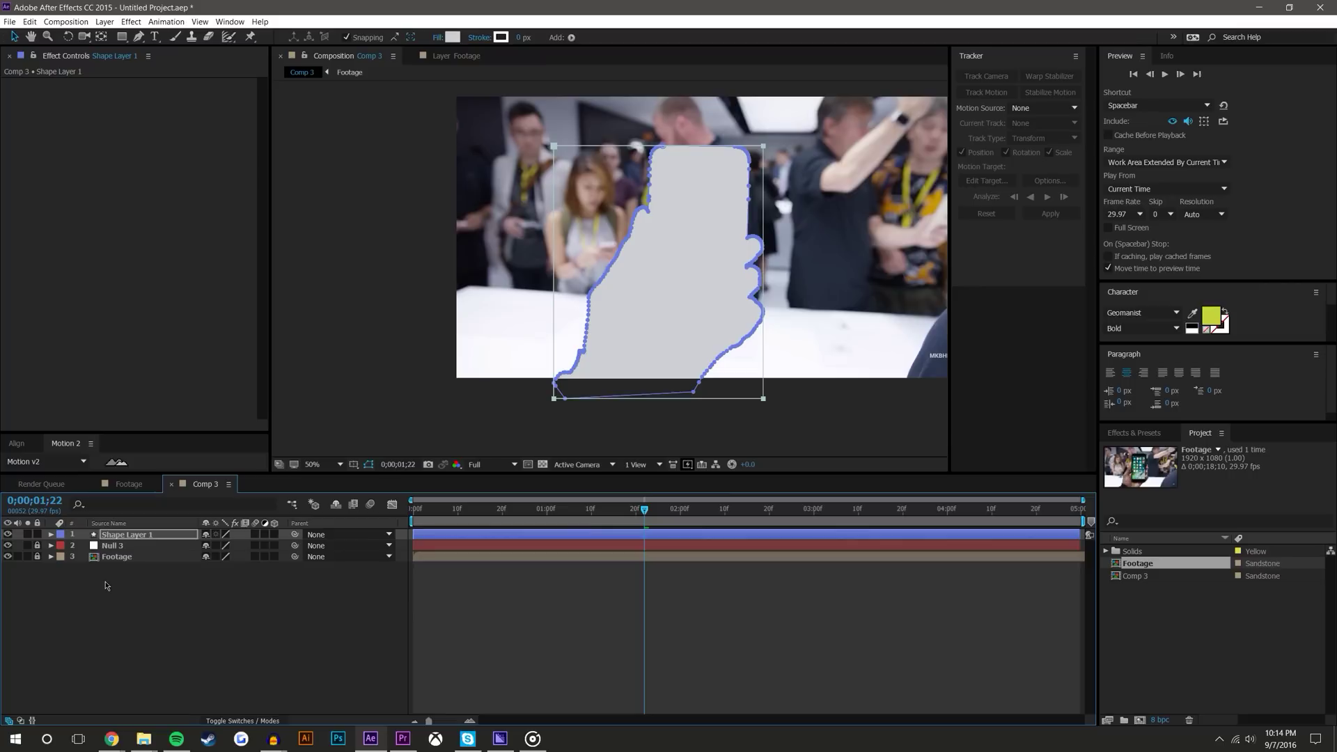
key(m)
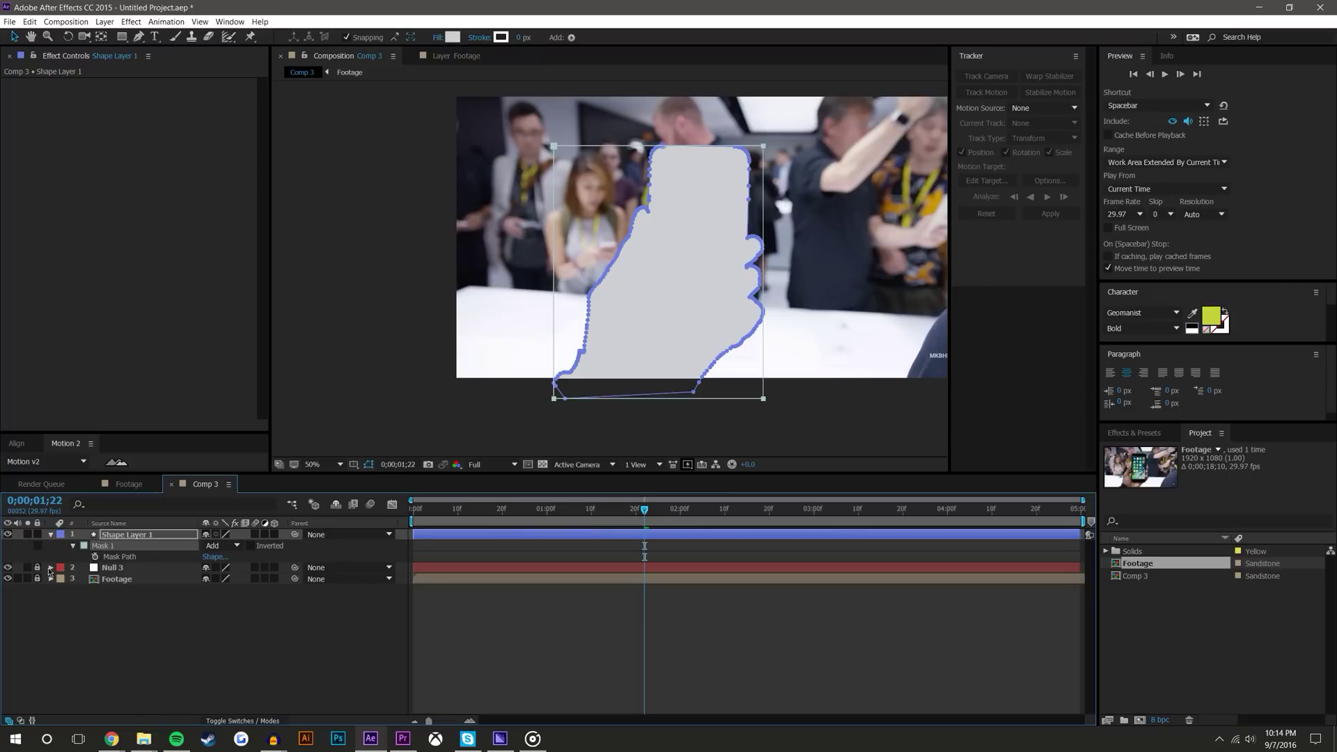
click(167, 630)
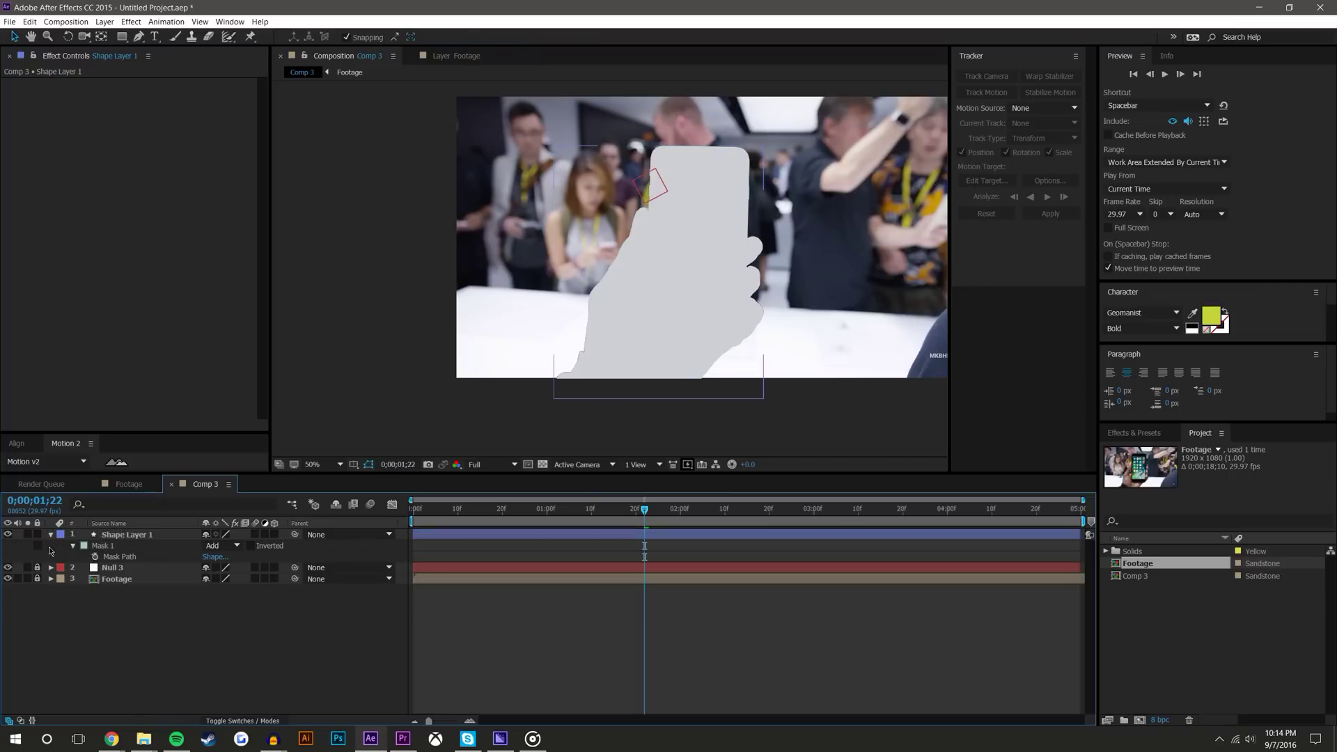
Step: Hide Shape Layer 1, examine the gap between the thumb and the phone, and show the layer again
click(8, 535)
scroll(621, 266, up, 4)
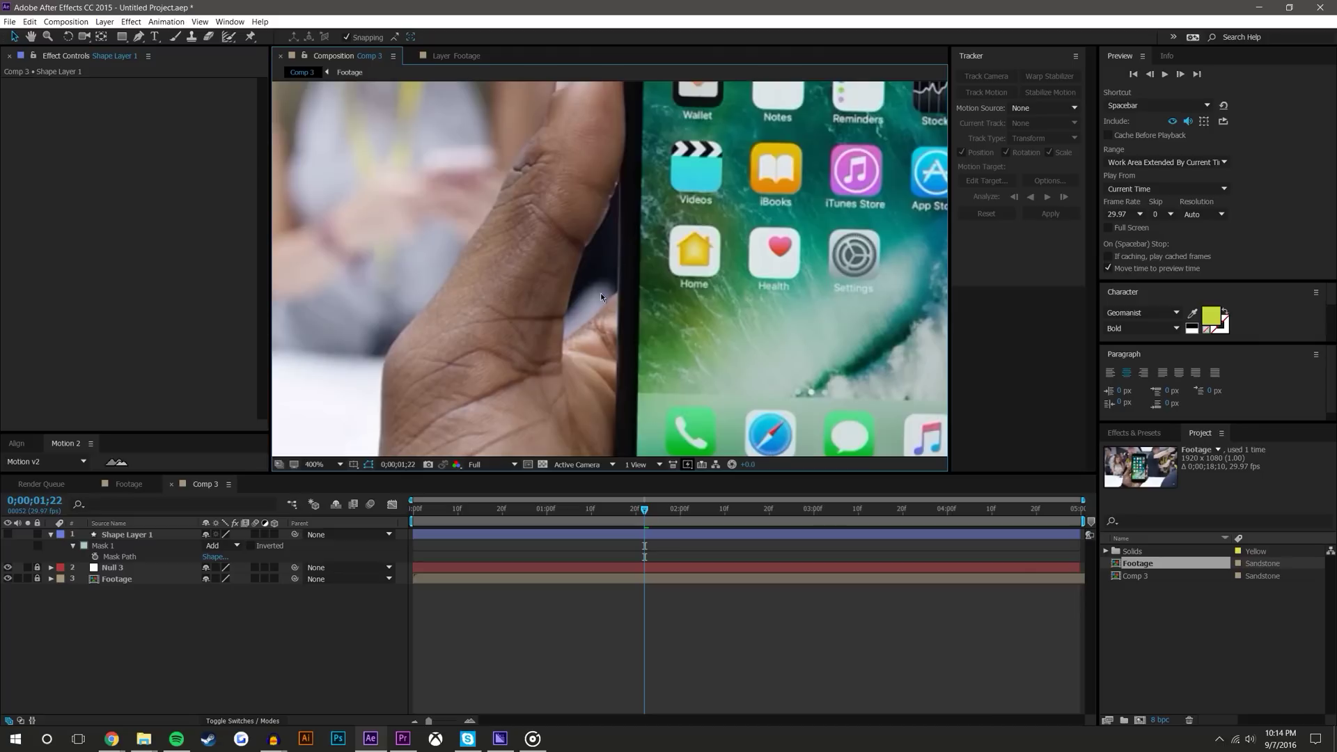
scroll(598, 195, down, 2)
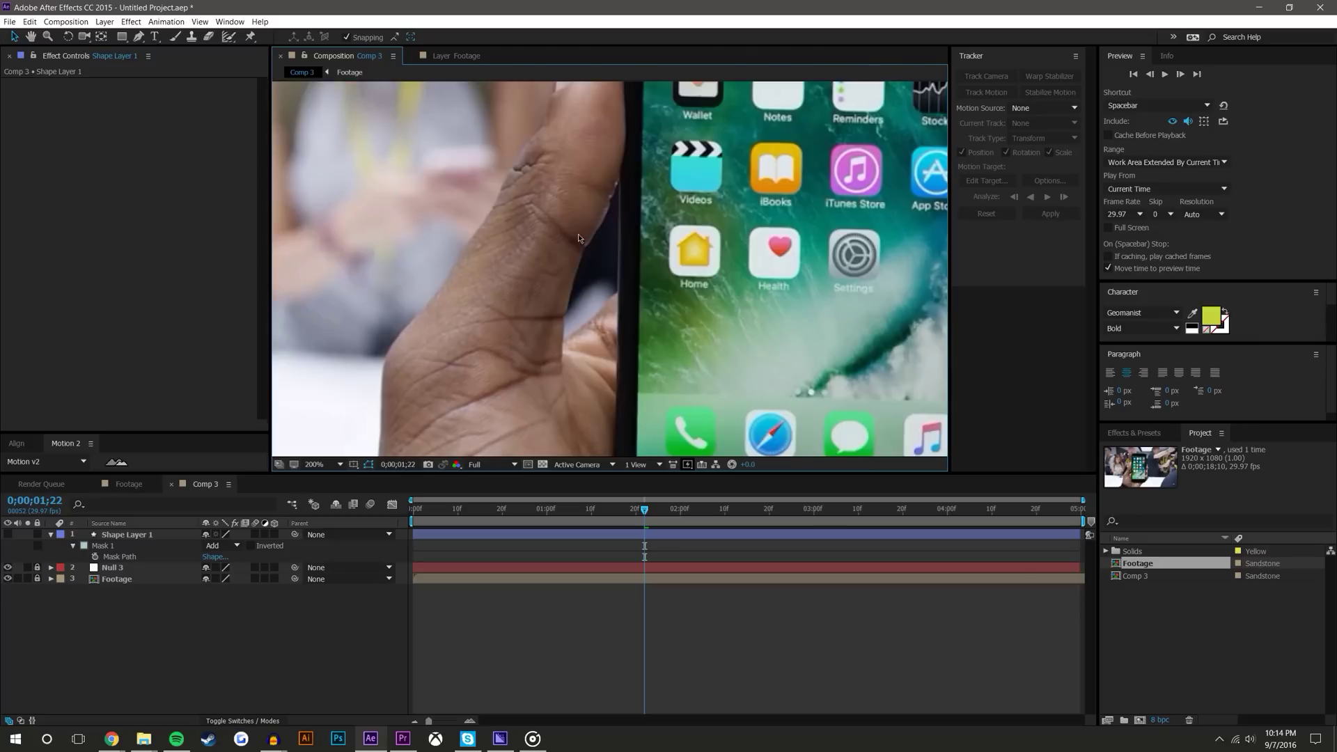
click(8, 534)
scroll(511, 281, down, 3)
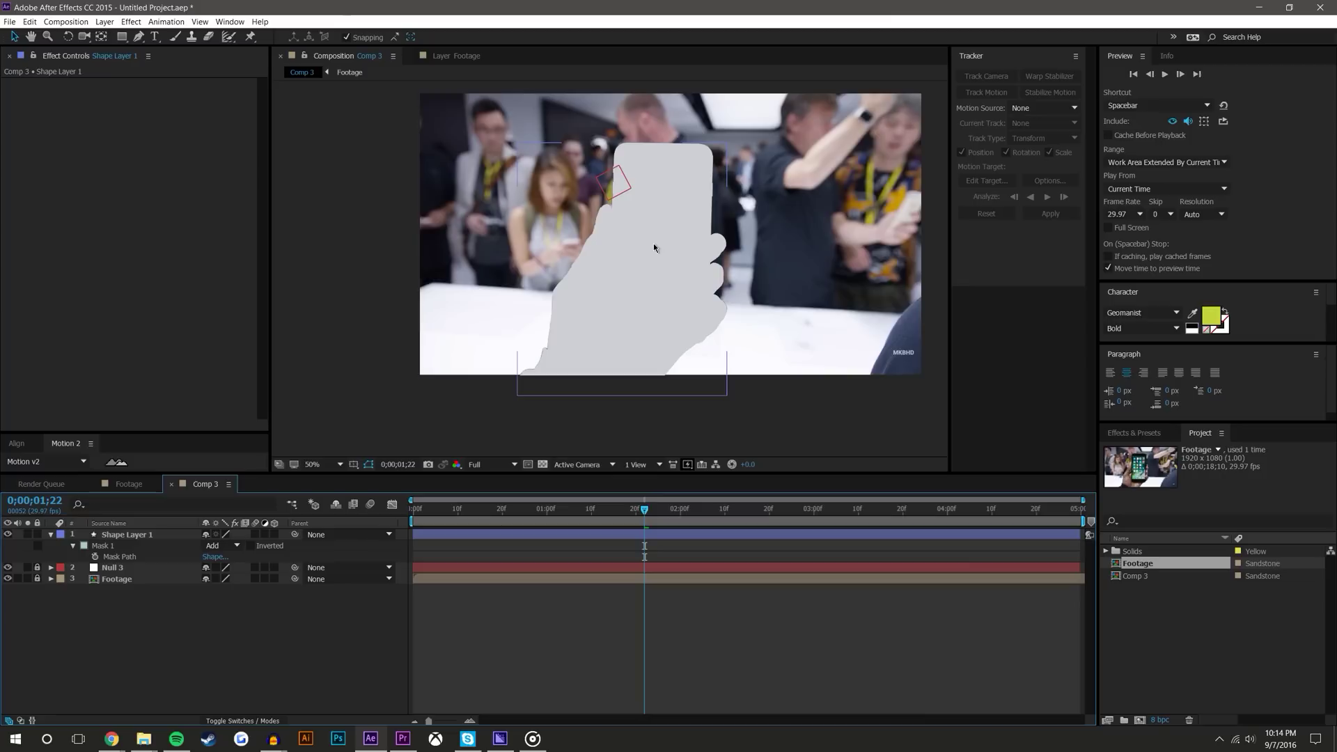
drag(651, 273, 638, 284)
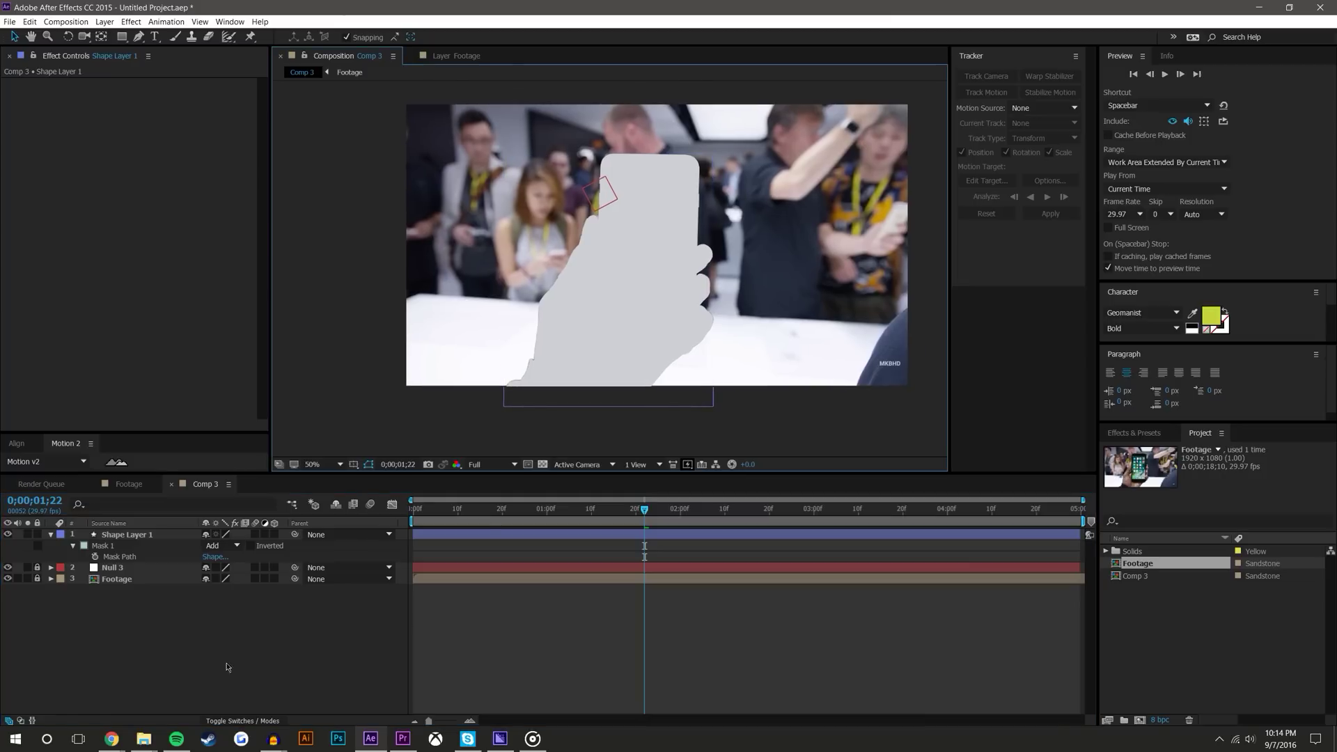
Step: Collapse Shape Layer 1's properties and rename the layer as Roto Mask
click(51, 534)
right_click(165, 535)
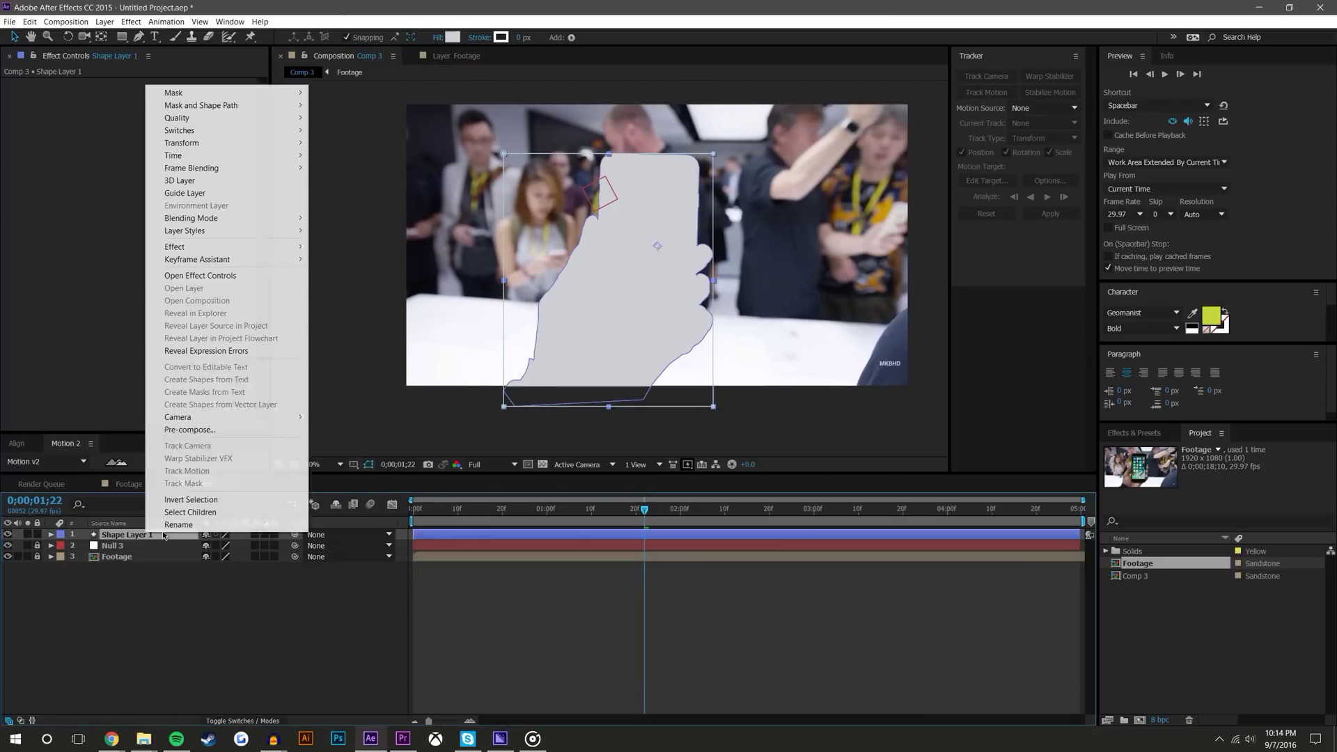
click(178, 524)
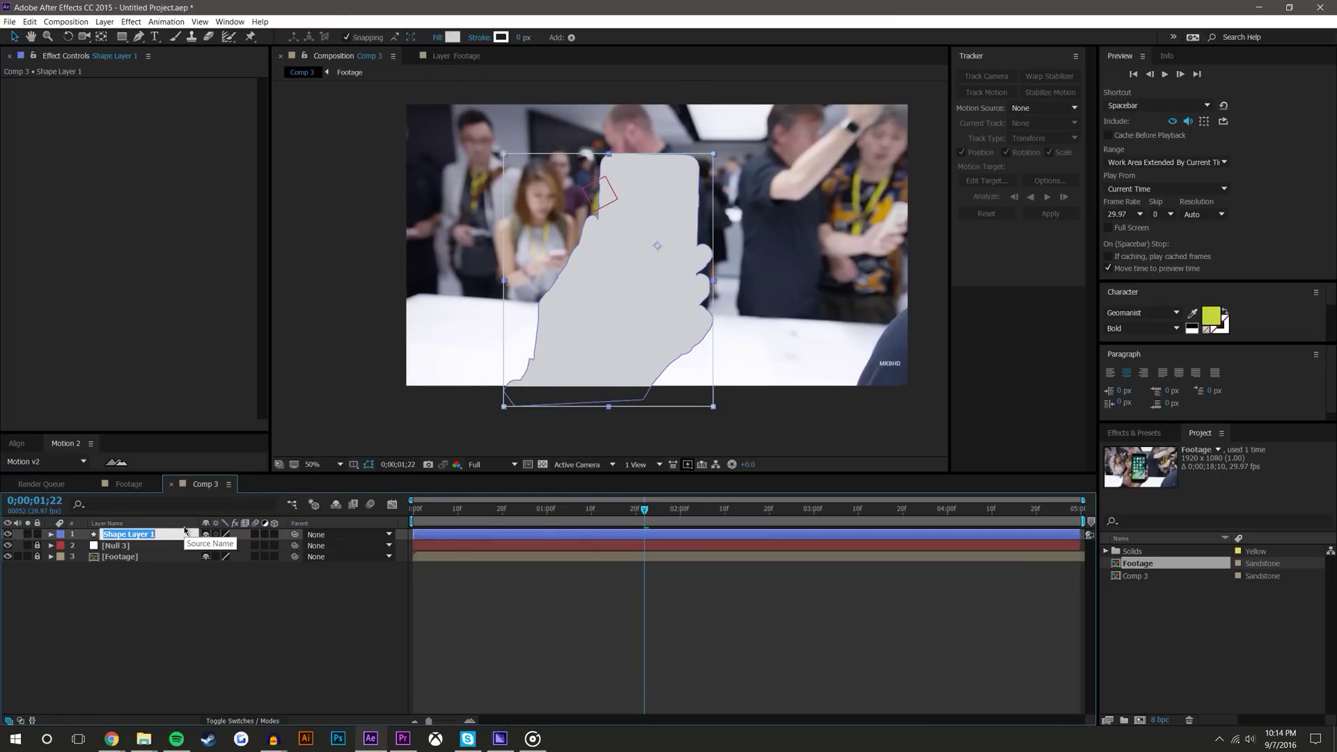
text(Roto)
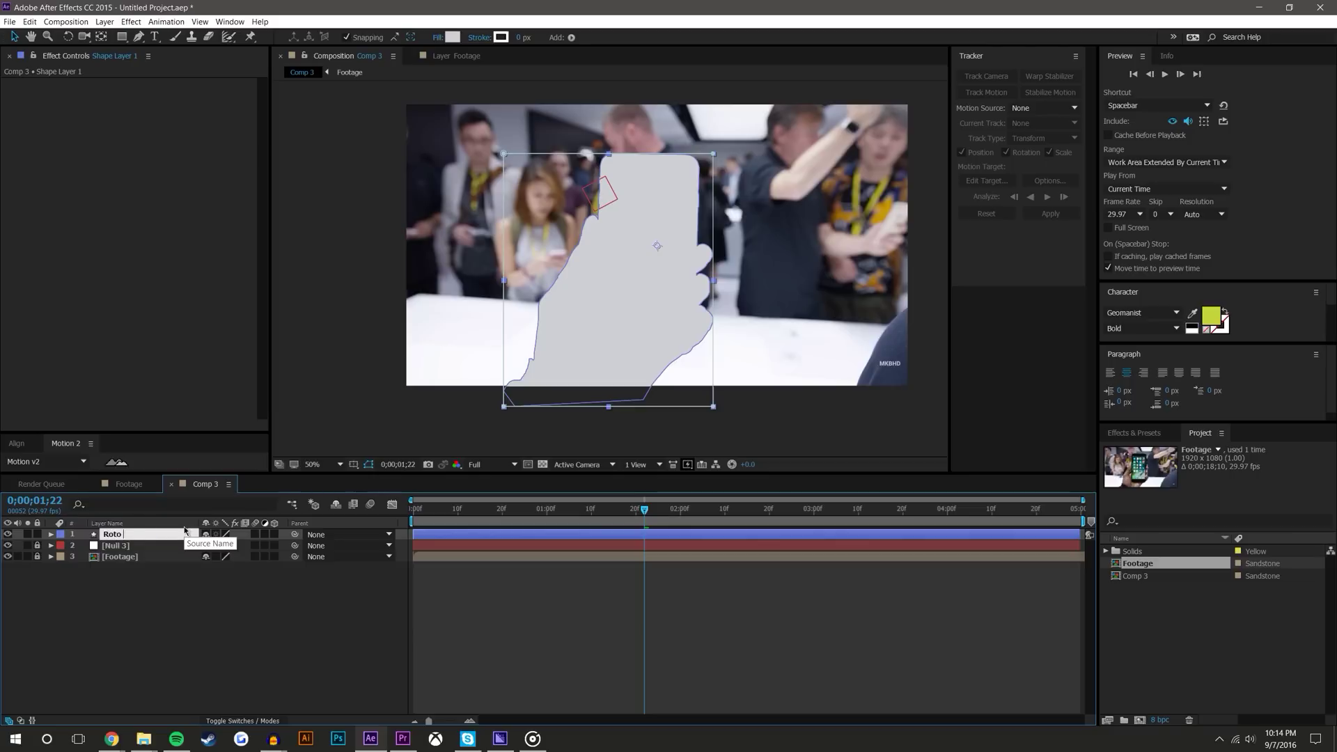
text( Mask)
key(Return)
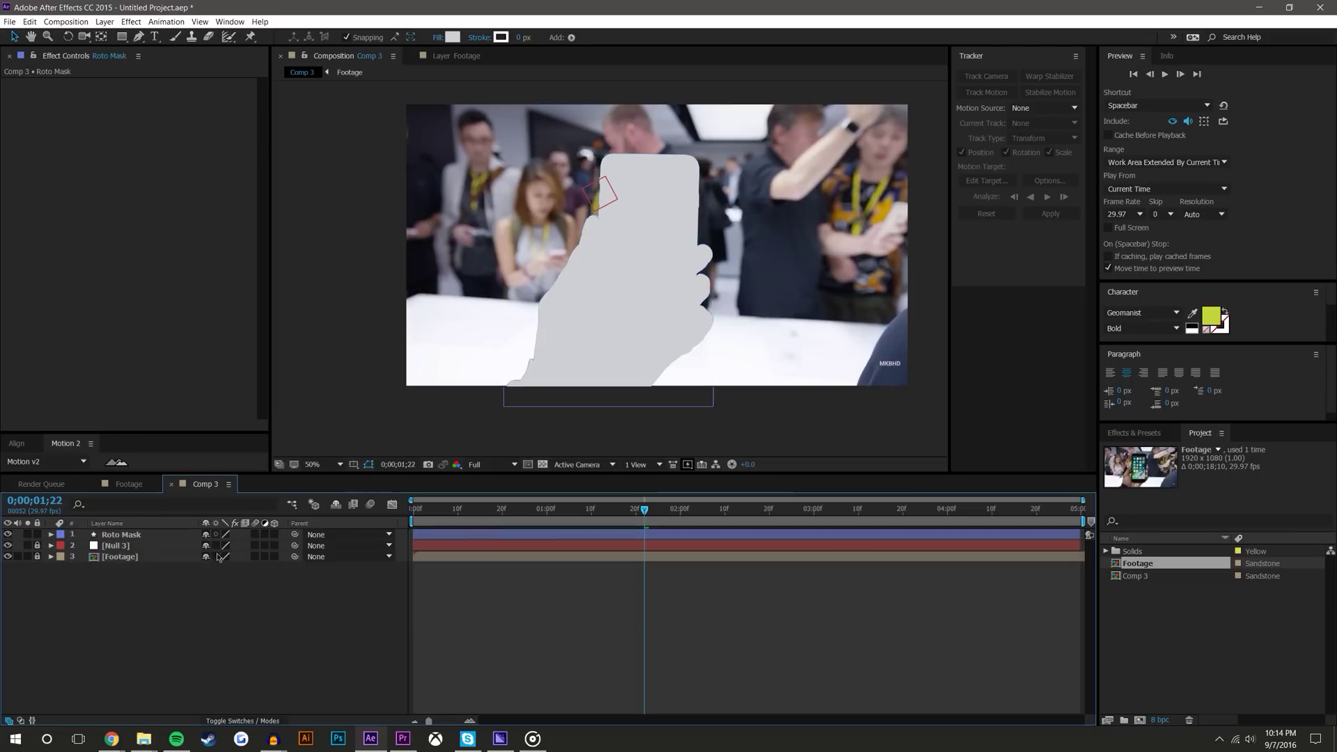
Step: Parent the Roto Mask layer to Null 3 and place it directly above the Footage layer
drag(295, 534, 204, 547)
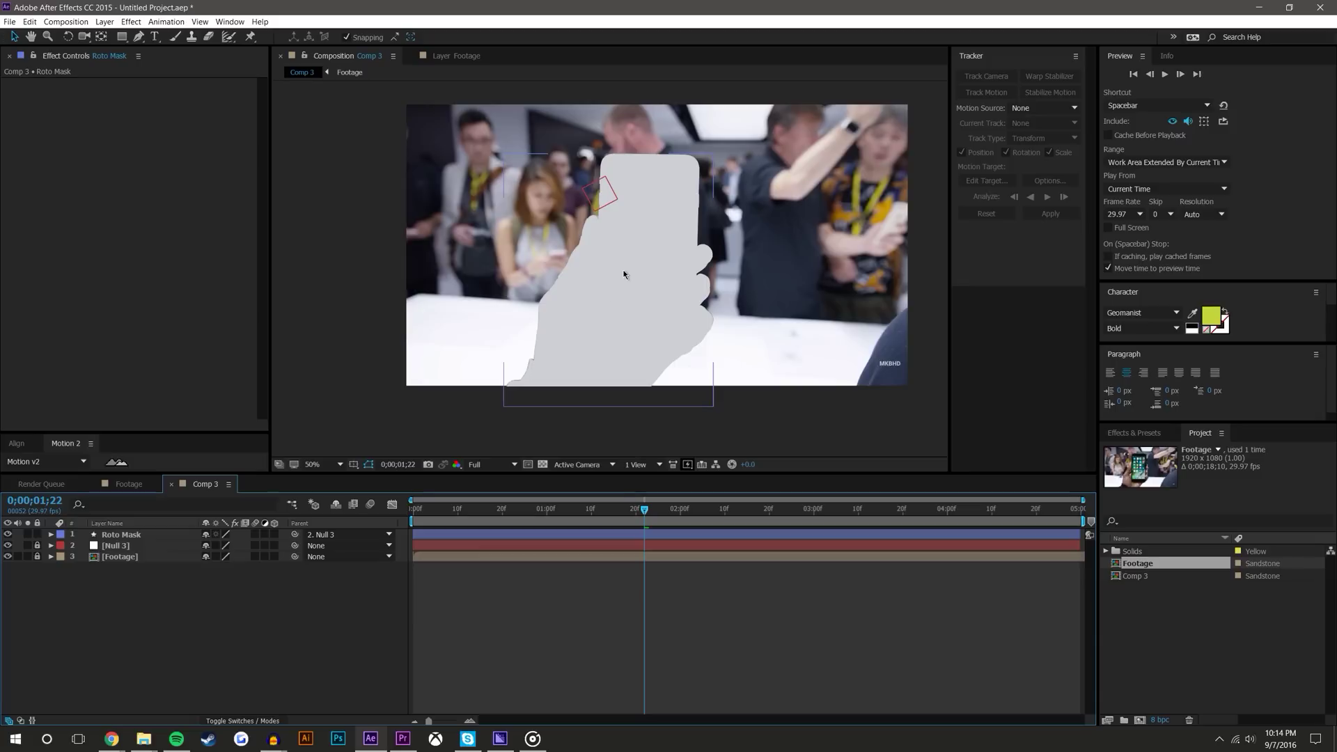
drag(122, 534, 131, 555)
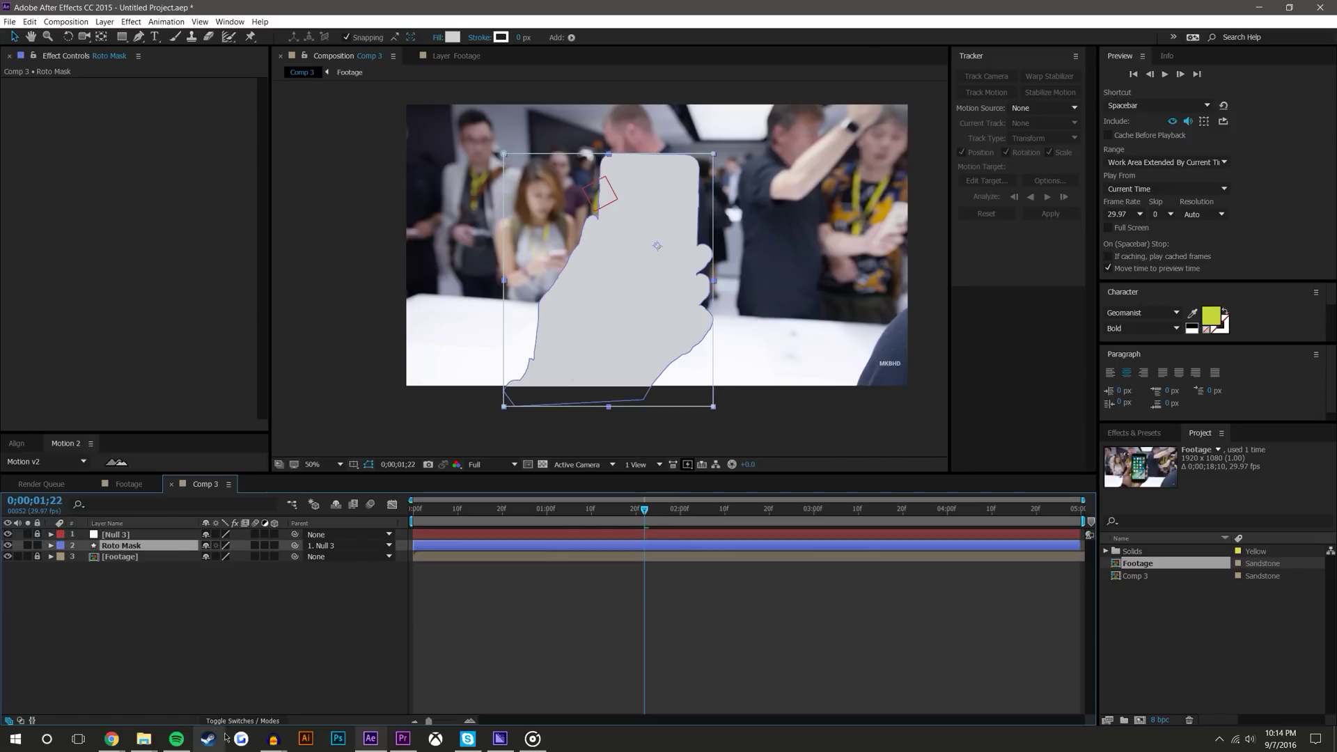
Step: Set the Footage layer's track matte to Alpha Matte "Roto Mask"
click(242, 720)
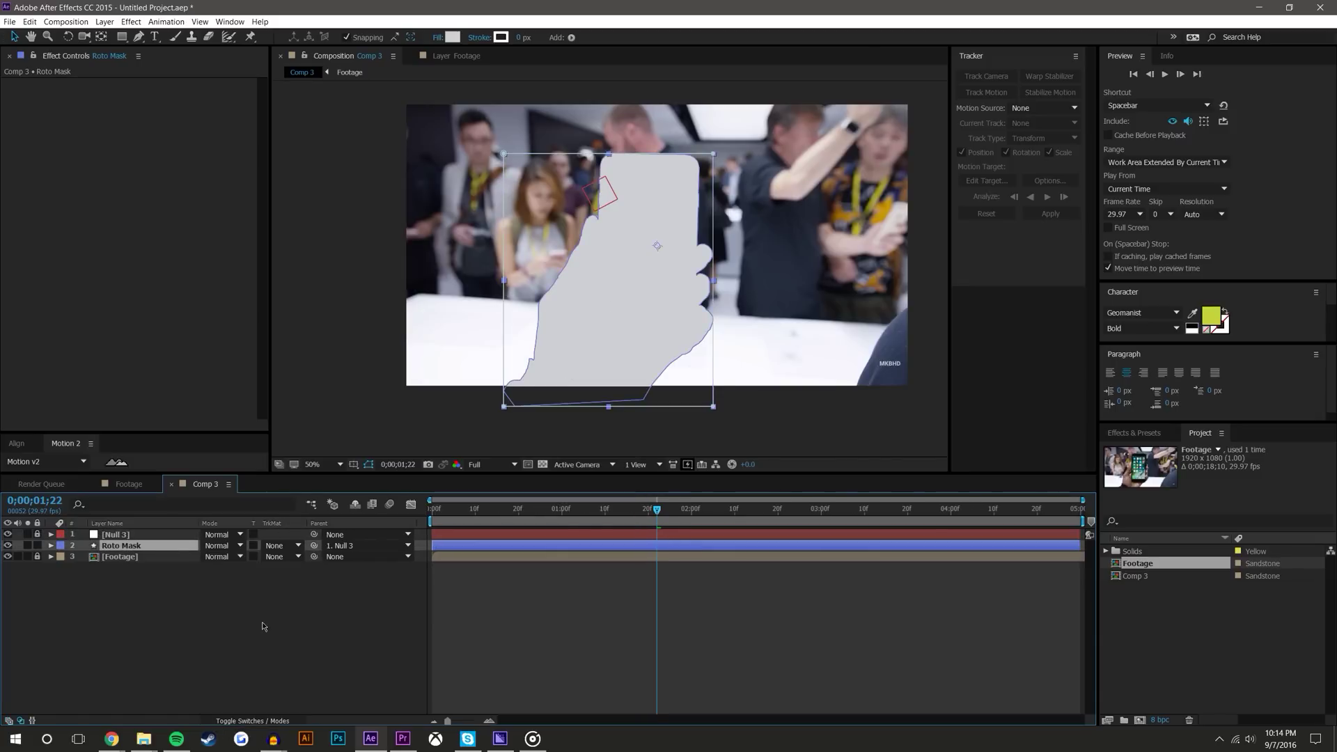
click(8, 556)
click(9, 556)
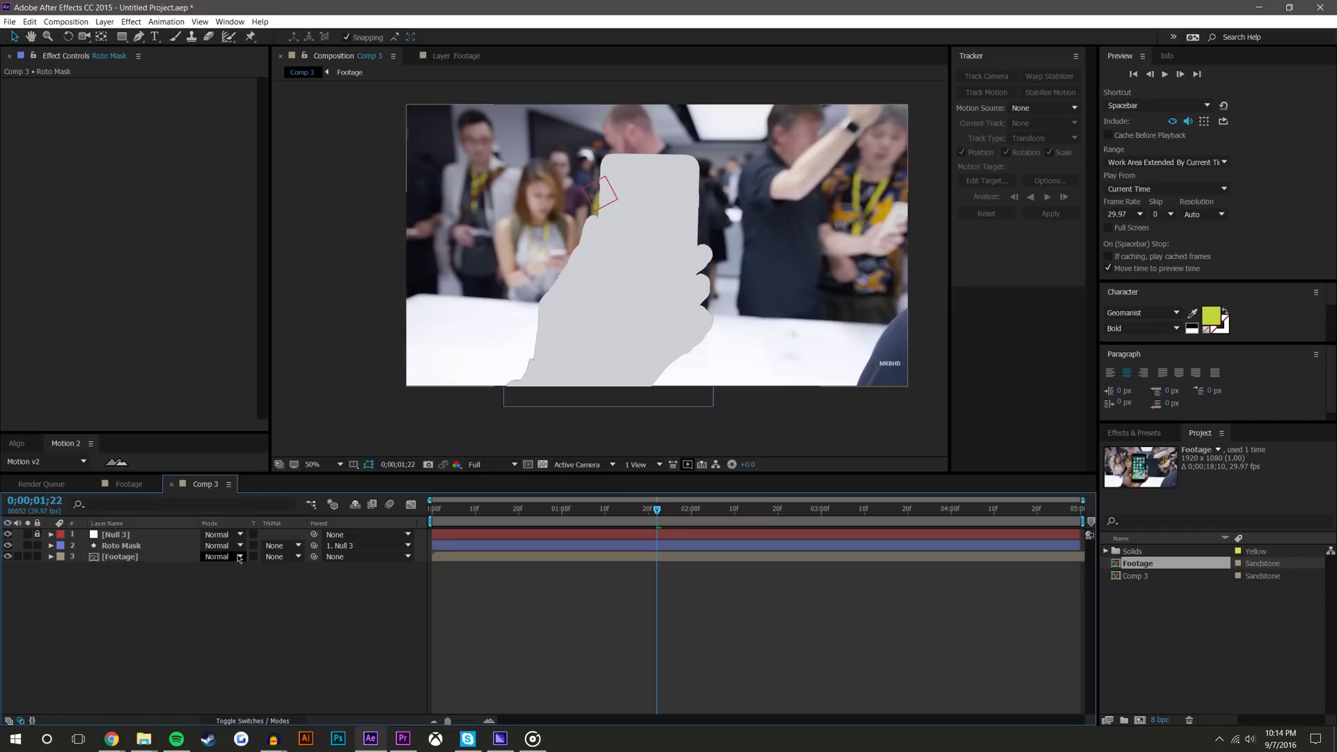
click(279, 556)
click(286, 585)
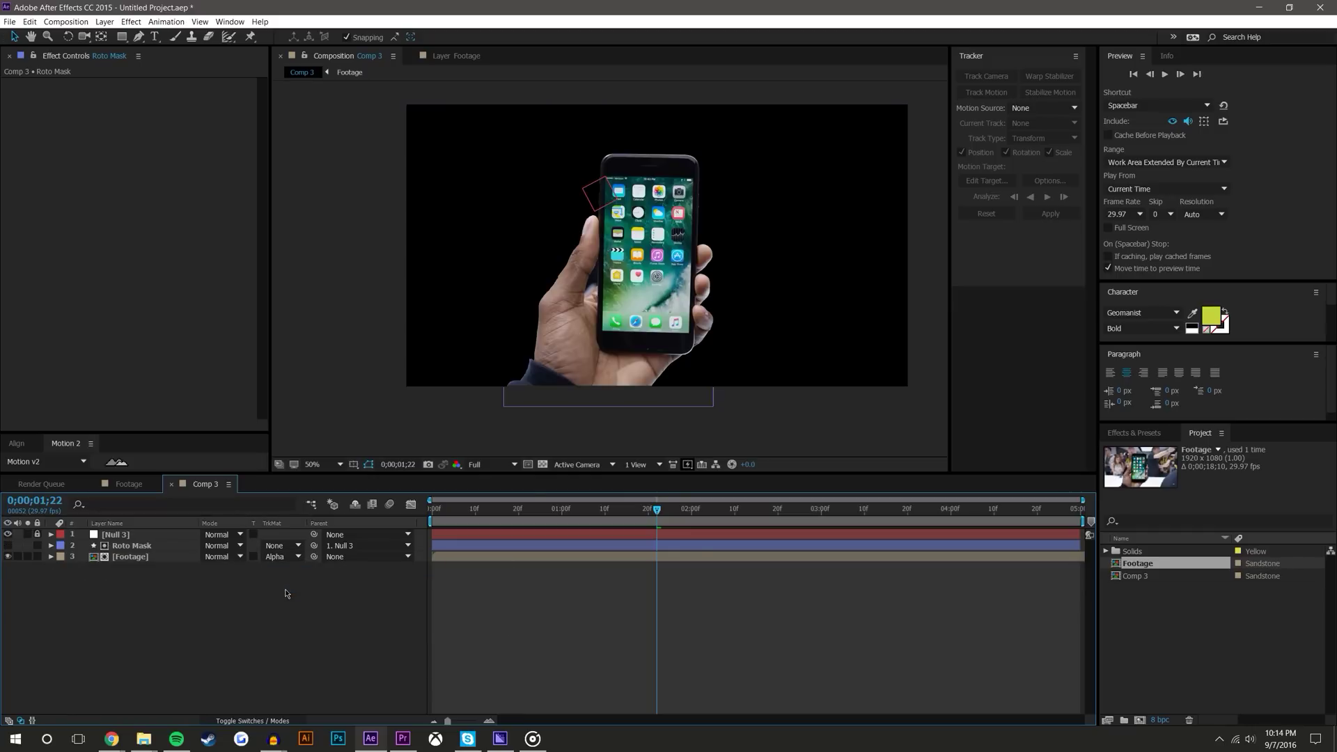
click(280, 556)
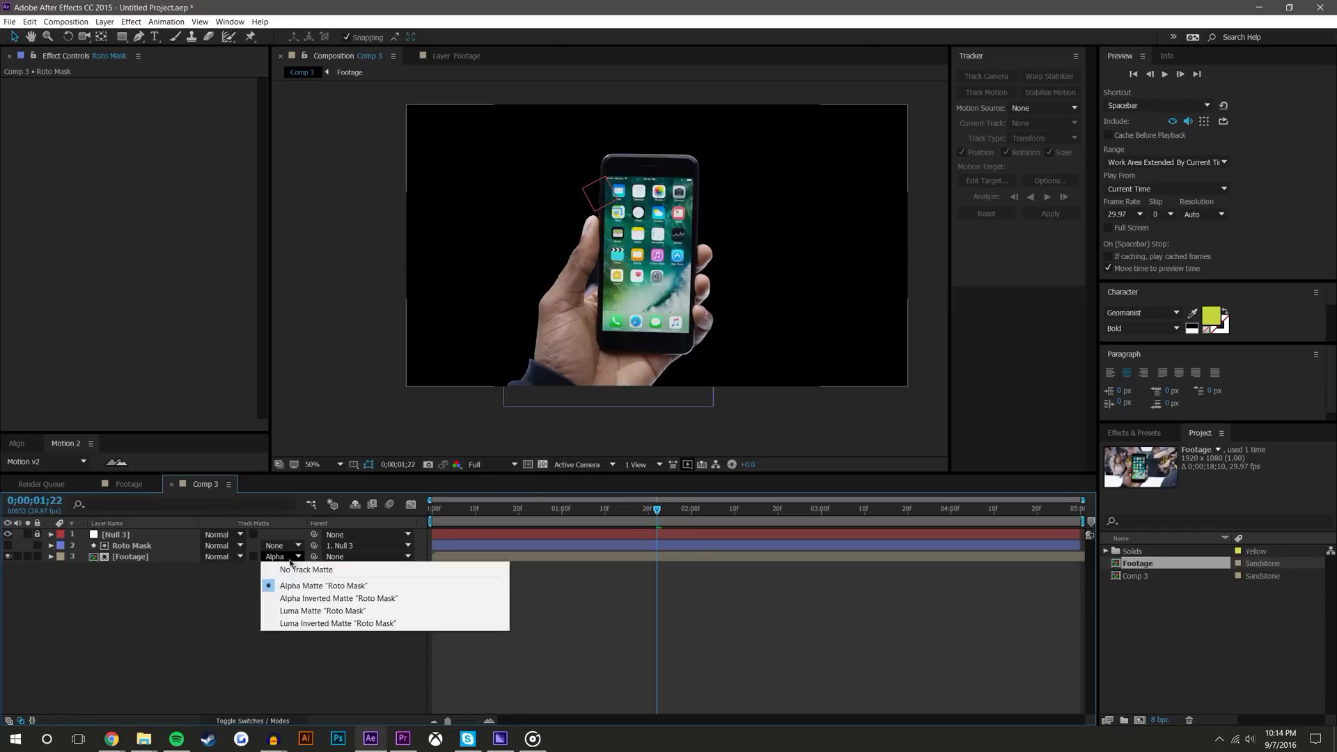
click(385, 588)
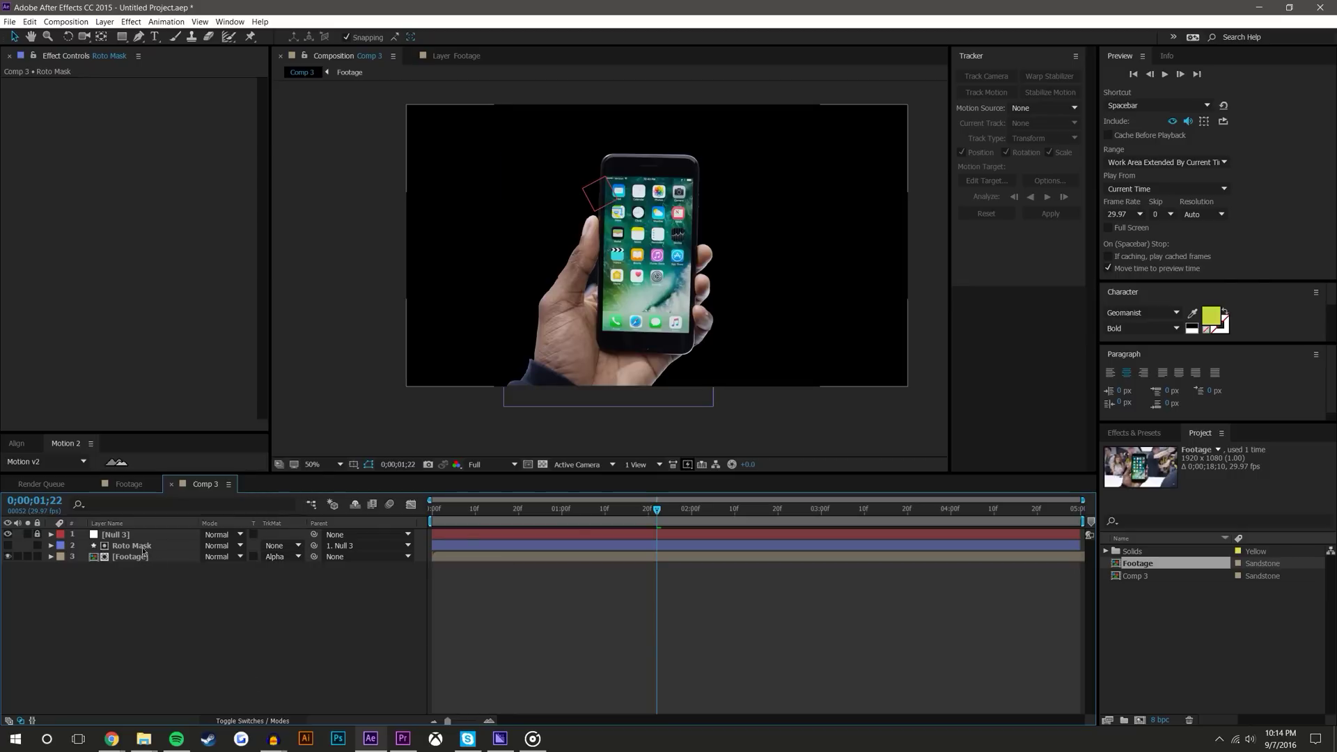
Step: Examine the cut-out hand and phone against the black background and compare them with the Roto Mask outline
scroll(589, 250, up, 4)
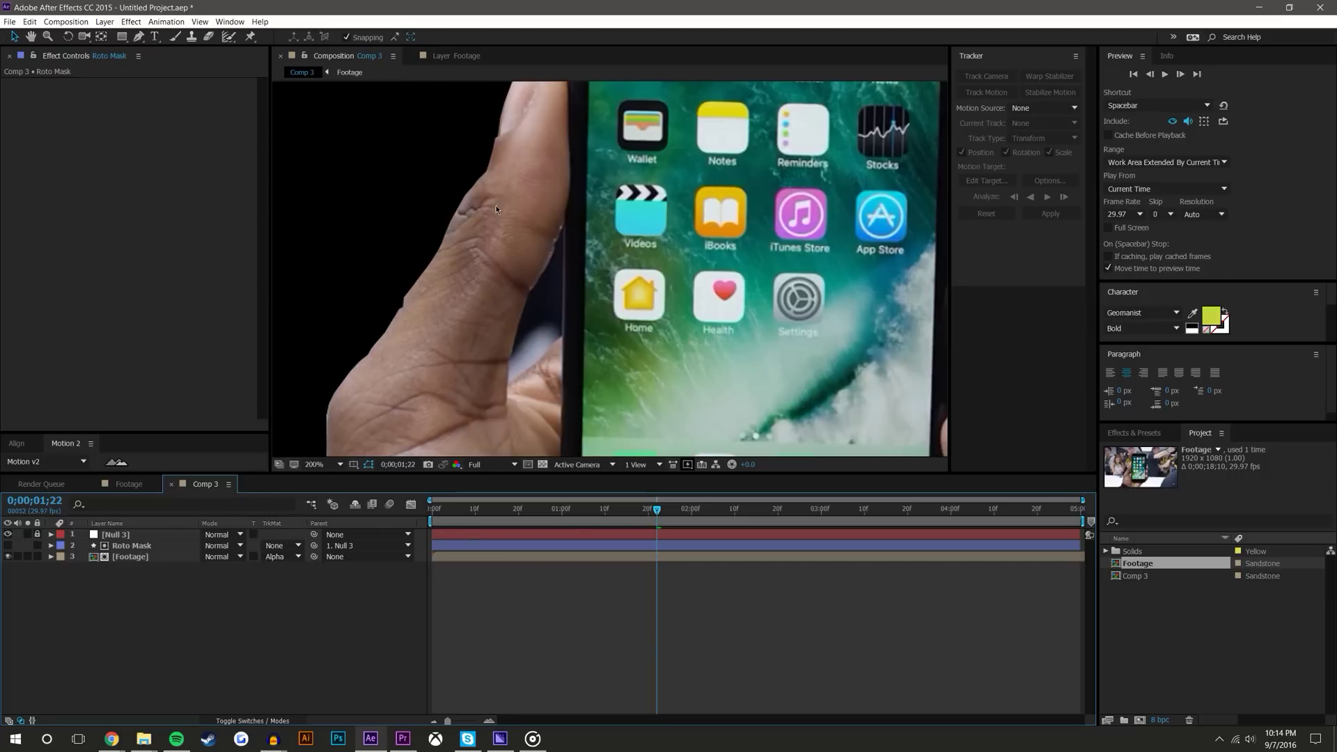
scroll(507, 162, down, 4)
scroll(682, 254, up, 2)
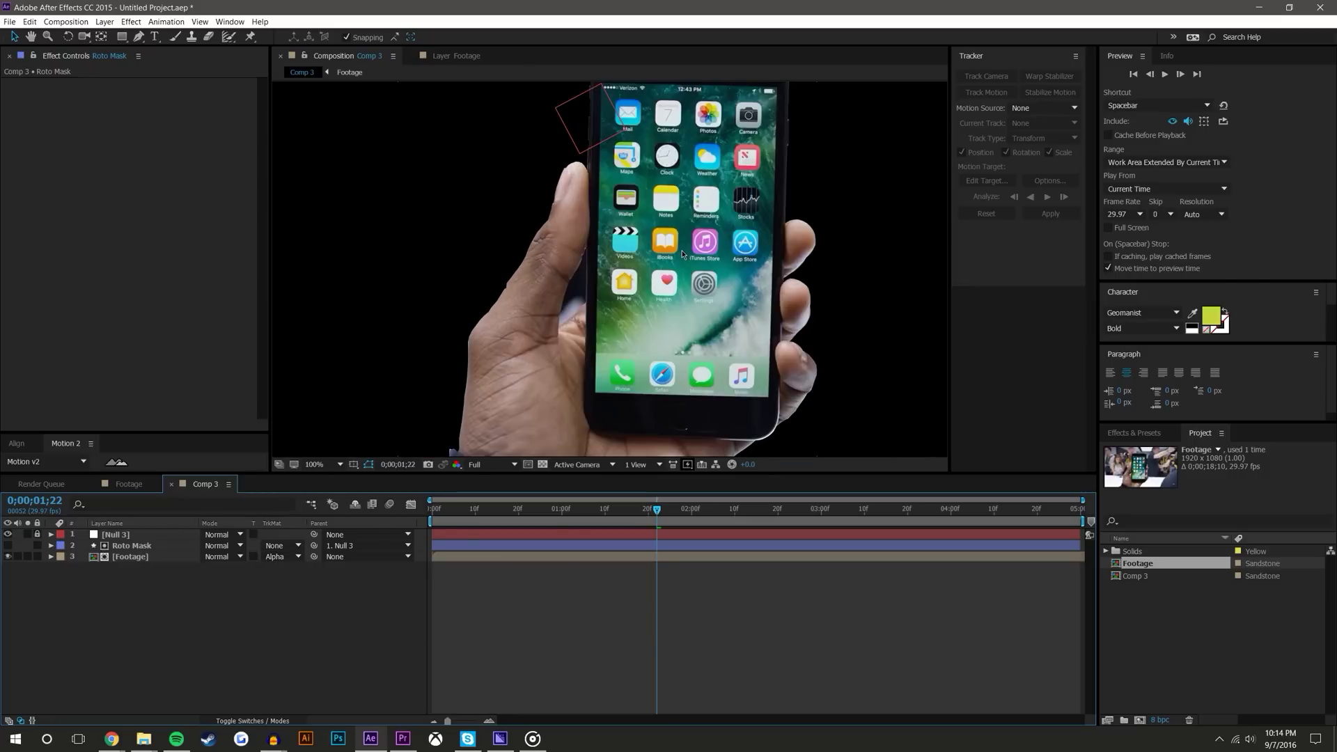
scroll(682, 255, down, 2)
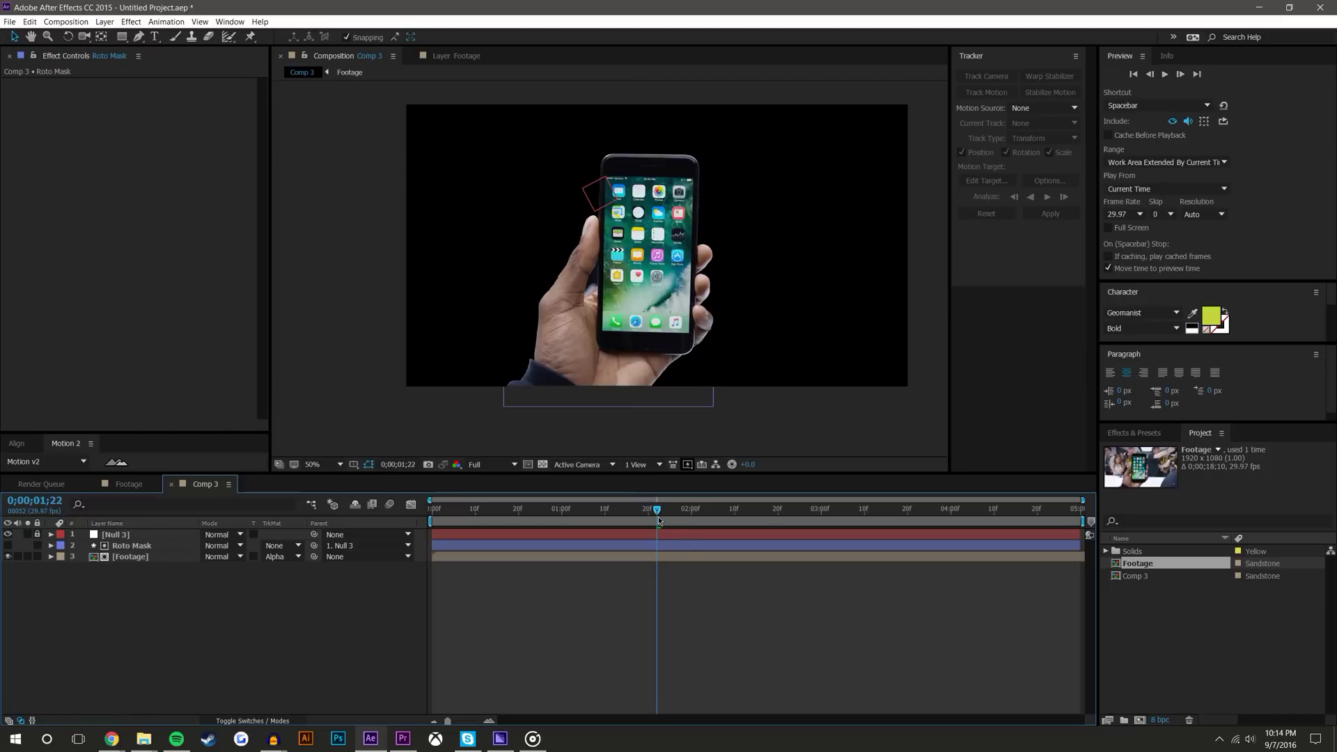
click(148, 546)
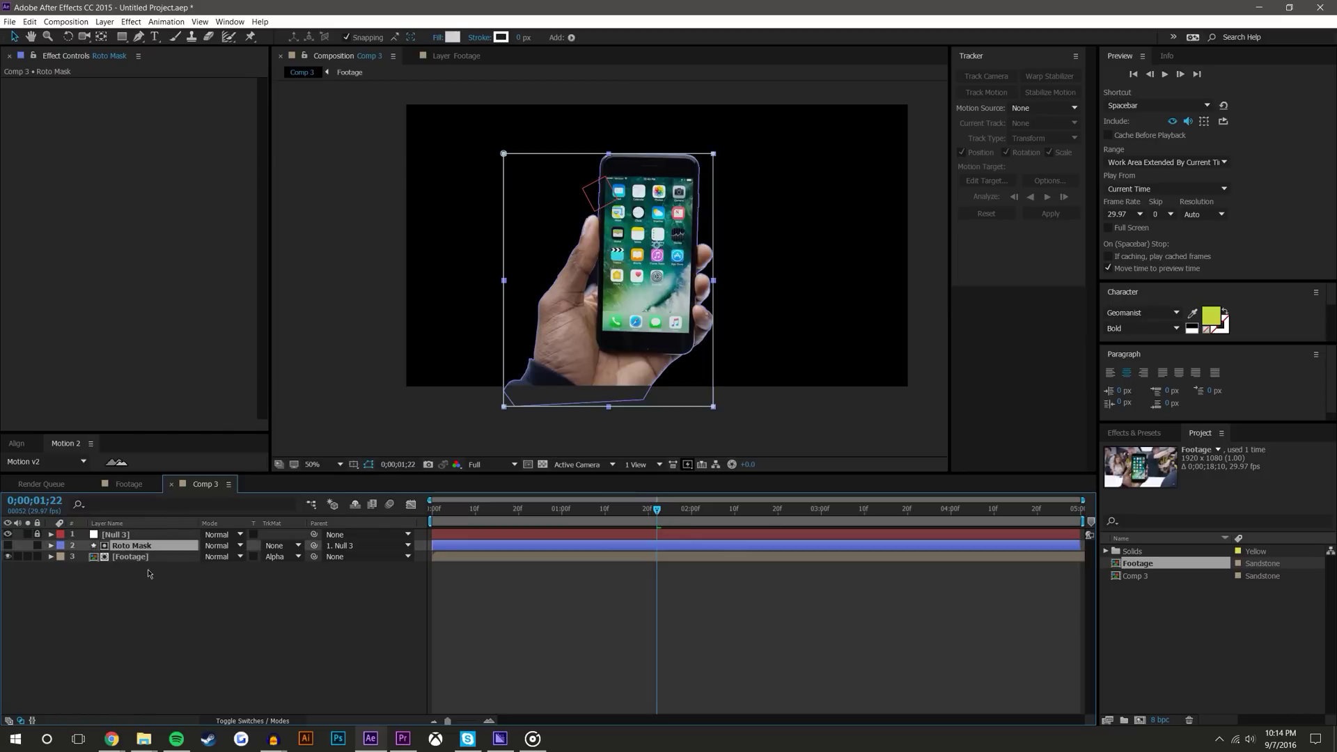
click(565, 617)
Step: Scrub the timeline and inspect the matte's edge closely around the thumb and the side of the phone
mouse_move(655, 514)
mouse_down()
mouse_move(433, 512)
mouse_move(829, 507)
mouse_move(657, 509)
mouse_up()
scroll(729, 260, up, 2)
drag(655, 351, 513, 451)
drag(357, 196, 454, 293)
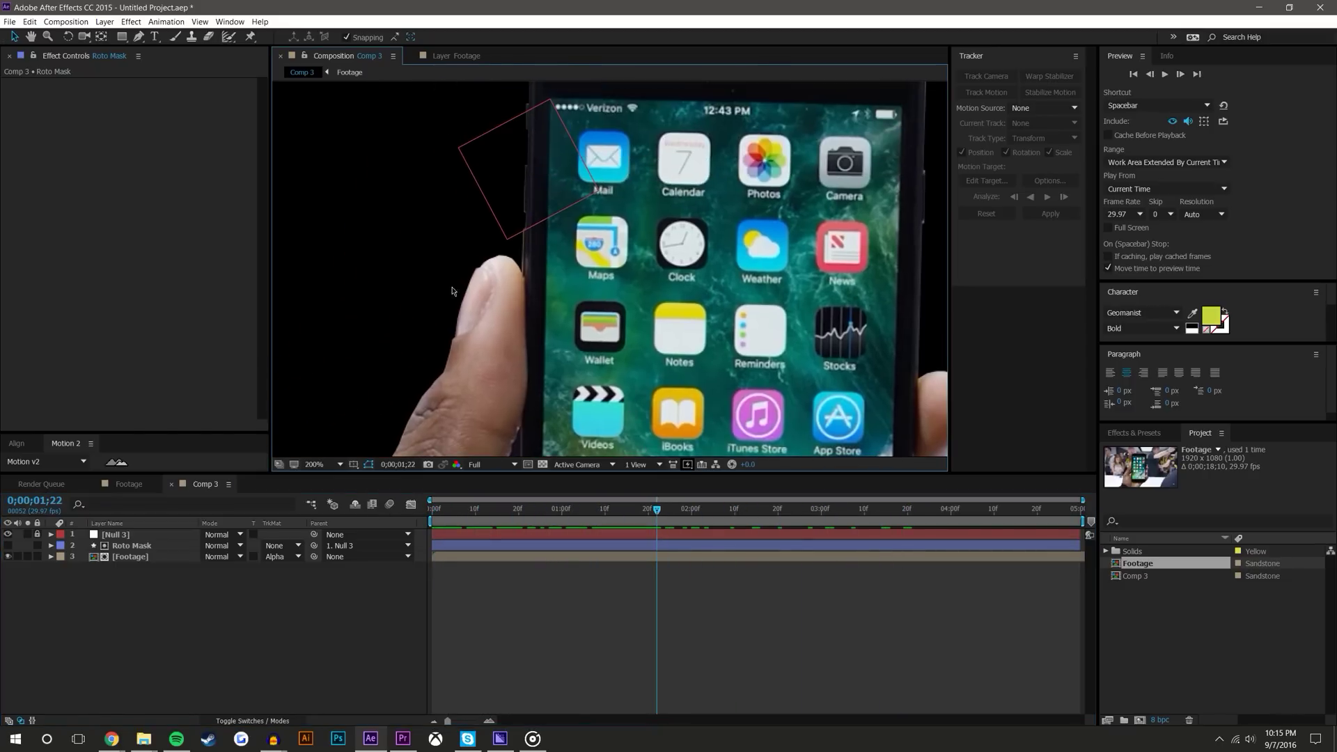
scroll(453, 293, up, 2)
drag(547, 303, 922, 273)
scroll(651, 279, down, 1)
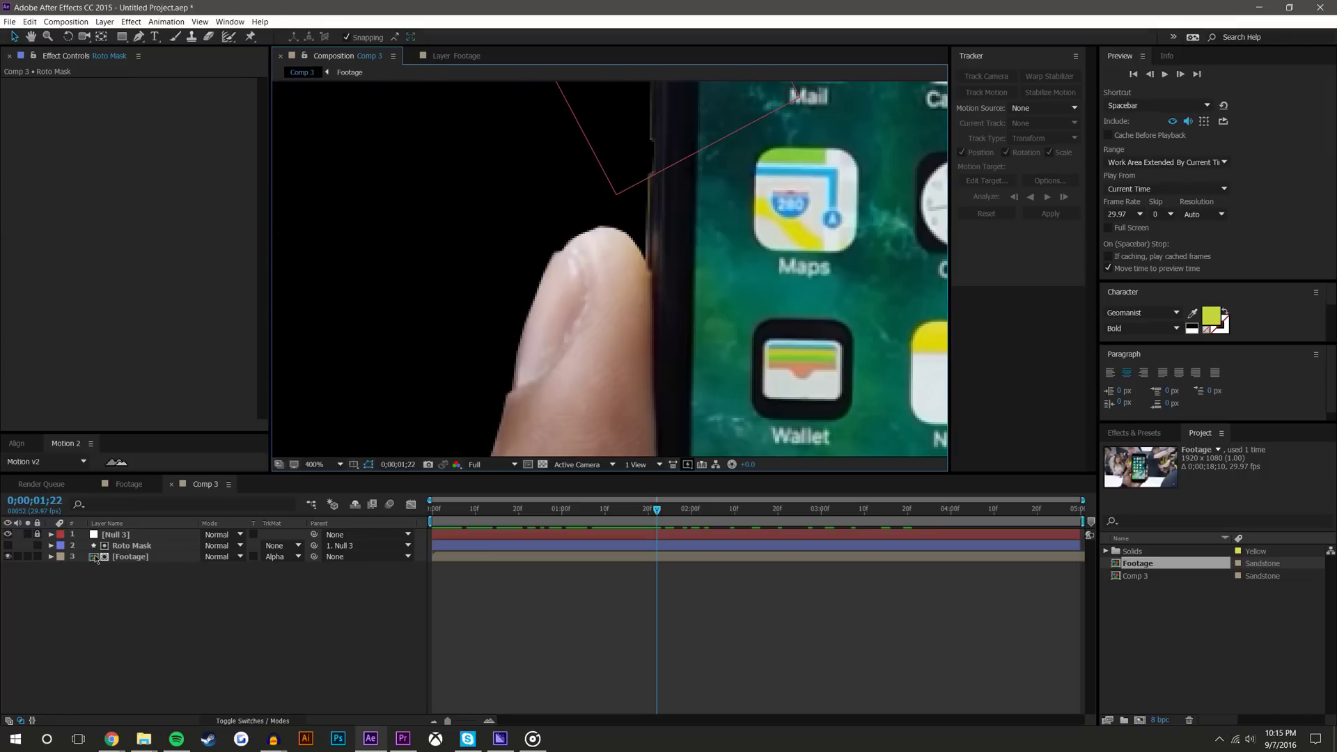
Step: Expand the Roto Mask layer down to Path 1 of Shape 1 and start keyframing its path at 0;00;01;22
click(125, 547)
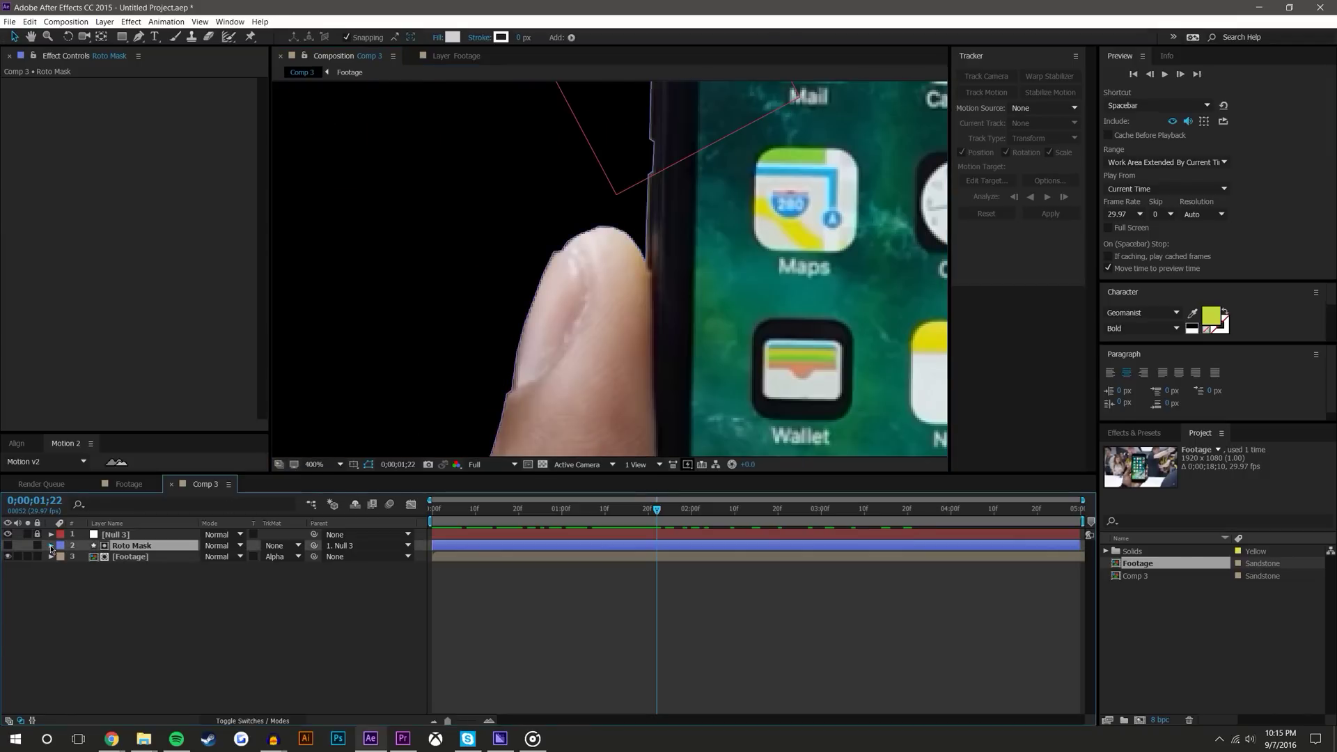
click(50, 547)
click(62, 567)
click(62, 556)
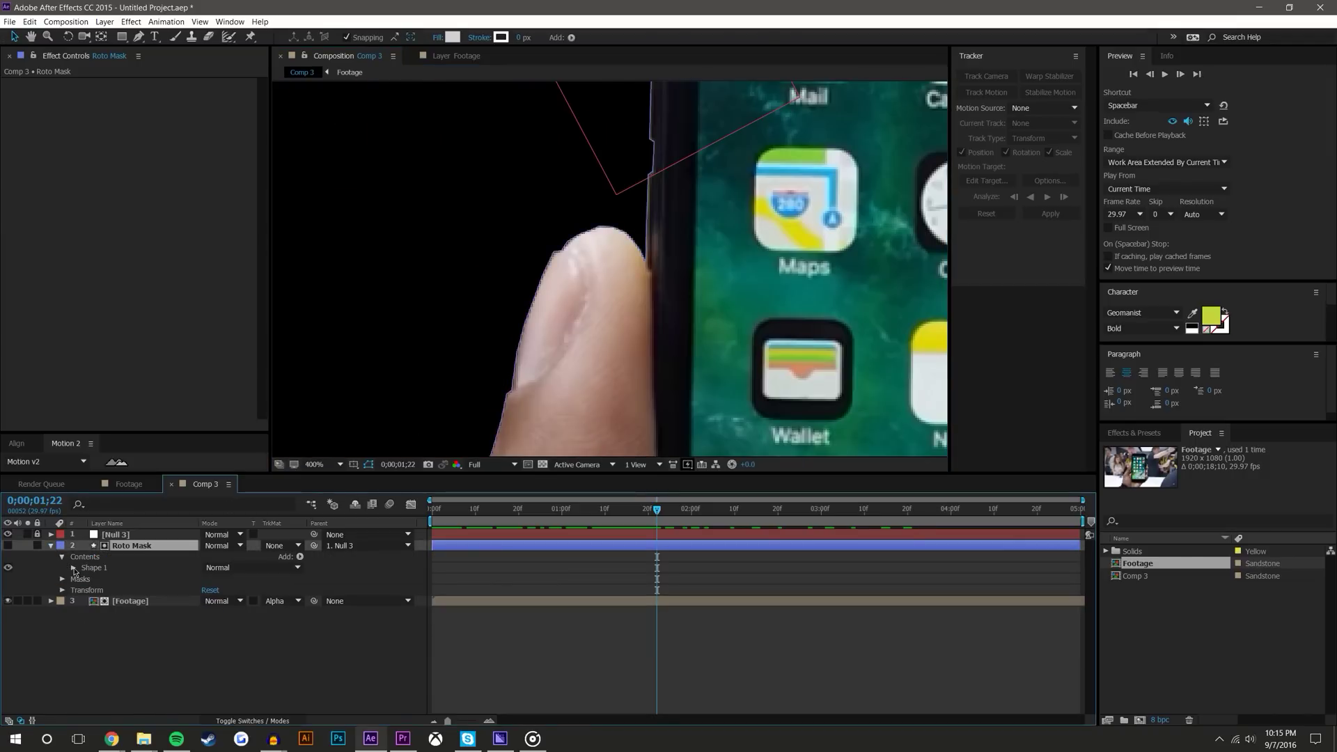
click(73, 568)
click(84, 578)
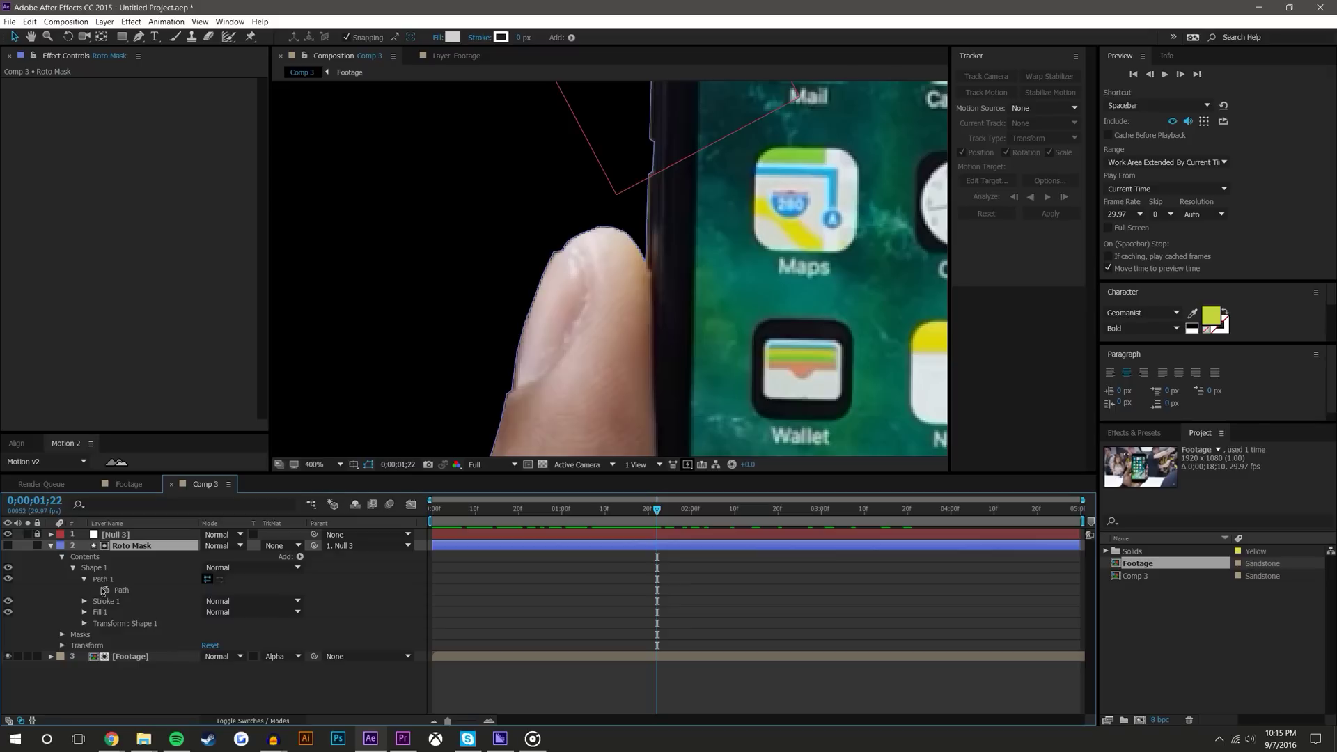
click(105, 590)
Step: Go to 0;00;01;26 and inspect the path along the outer edge of the palm
drag(657, 511, 676, 511)
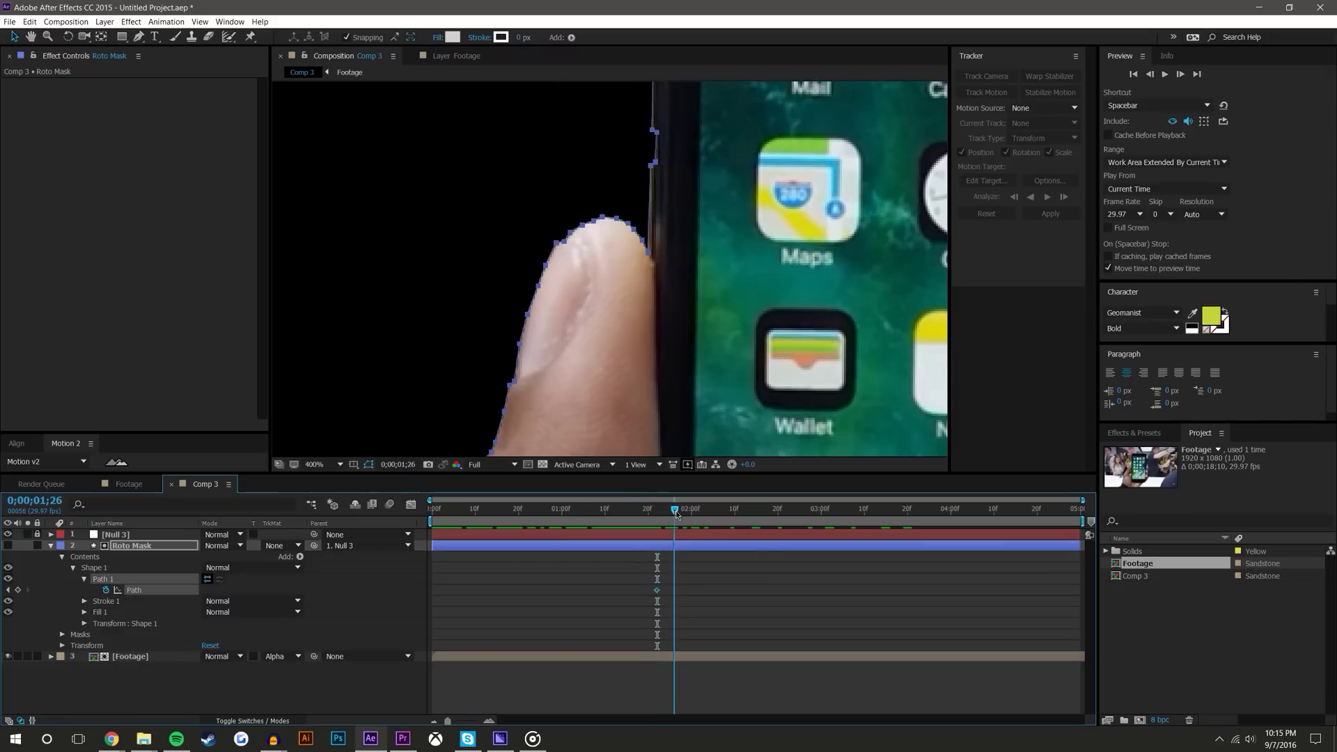
drag(644, 380, 737, 114)
drag(728, 222, 858, 125)
drag(713, 271, 926, 34)
scroll(628, 347, up, 1)
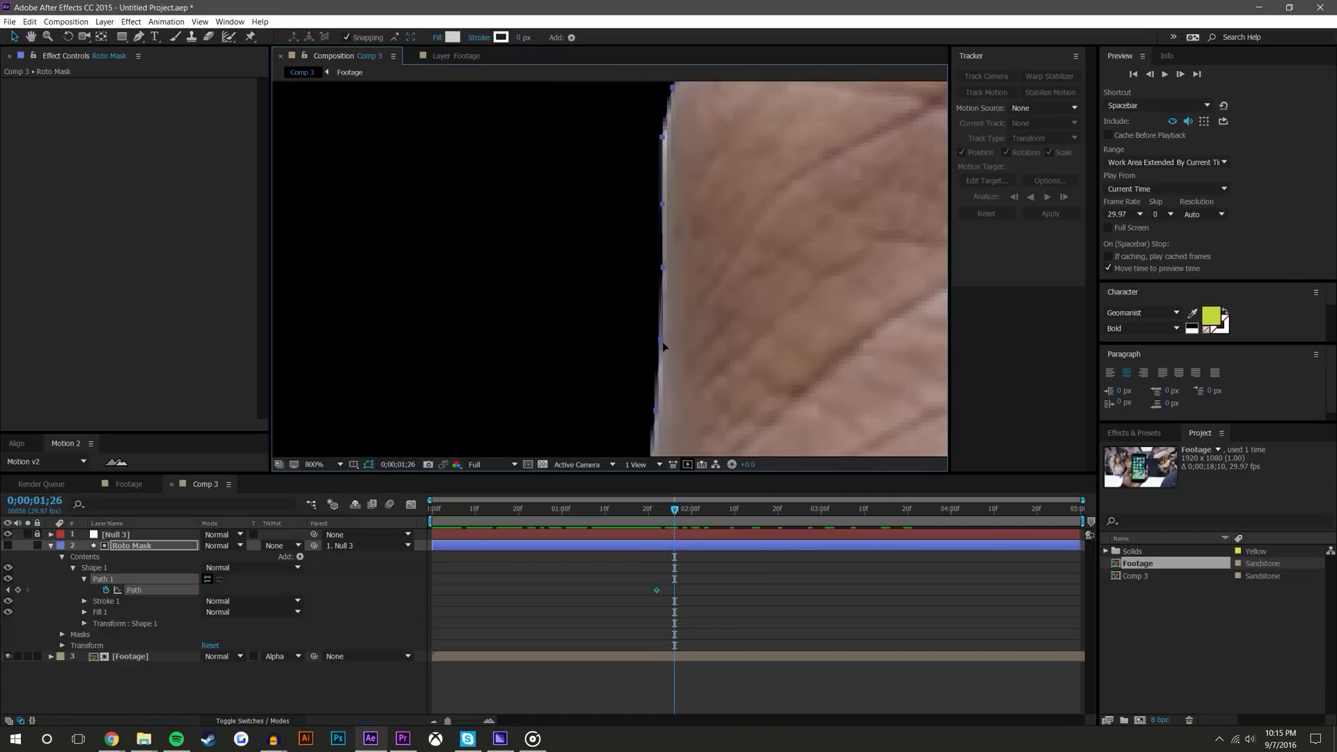
Step: Try moving single path points on the outer edge of the palm, undoing each move
drag(661, 342, 664, 340)
key(ctrl+z)
click(709, 591)
click(133, 590)
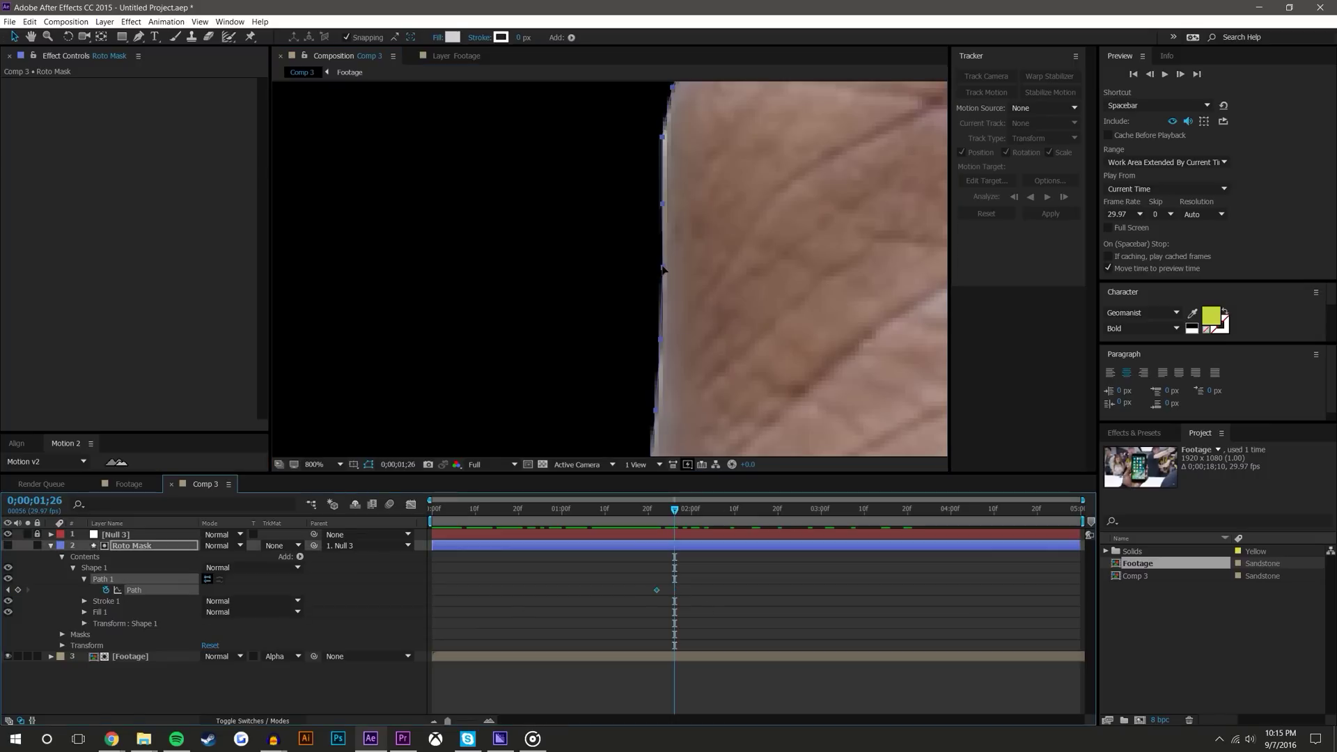
drag(662, 267, 714, 260)
key(ctrl+z)
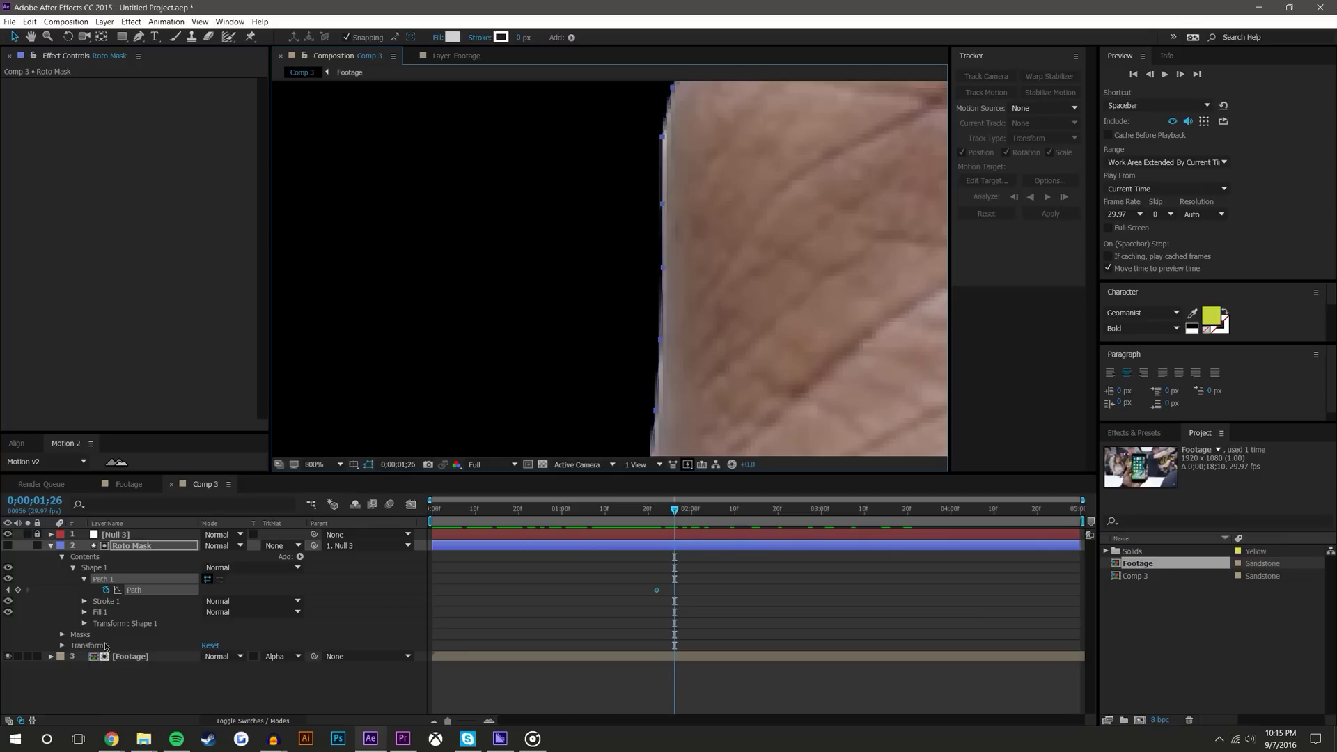
Step: Reshape the Roto Mask path at 0;00;01;26 by pulling two thumb-tip points down into the thumb, and deselect the layer
click(95, 708)
scroll(720, 342, down, 1)
drag(719, 342, 661, 342)
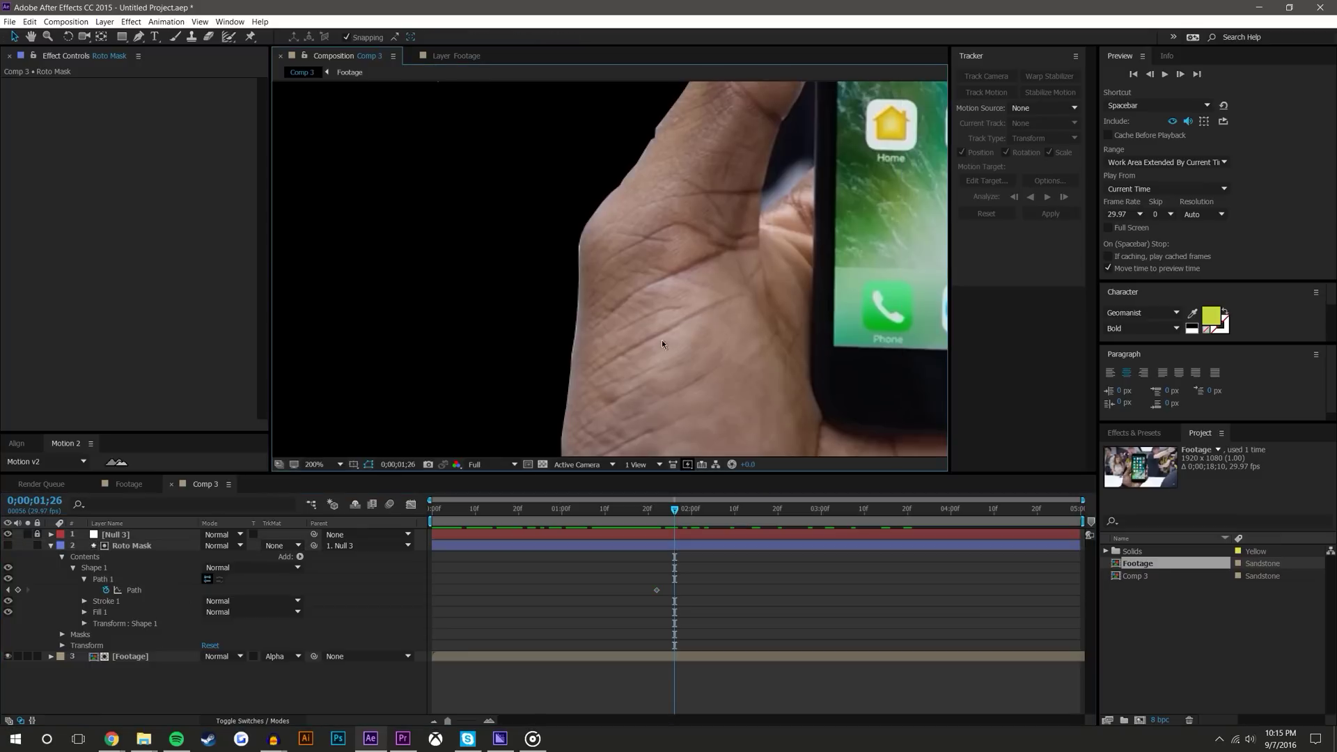
click(133, 589)
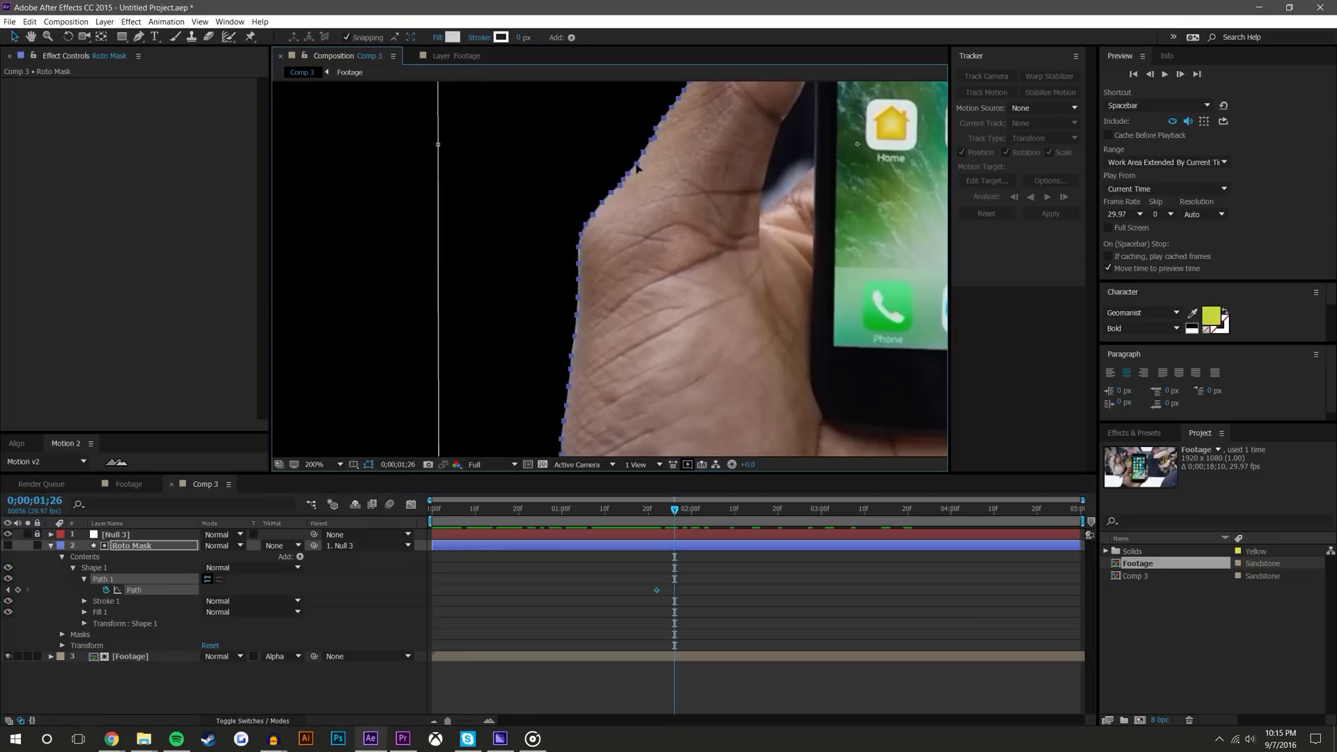
click(733, 211)
scroll(569, 387, up, 2)
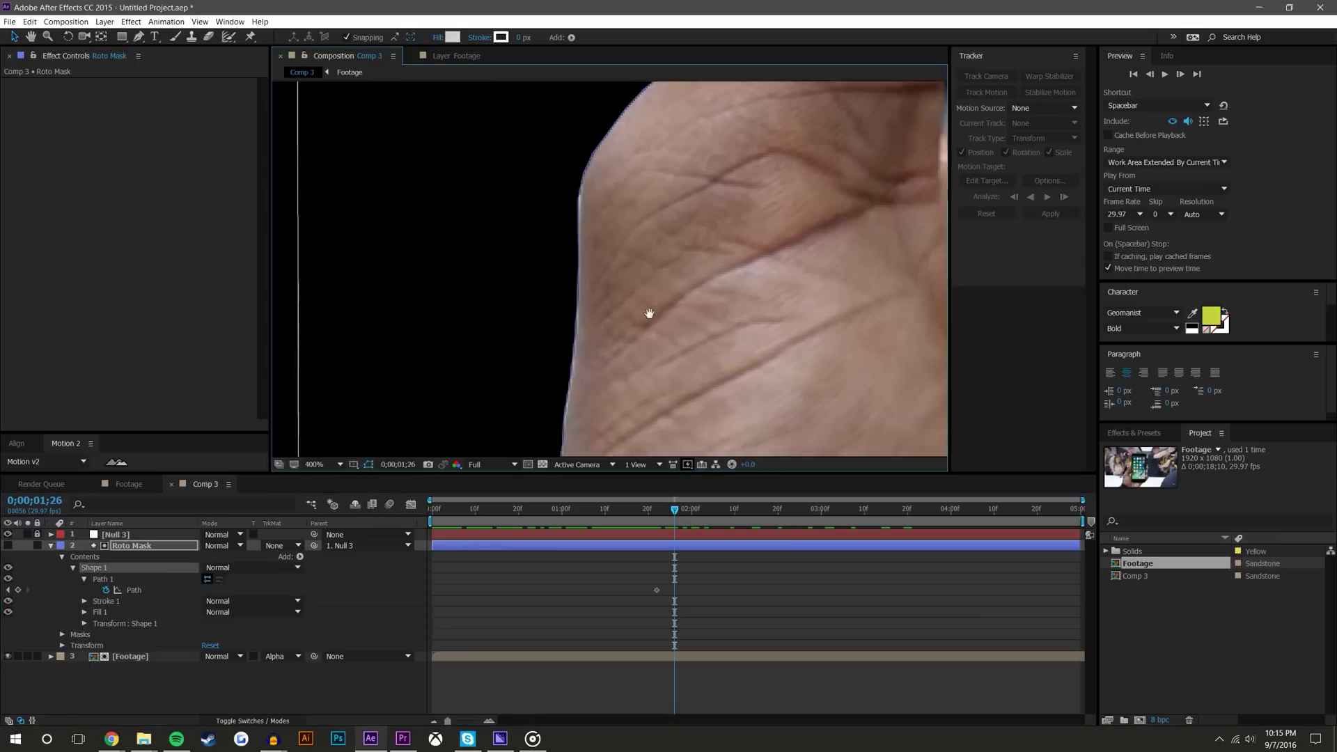
drag(627, 327, 355, 591)
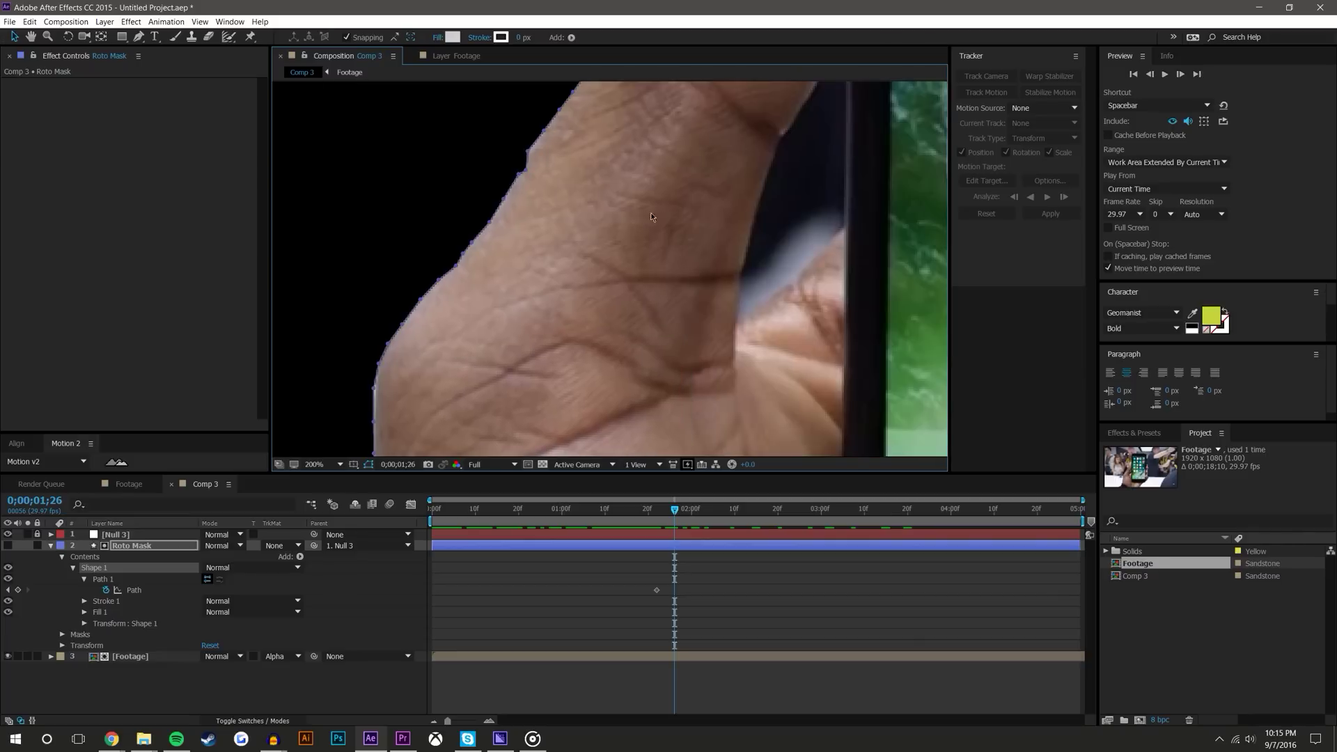
scroll(724, 202, down, 1)
drag(724, 202, 606, 320)
scroll(629, 185, up, 3)
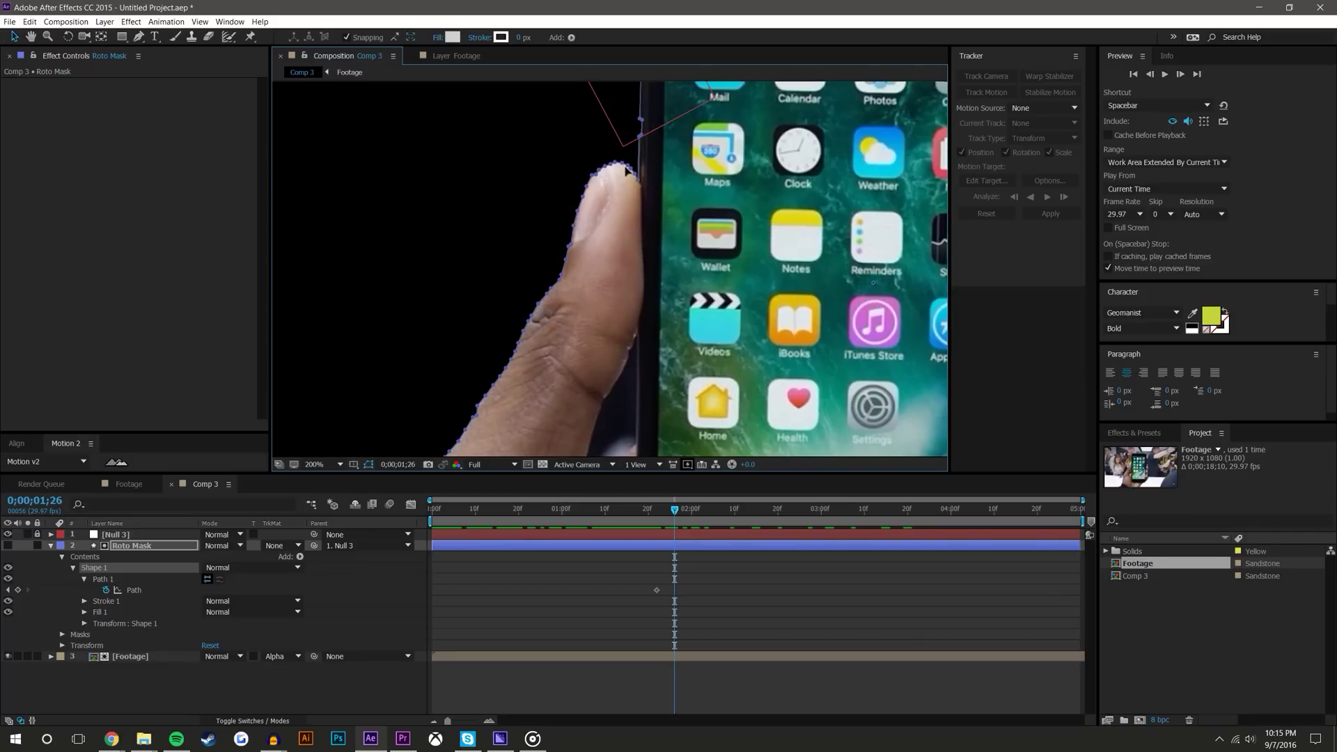
drag(619, 165, 620, 223)
drag(635, 175, 626, 225)
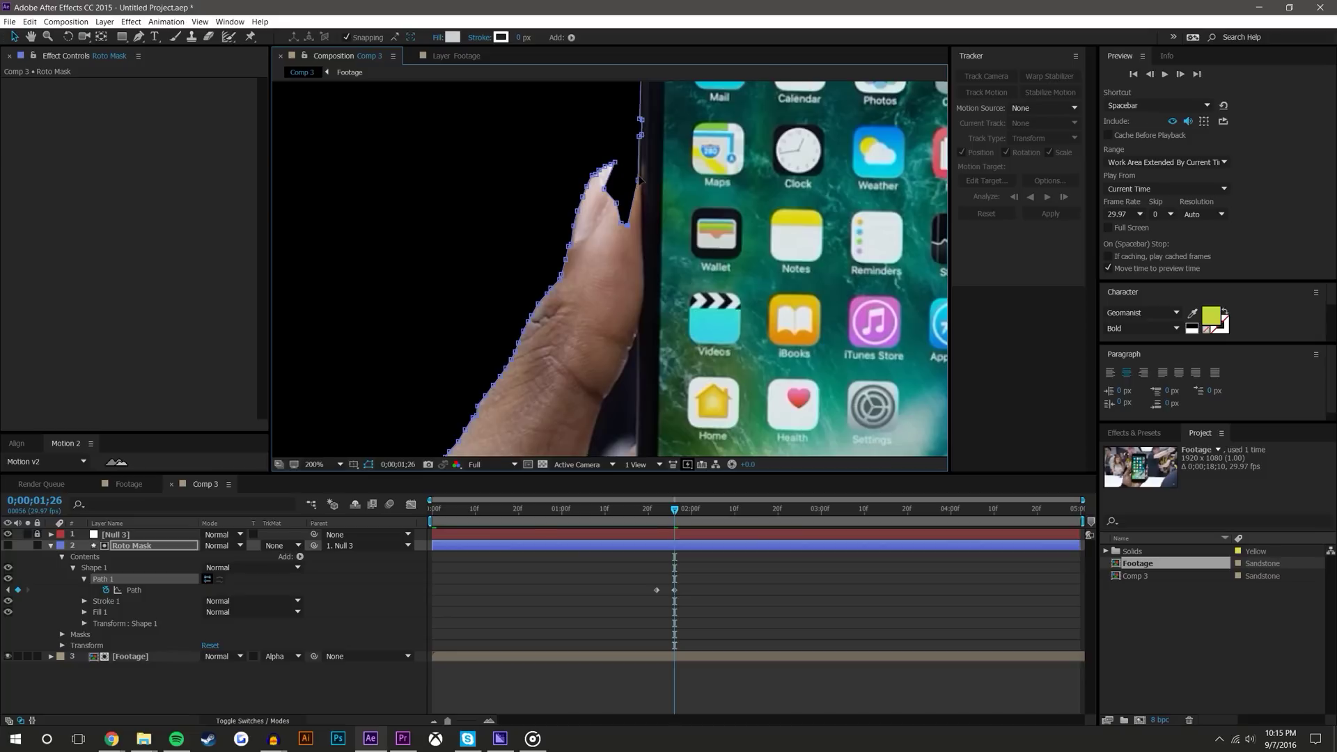
click(663, 562)
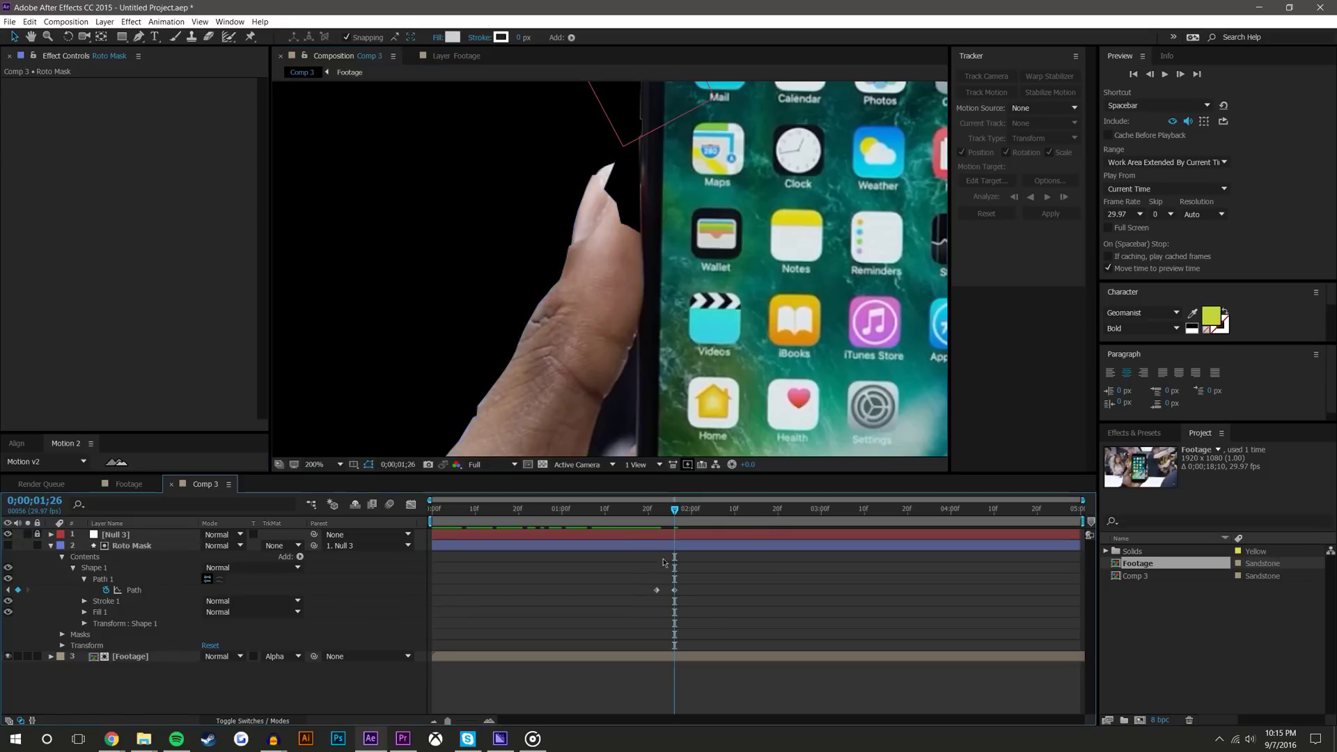
Step: Go to 0;00;01;19 and pull Roto Mask path points slightly inward along the outer edge of the sleeve cuff
mouse_move(670, 510)
mouse_down()
mouse_move(645, 507)
mouse_move(688, 499)
mouse_up()
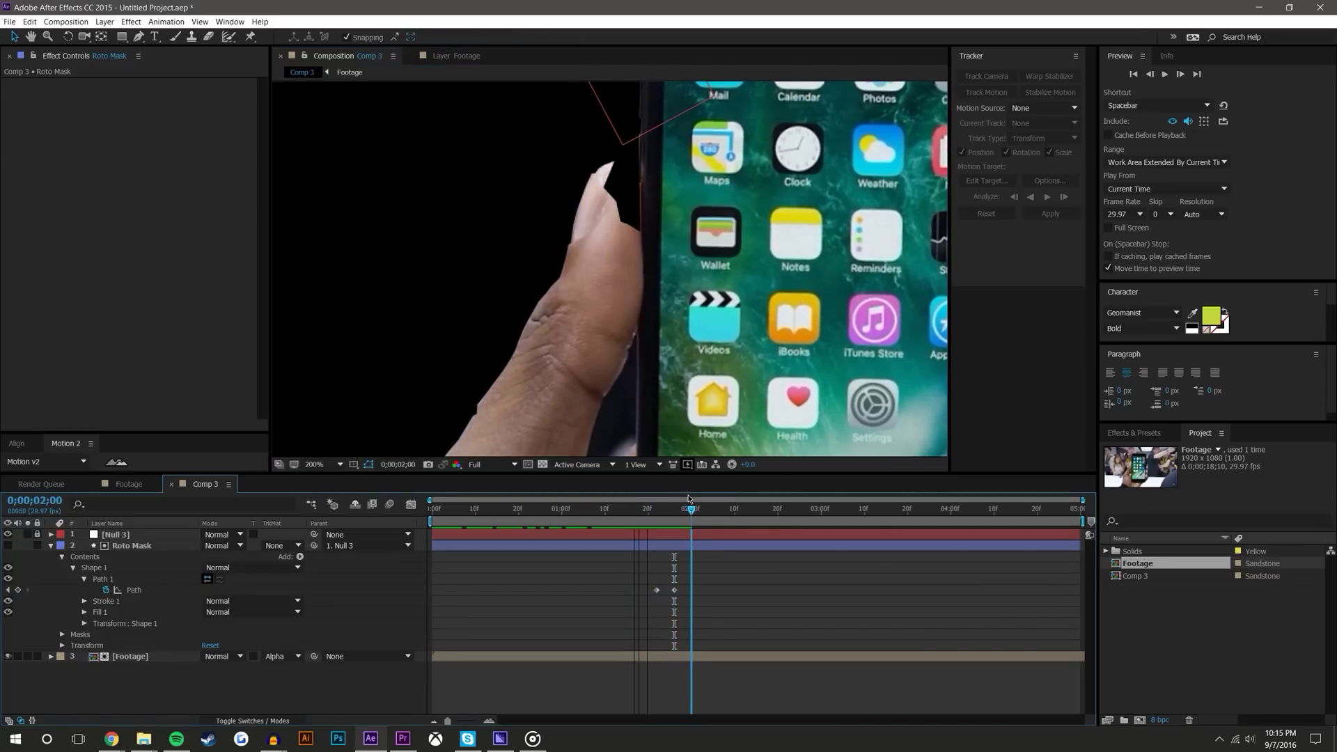
click(643, 508)
scroll(586, 306, down, 3)
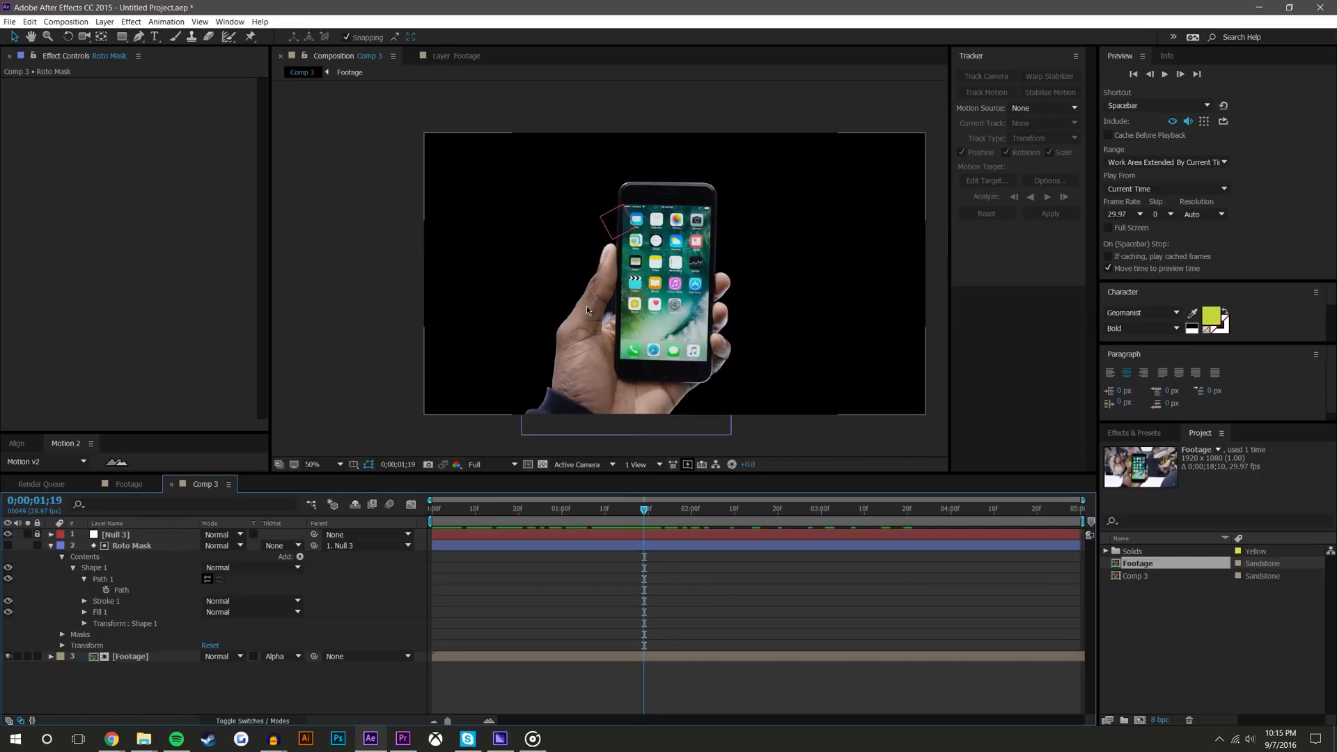
scroll(586, 306, up, 2)
drag(695, 304, 728, 192)
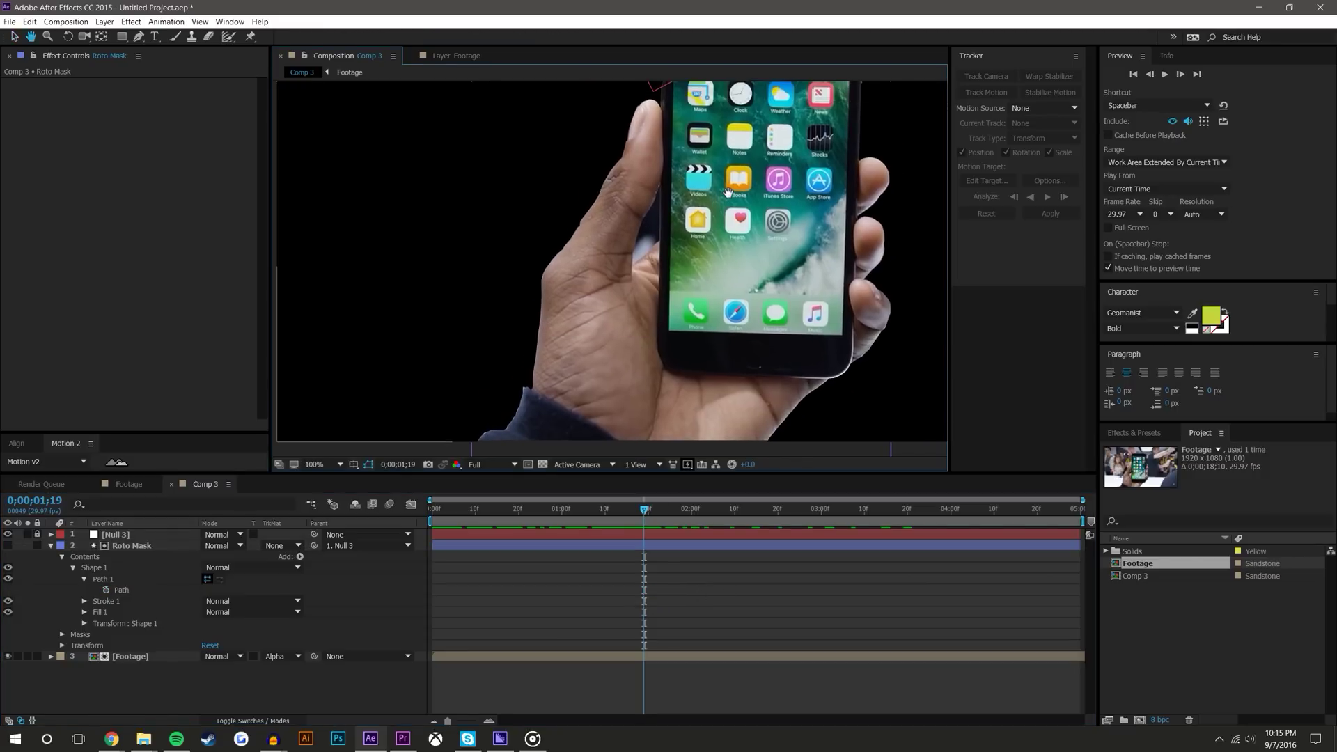
scroll(606, 299, up, 4)
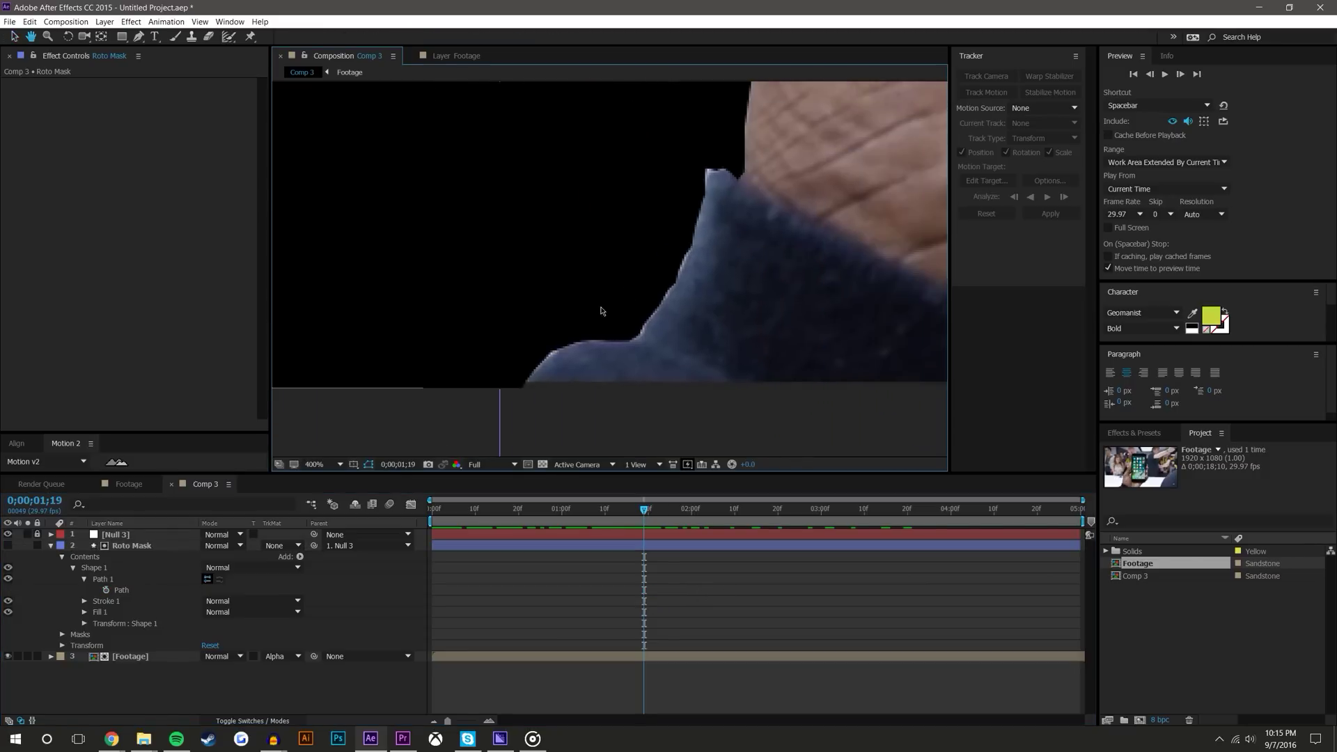
scroll(601, 311, up, 1)
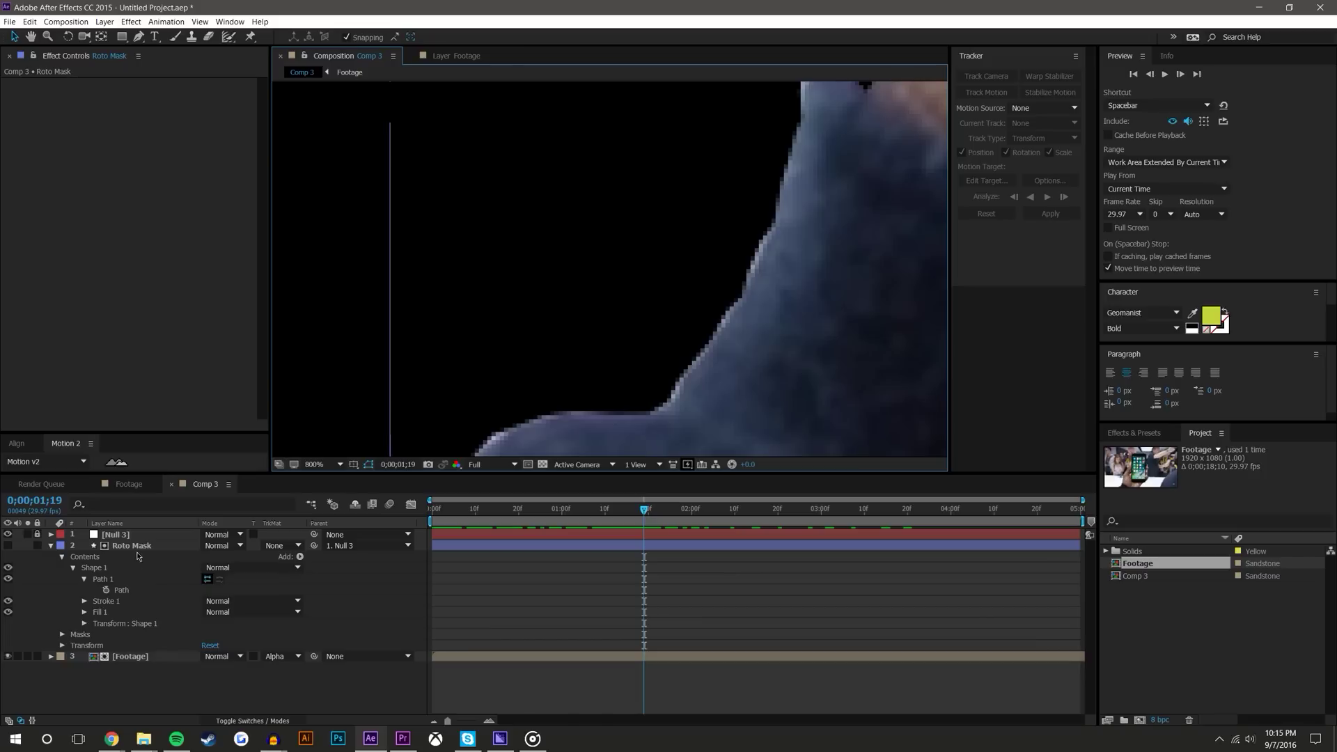
click(158, 580)
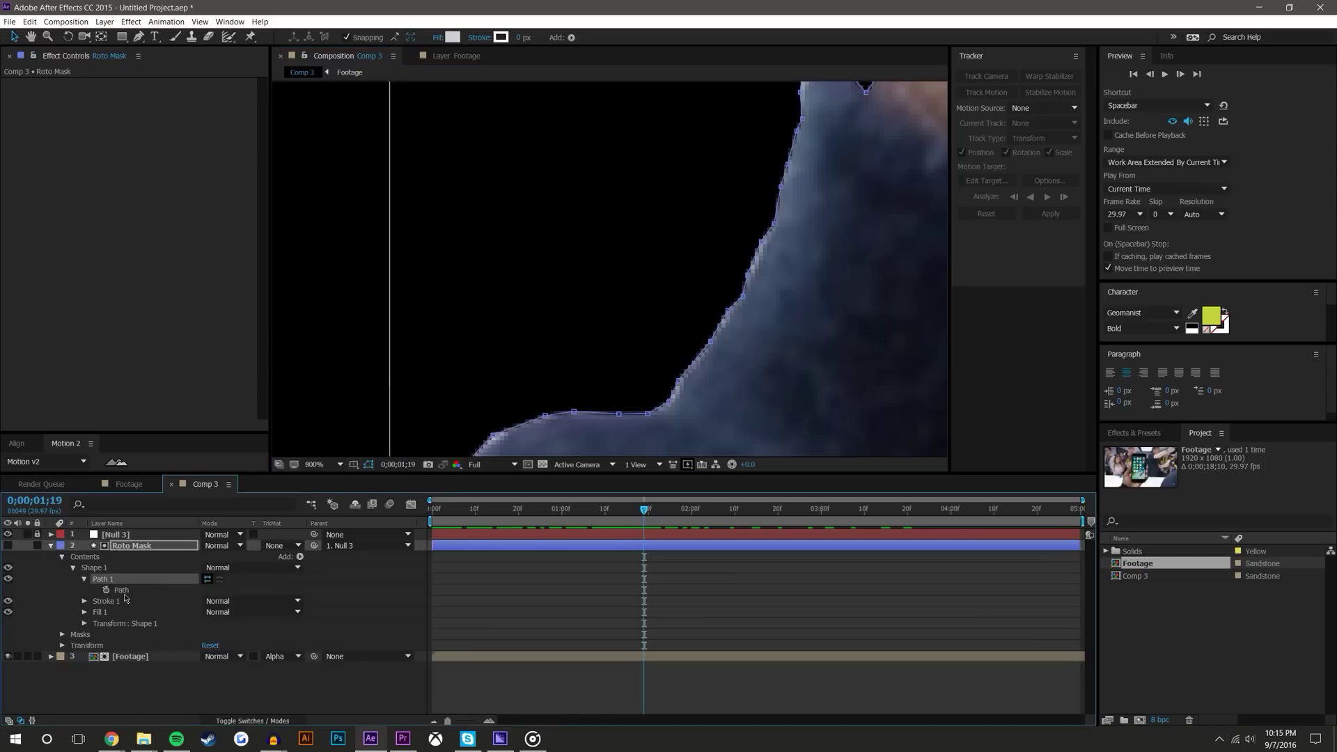
click(761, 410)
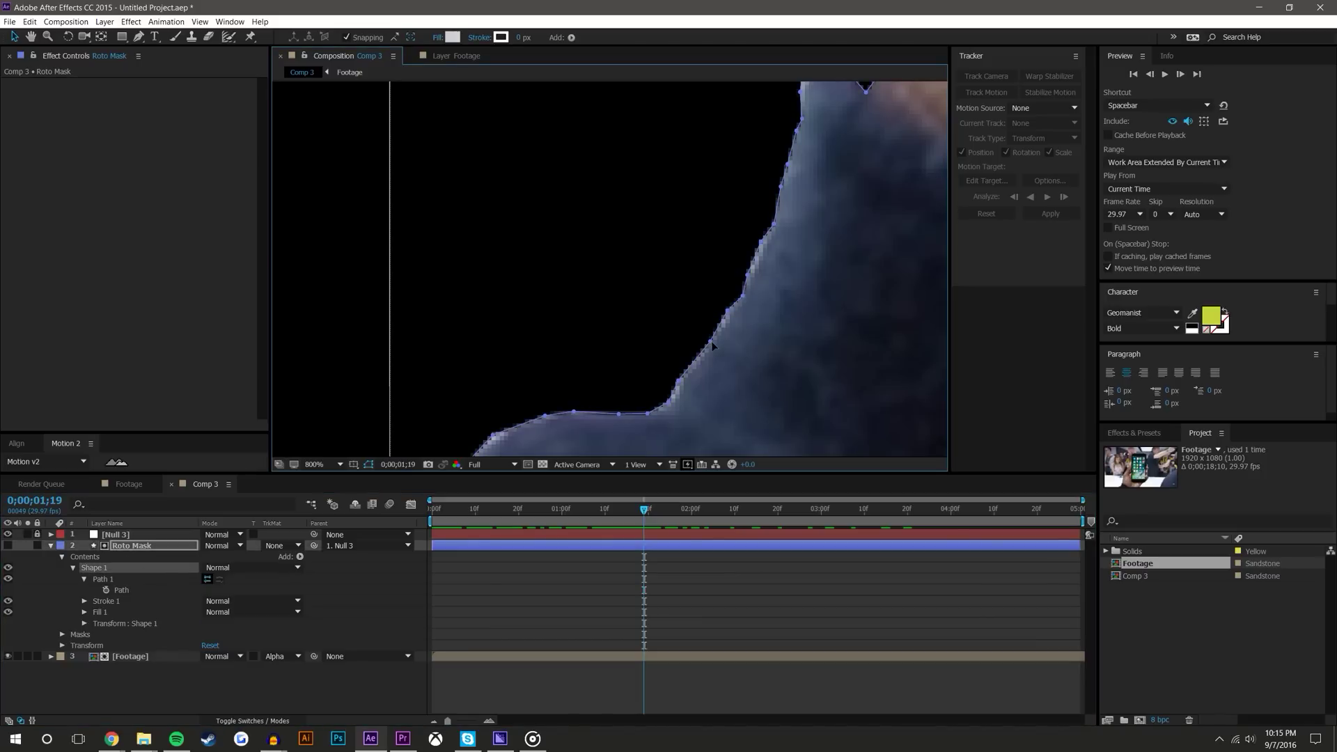
click(714, 346)
drag(728, 311, 732, 312)
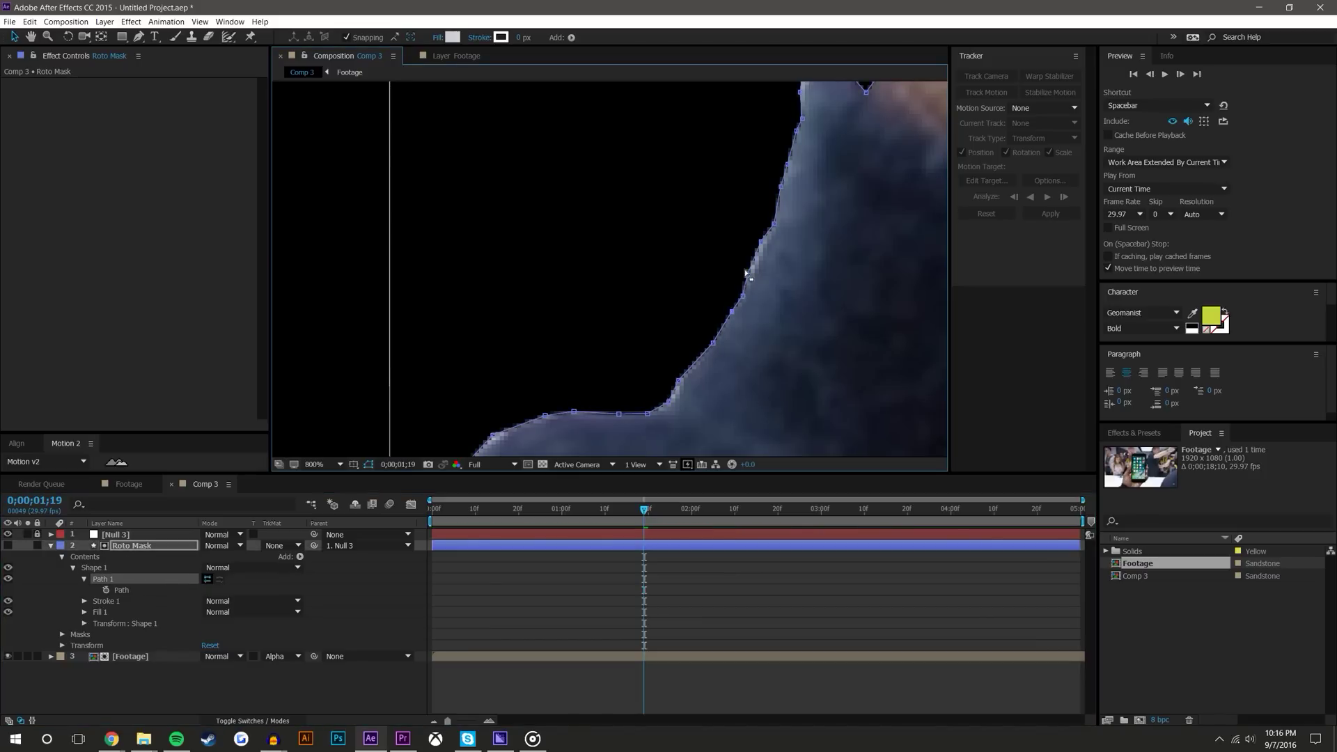
drag(753, 263, 757, 265)
Step: Check the rest of the cuff outline, deselect the path, and examine the gap between the thumb and the phone
drag(655, 384, 711, 330)
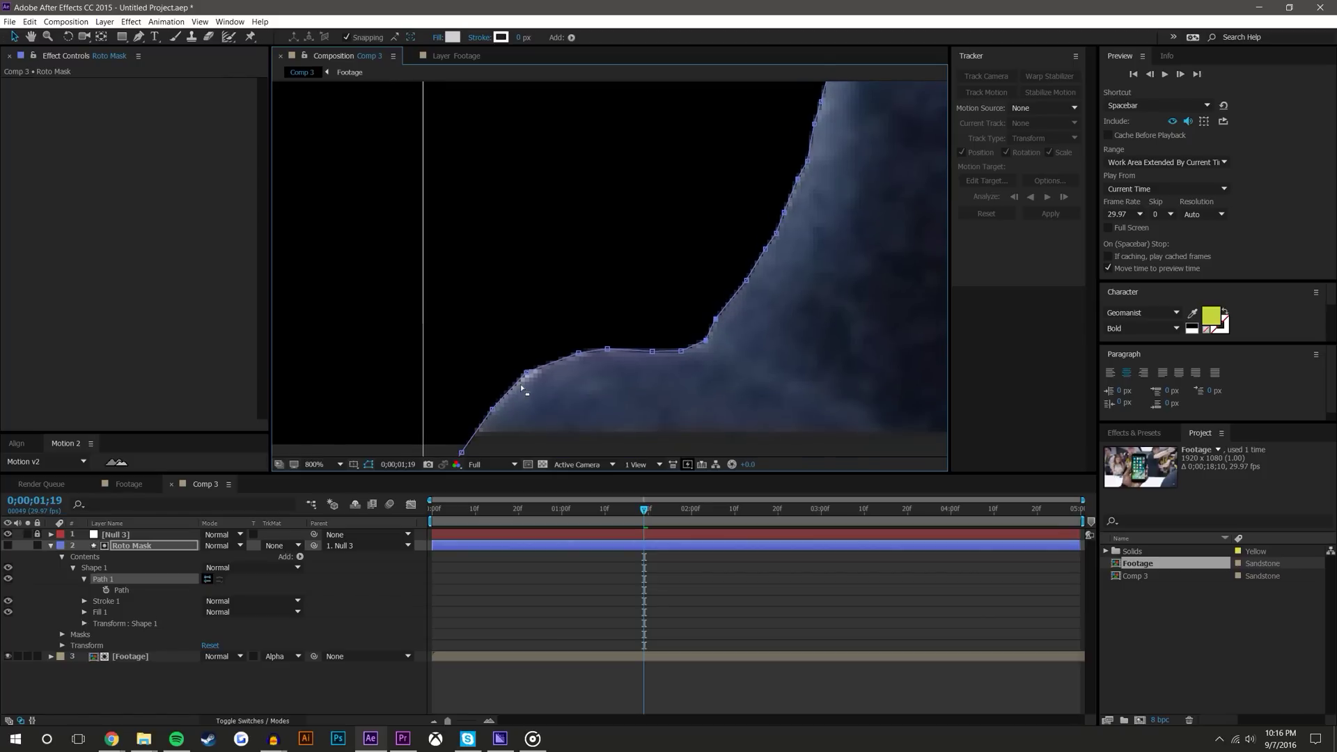
key(comma)
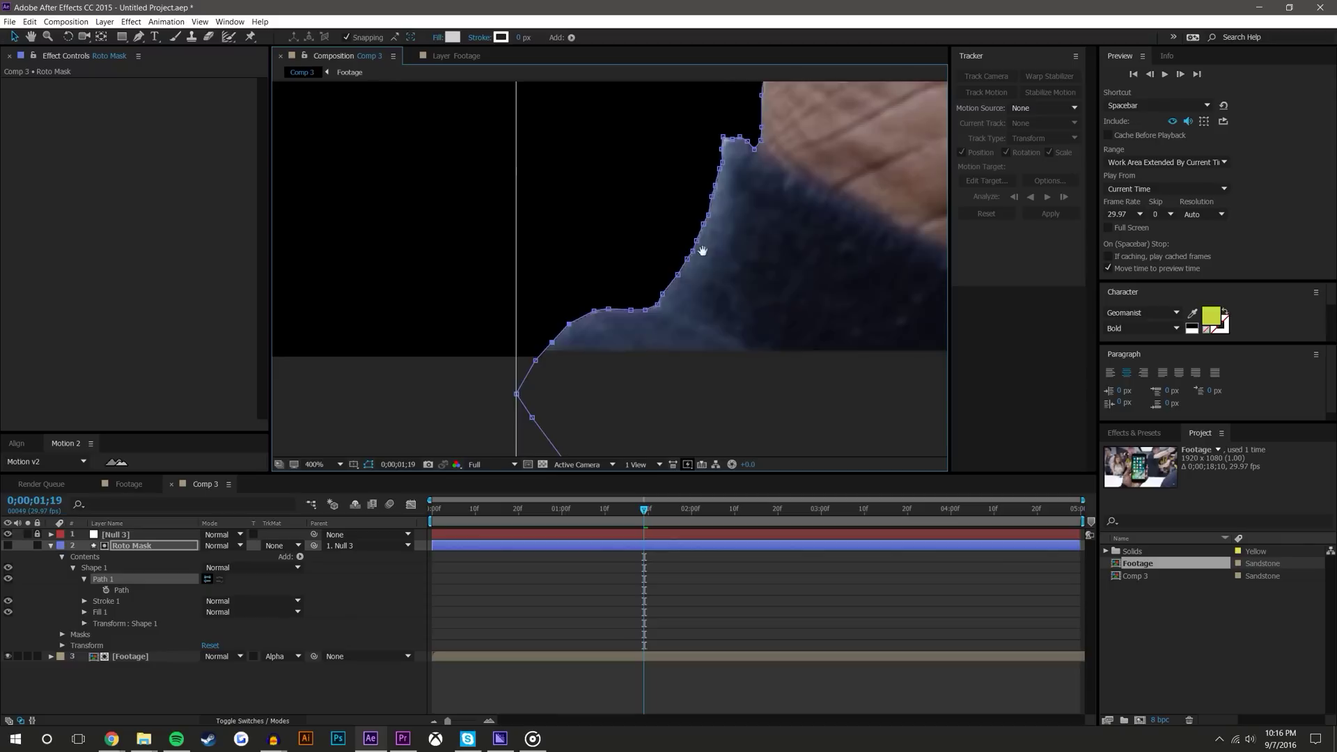
key(period)
key(period)
drag(513, 307, 579, 320)
key(comma)
key(comma)
key(comma)
key(comma)
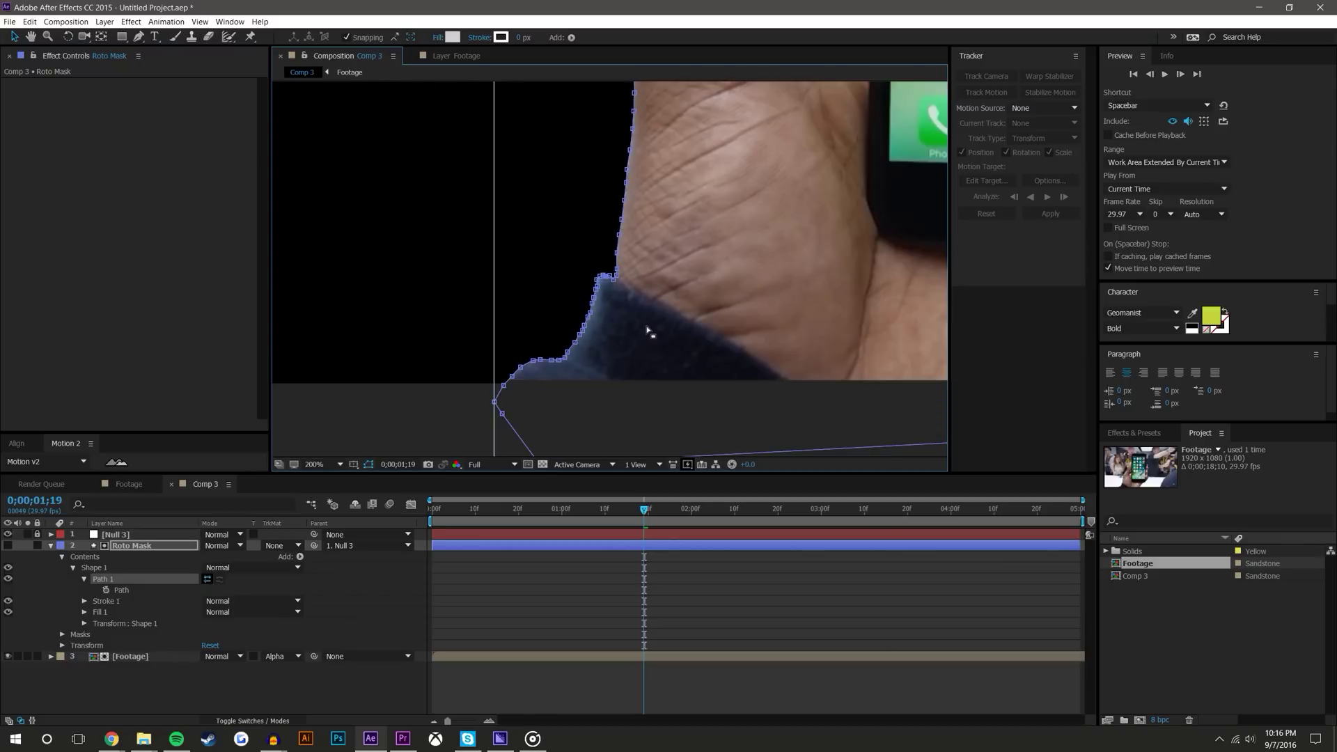
click(445, 402)
click(847, 400)
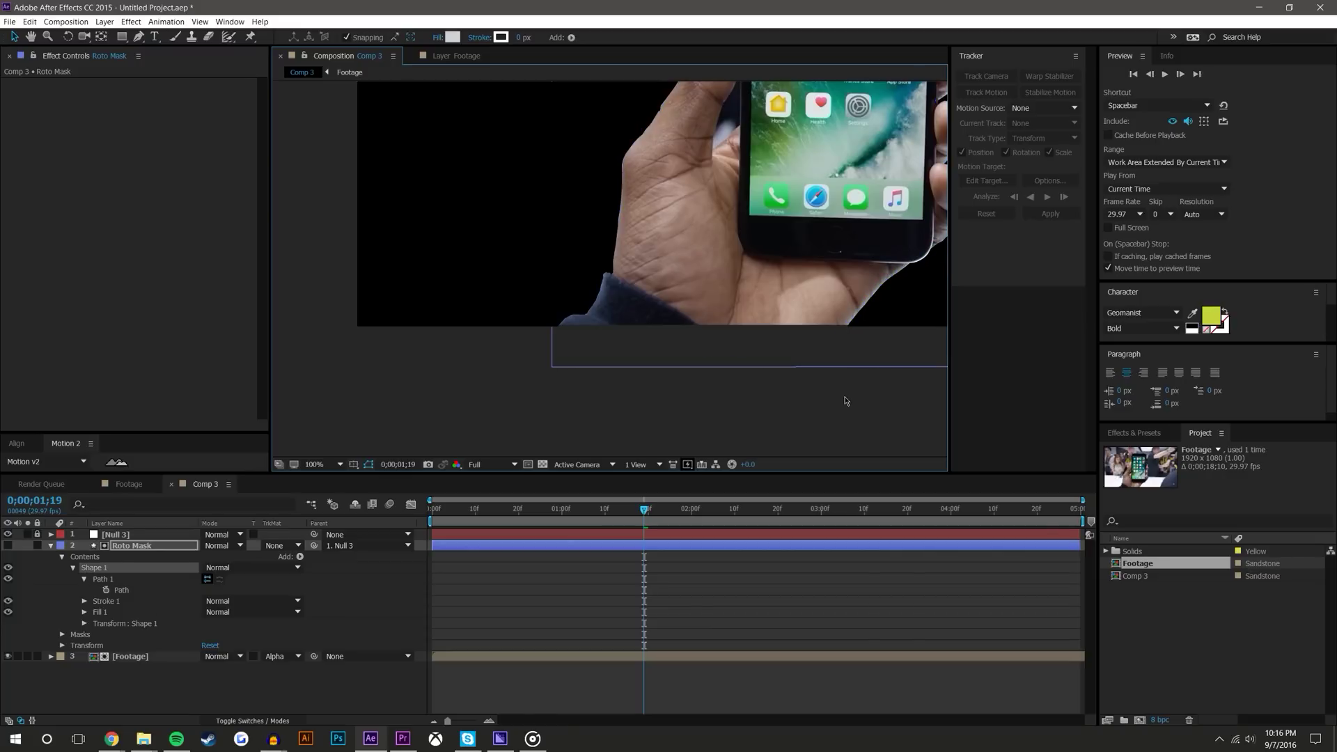
key(space)
drag(780, 340, 604, 465)
drag(688, 446, 689, 448)
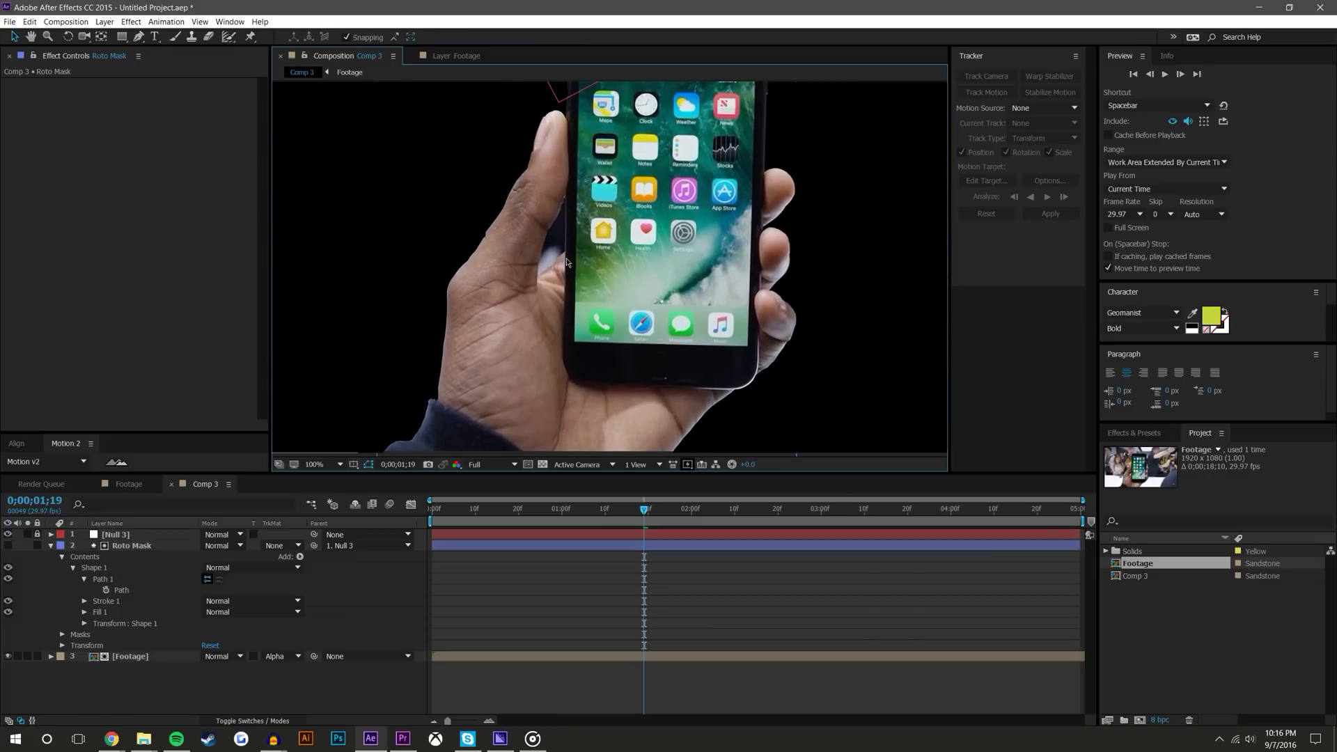
key(period)
drag(578, 248, 730, 285)
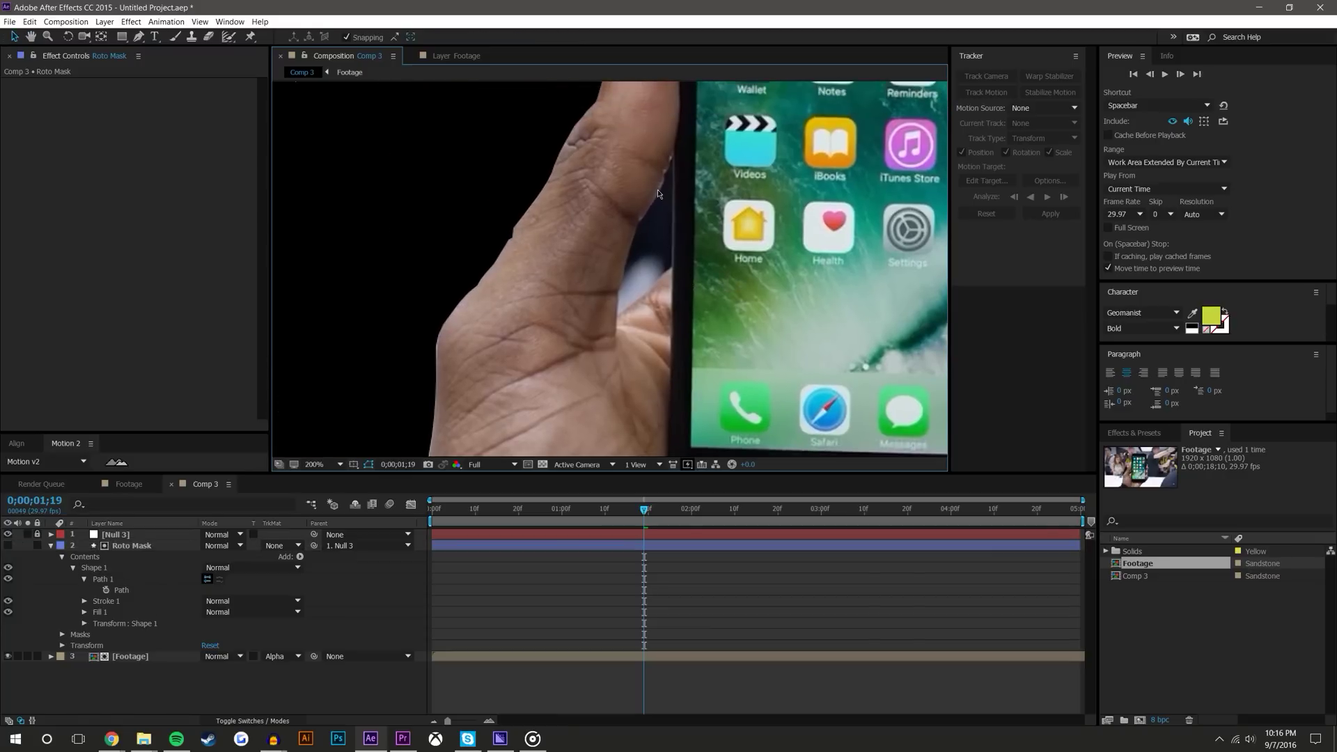
Step: Reveal Mask 1 on the Roto Mask layer and start keyframing its Mask Path at 0;00;01;19
click(137, 545)
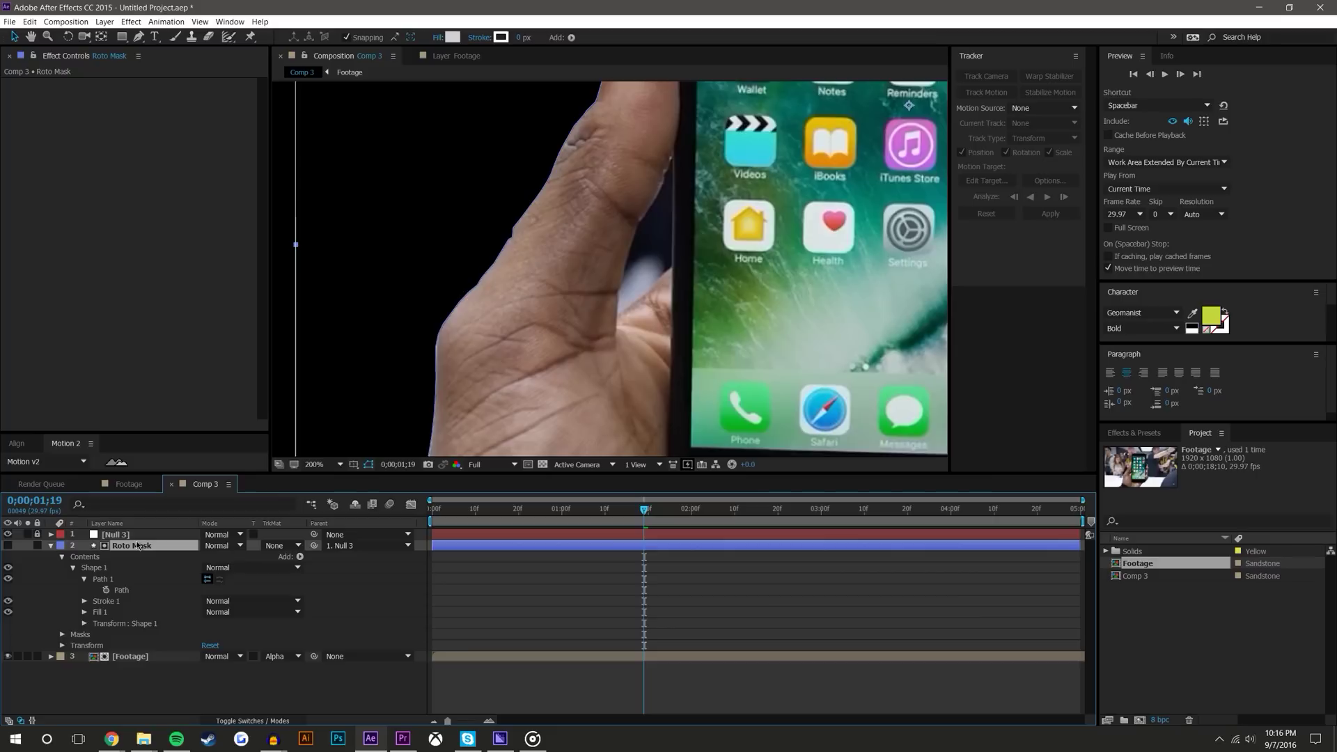
key(m)
click(139, 567)
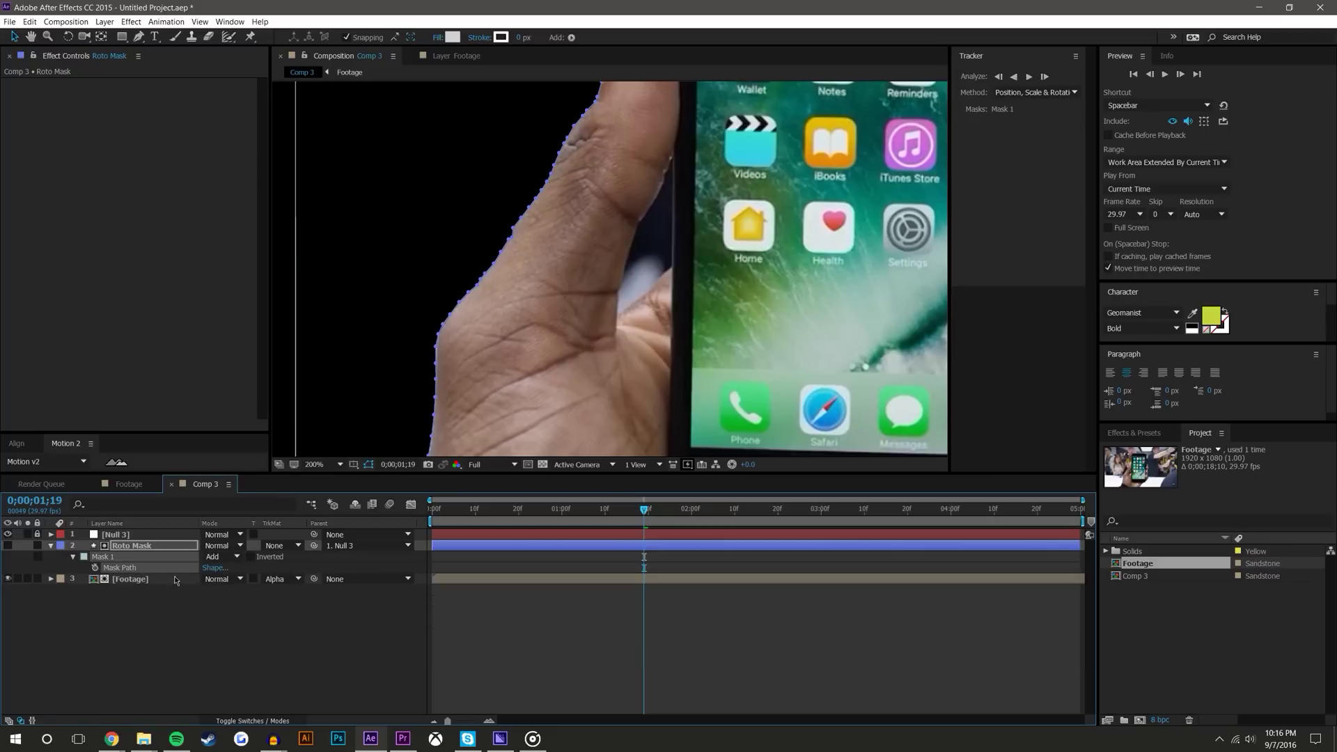
click(96, 568)
click(272, 664)
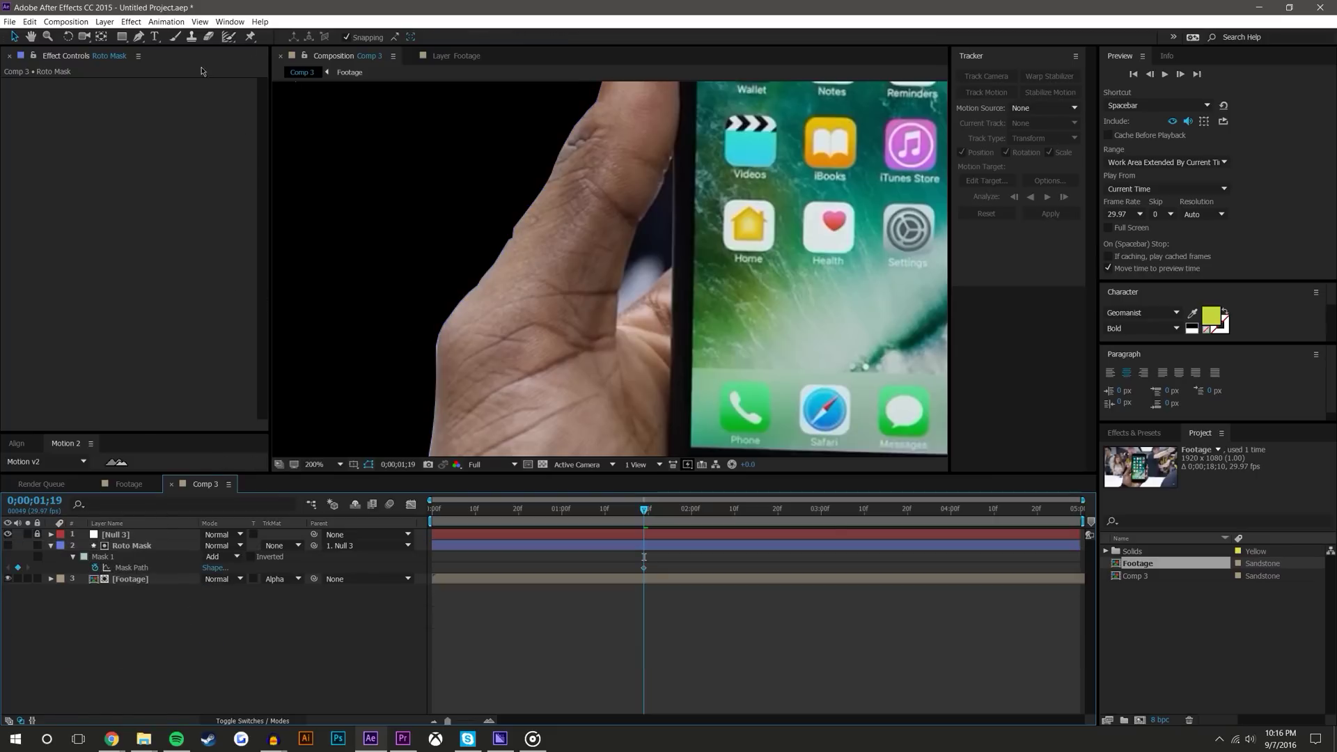
Step: Activate the Pen tool and bring the gap between the thumb and the phone into close view
click(138, 37)
scroll(676, 157, up, 1)
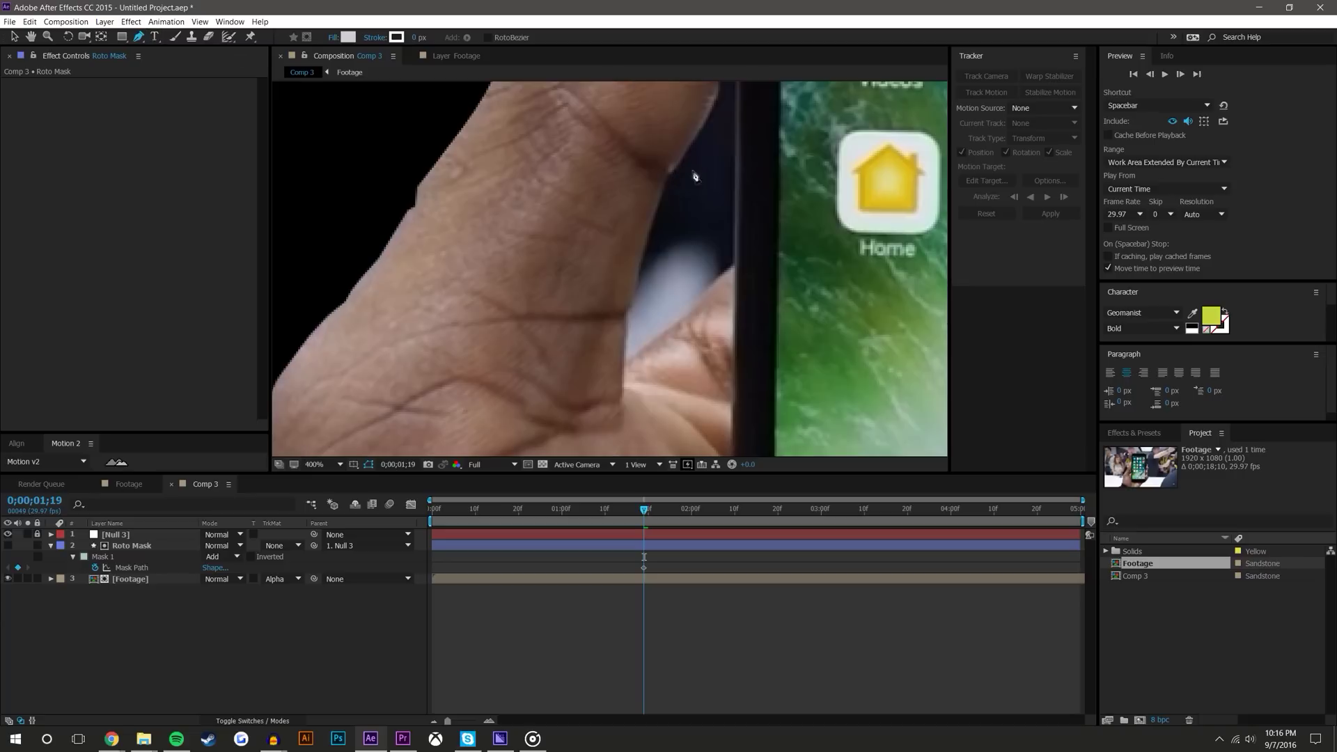
drag(723, 182, 637, 298)
key(g)
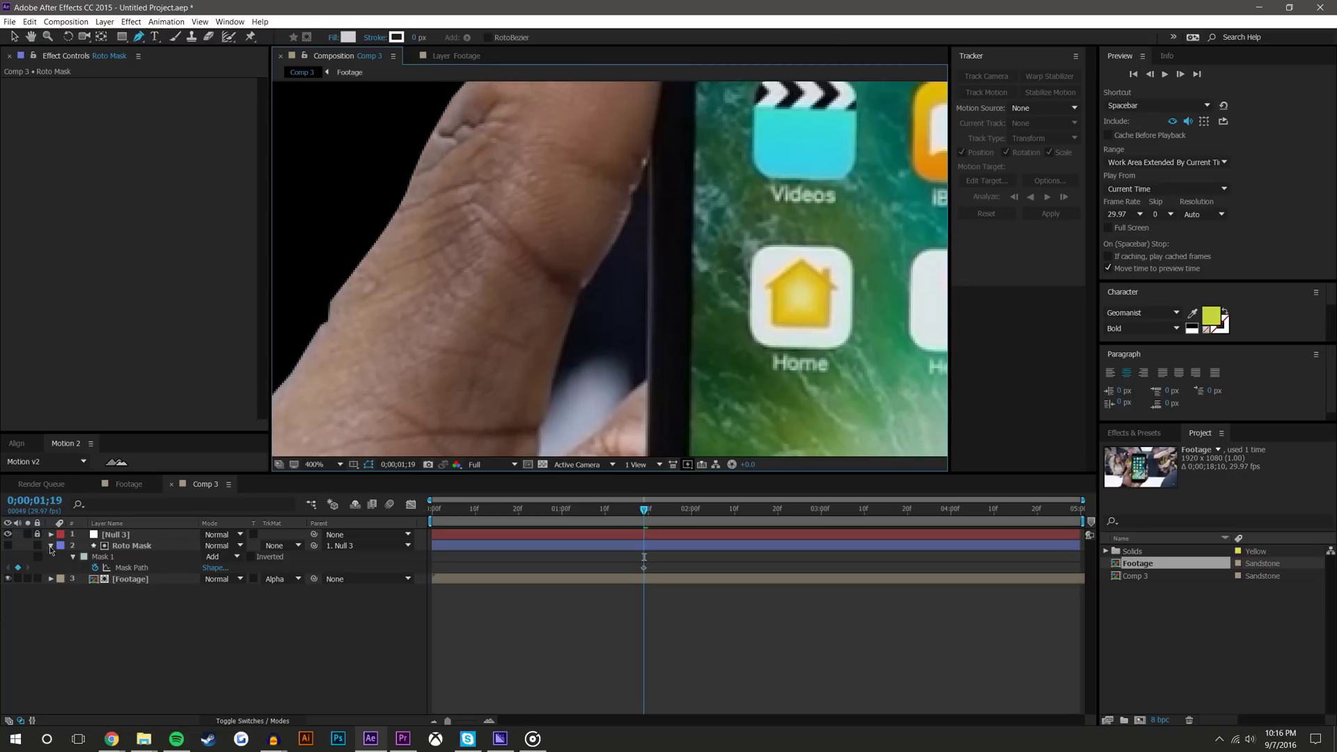
click(140, 568)
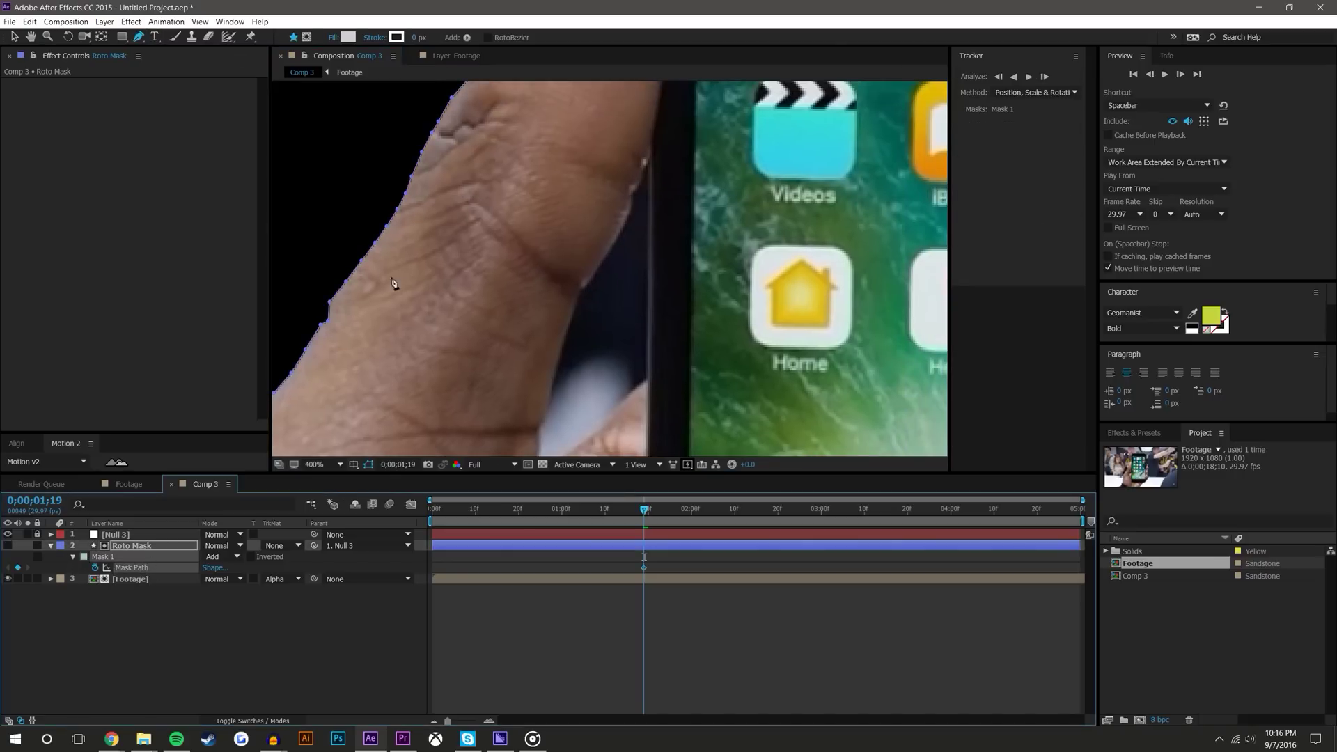
drag(361, 261, 508, 316)
key(ctrl+z)
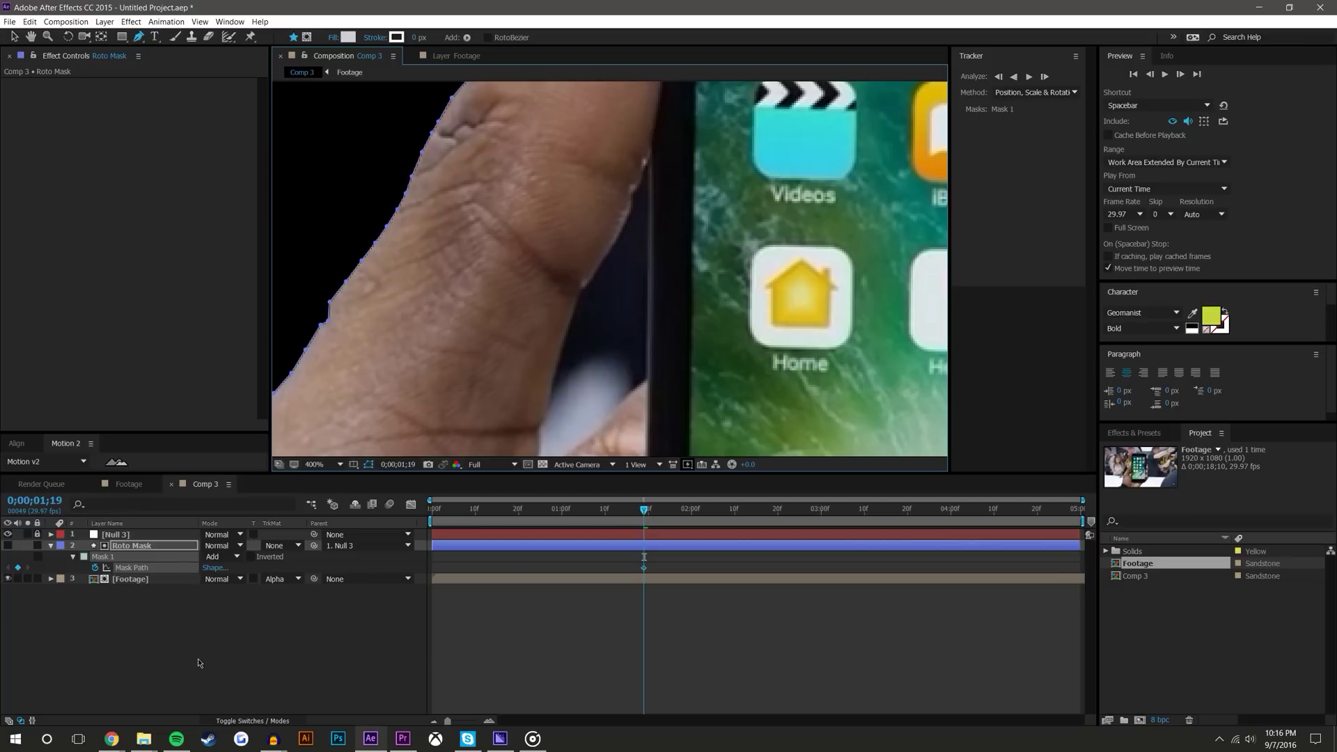
click(197, 663)
click(134, 568)
scroll(606, 283, down, 6)
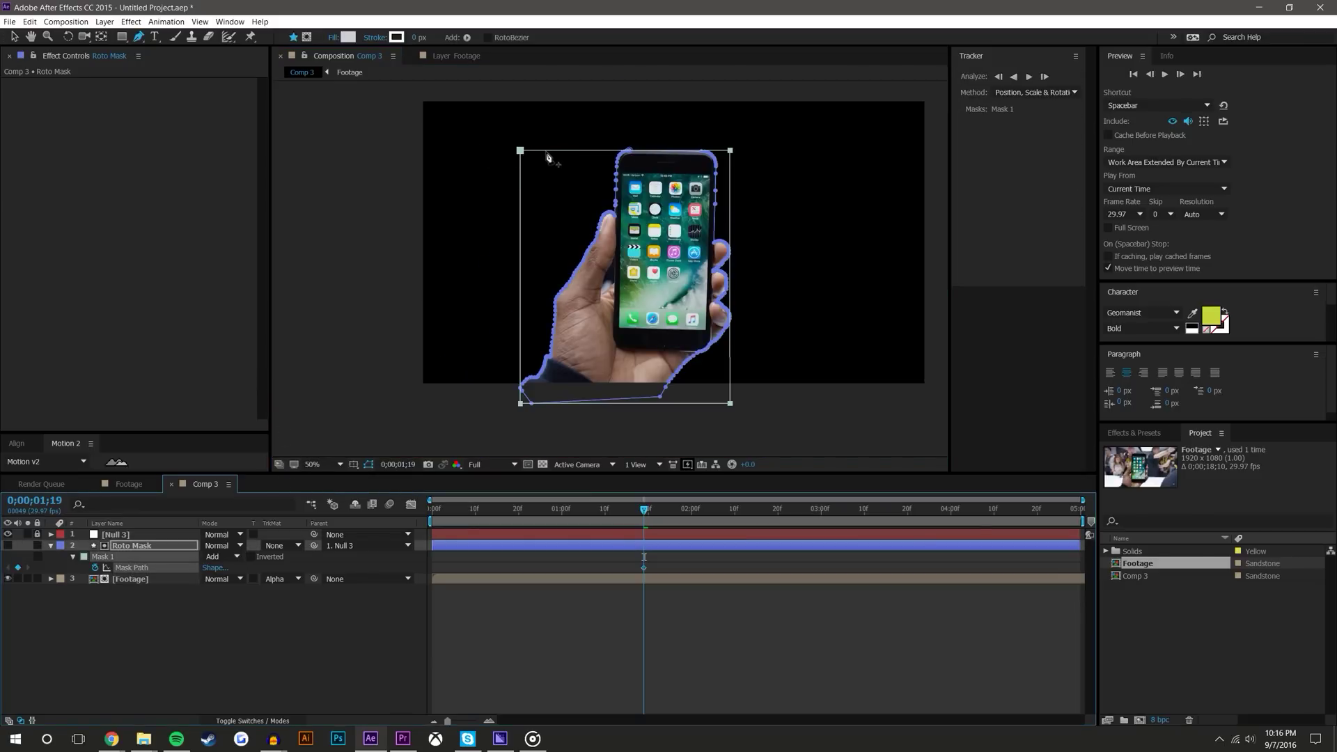
scroll(638, 277, up, 6)
click(317, 641)
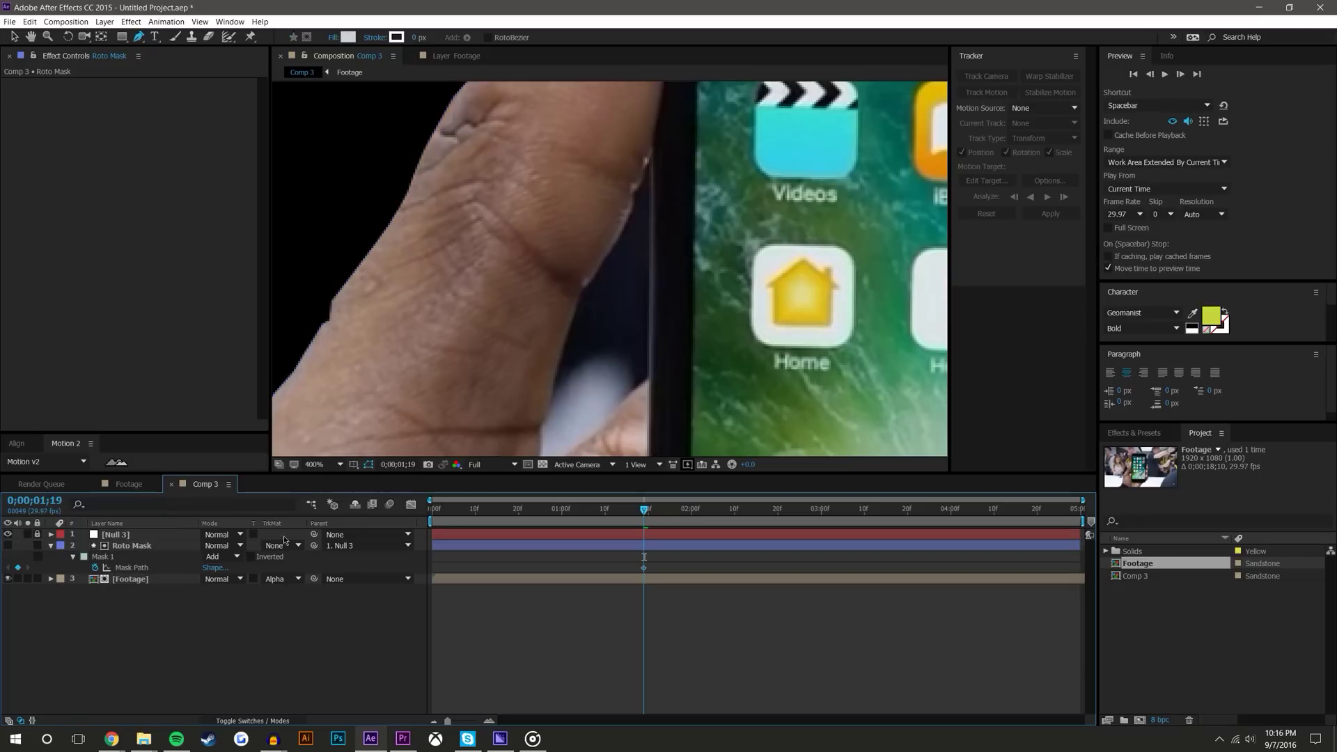
Step: On the Roto Mask layer, draw a pen path down the phone's edge beside the thumb and along the palm at the gap's base
click(121, 546)
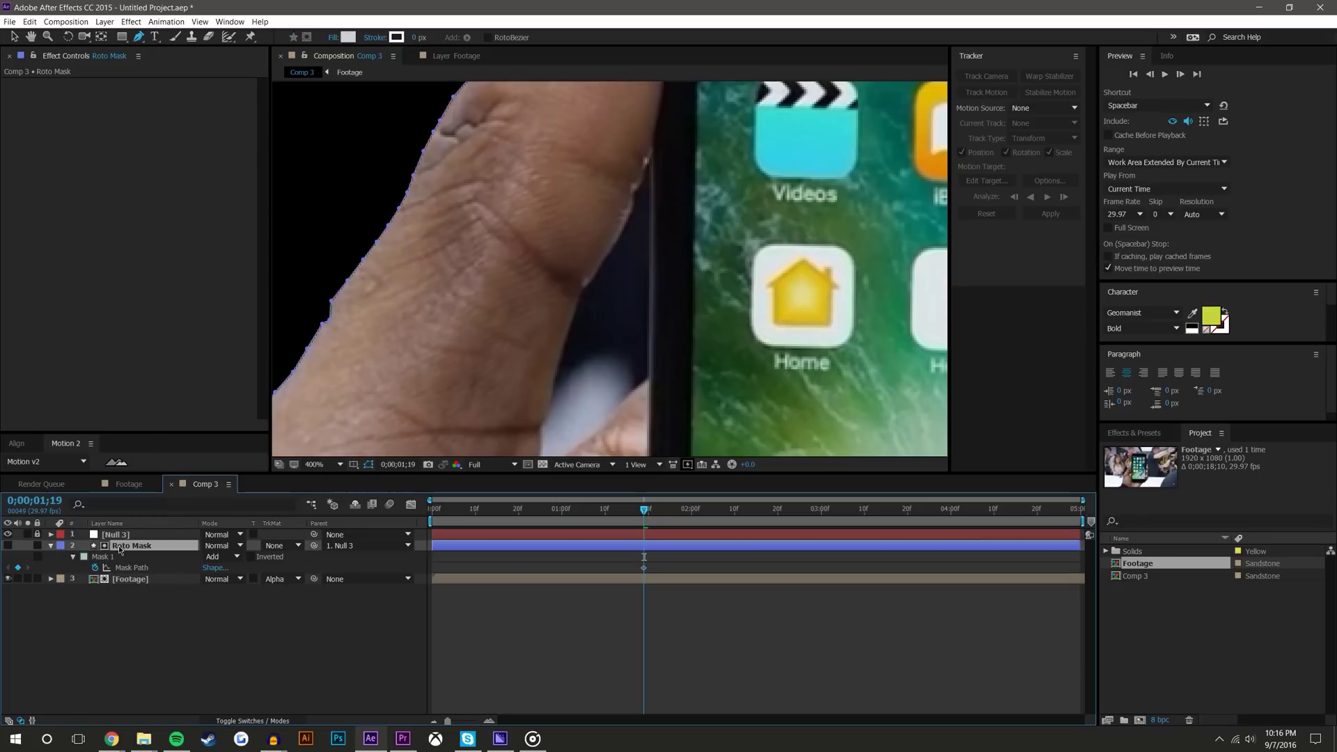
click(652, 159)
click(652, 377)
drag(683, 360, 692, 294)
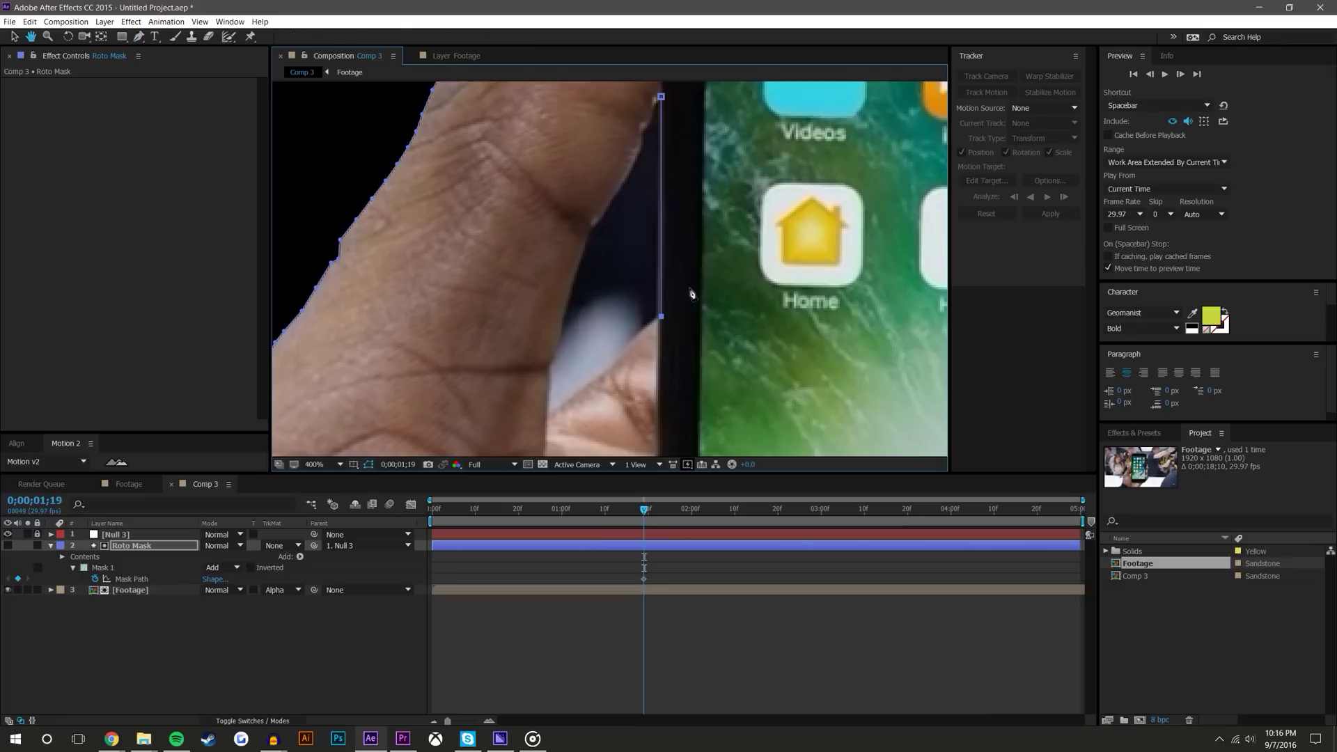
click(644, 327)
click(632, 340)
click(612, 365)
click(593, 382)
click(571, 395)
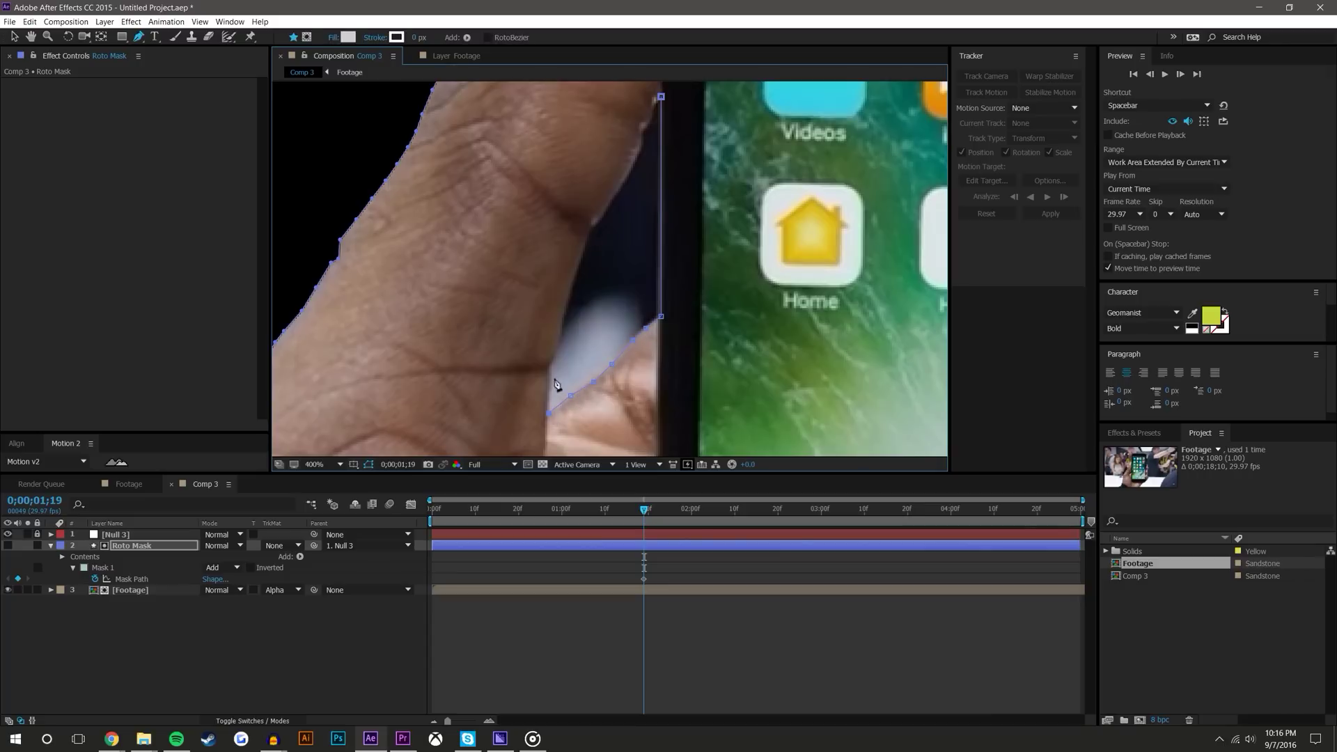
Step: Continue the pen path up the inner edge of the thumb and close it at its starting point beside the phone
click(548, 383)
click(548, 366)
click(557, 355)
click(561, 319)
click(573, 279)
click(585, 234)
click(593, 227)
click(606, 207)
click(621, 182)
click(637, 156)
click(639, 144)
click(641, 128)
drag(659, 131, 623, 236)
click(614, 222)
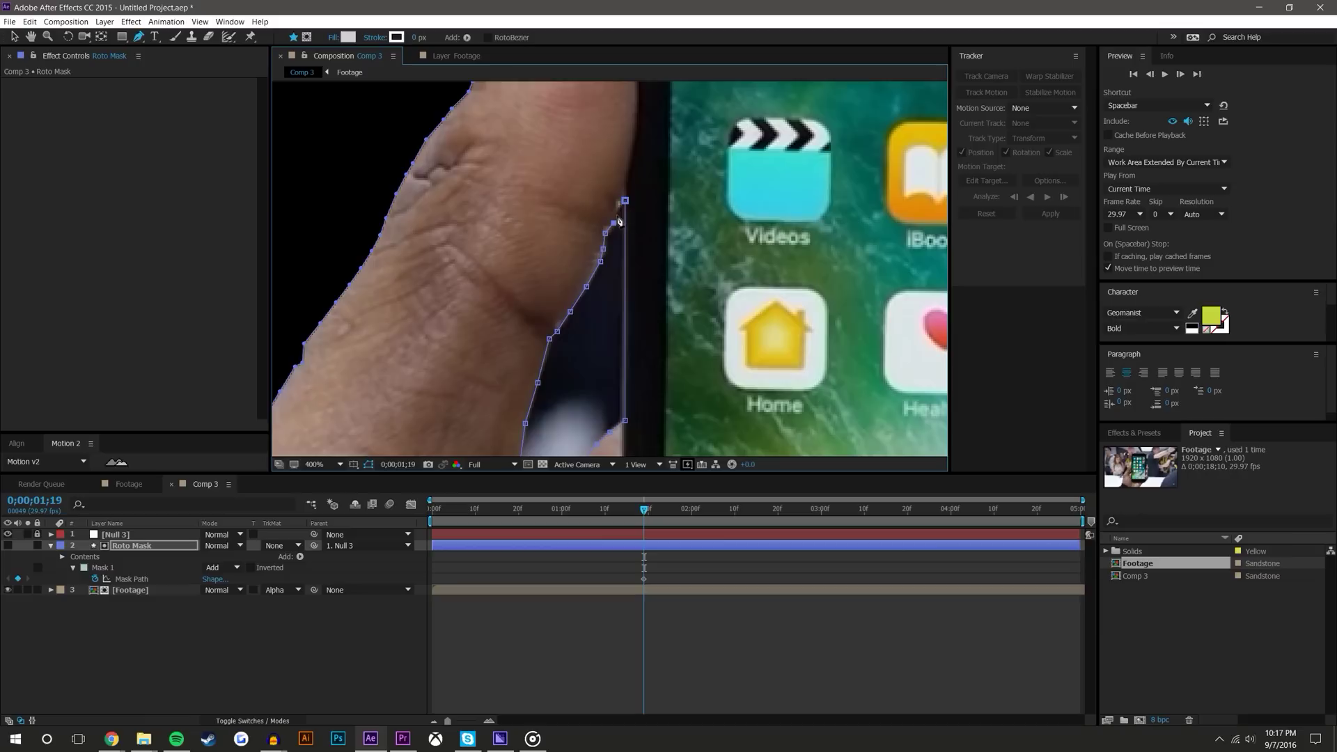
click(625, 202)
Step: Expand the Roto Mask contents to Path 1 of Shape 2 and keyframe its path at 0;00;01;19
click(63, 557)
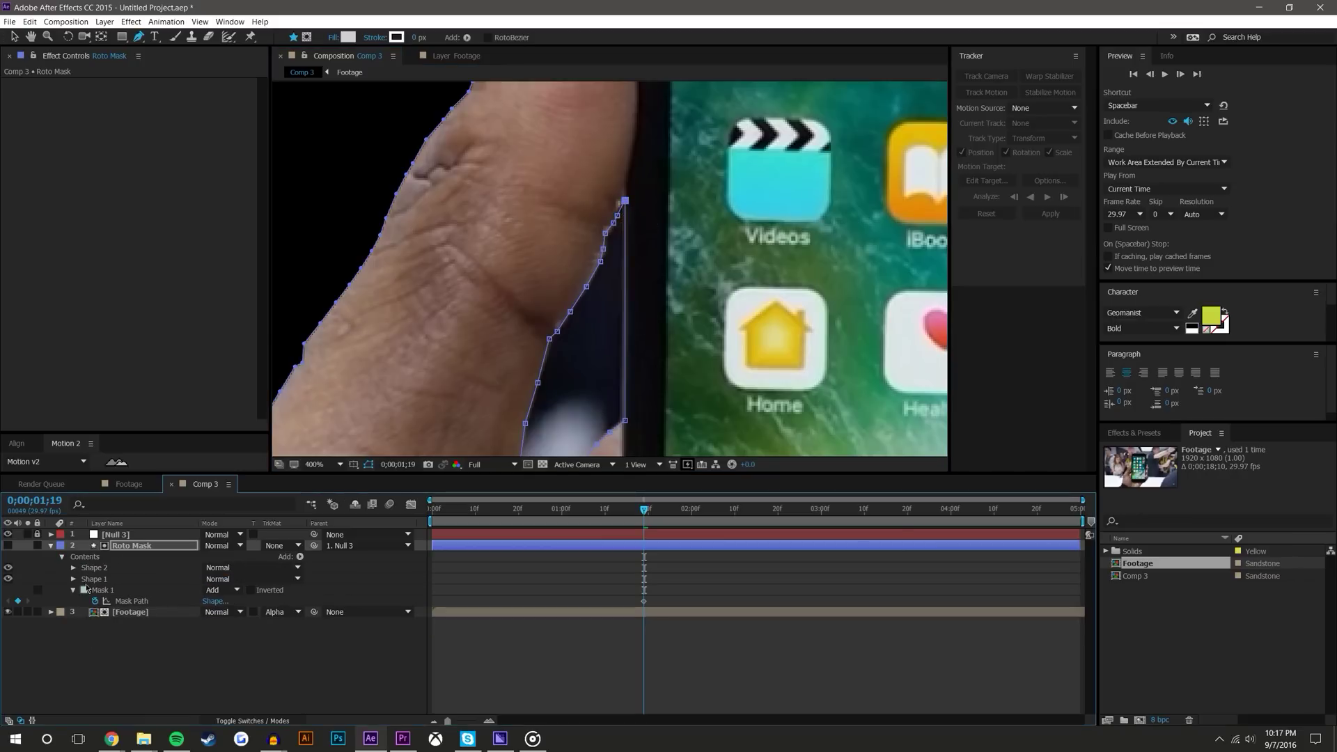
click(87, 580)
click(111, 569)
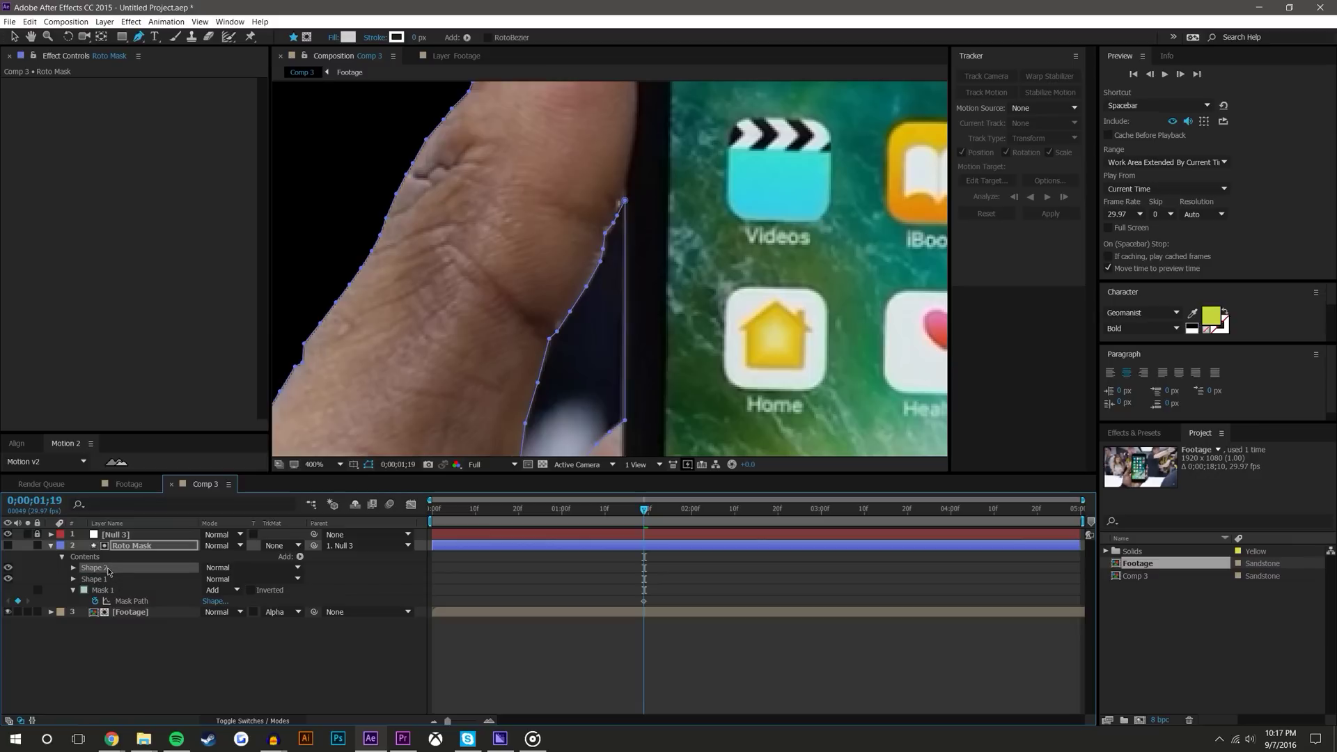
click(73, 568)
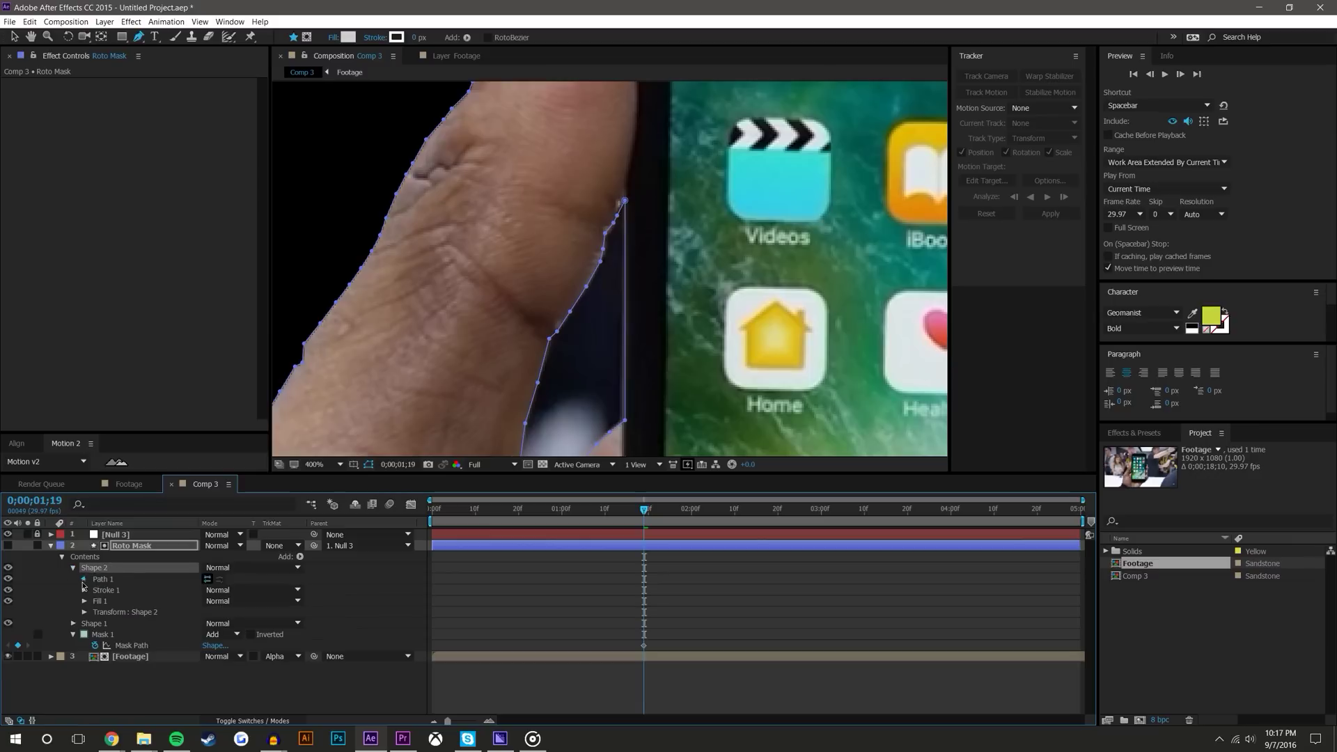
click(84, 579)
click(142, 589)
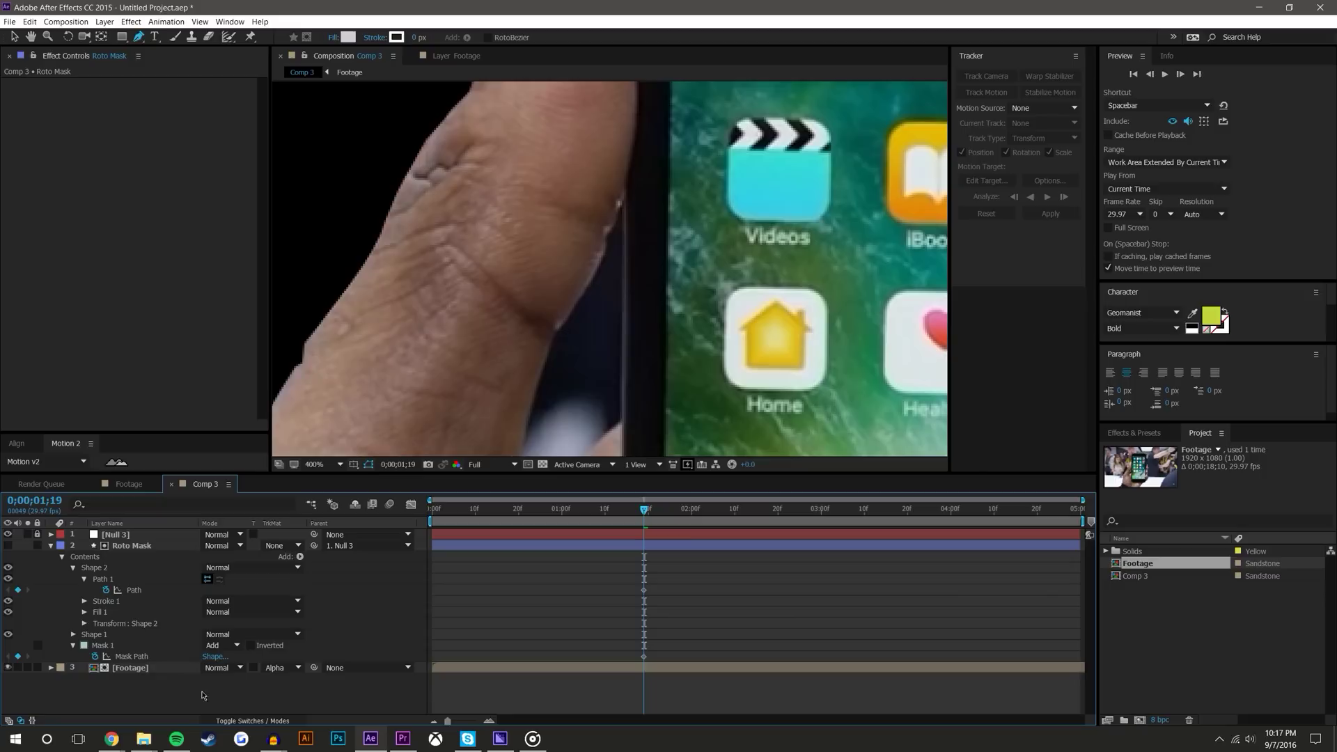
Step: Invert Mask 1 and delete the keyframes from its Mask Path and from the path of Shape 2
click(132, 656)
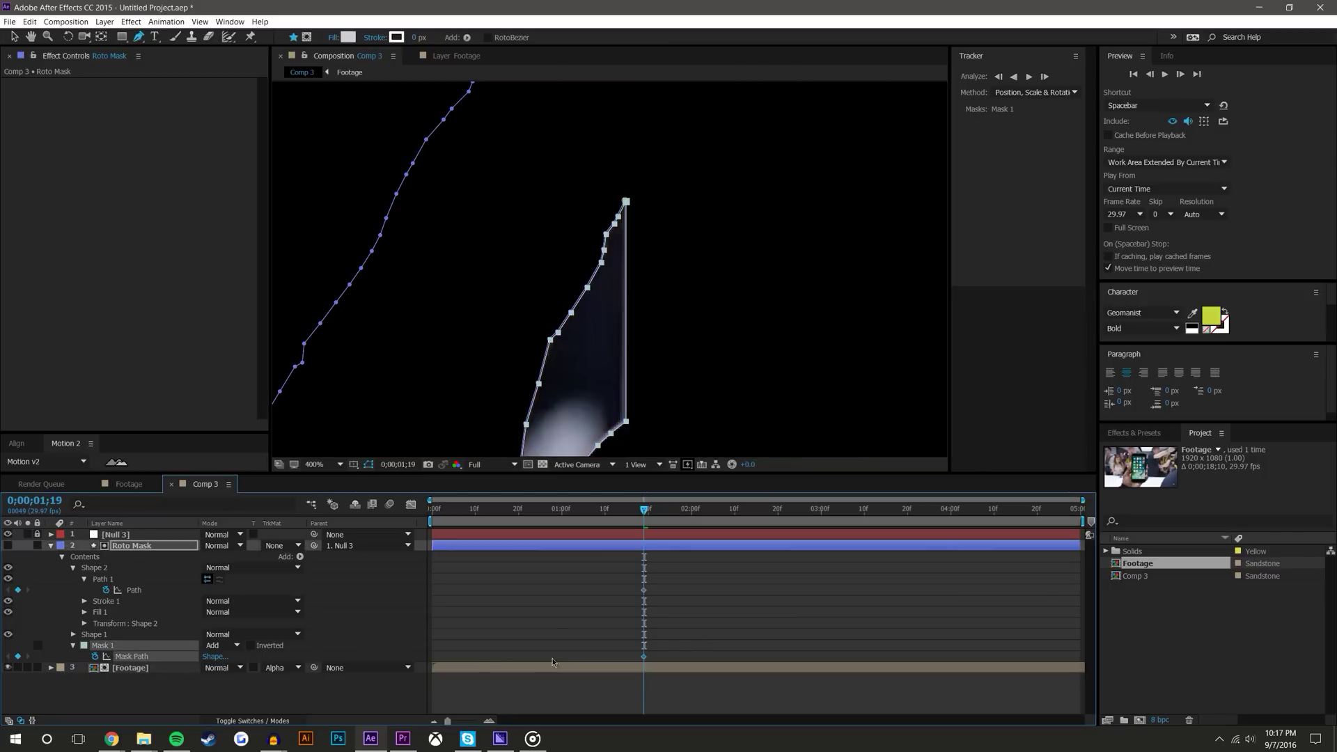
click(251, 646)
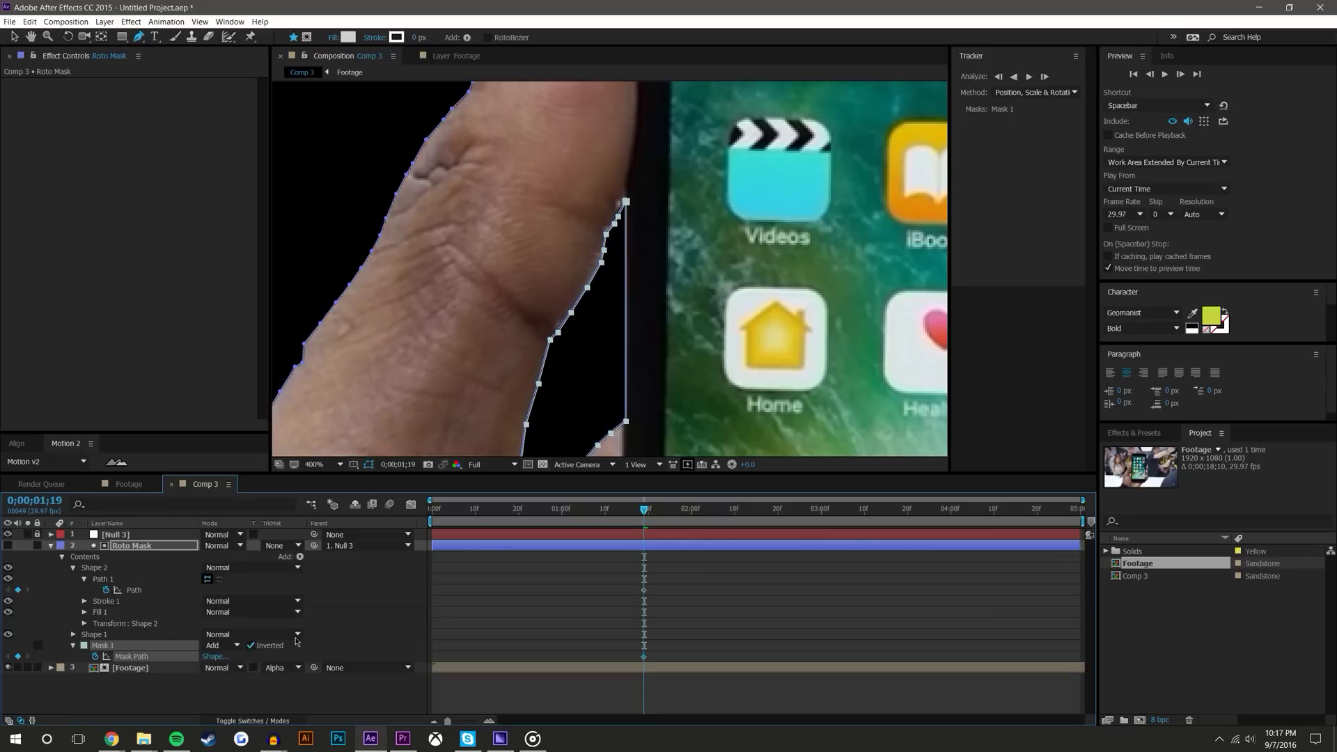
key(Delete)
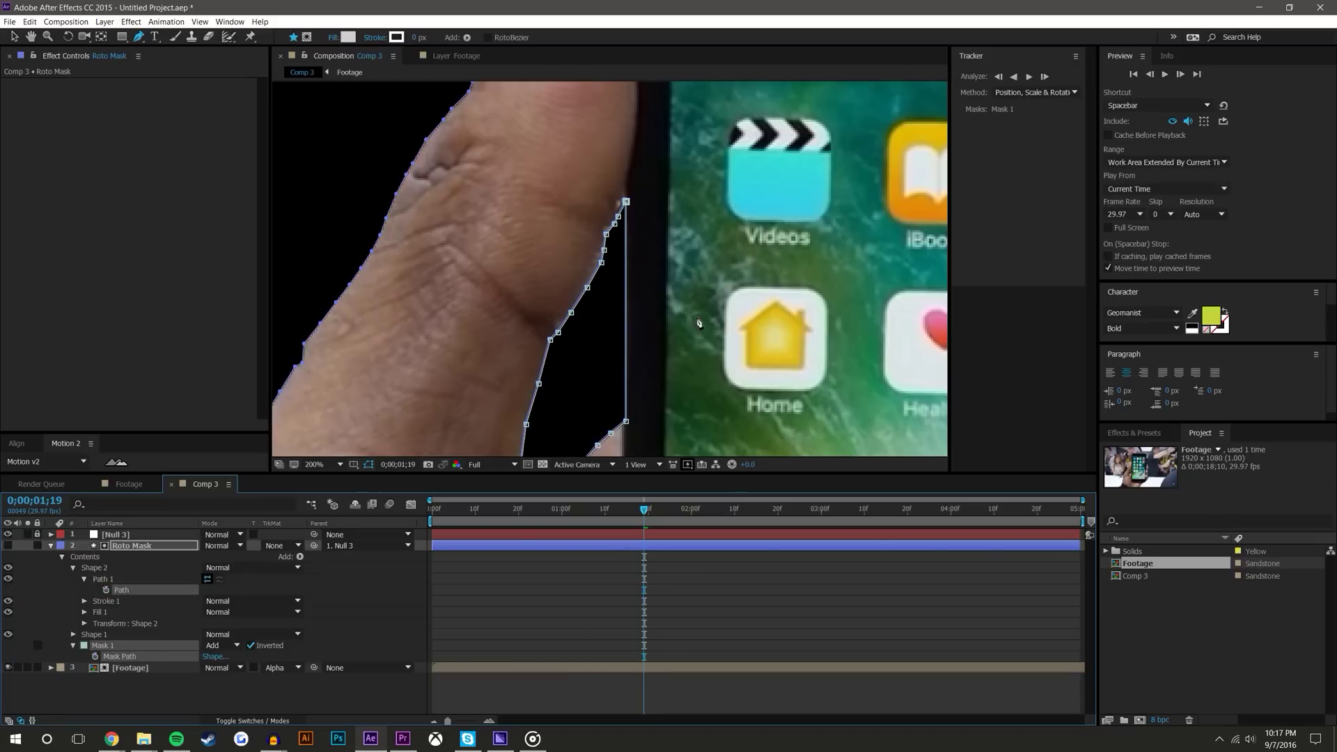
scroll(698, 323, down, 1)
click(14, 38)
click(372, 157)
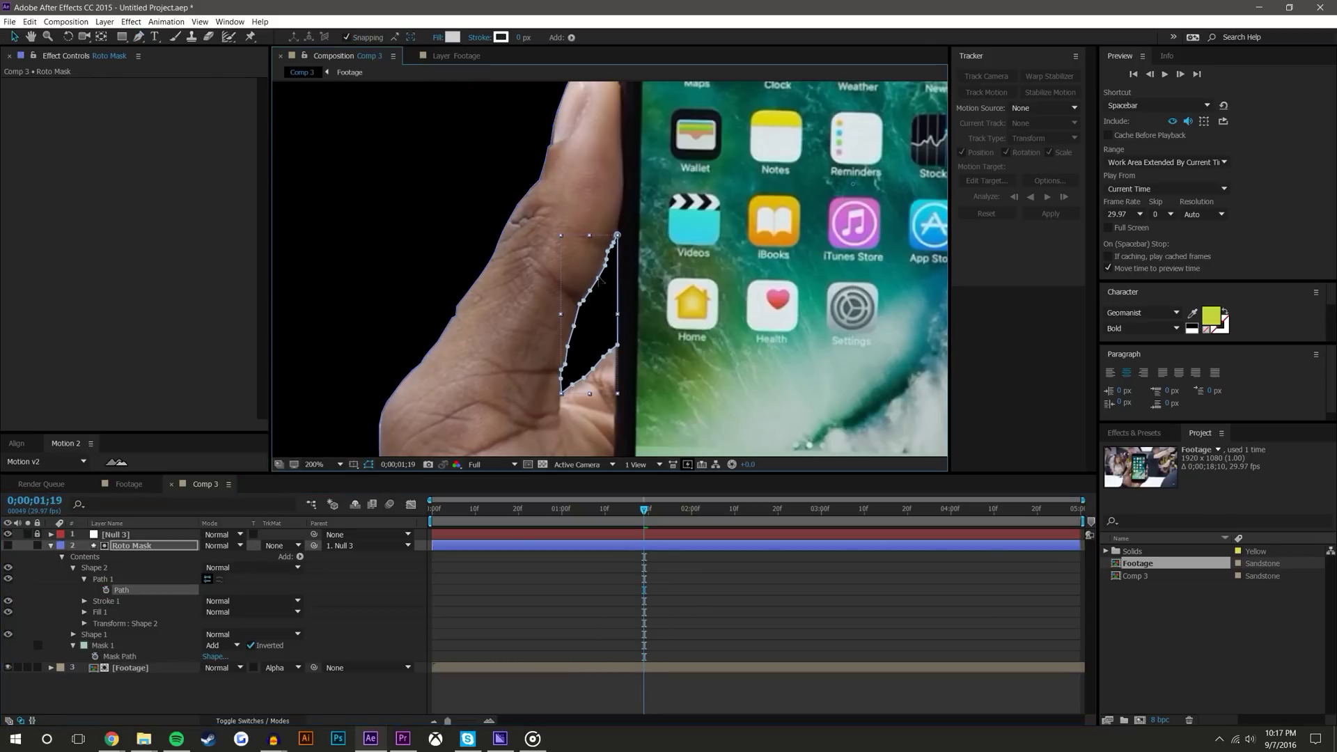
Step: Preview the cut-out hand and phone over the first two seconds and return to 0;00;00;00
click(435, 248)
scroll(436, 248, down, 2)
click(781, 557)
scroll(808, 354, up, 1)
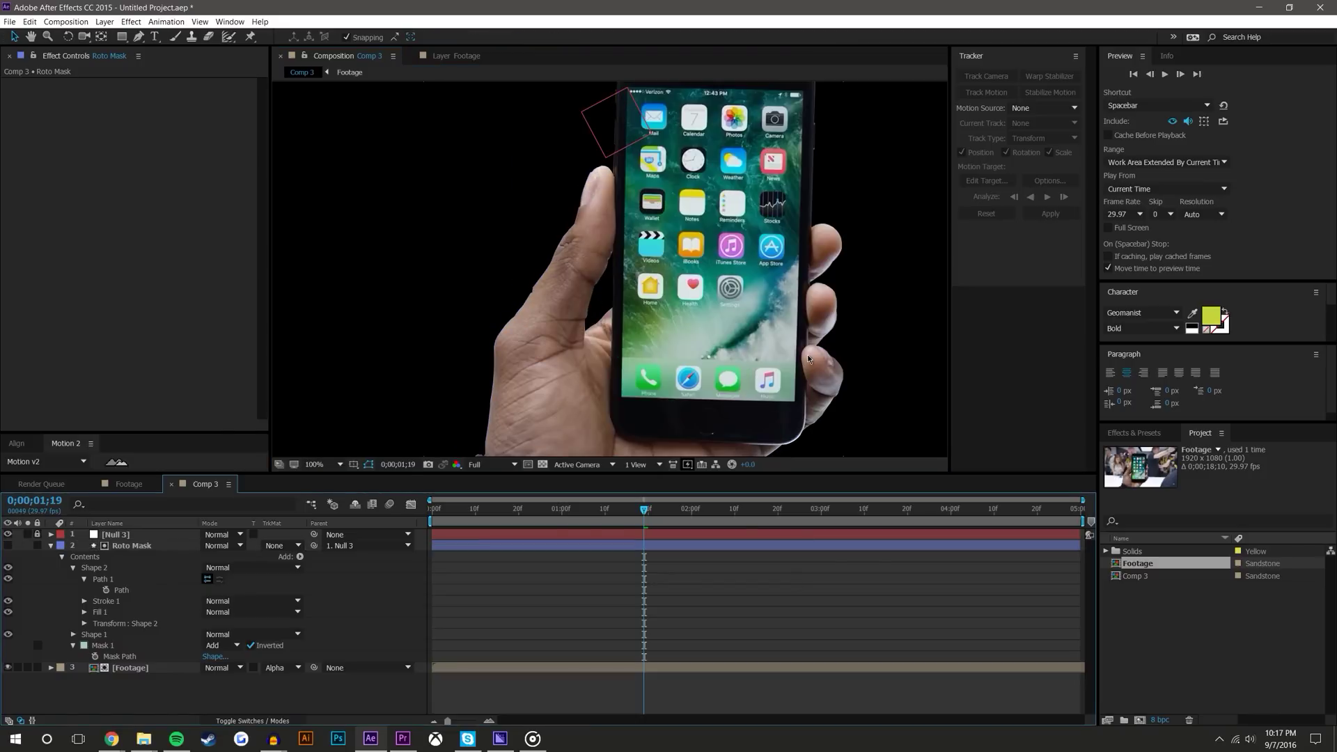
key(comma)
drag(644, 509, 503, 512)
key(space)
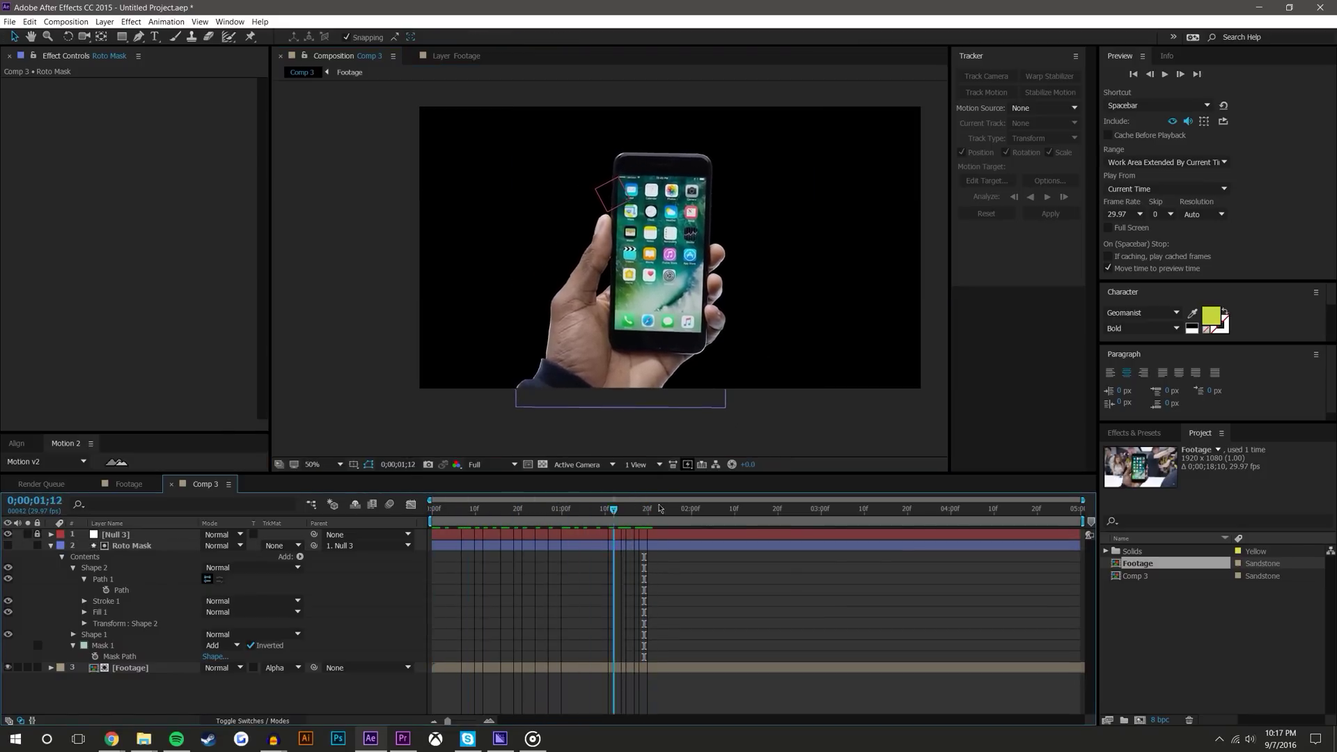
drag(812, 522, 381, 474)
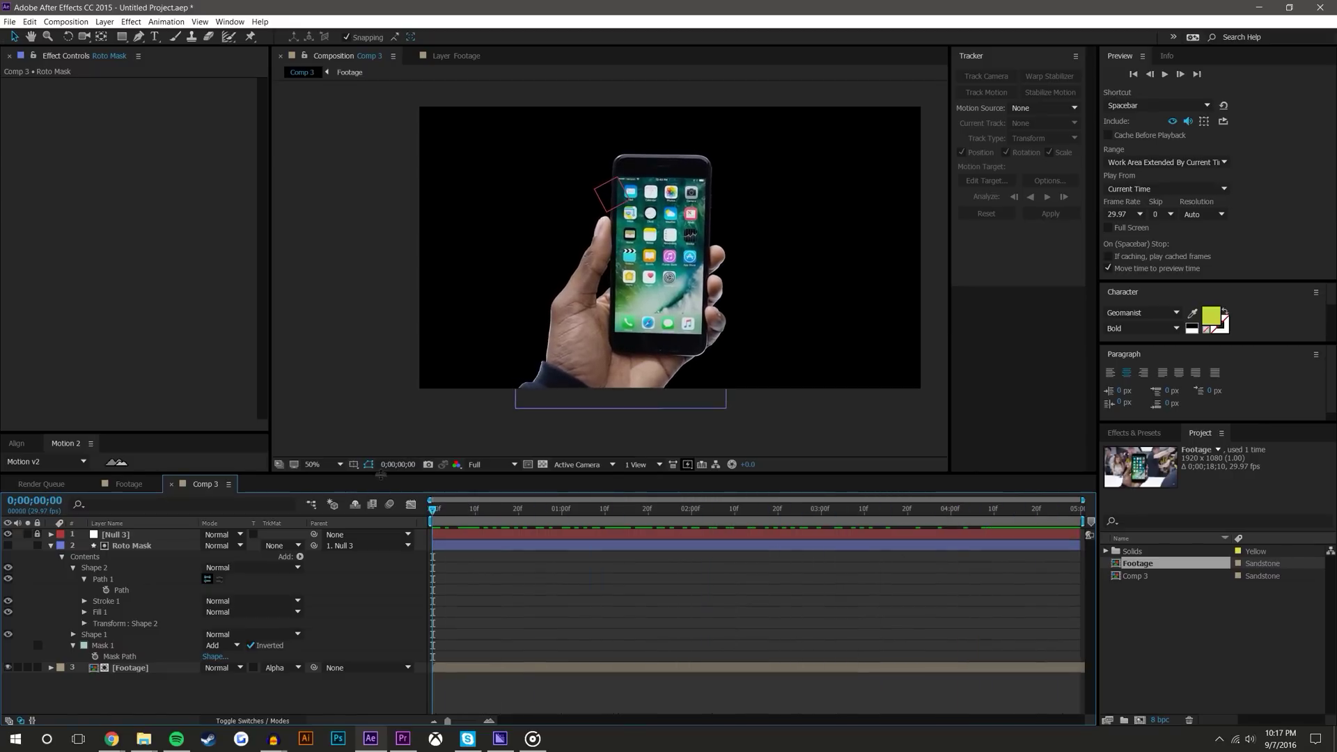
Step: Import the image iOS-10-wallpaper-for-iPad-idownloadblog.png from the file manager into the project
click(1187, 622)
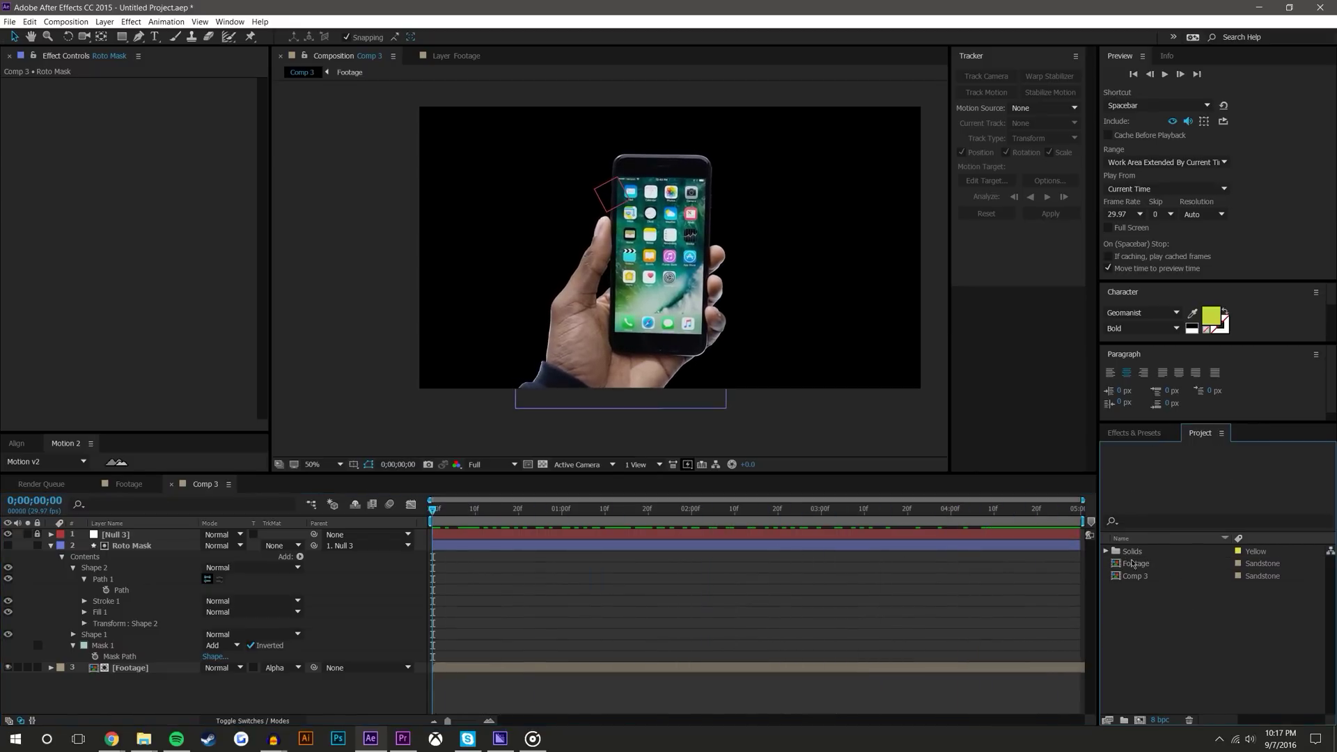
click(143, 738)
click(316, 666)
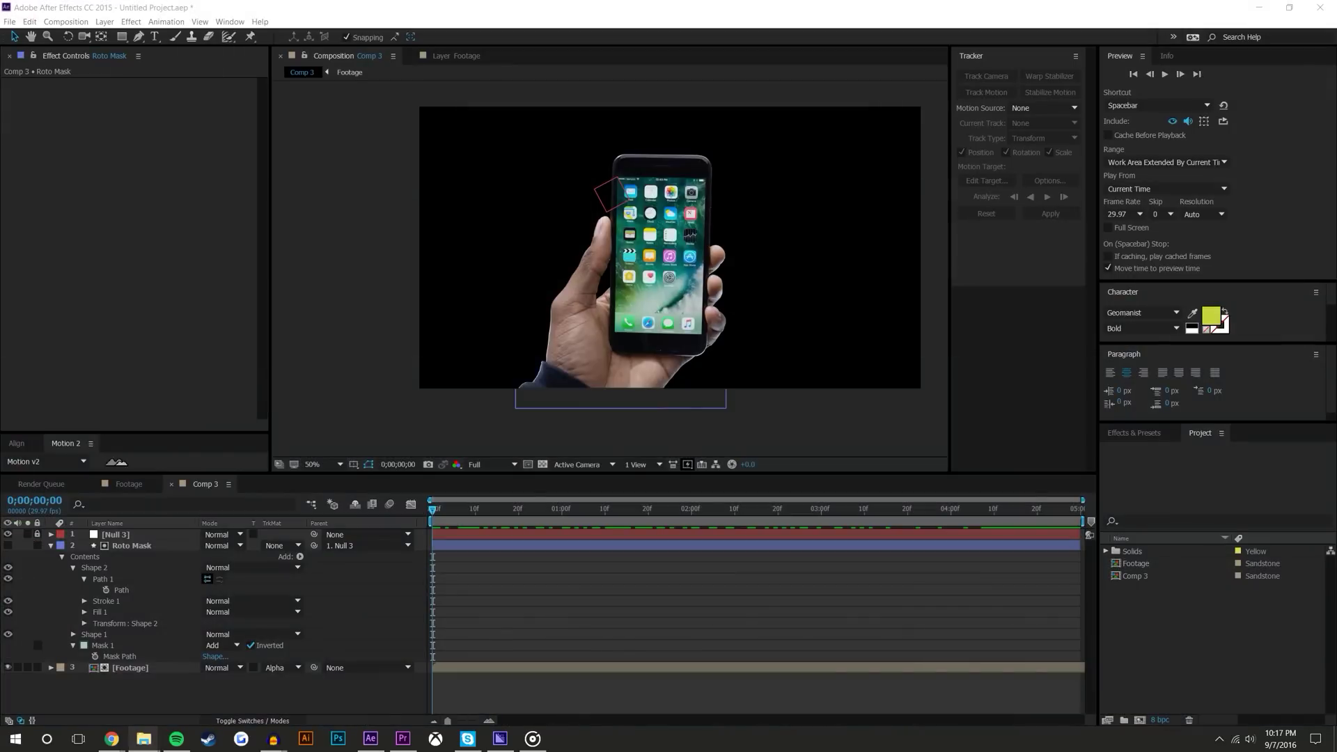
drag(1336, 592, 1150, 626)
Step: Create an orange 1920 × 1080 px solid and place it beneath the Footage layer as the background
click(103, 24)
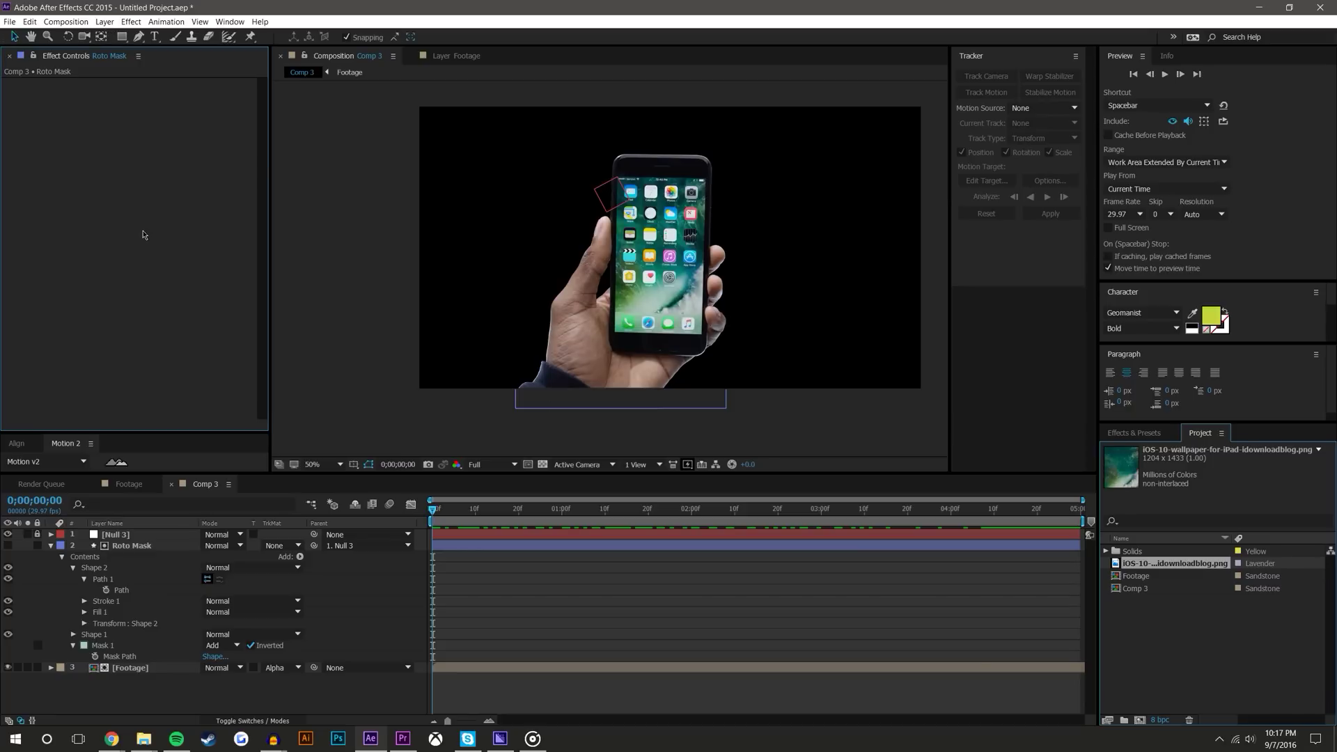
click(105, 21)
click(418, 48)
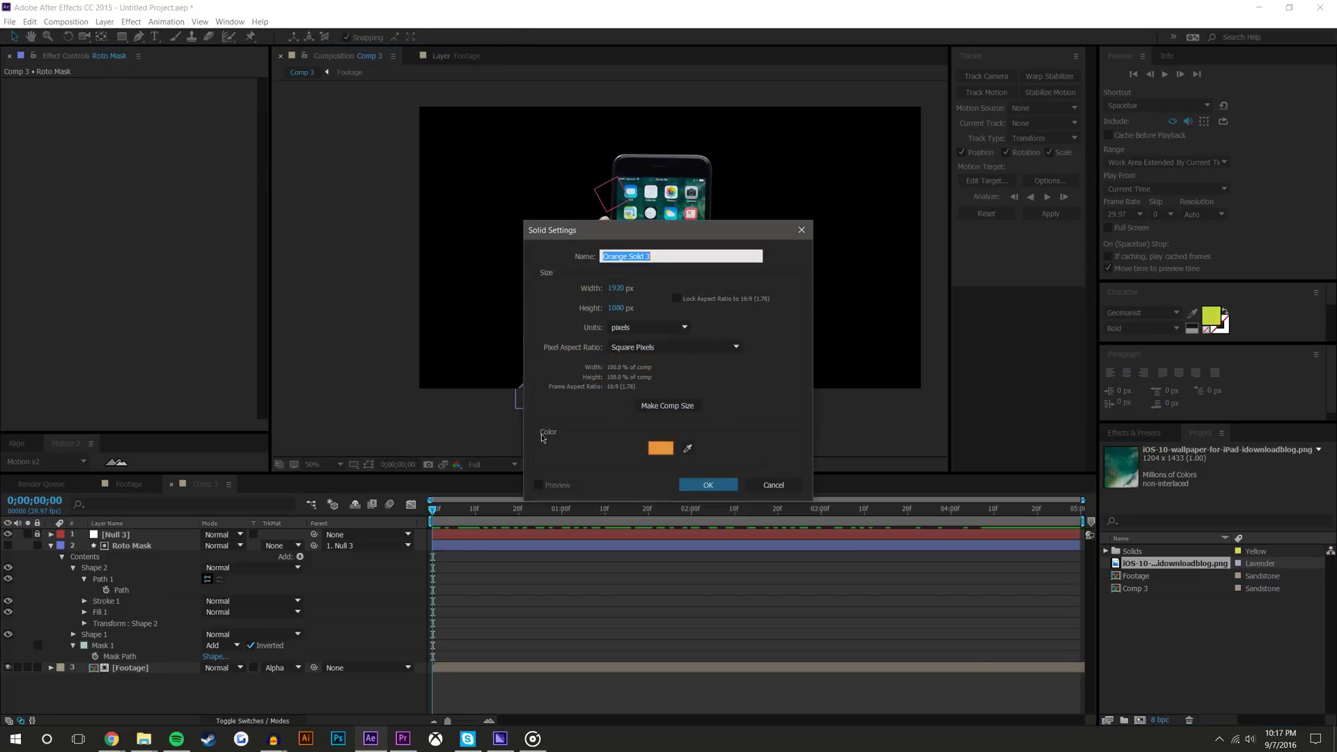
click(724, 489)
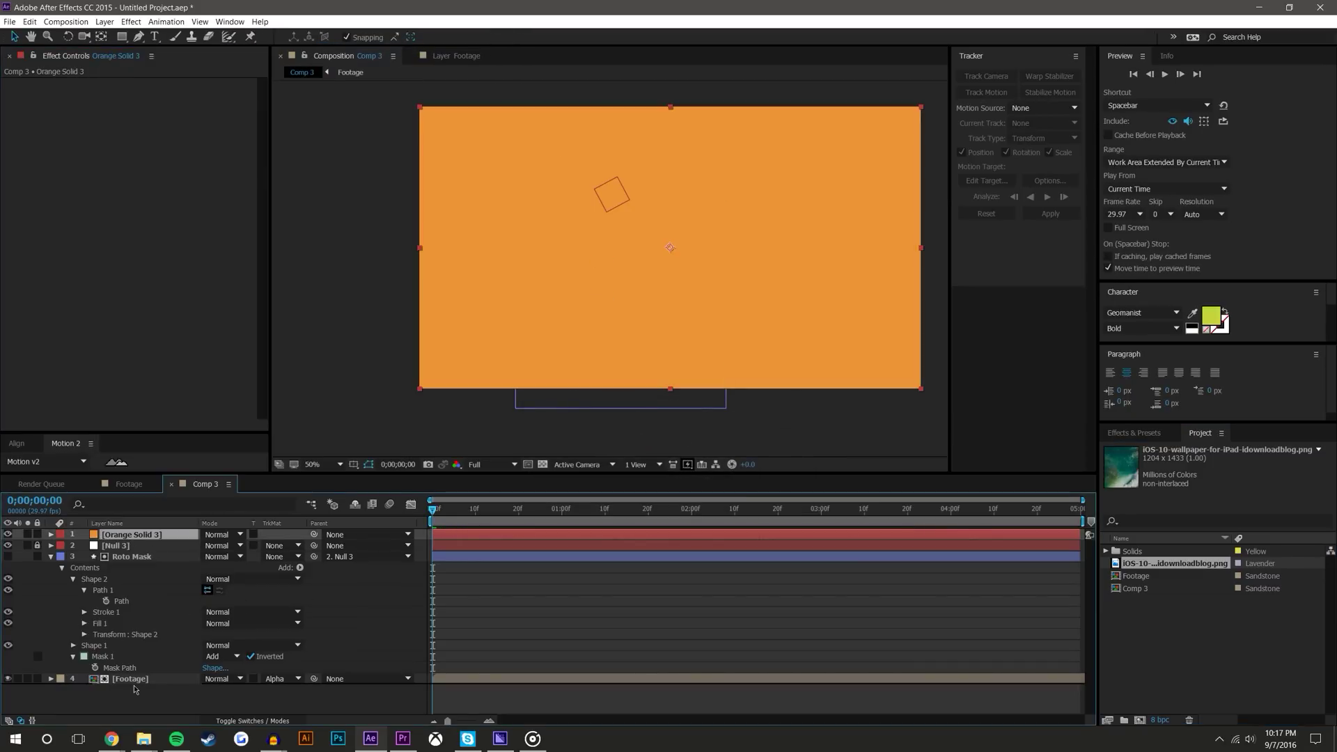
click(658, 715)
Step: Examine the cut-out's edges against the orange background at 0;00;01;21 and 0;00;01;03, checking the wrist, sleeve and thumb
drag(484, 508, 652, 507)
scroll(642, 240, up, 5)
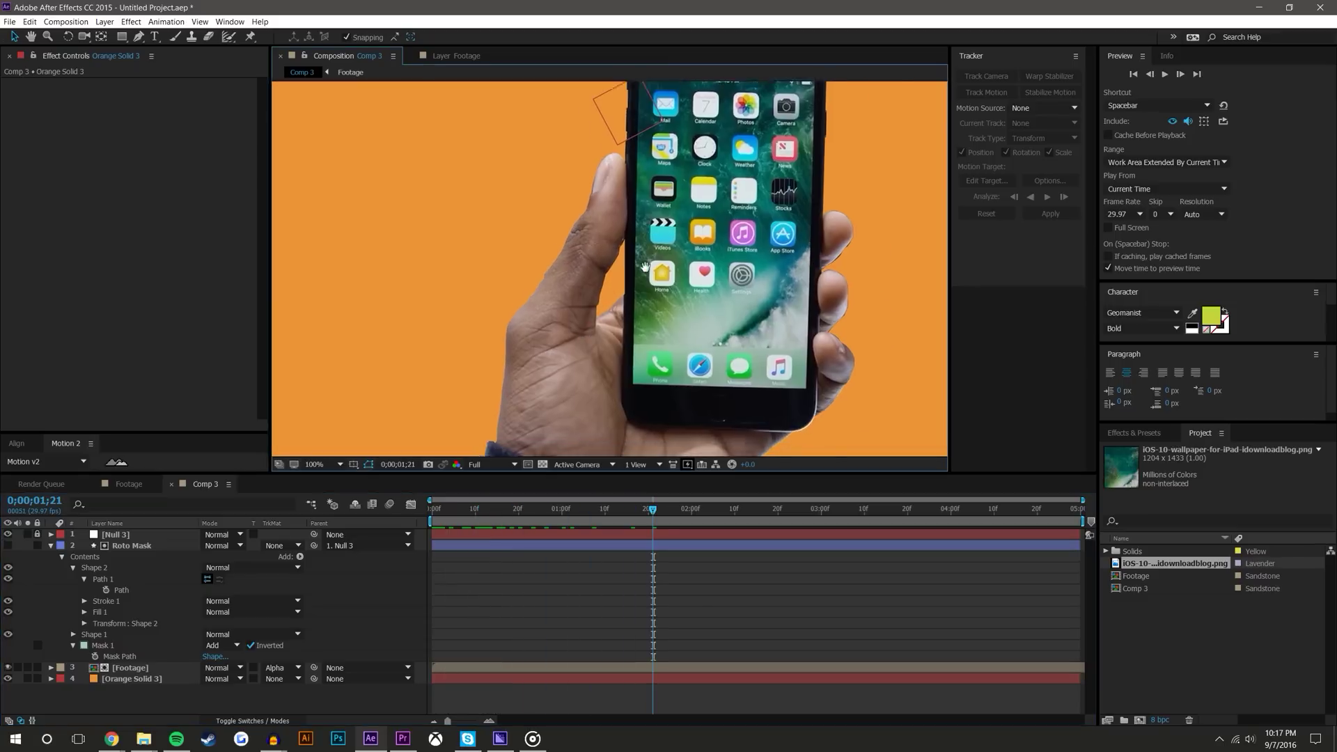
drag(655, 516, 622, 514)
drag(596, 511, 574, 511)
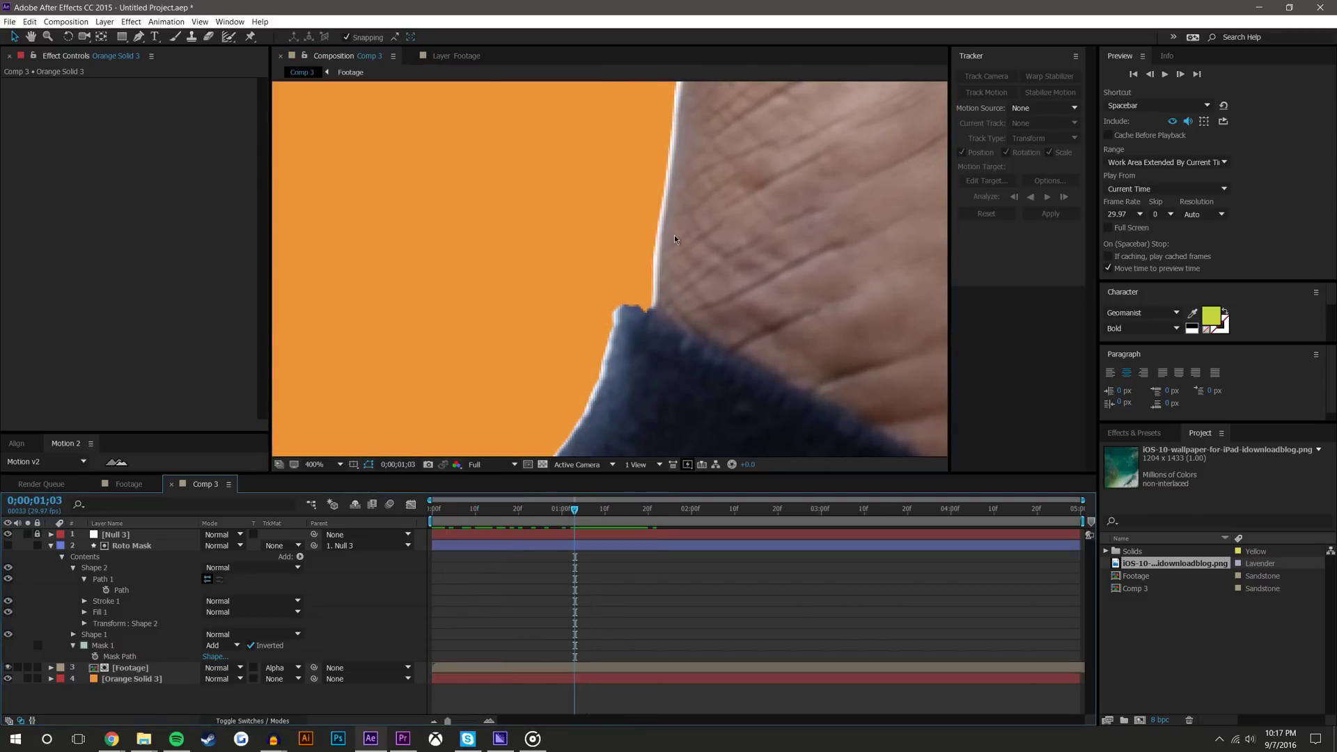
scroll(674, 236, down, 2)
drag(686, 256, 560, 447)
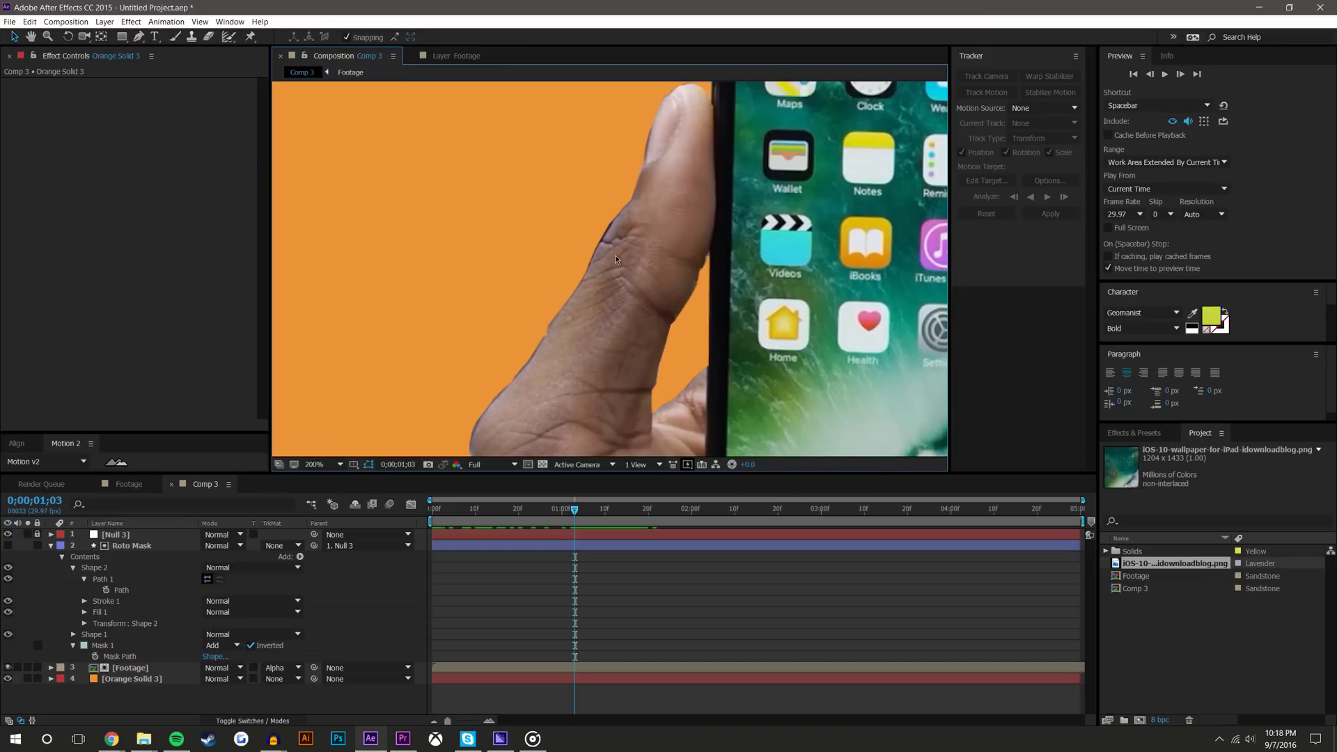
drag(620, 243, 663, 1)
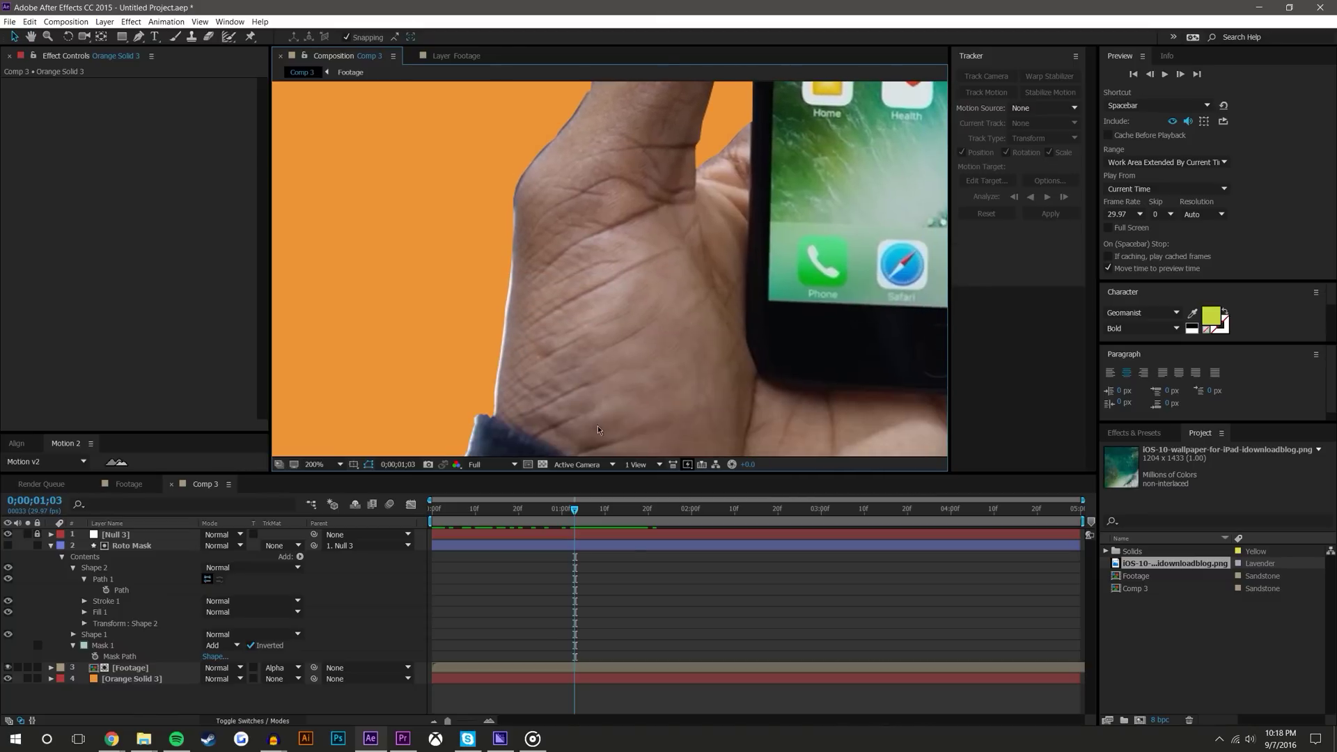
Step: Collapse Shape 2 of the Roto Mask, expand Path 1 of Shape 1 and select its path
click(140, 547)
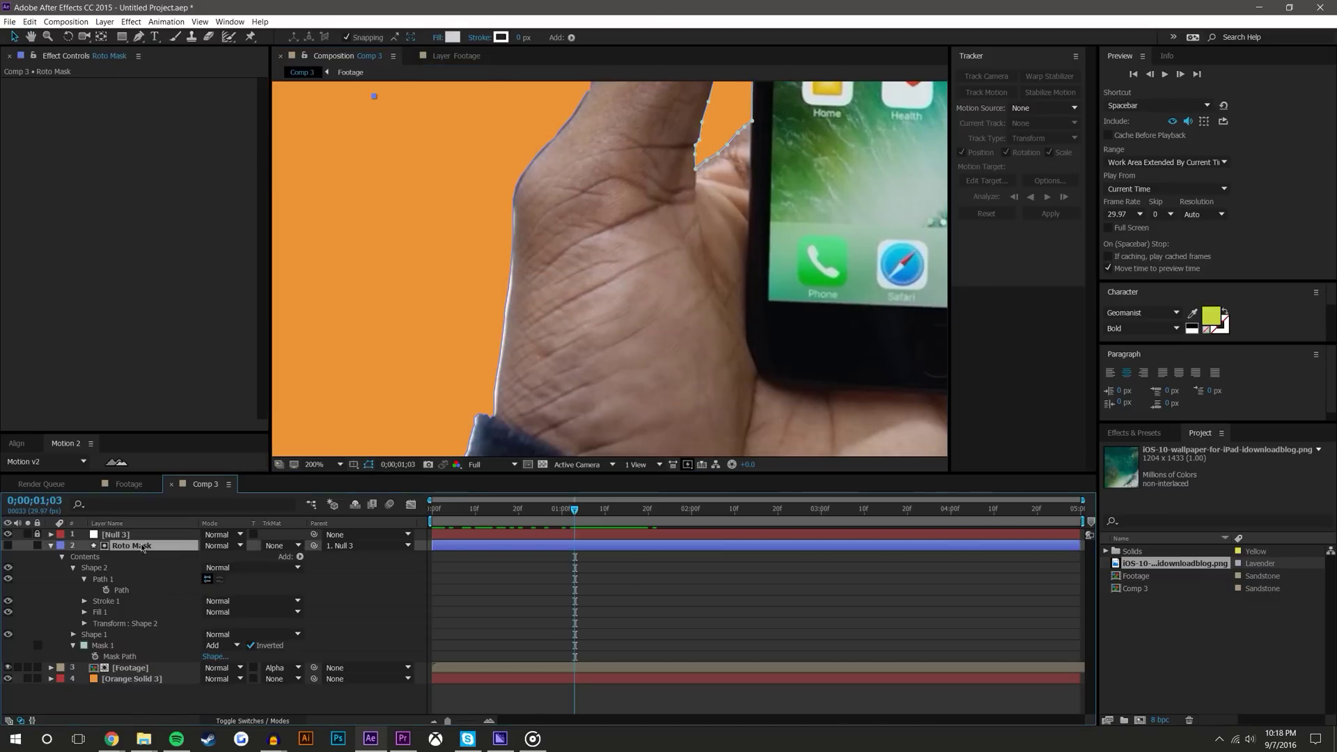
click(73, 567)
click(74, 579)
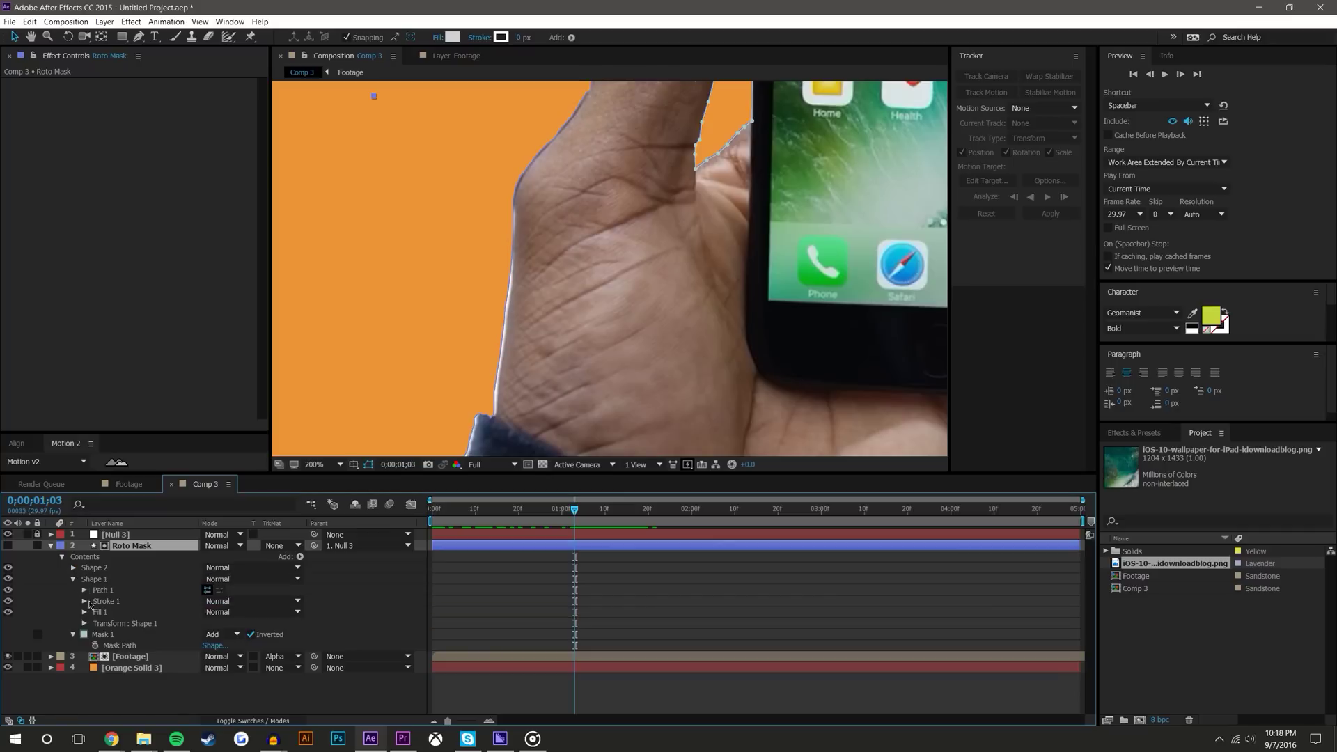
click(84, 591)
click(133, 600)
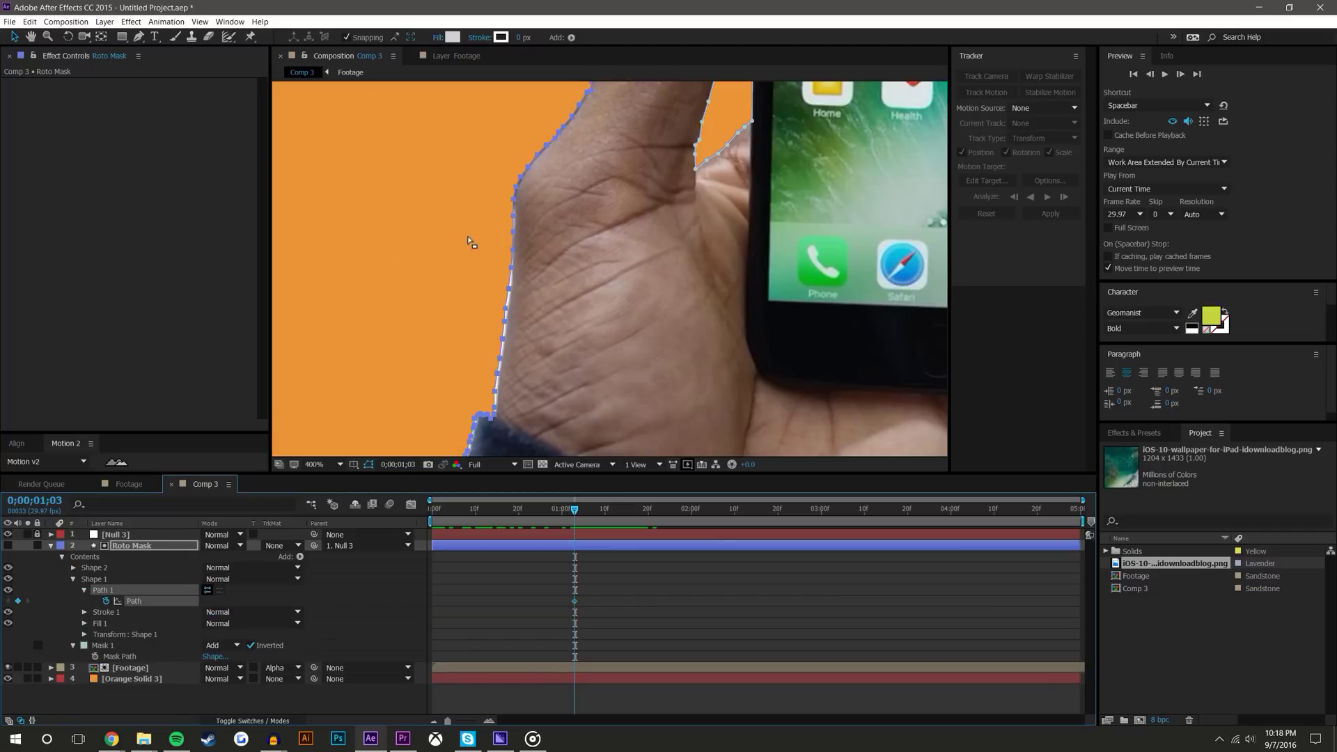
key(period)
drag(458, 348, 553, 333)
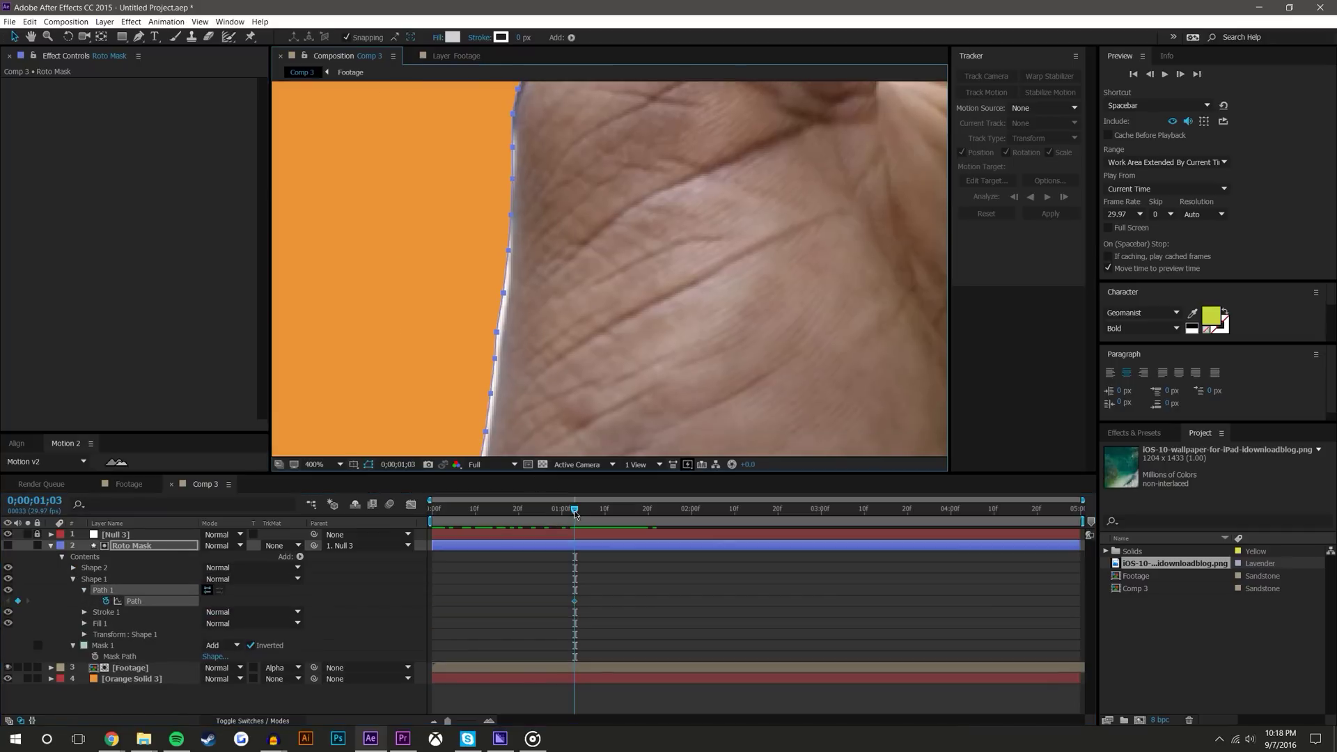
Step: At 0;00;00;00, move the points of Shape 1's path inward along the outer edge of the palm and wrist
drag(574, 513, 433, 513)
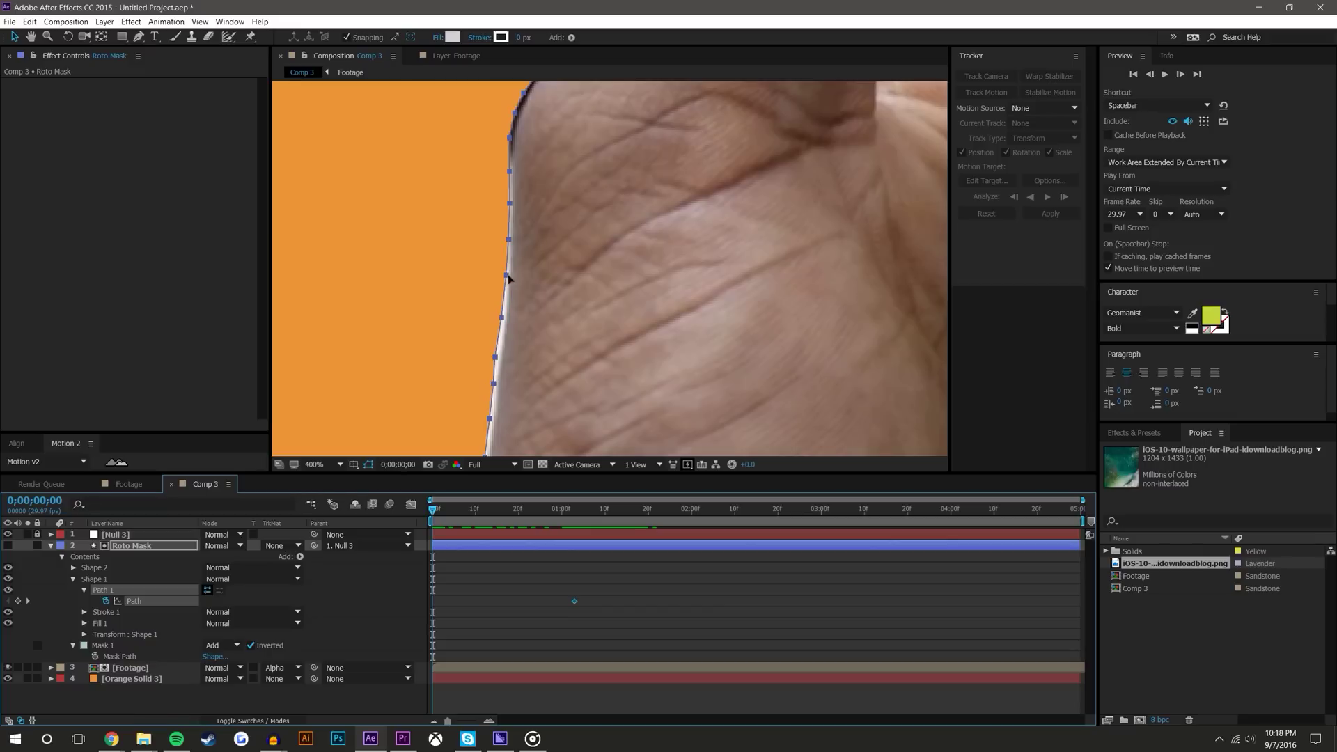
drag(507, 275, 512, 274)
key(ctrl+z)
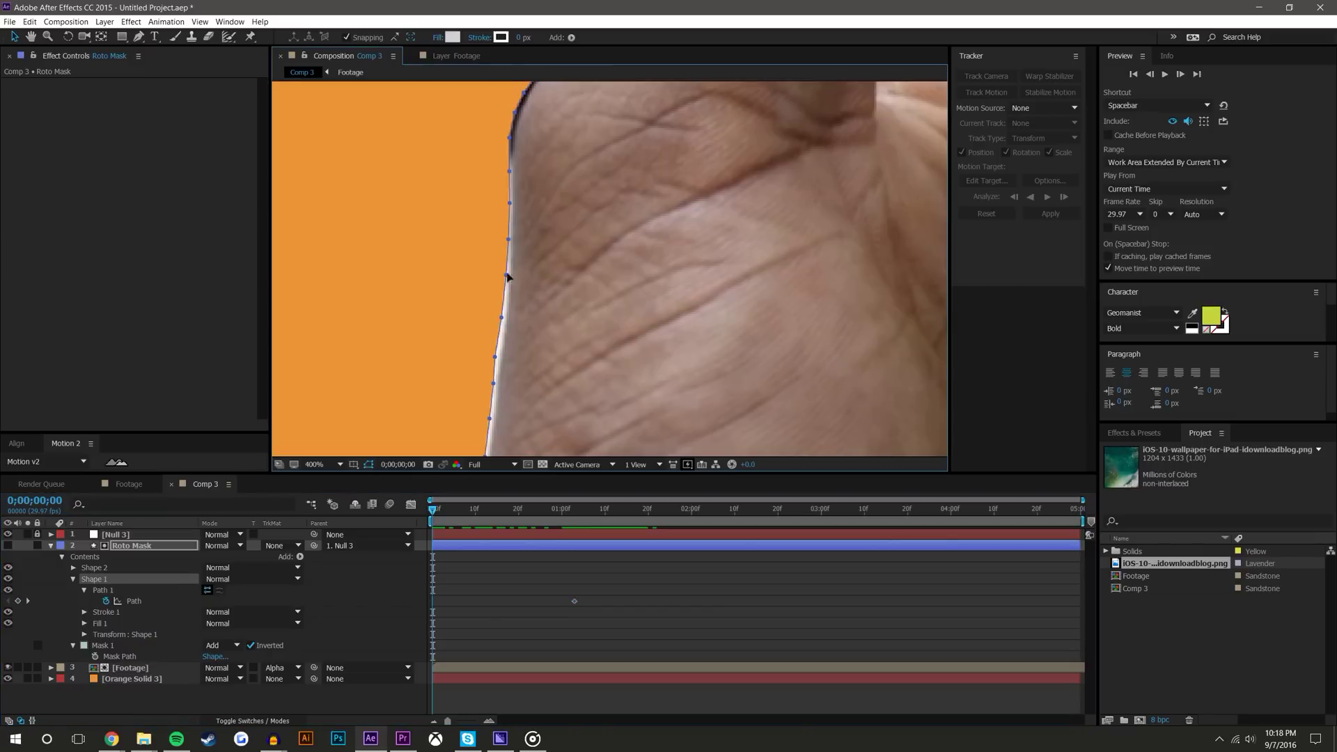
drag(506, 277, 511, 275)
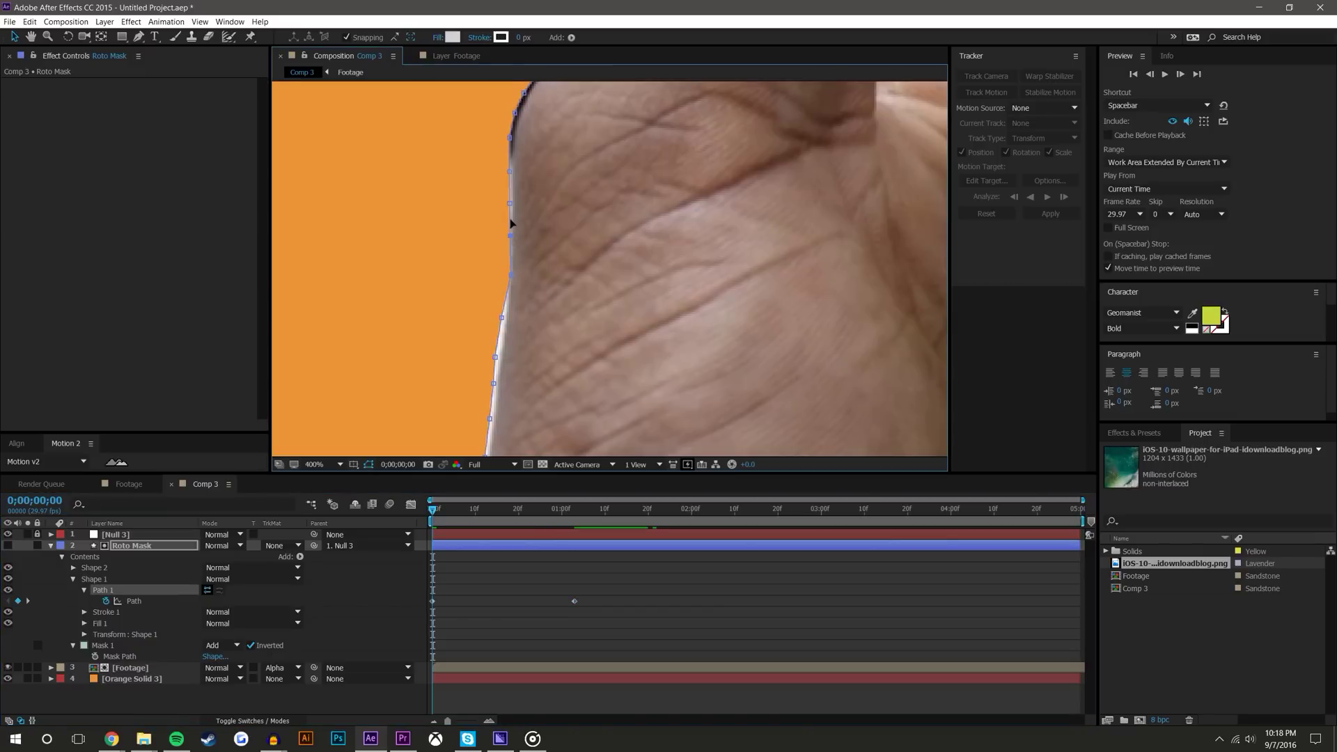
drag(501, 318, 504, 320)
scroll(502, 281, down, 4)
drag(495, 264, 498, 301)
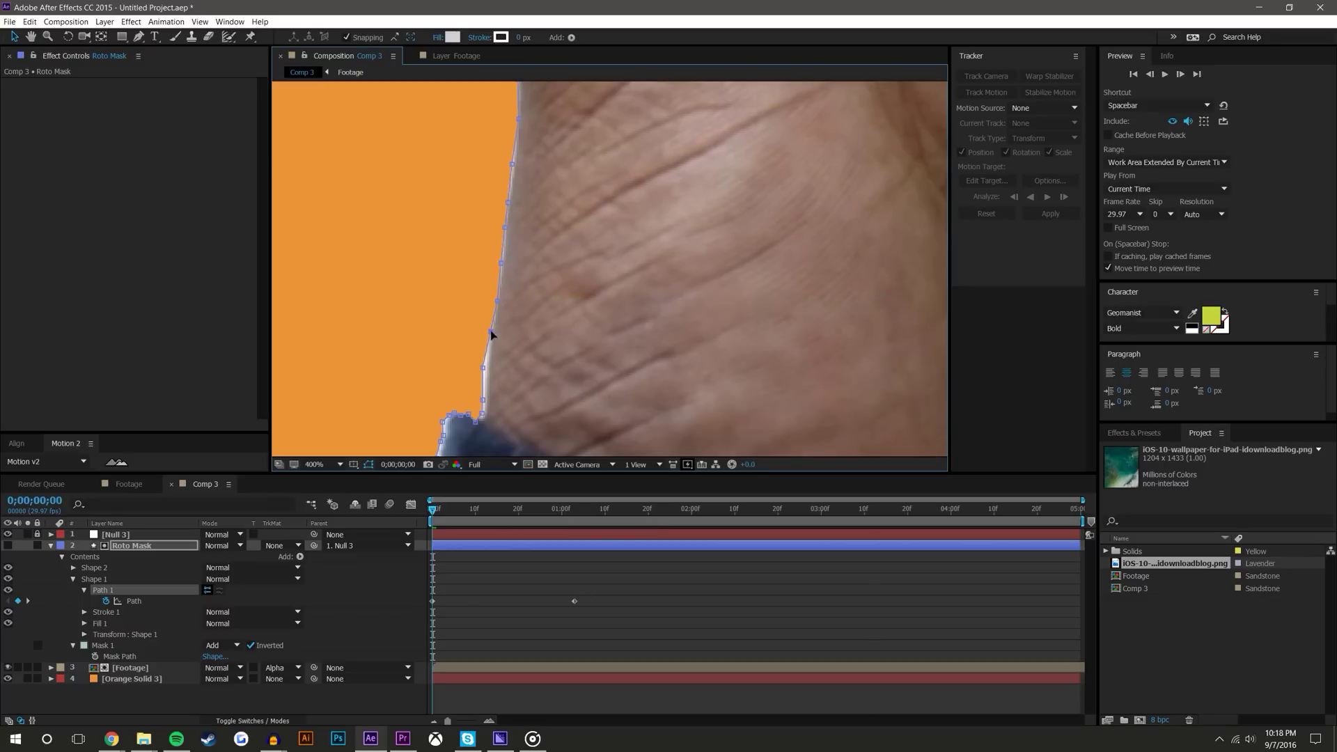
drag(484, 366, 624, 238)
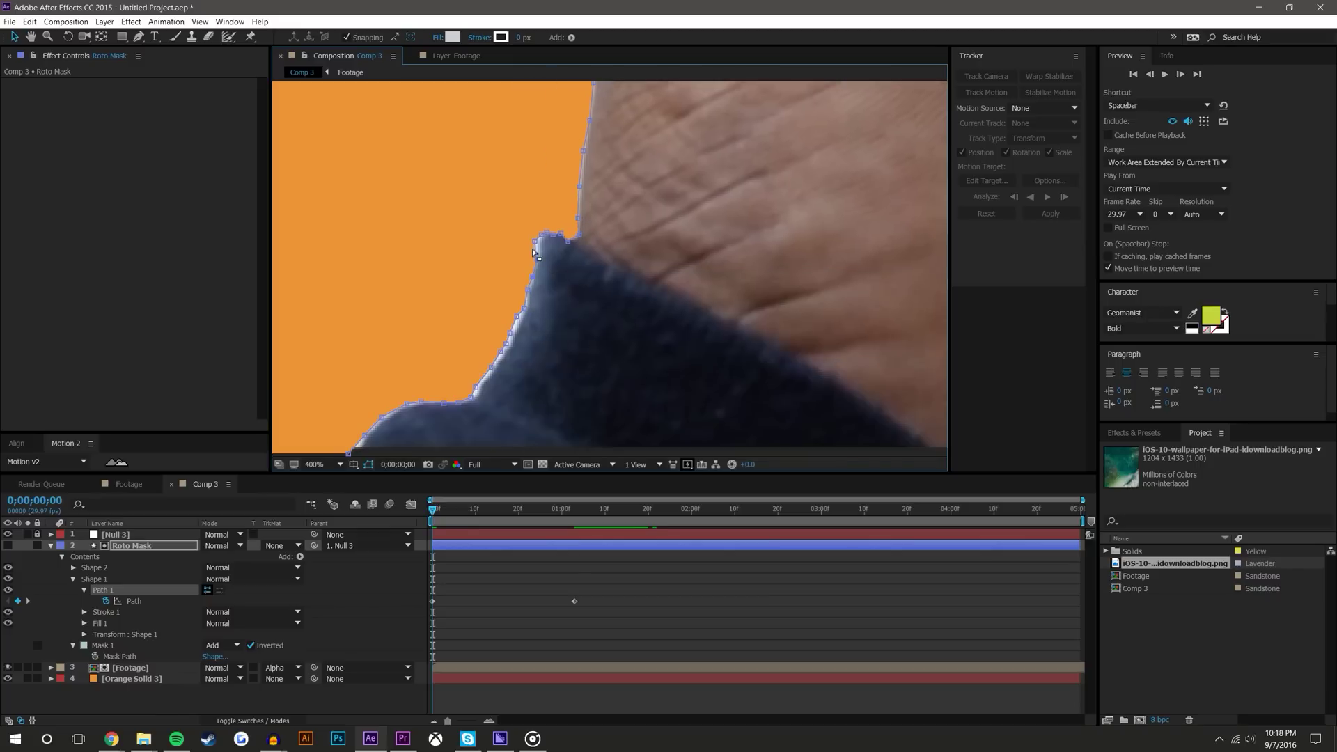
Step: Tighten Shape 1's path points against the sleeve, down to the frame's lower border, at 0;00;00;00
drag(513, 325, 518, 327)
drag(485, 378, 650, 264)
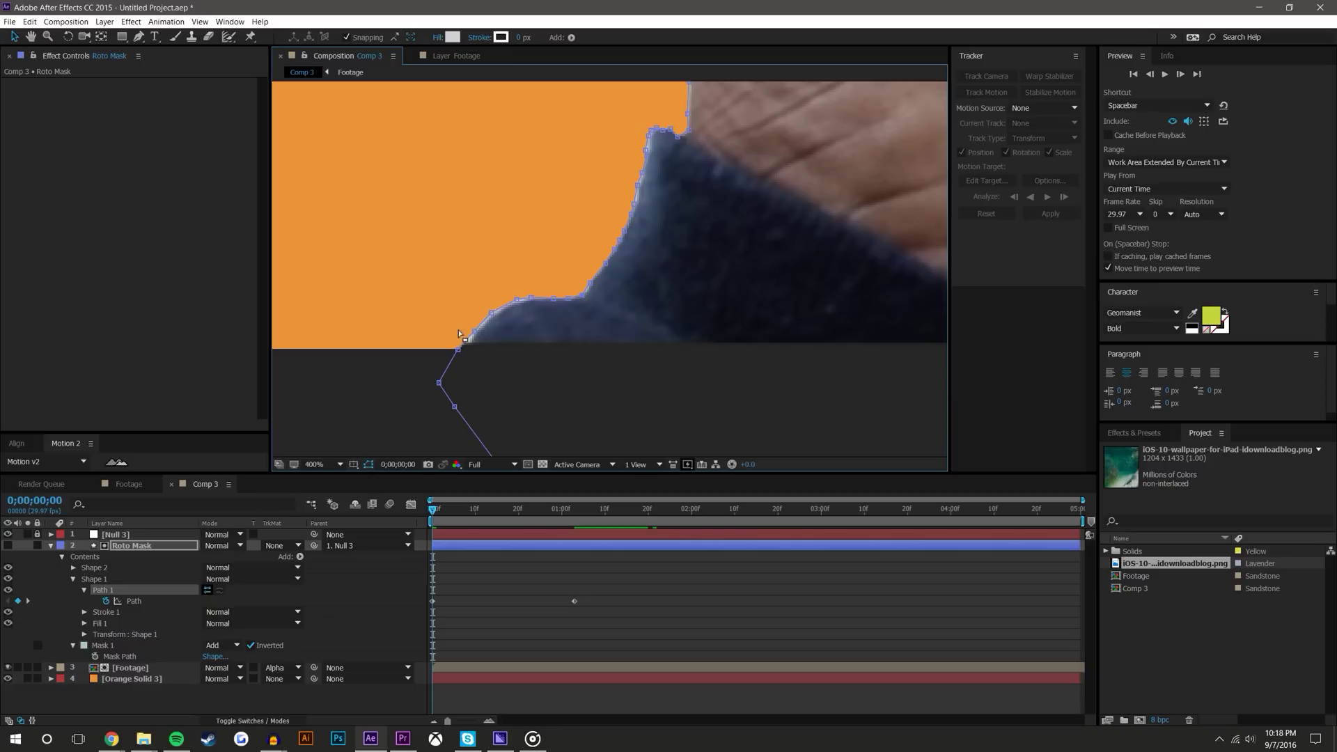
drag(459, 350, 489, 322)
scroll(611, 259, down, 1)
drag(867, 212, 572, 317)
scroll(749, 315, down, 1)
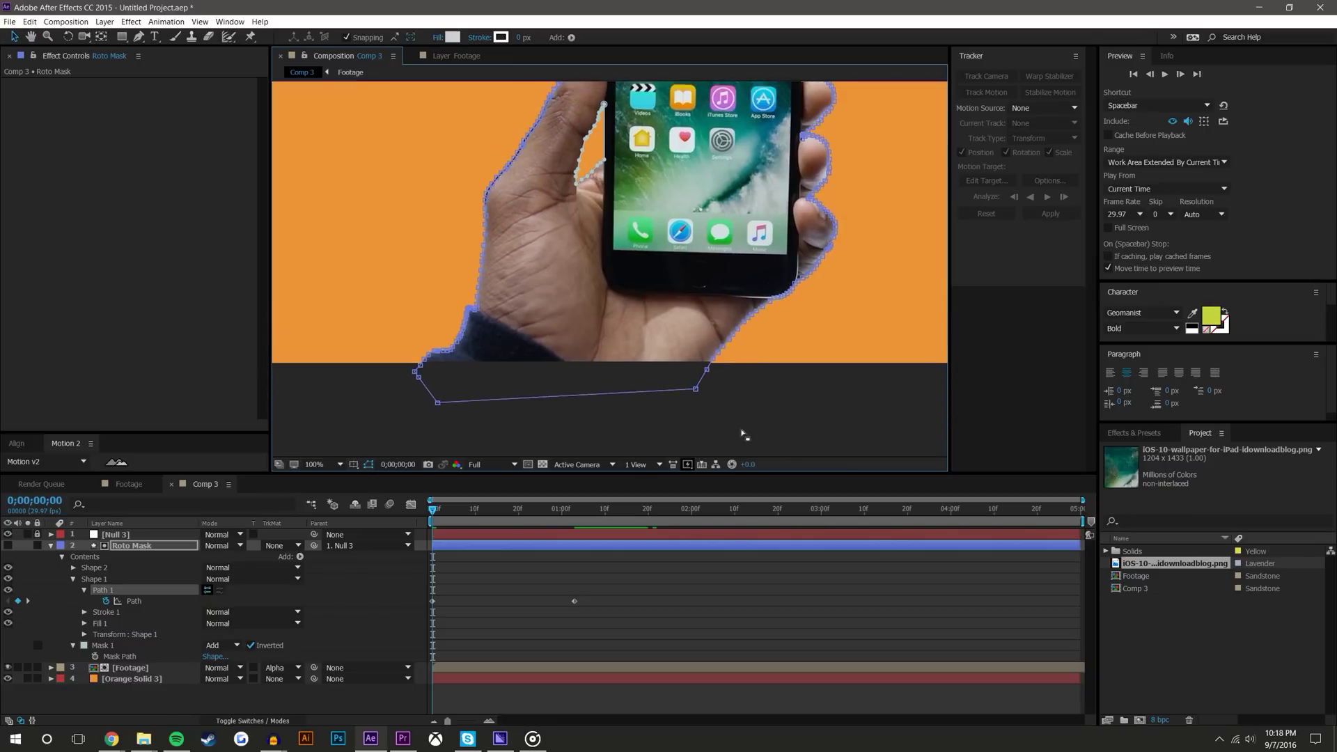
Step: Deselect the Roto Mask and inspect the outline of the hand and phone at 0;00;00;23
click(459, 536)
drag(444, 512, 531, 509)
scroll(504, 133, up, 2)
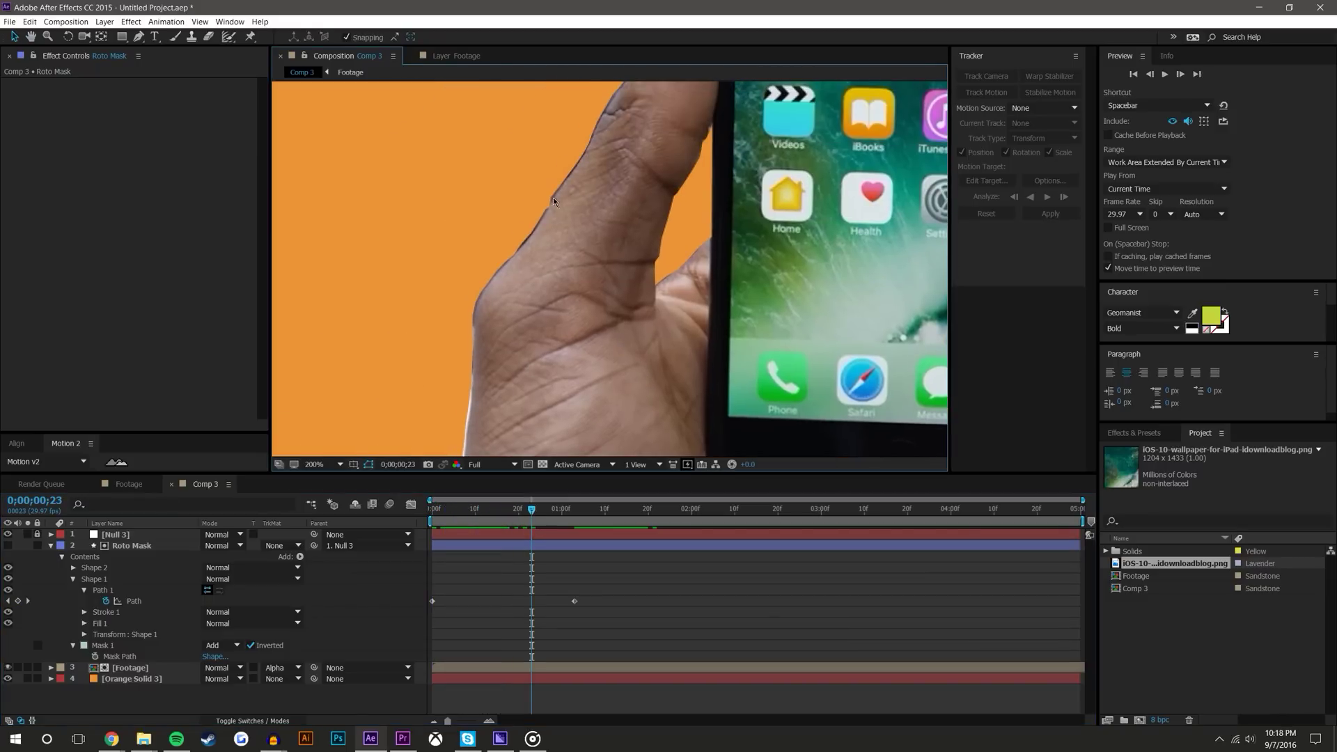
scroll(592, 188, down, 3)
scroll(766, 271, up, 2)
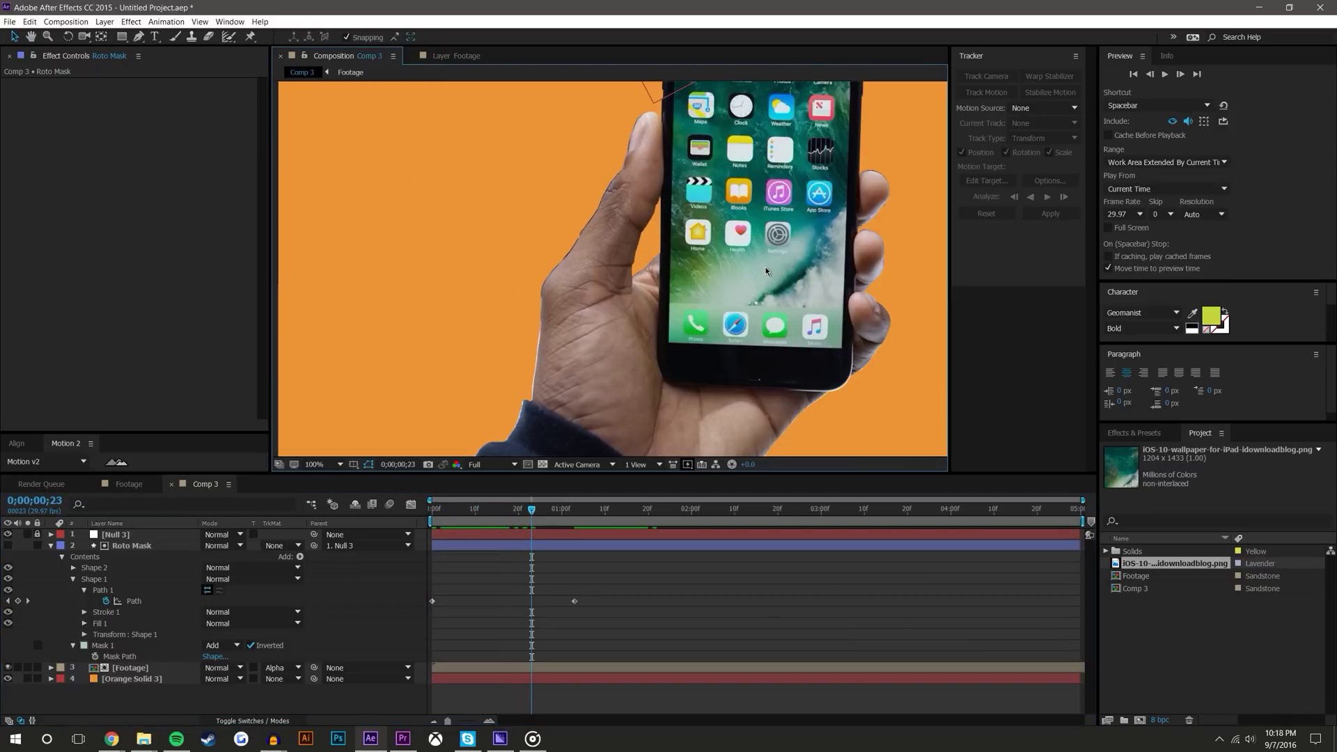
drag(764, 259, 735, 323)
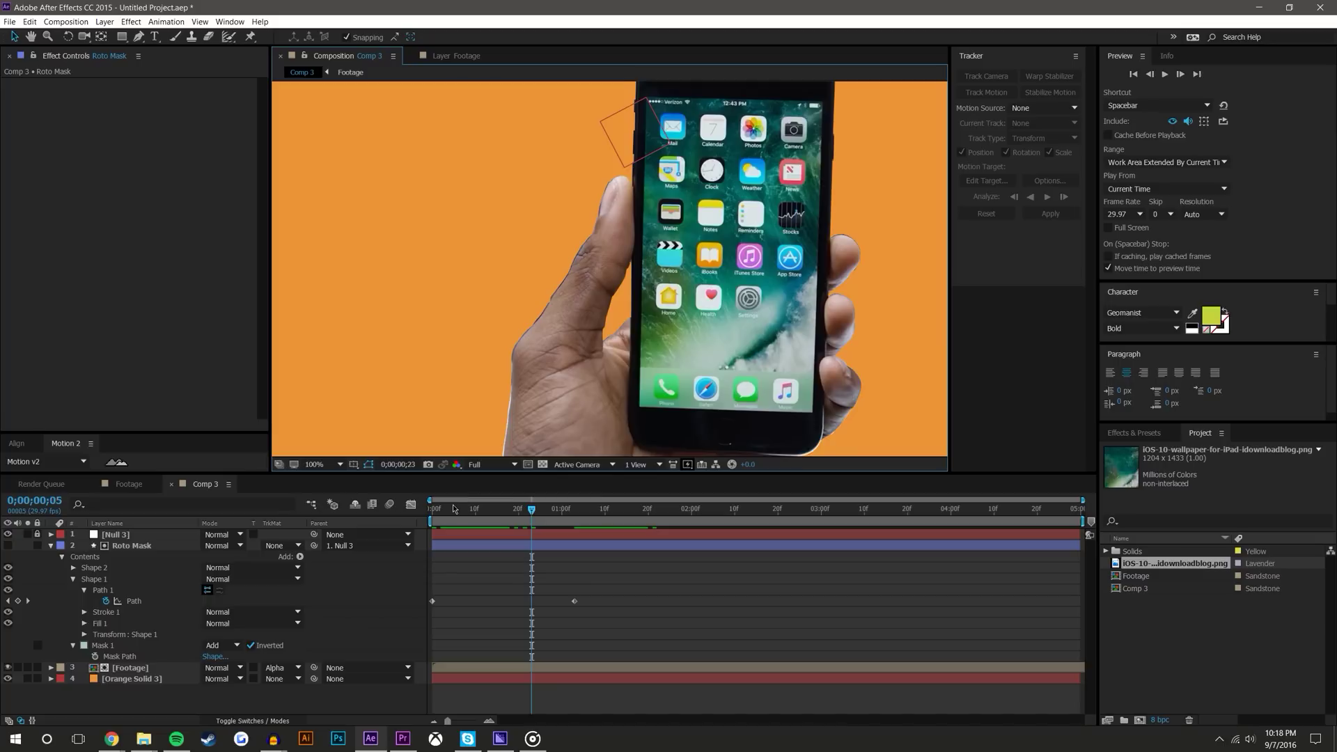
Step: At 0;00;00;10, fit the points of Shape 1's path to the outer edge of the thumb
drag(454, 509, 475, 509)
scroll(605, 268, up, 2)
drag(604, 268, 731, 206)
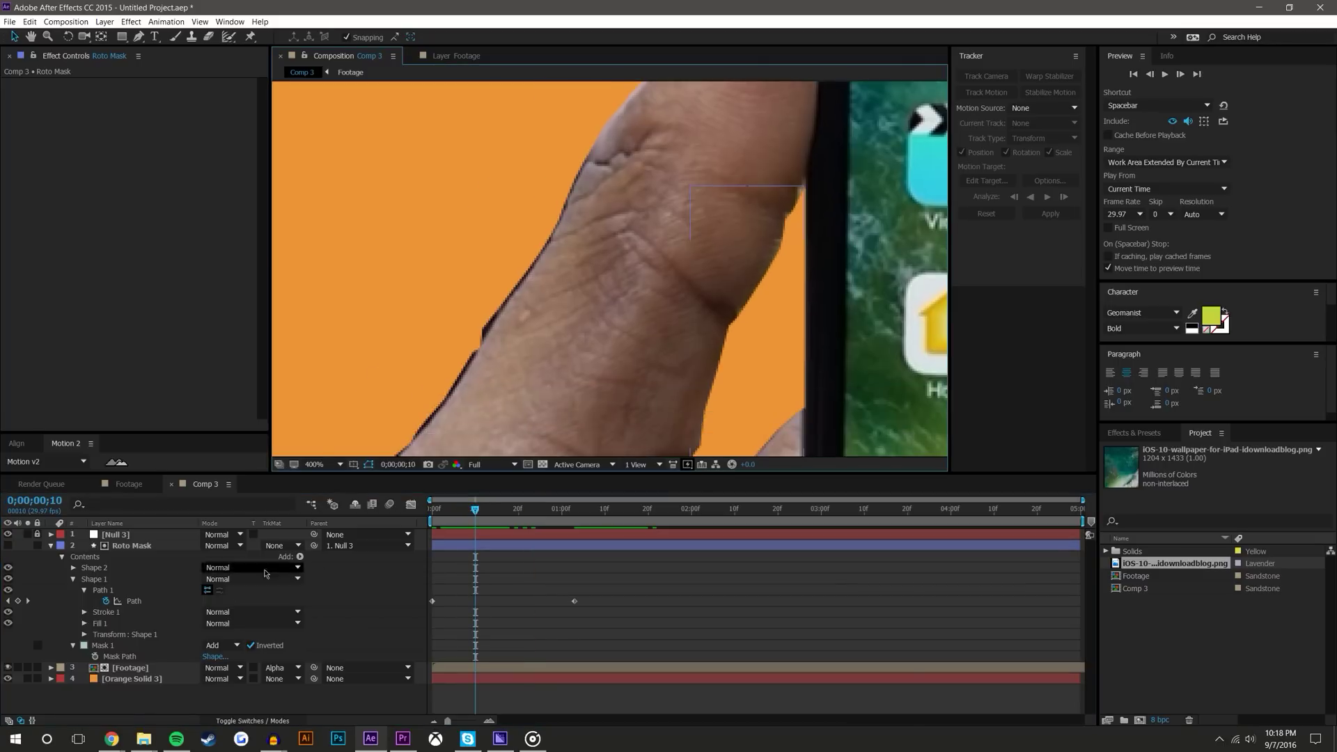
click(134, 601)
drag(509, 302, 518, 288)
drag(528, 270, 582, 171)
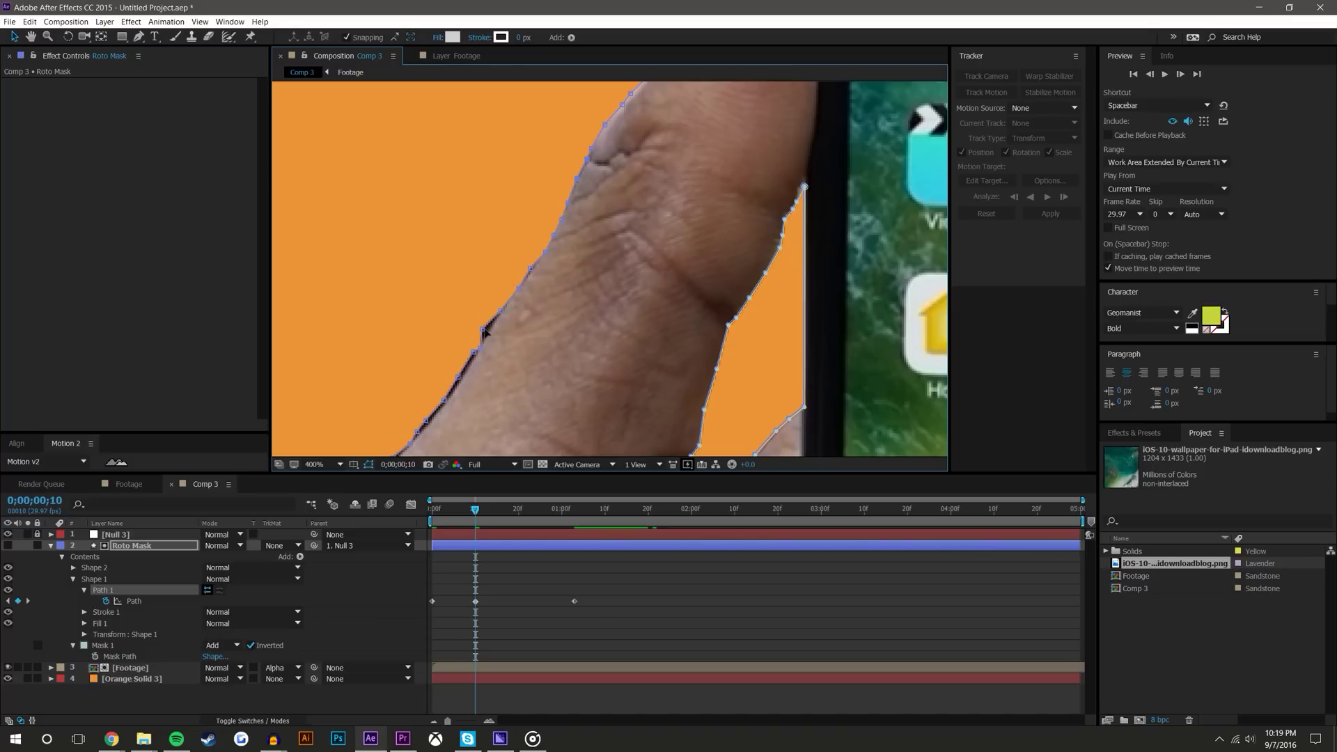
drag(483, 329, 464, 378)
Step: Adjust Shape 1's path points around the bend at the base of the thumb at 0;00;00;10
drag(591, 330, 696, 163)
drag(548, 235, 461, 336)
click(449, 355)
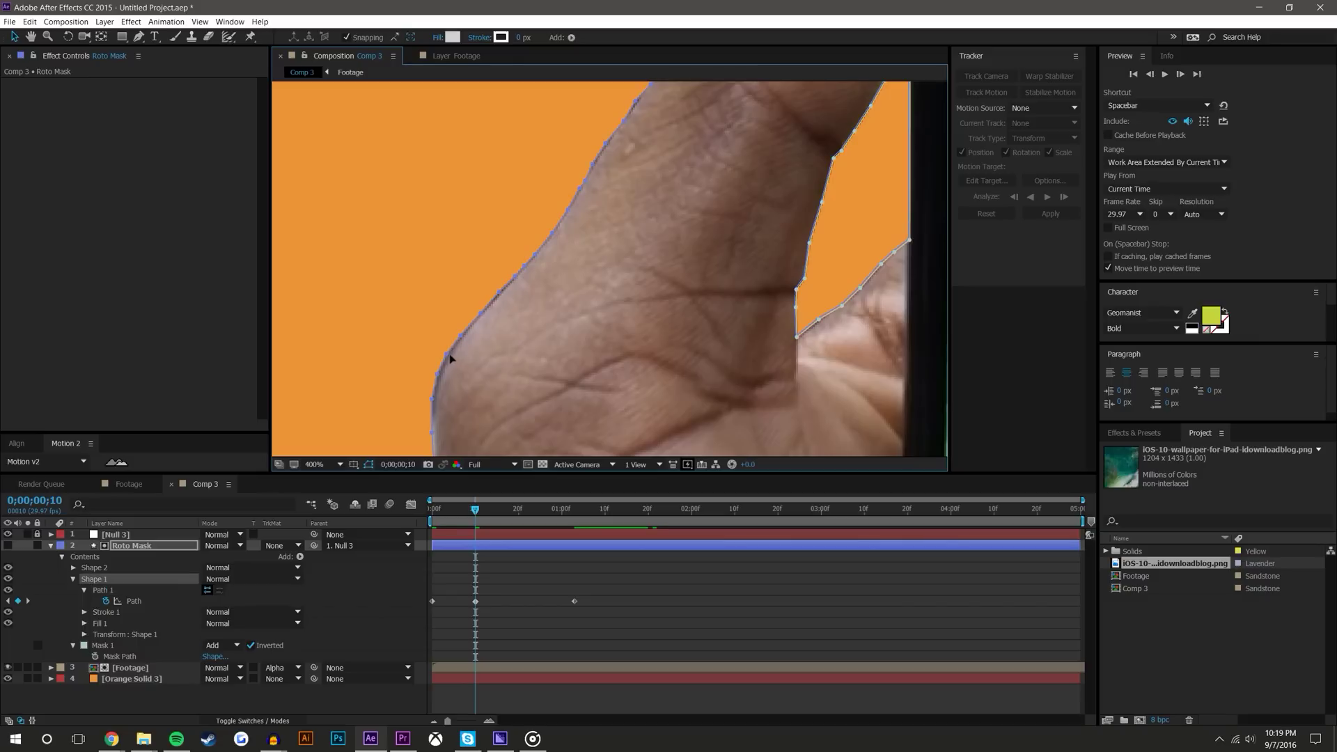
click(450, 358)
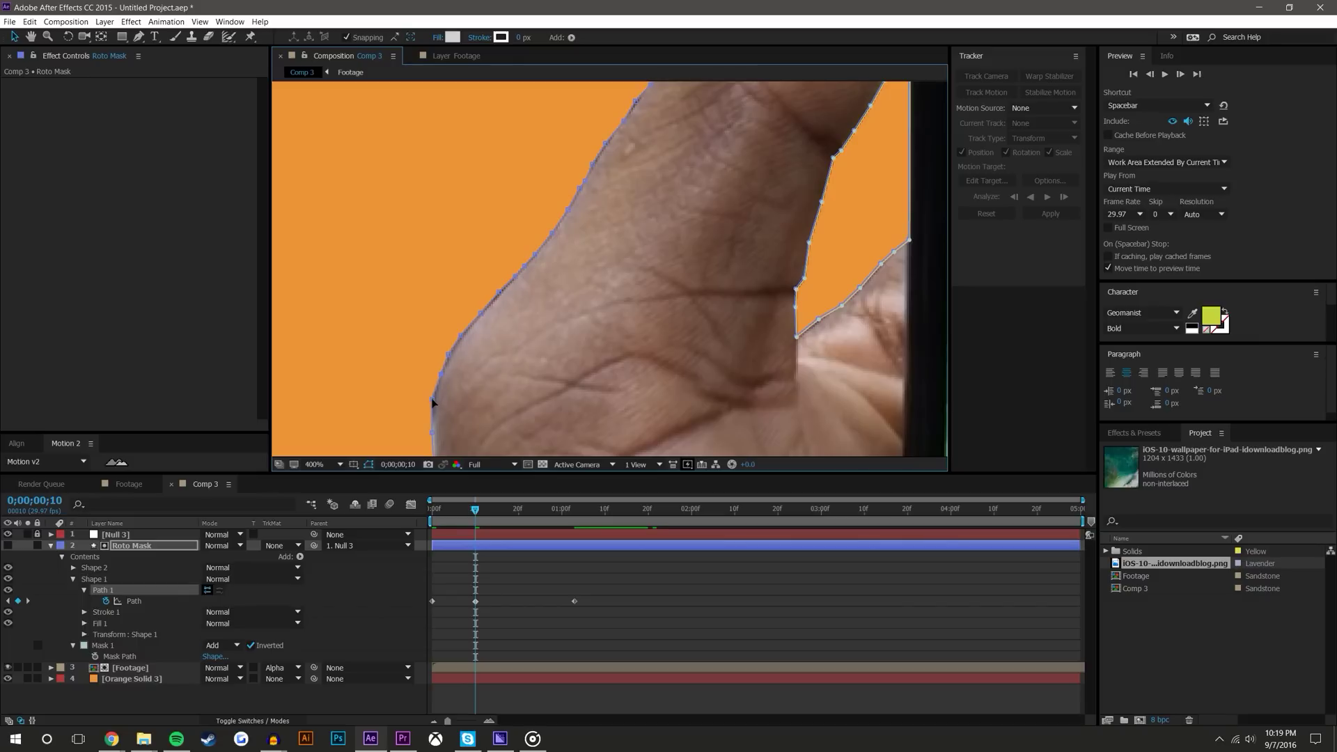
drag(432, 400, 436, 398)
Step: Pull Shape 1's path points in along the outer side of the palm at 0;00;00;10
drag(593, 395, 564, 234)
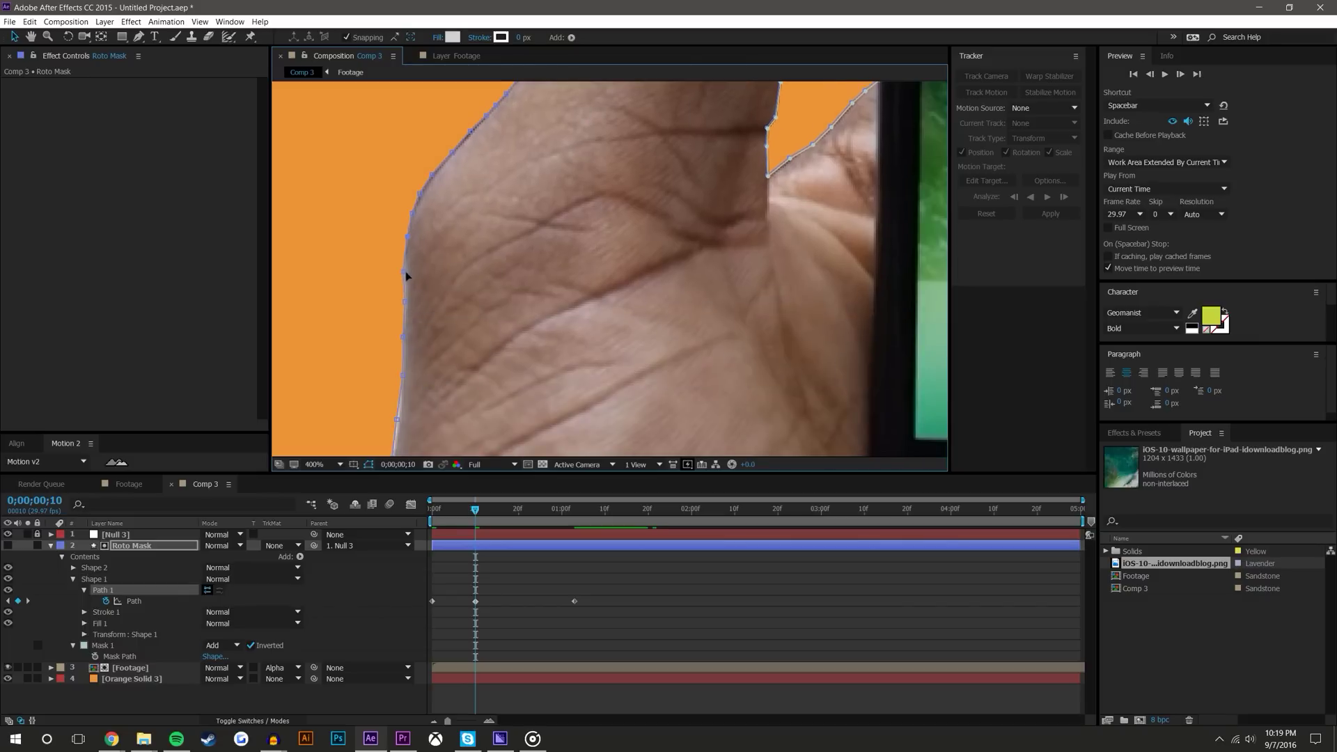
scroll(552, 385, down, 4)
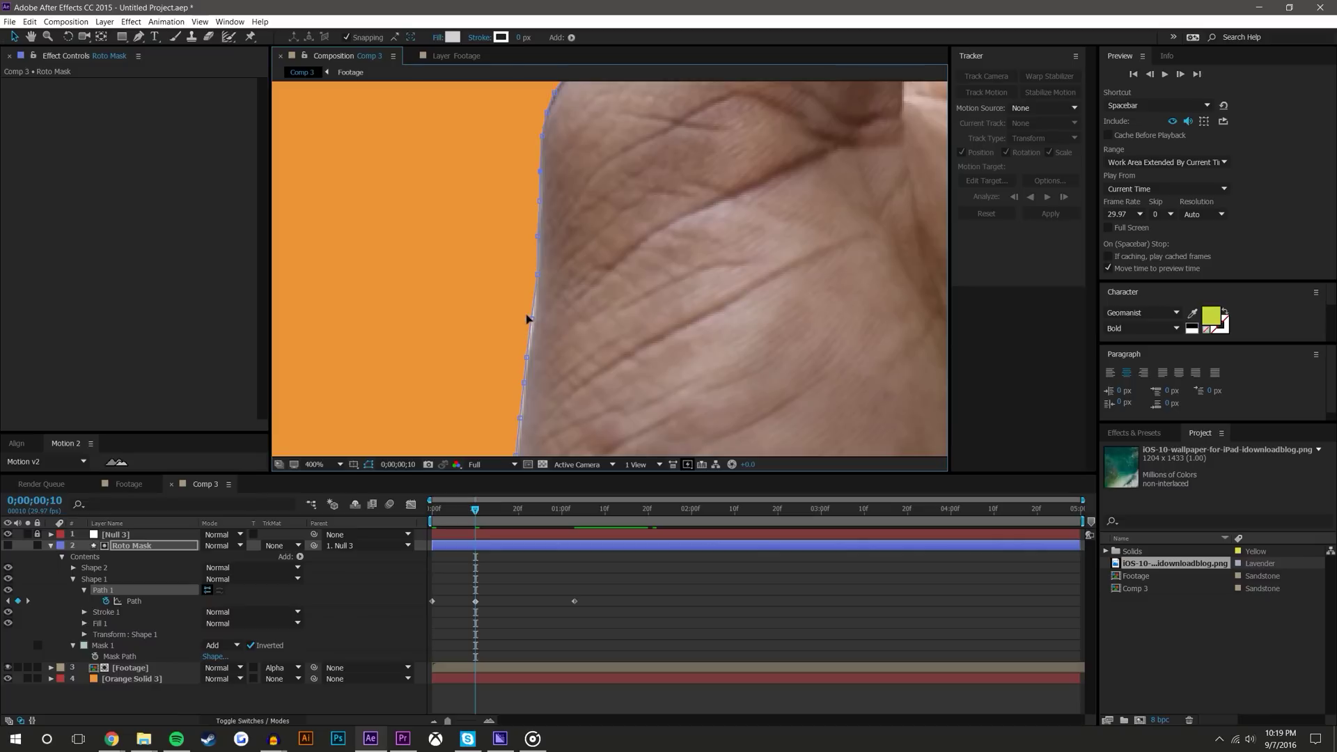
drag(530, 318, 532, 315)
scroll(534, 319, down, 4)
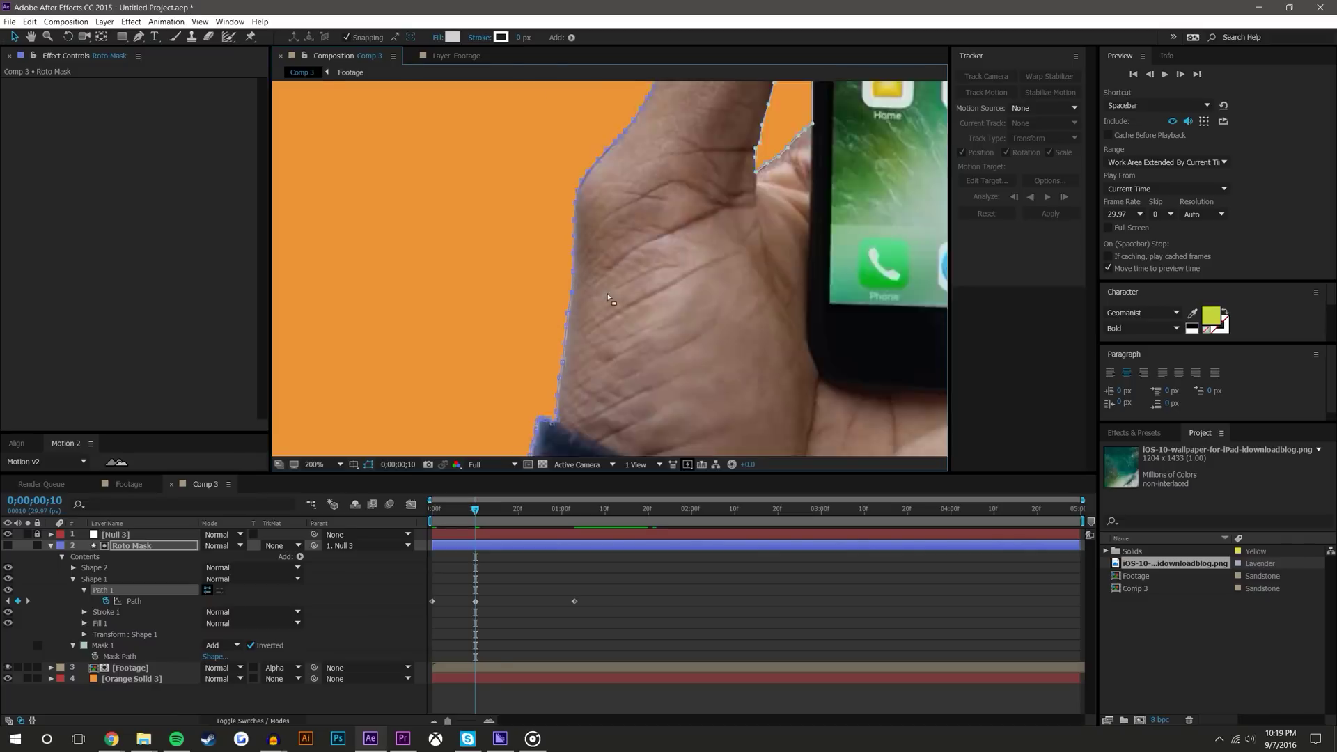
drag(719, 328, 614, 395)
Step: Deselect the Roto Mask and play the composition from 0;00;00;00 to review the refined cut-out against orange
click(641, 638)
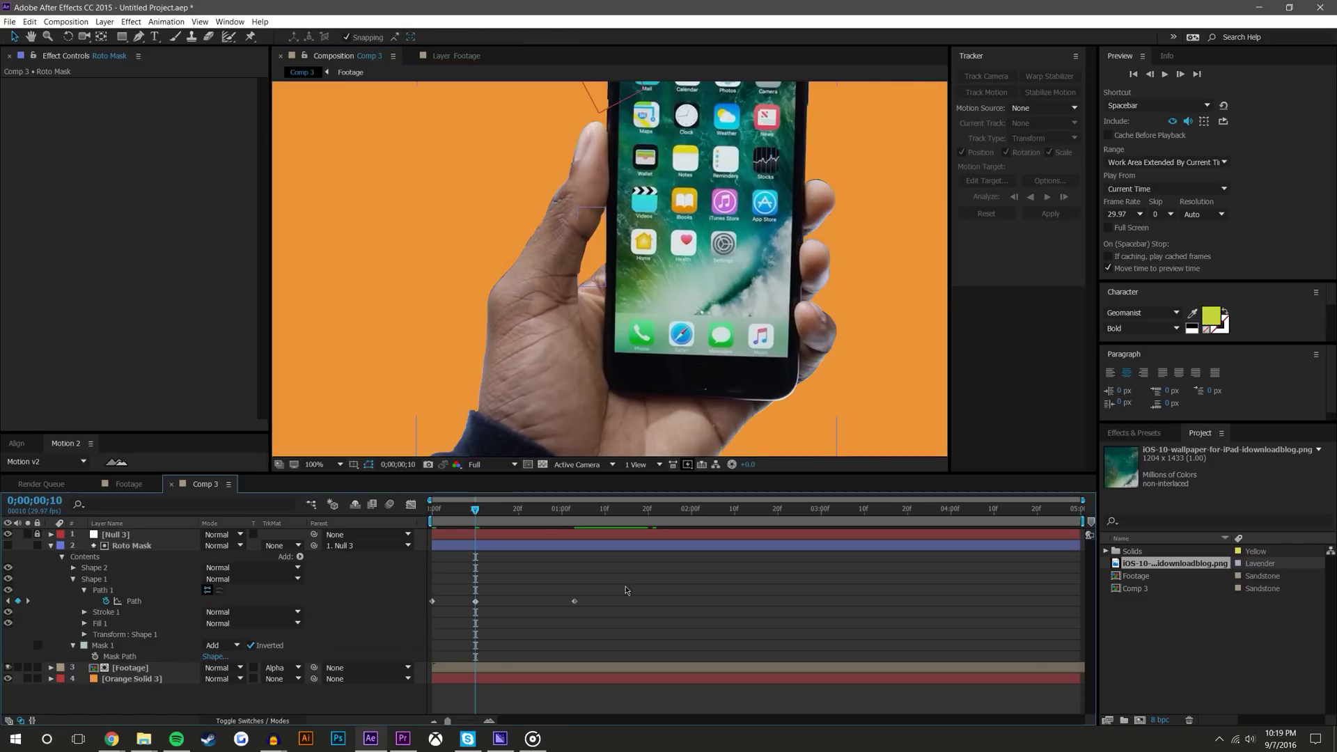
key(space)
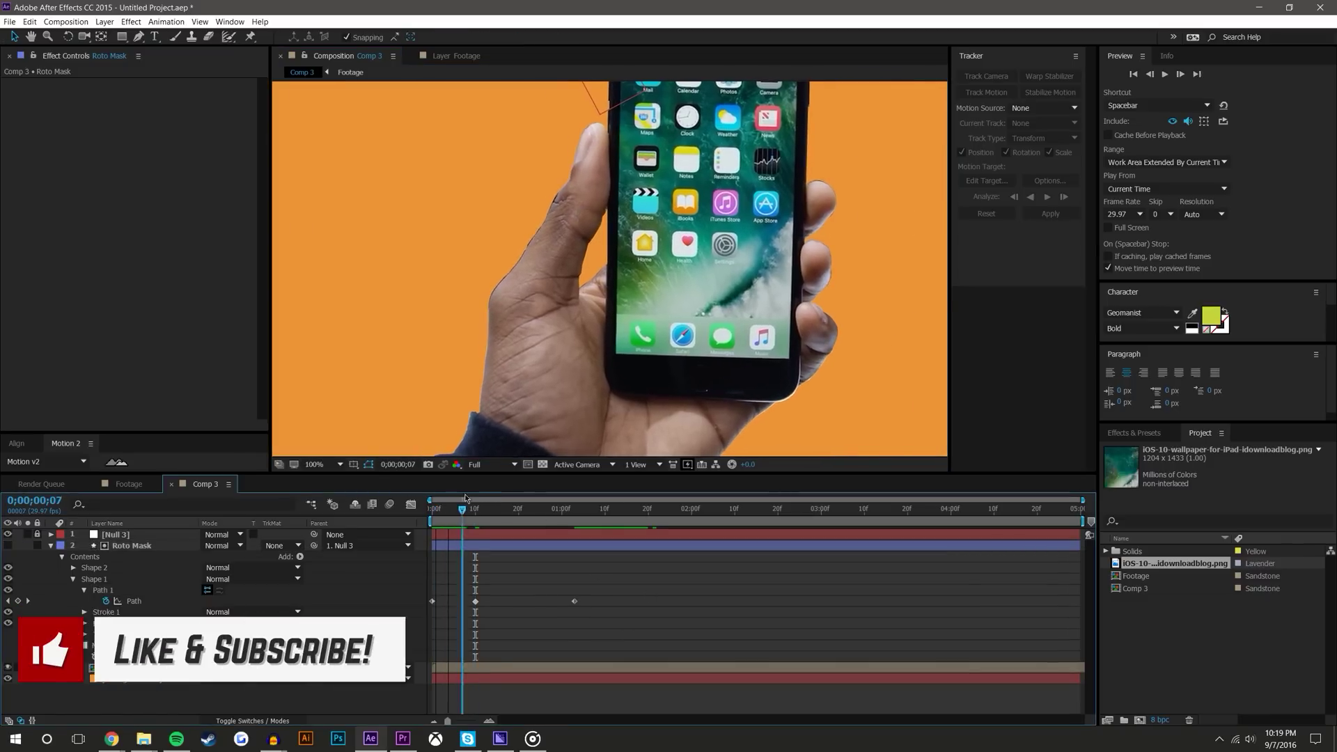
scroll(582, 233, down, 2)
drag(582, 232, 578, 262)
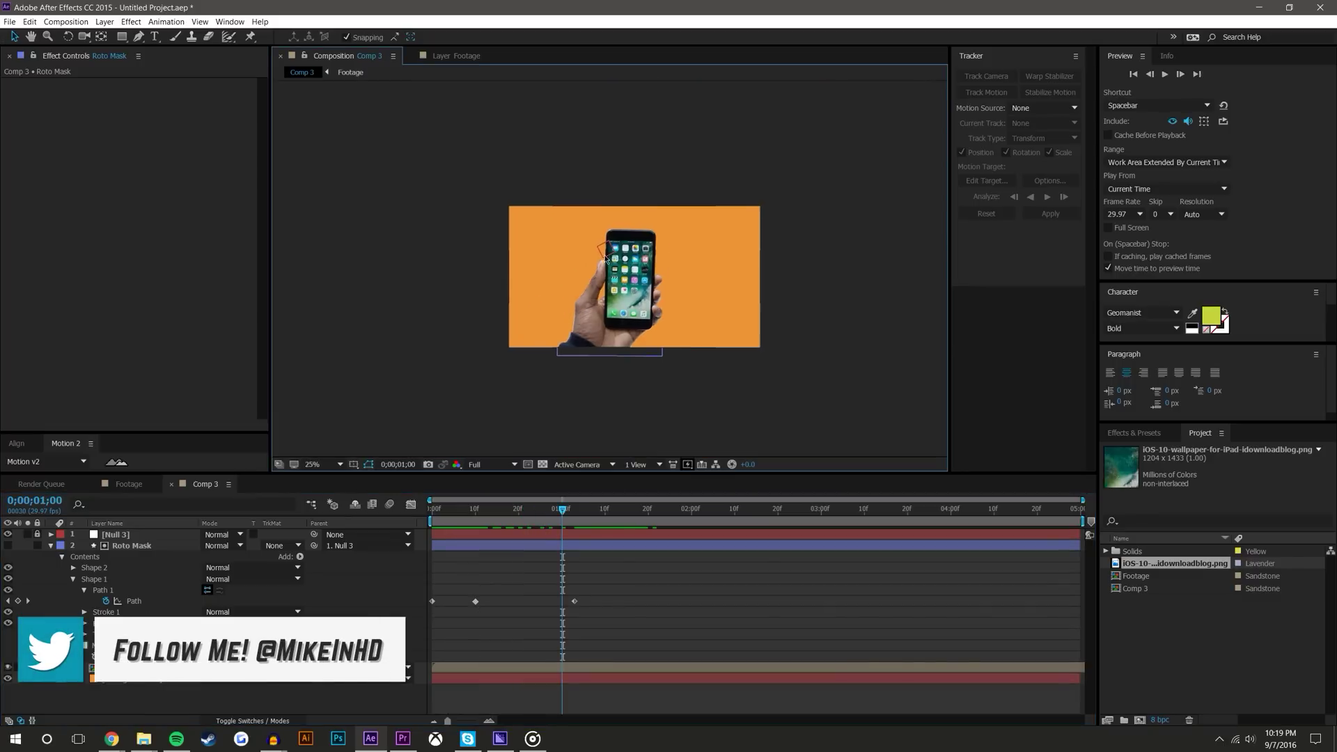
scroll(577, 262, up, 1)
drag(542, 510, 433, 510)
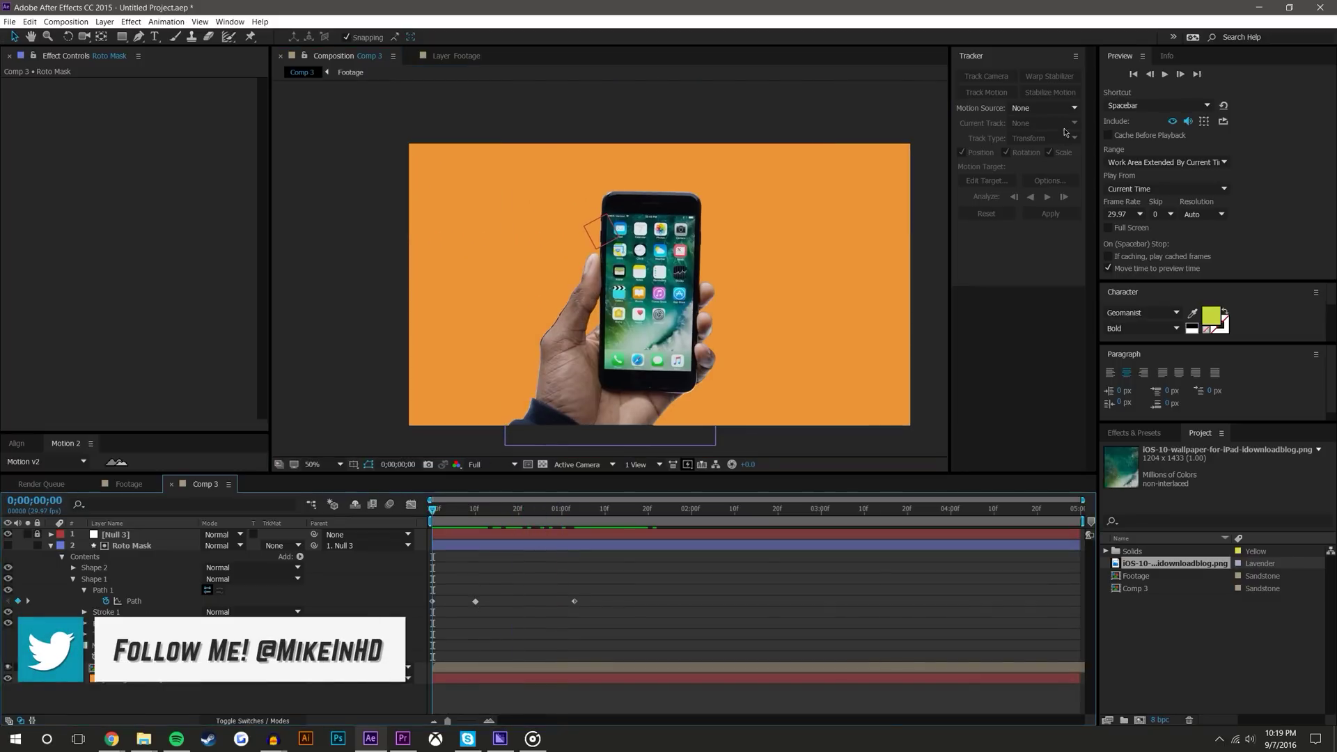
click(1164, 74)
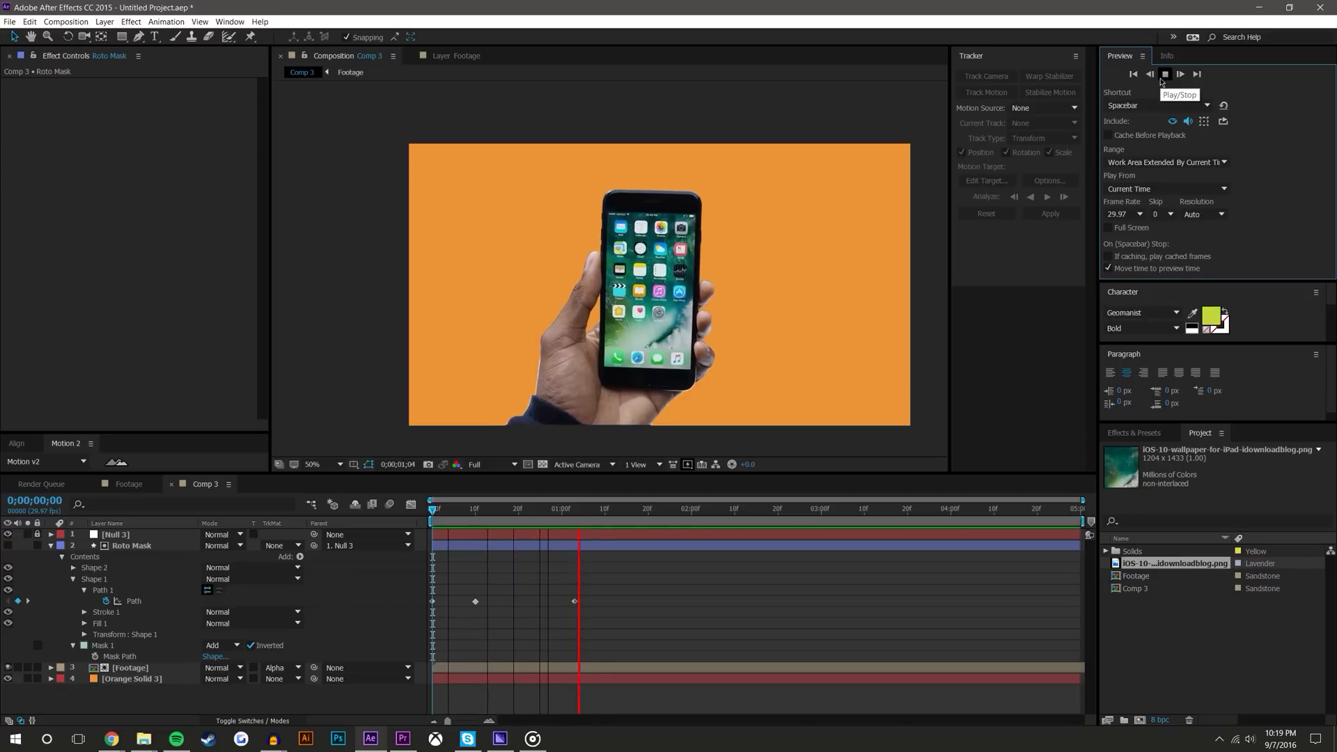